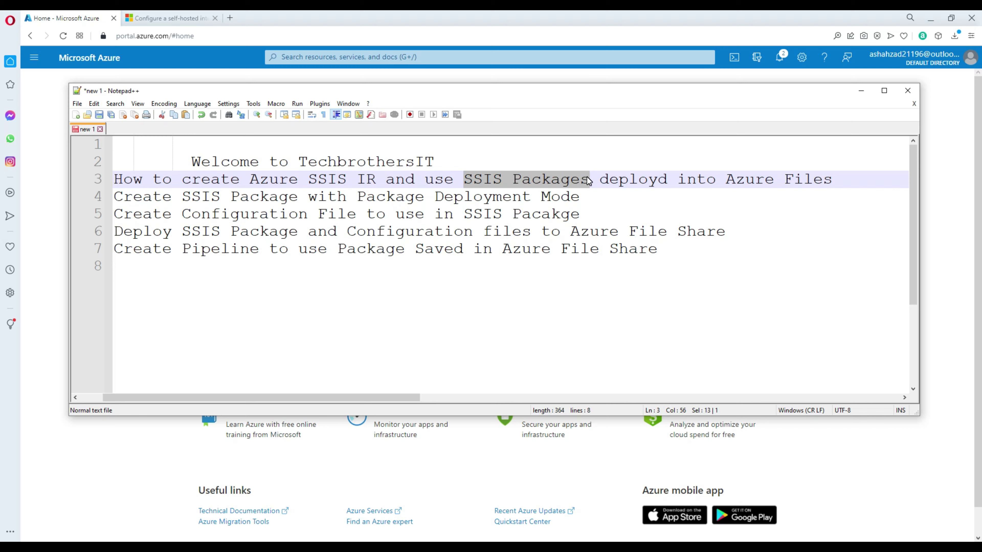
Step: Highlight 'SSIS Packages' and 'Azure Files' on agenda line 3
left_click(570, 181)
left_click_drag(464, 181, 588, 177)
left_click(728, 180)
left_click_drag(834, 179, 730, 174)
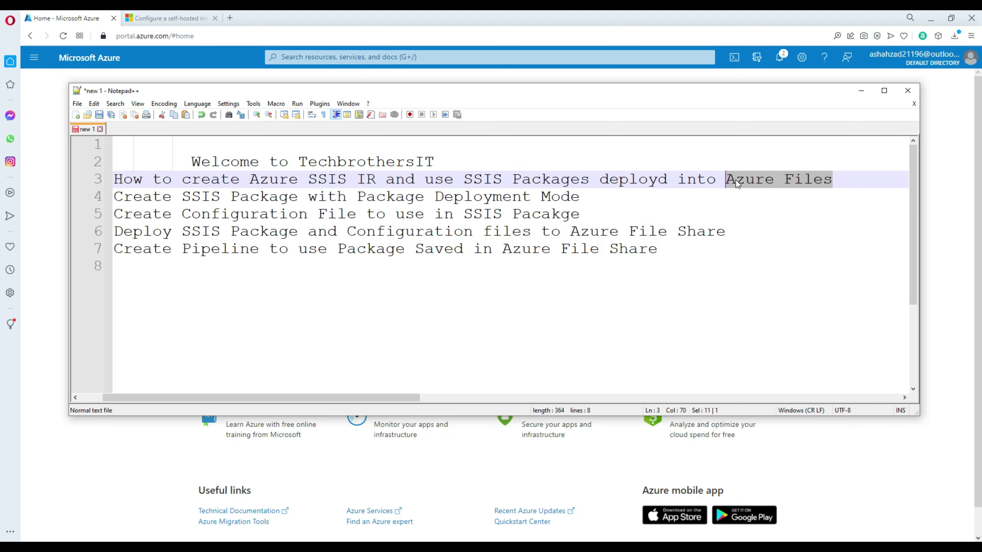
left_click(729, 178)
left_click_drag(727, 179, 834, 188)
Step: Highlight 'SSIS Package with Package Deployment' on agenda line 4
left_click_drag(183, 196, 439, 197)
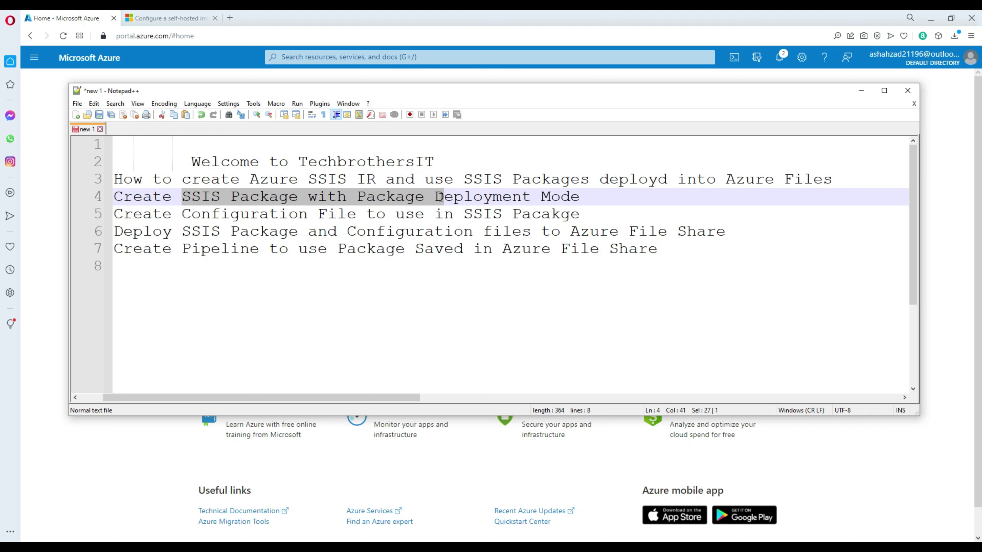
left_click_drag(440, 197, 528, 197)
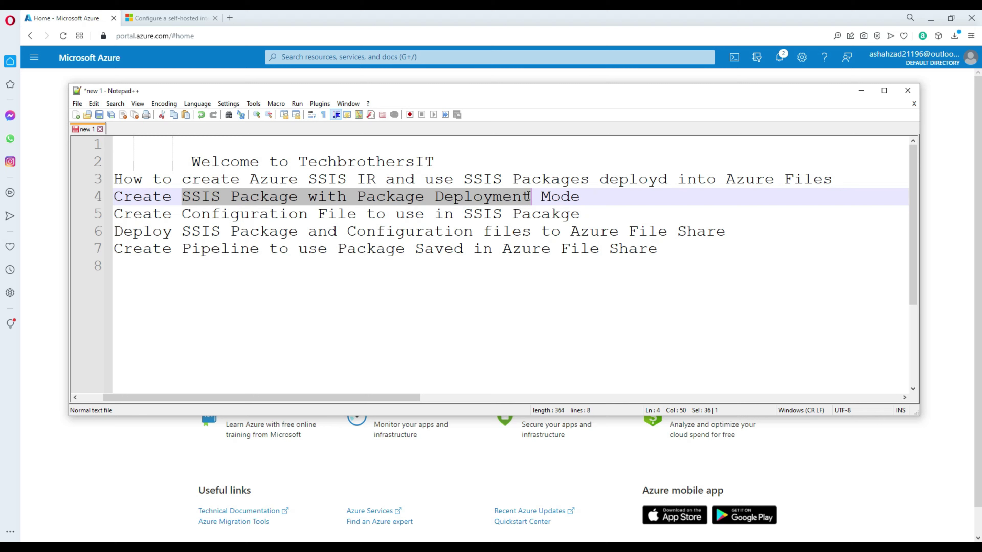
left_click(259, 198)
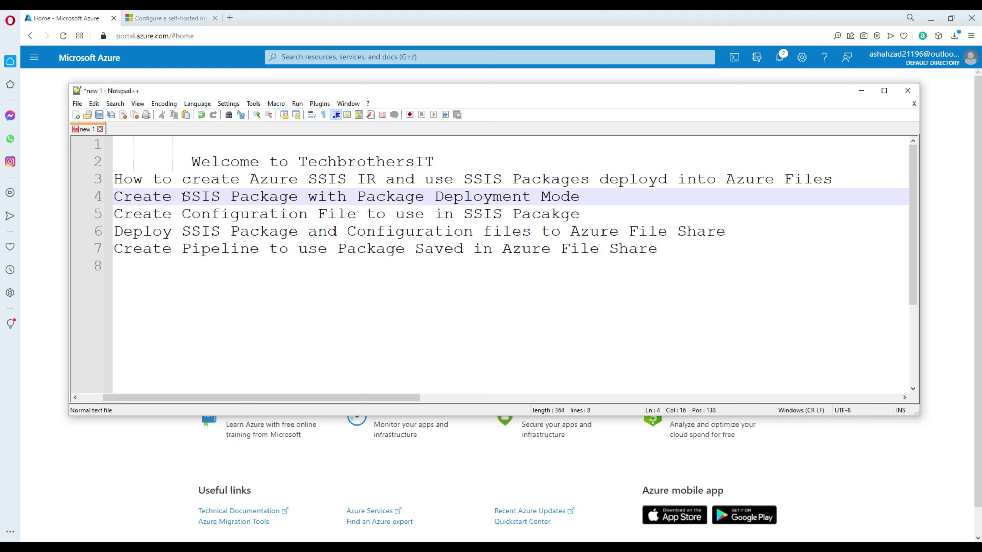
left_click_drag(183, 198, 293, 198)
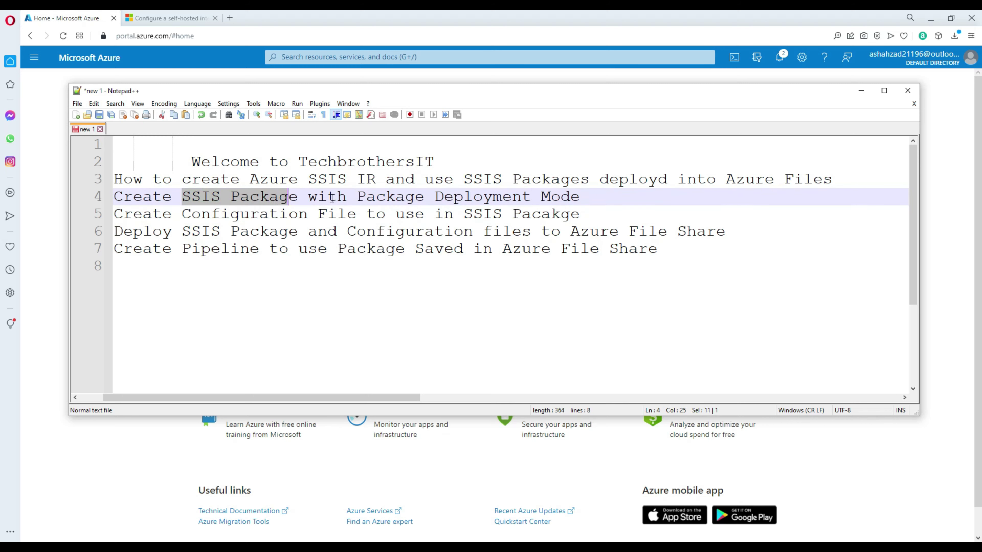
Step: Highlight the Configuration item on line 5, then lines 4 and 5 together
left_click(184, 214)
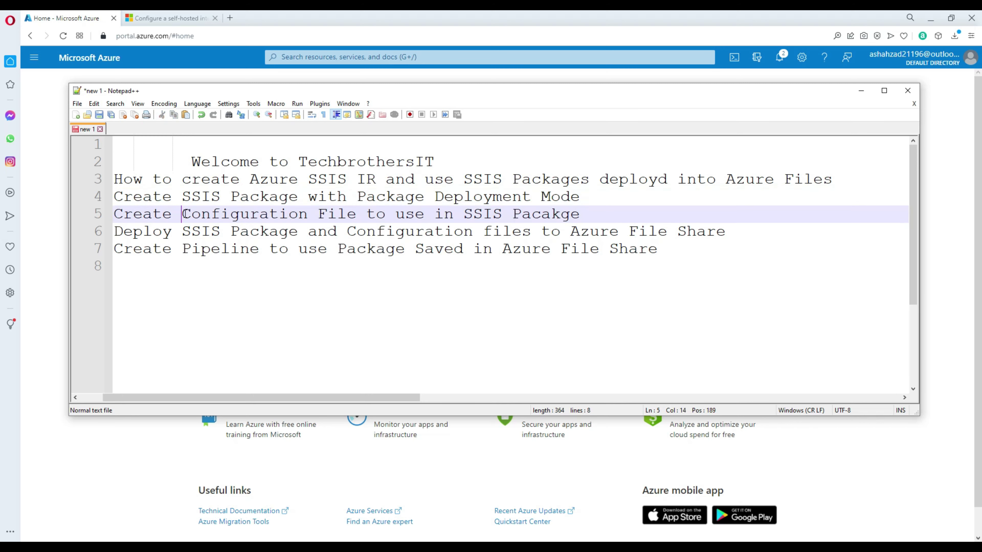
left_click_drag(184, 214, 305, 213)
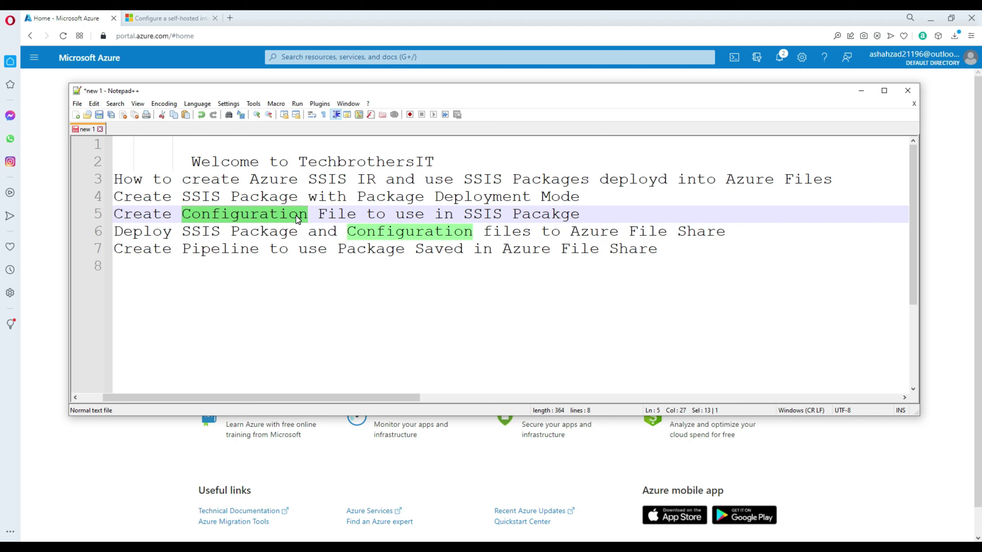
left_click(296, 216)
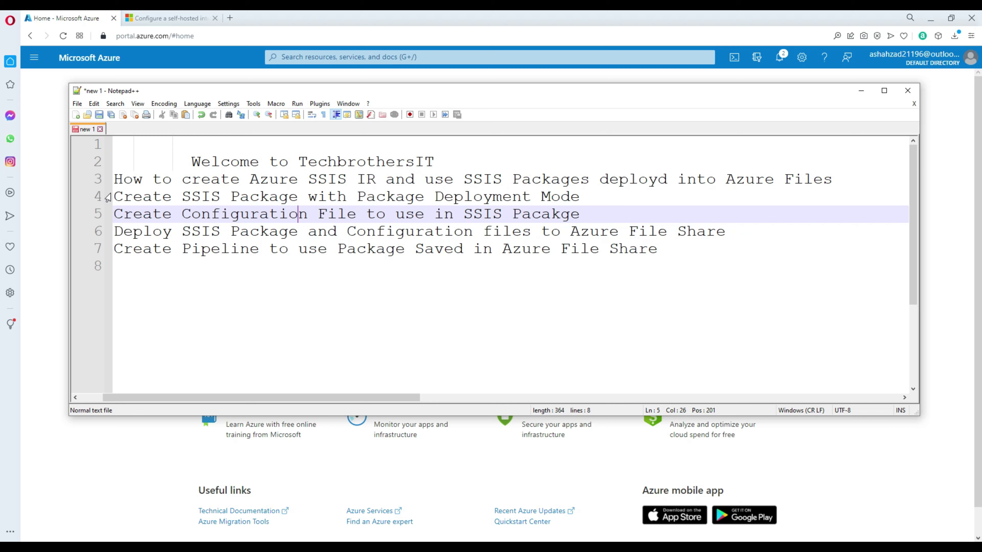
left_click_drag(114, 197, 581, 215)
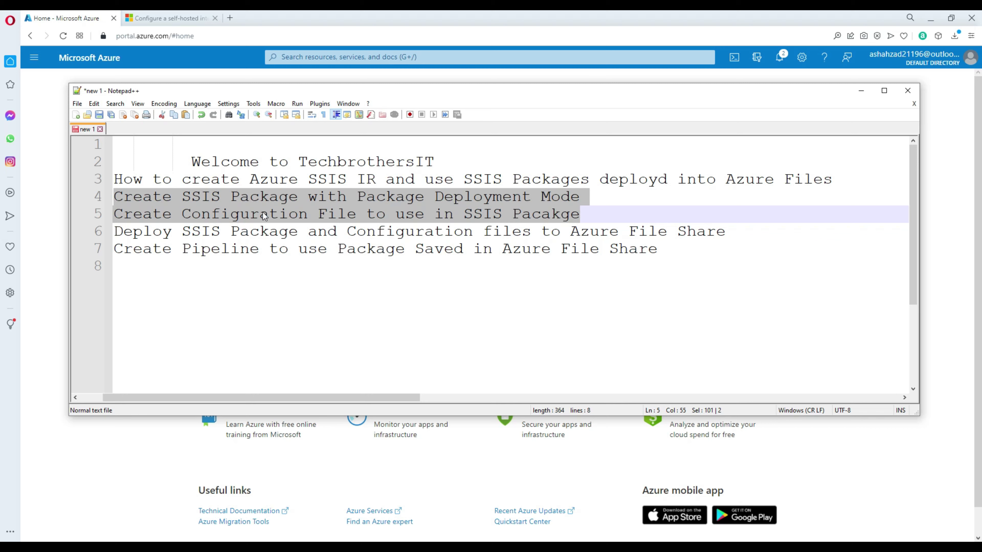
left_click(190, 231)
Step: Highlight the Azure File Share and pipeline lines, then move Notepad++ aside to reveal Azure
left_click(114, 232)
left_click_drag(115, 231, 716, 232)
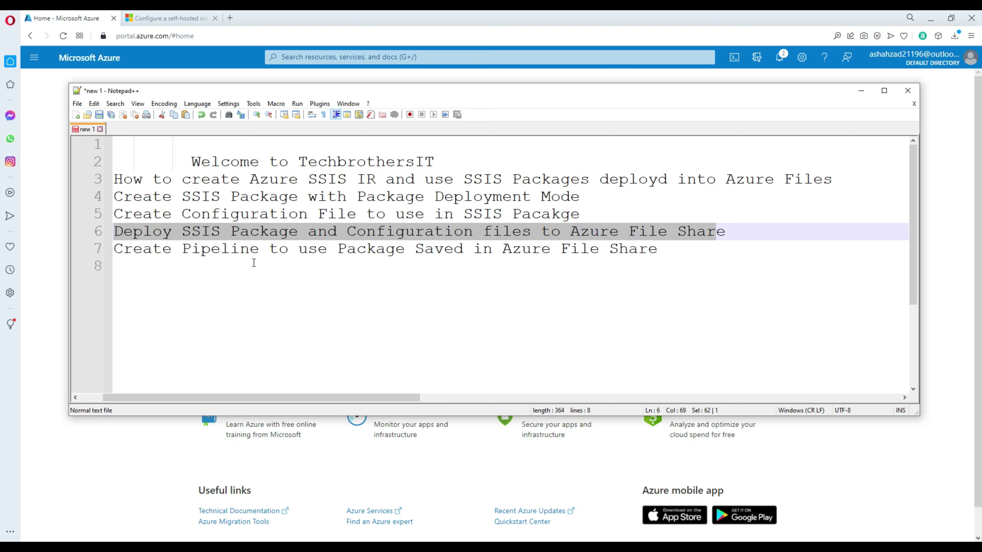
left_click(182, 250)
left_click_drag(114, 249, 659, 249)
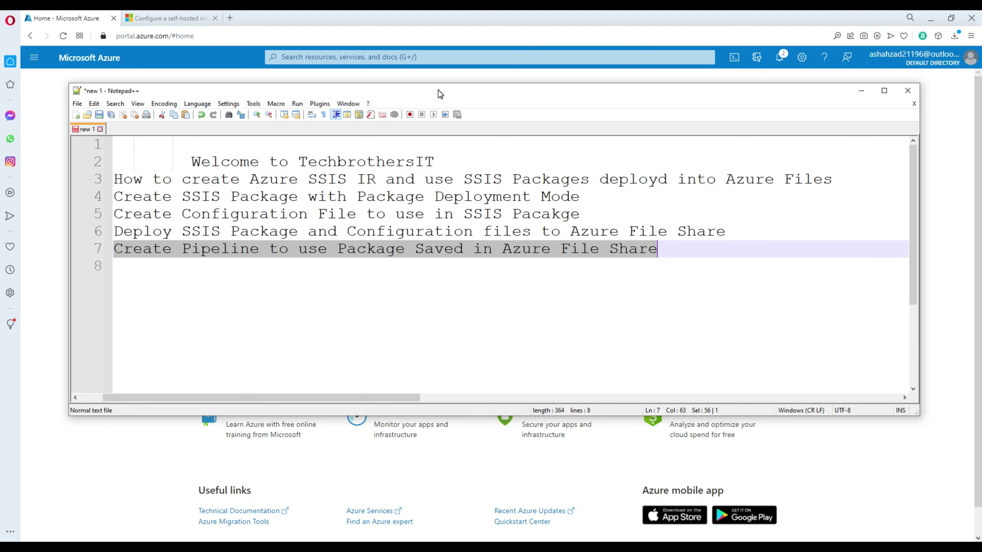
left_click_drag(438, 90, 414, 164)
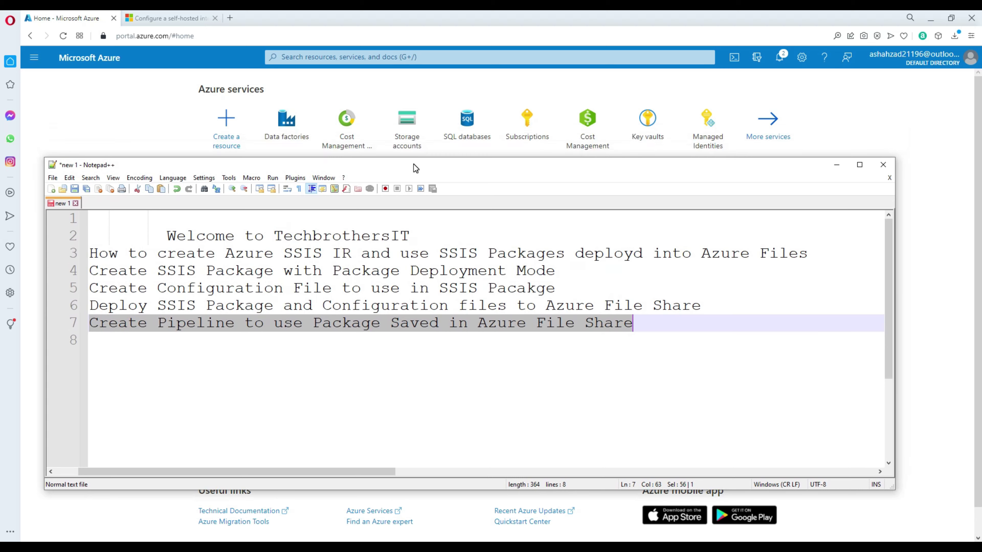
left_click(124, 106)
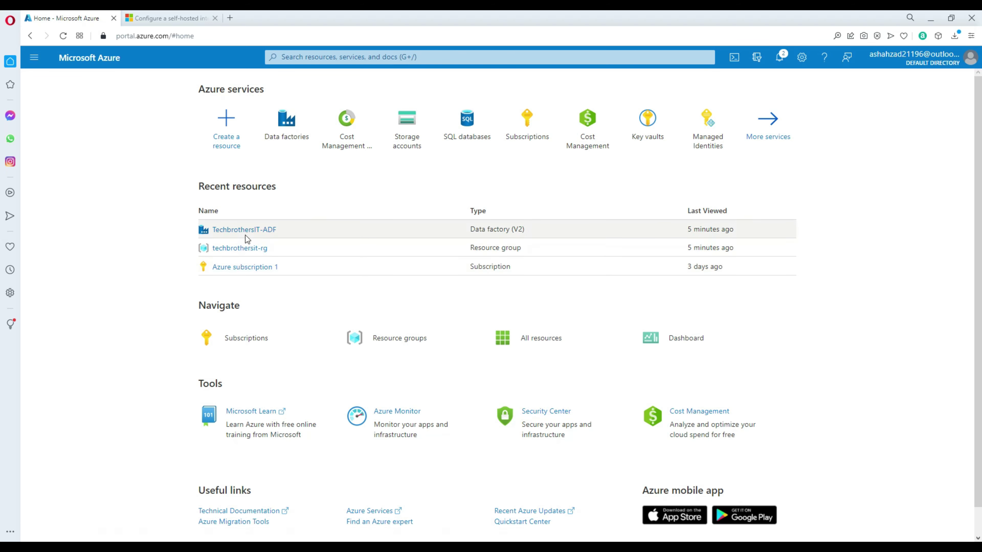
Step: Open SQL databases from the Azure home page to start a new database
mouse_move(271, 148)
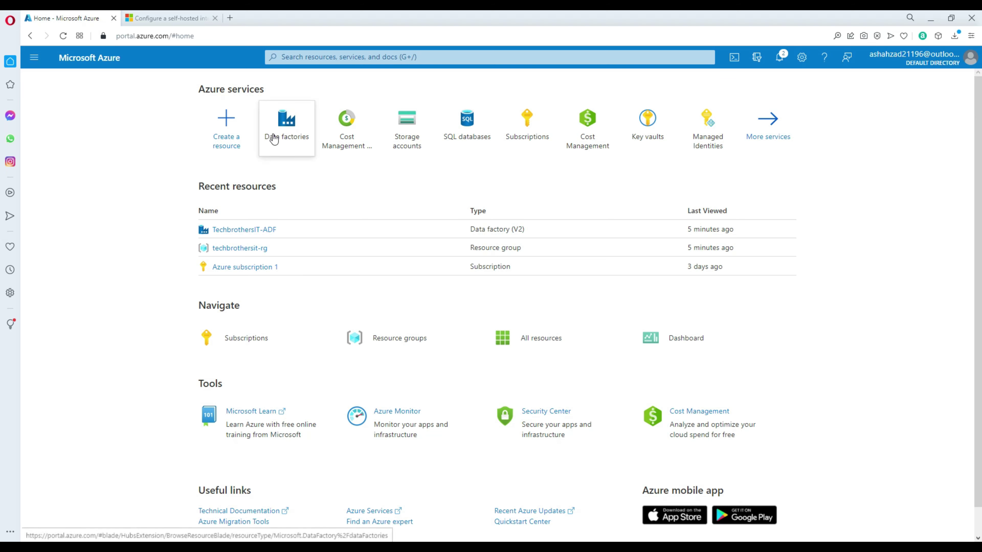
left_click(461, 140)
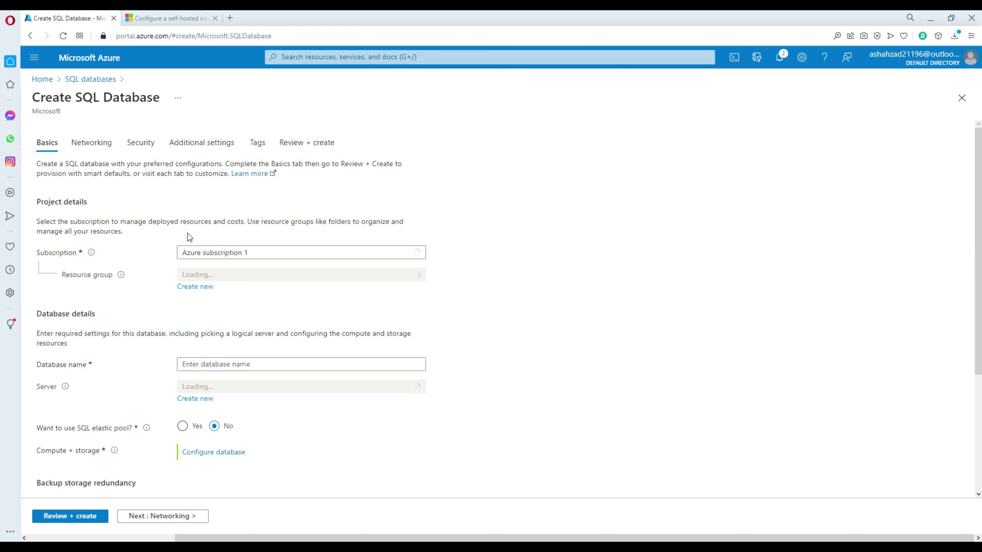
Step: Select techbrothersit-rg as the database's resource group
left_click(226, 256)
left_click(431, 267)
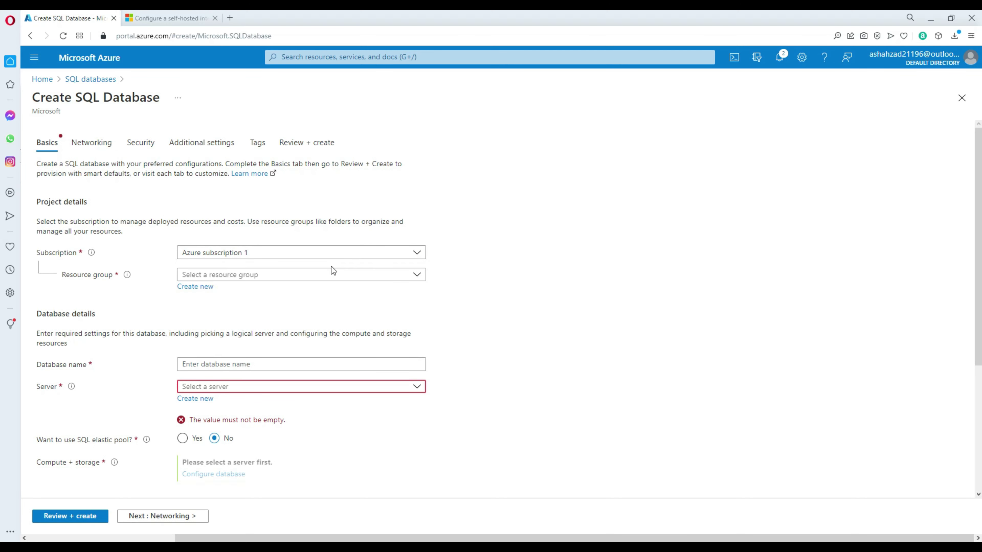
left_click(221, 276)
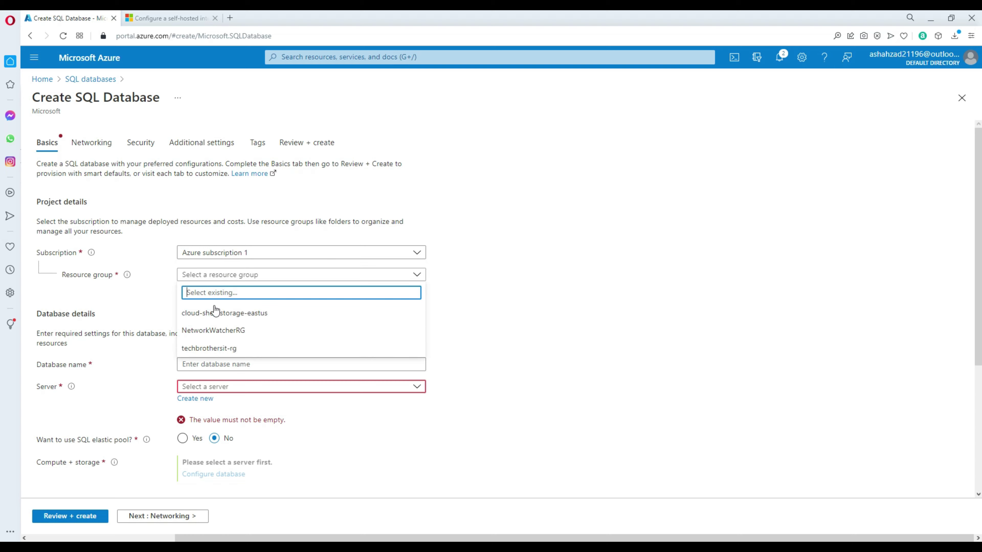
left_click(212, 349)
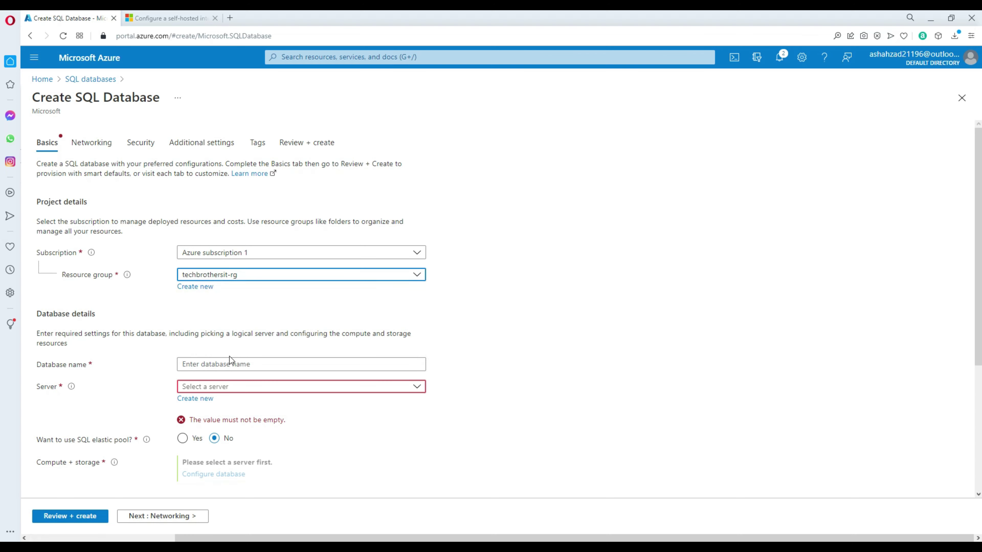
Step: Name the database techbrothersitdb and begin creating a new server for it
left_click(229, 365)
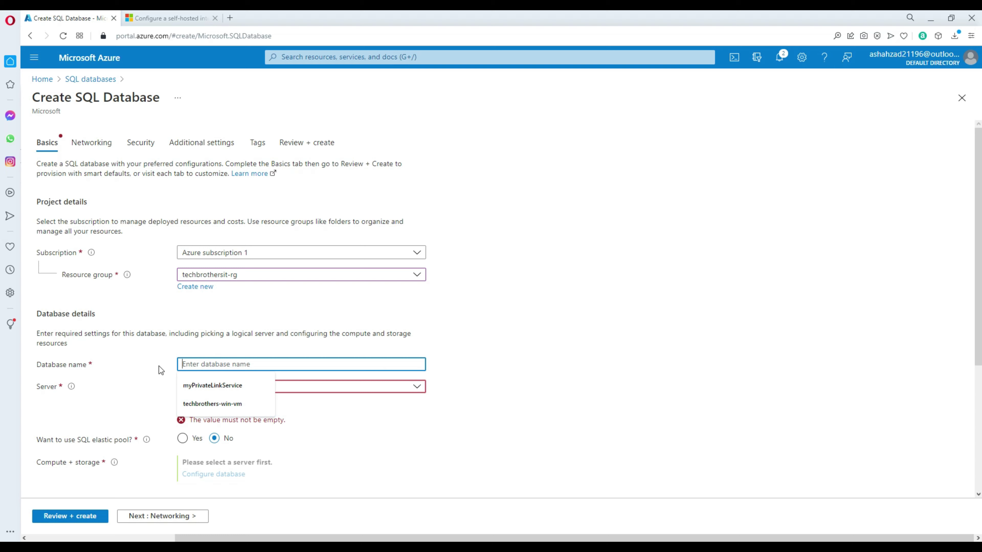
type("tech")
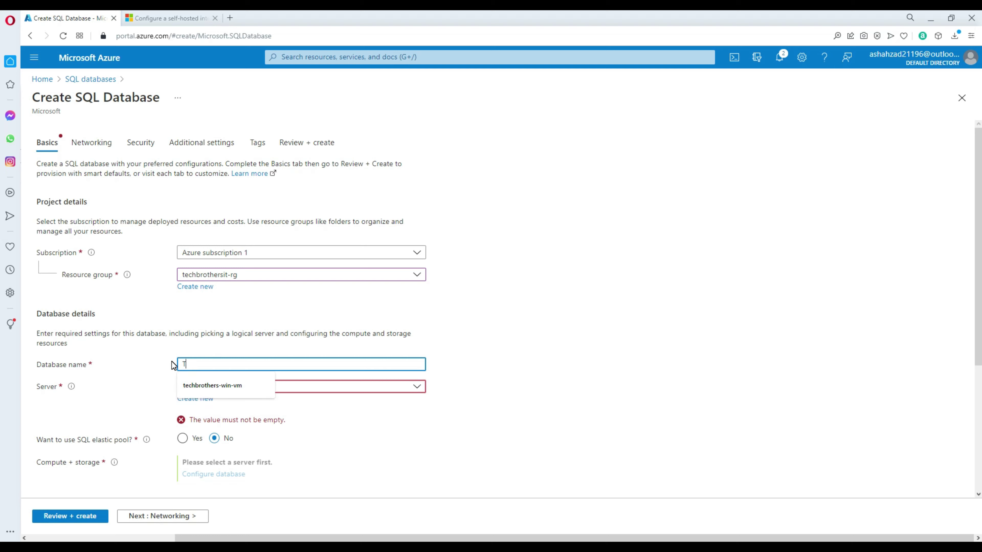
type("brotherd")
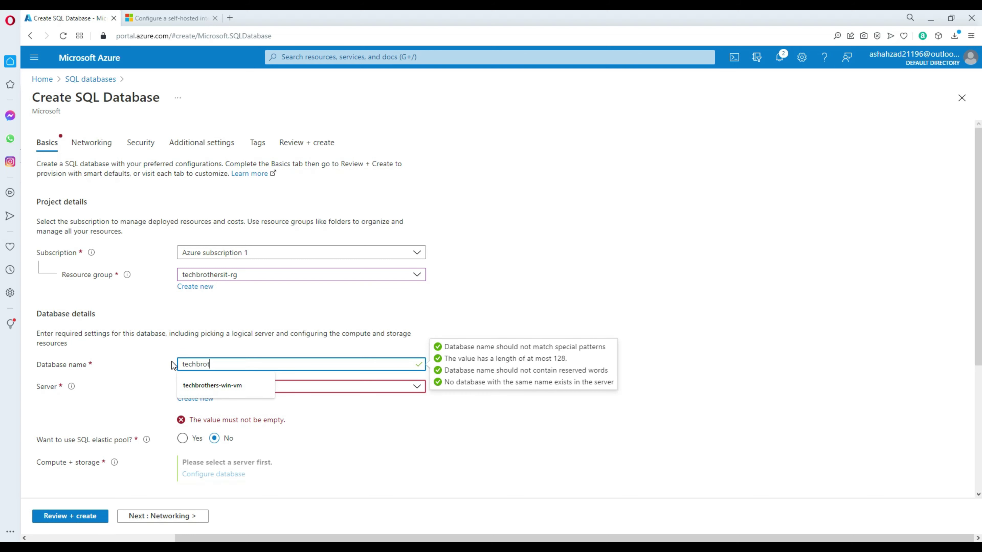
key("BackSpace")
key("BackSpace")
type("rs")
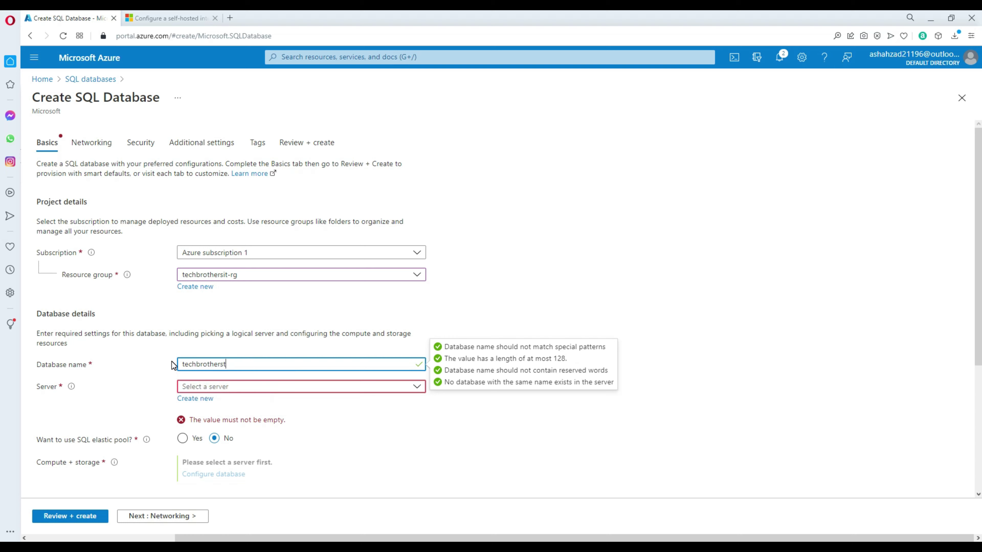
type("itdb")
left_click(127, 372)
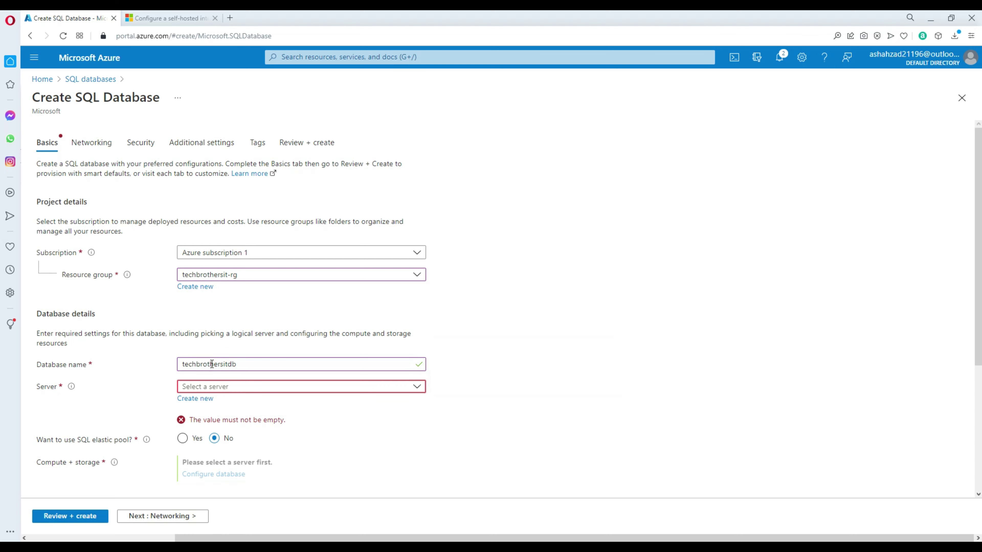
left_click(208, 396)
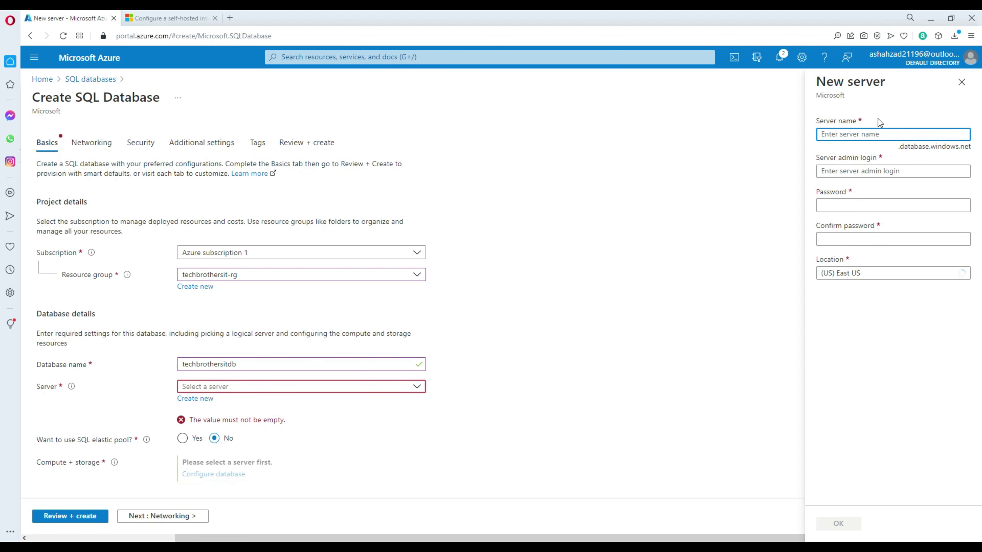
left_click(873, 132)
Step: Name the server techbrothersitserver and enter the admin login and confirmed password
type("techbr")
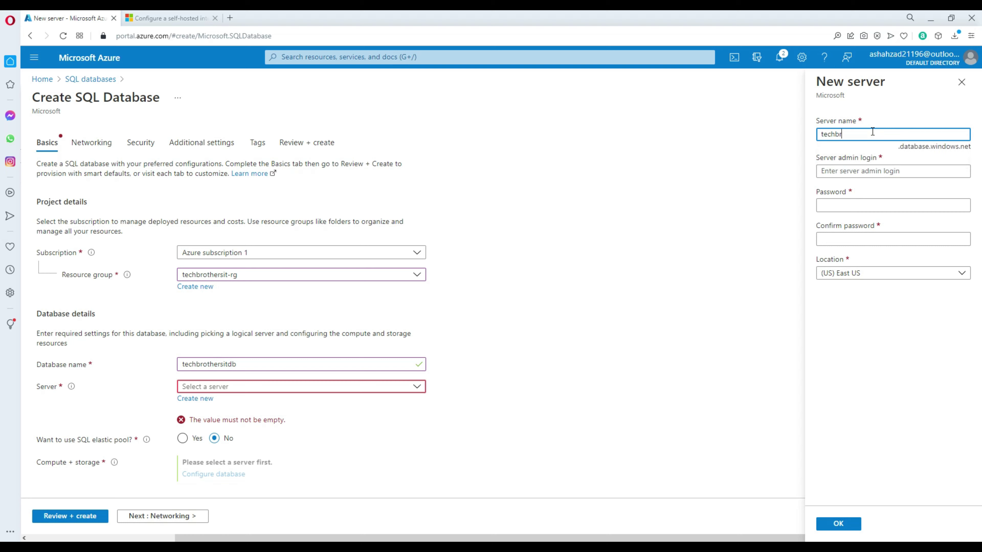
type("othersitserver")
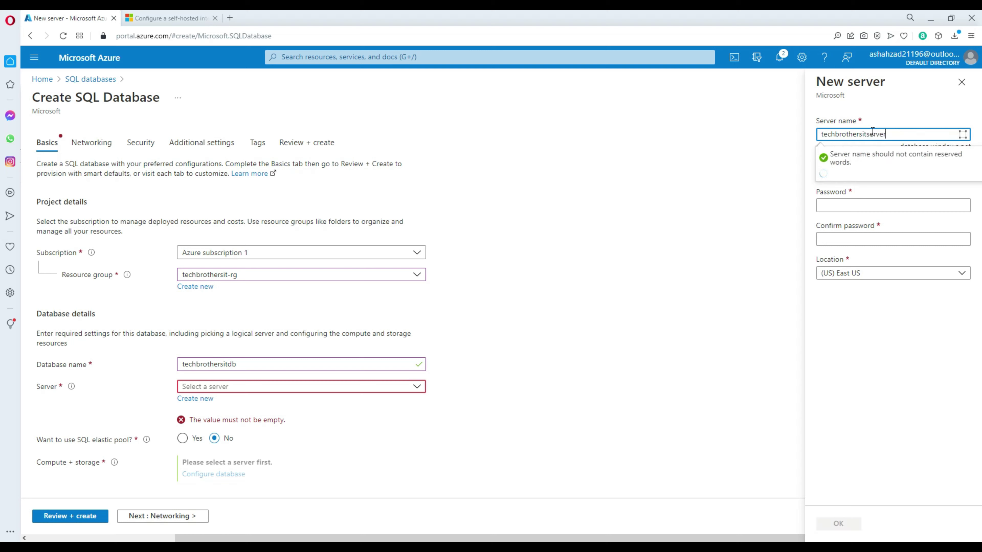
left_click(832, 171)
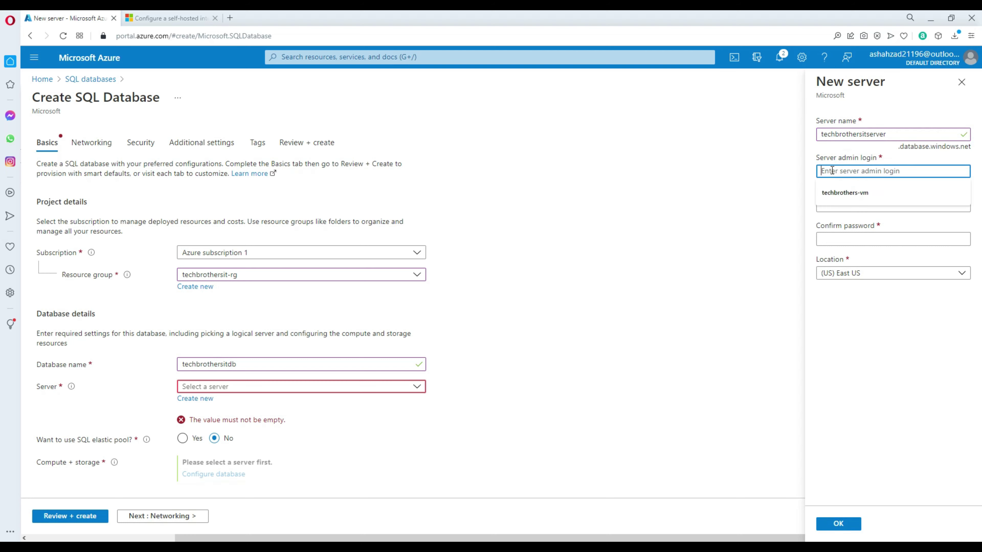
type("tbuser")
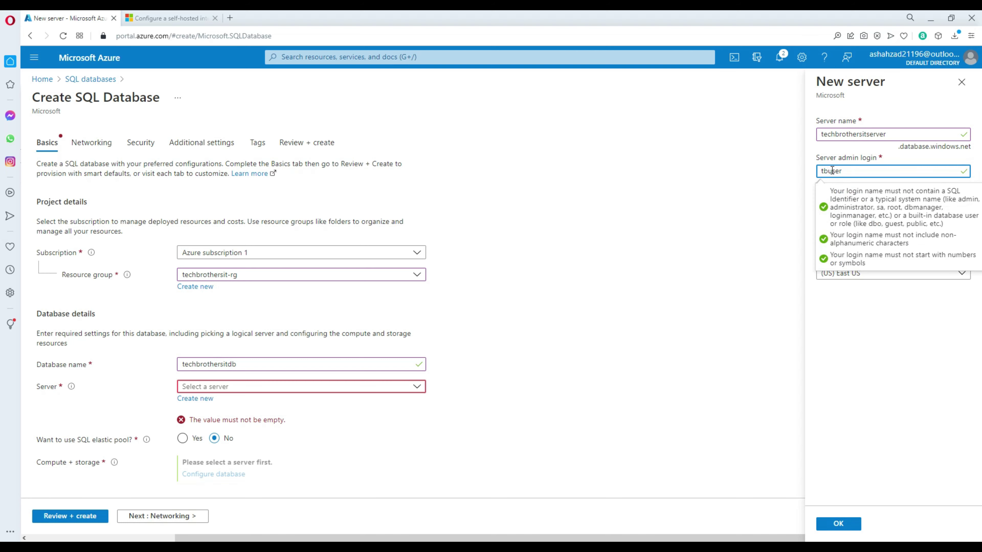
left_click(842, 206)
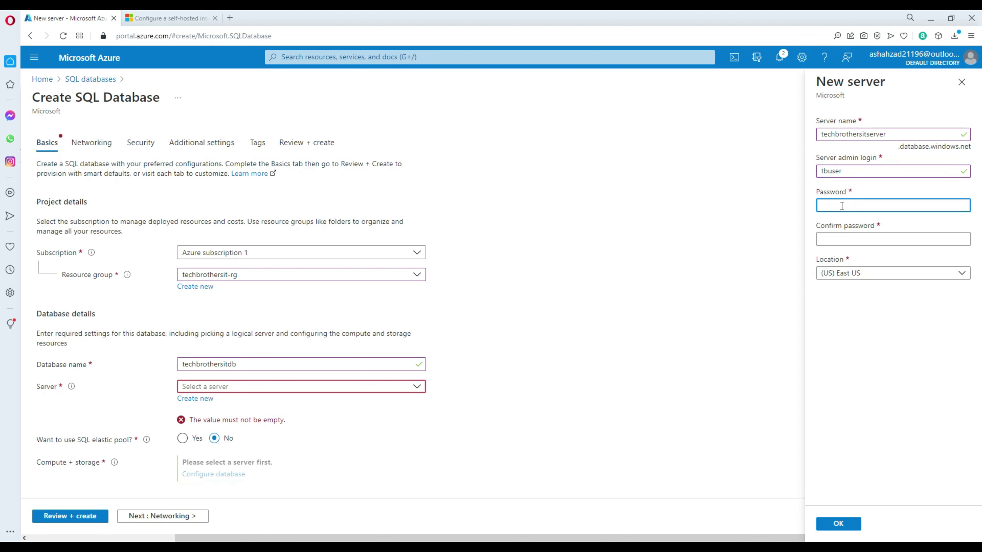
type("*****")
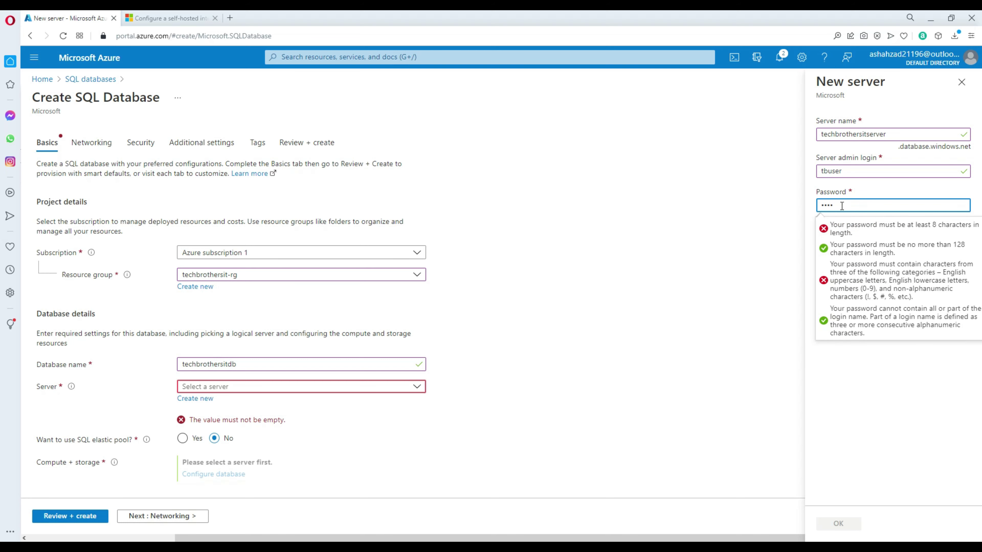
type("***")
left_click(822, 239)
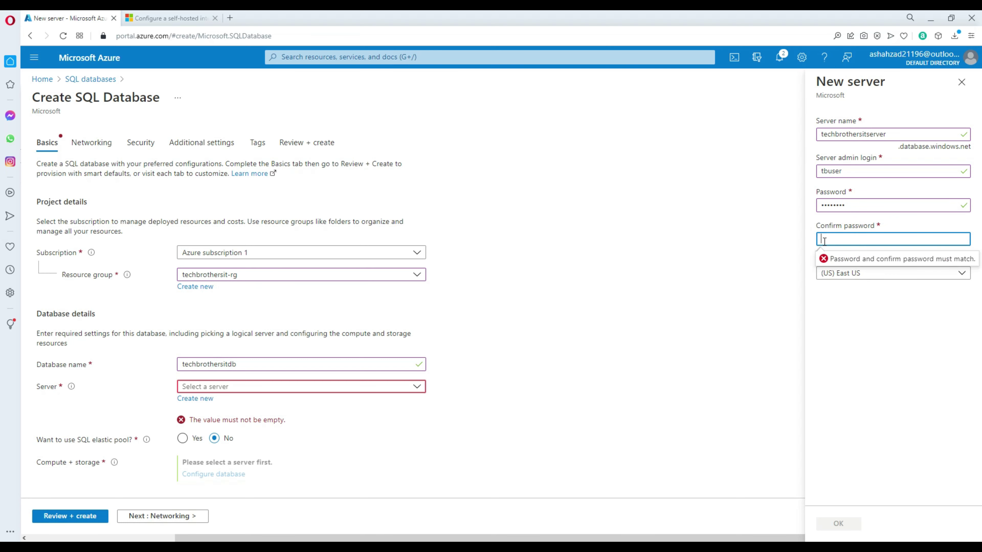
type("********")
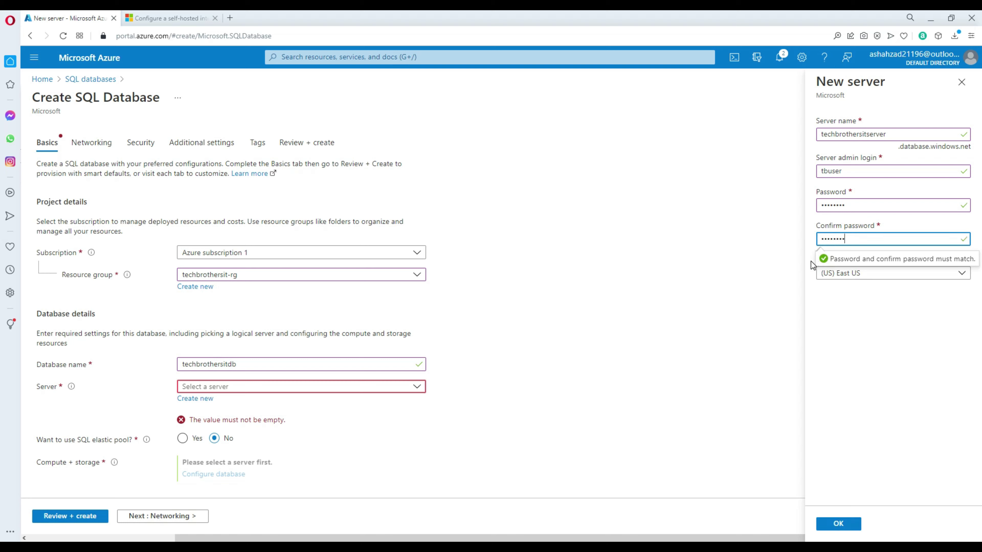
left_click(810, 261)
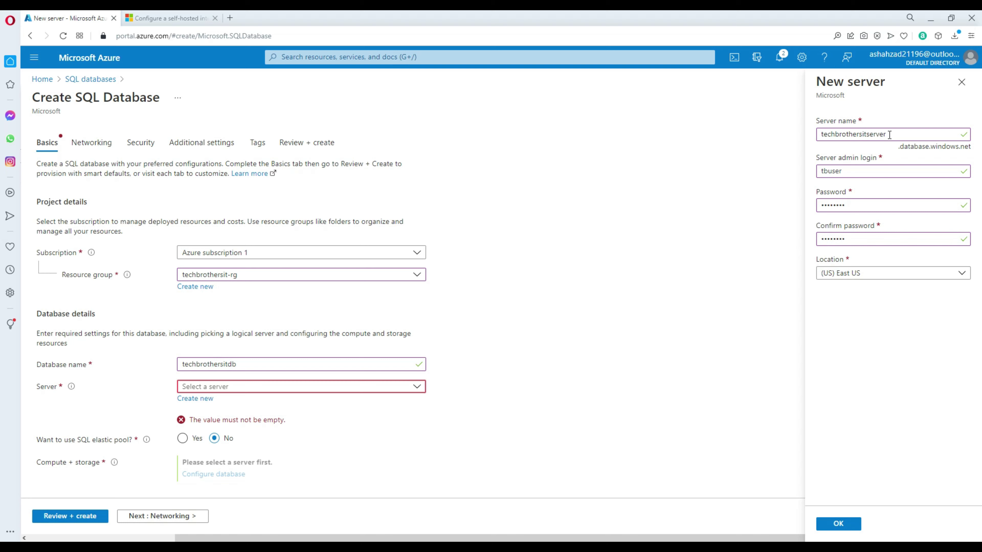
Step: Check the server name and confirm the new server with OK
left_click_drag(890, 134, 817, 136)
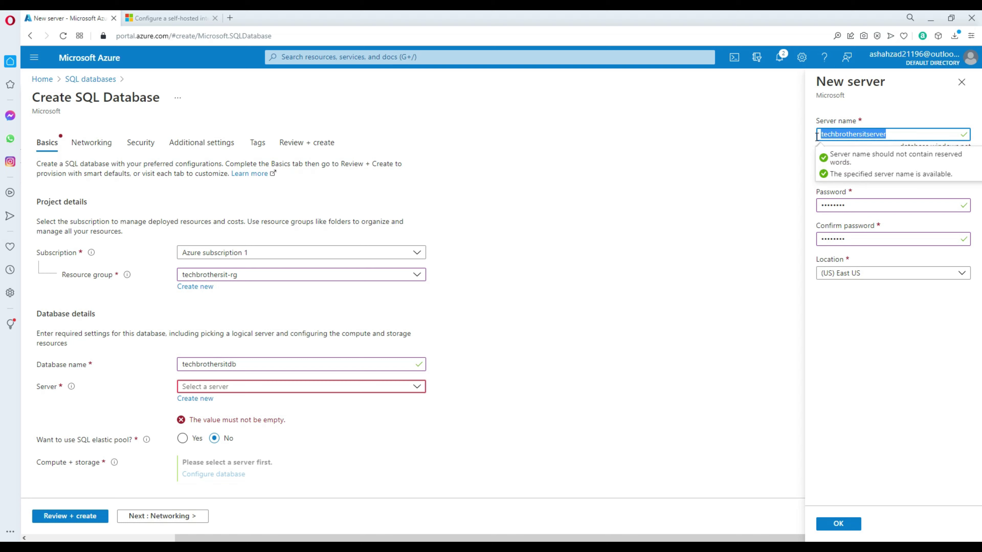
left_click(809, 142)
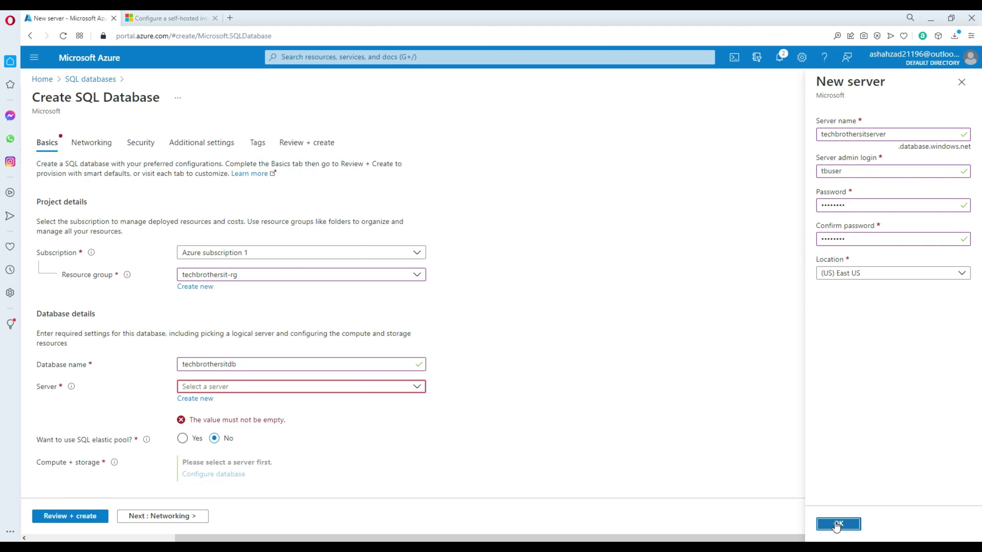
left_click(828, 522)
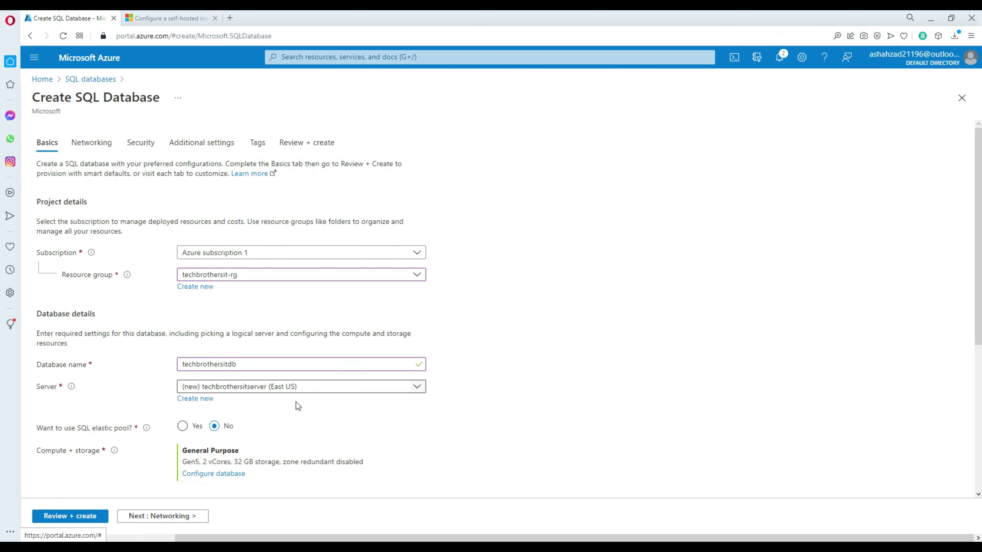
Step: Set the database's compute and storage to the Basic service tier
scroll(277, 416, "down", 3)
scroll(278, 416, "down", 1)
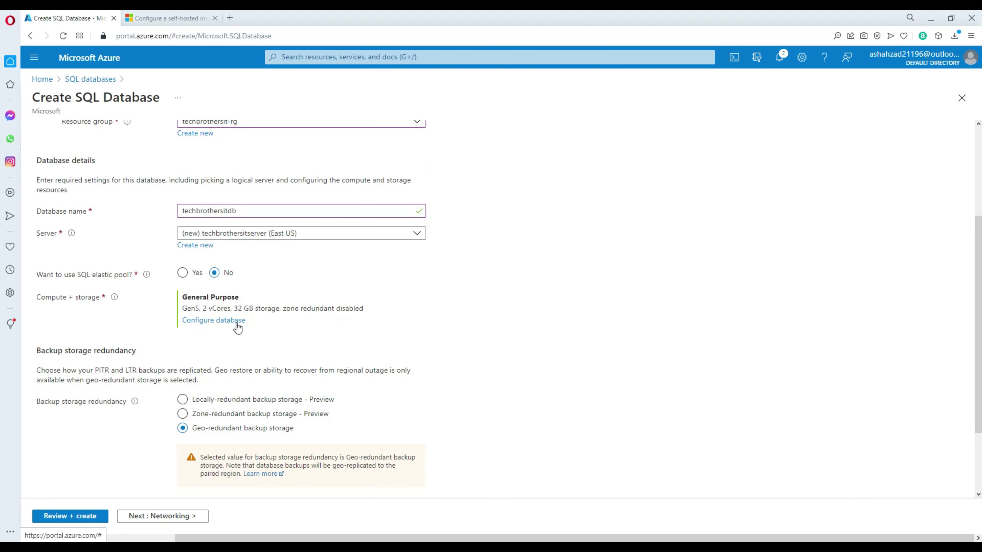
left_click(235, 321)
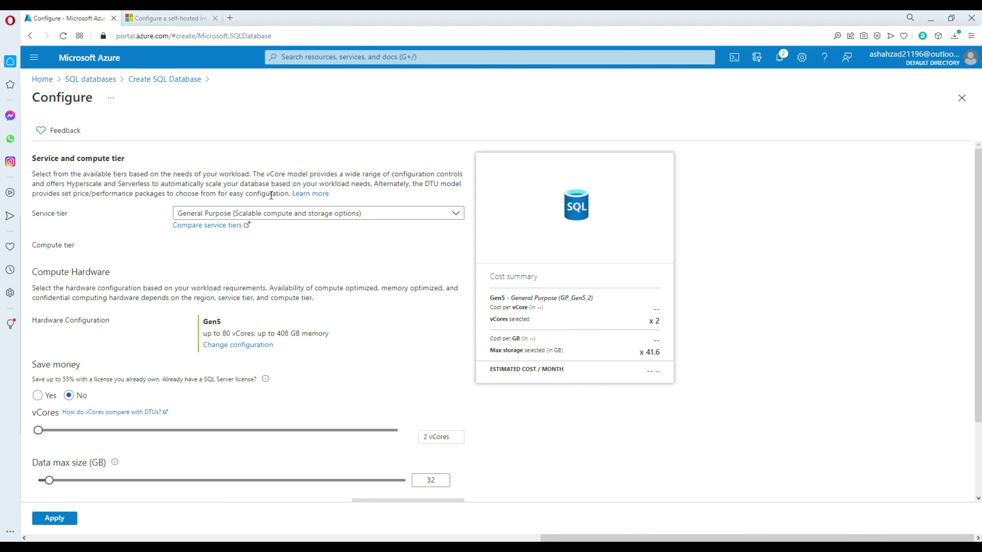
left_click(249, 214)
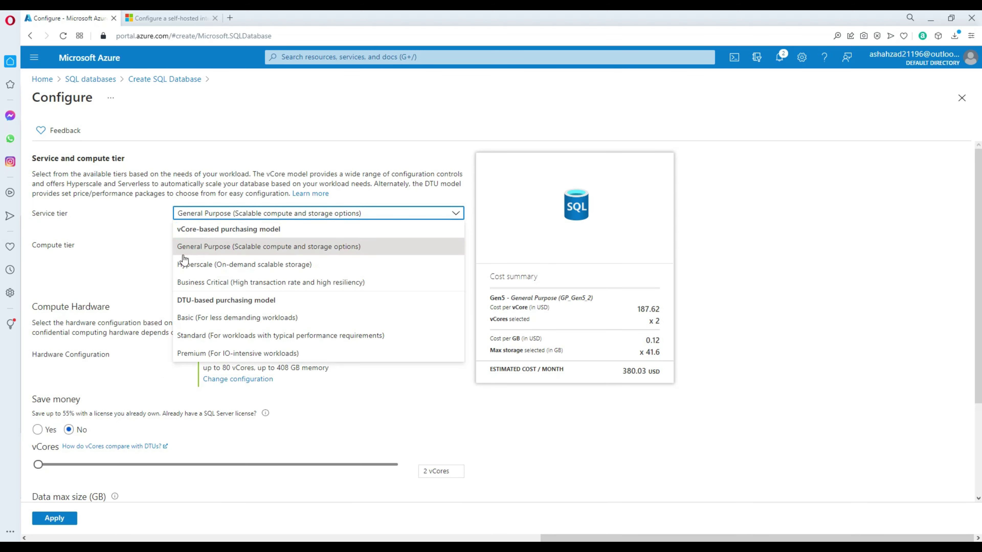
left_click(215, 319)
left_click(56, 519)
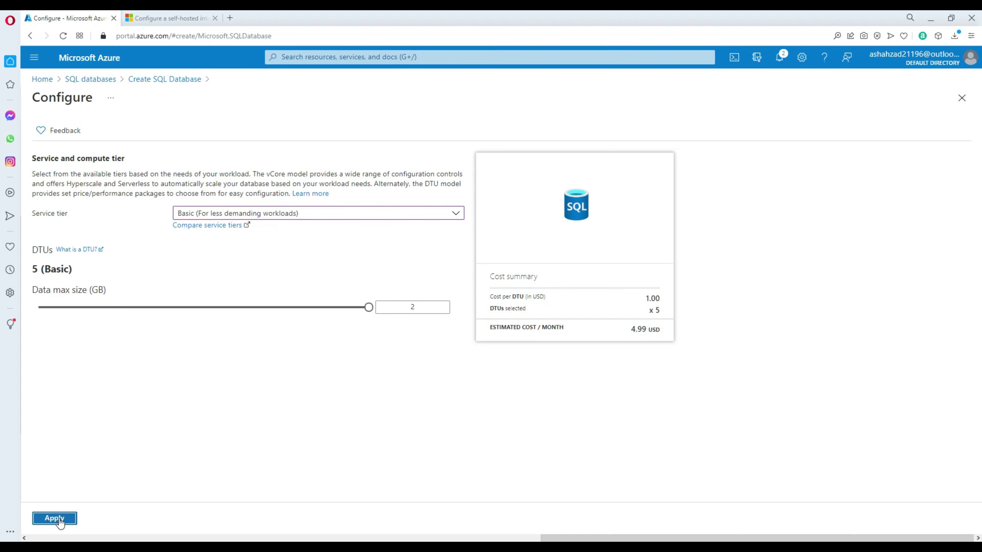
Step: Review and create the database, then switch to SQL Server Management Studio
left_click(63, 519)
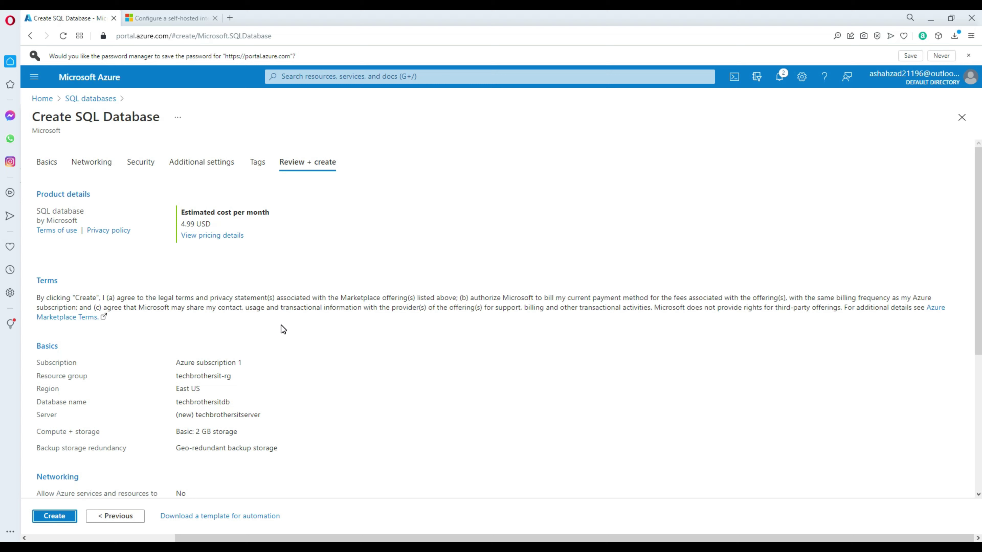
left_click(58, 517)
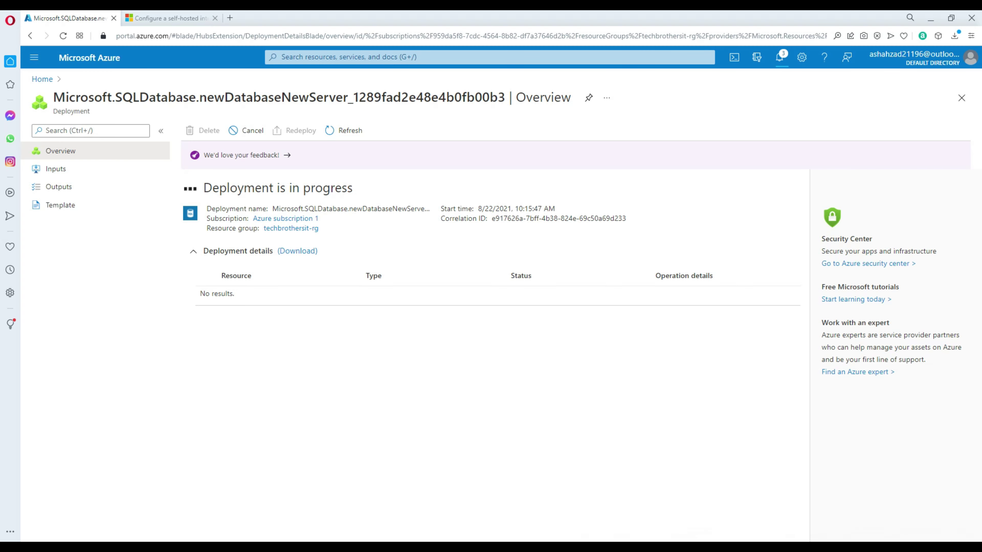
left_click(208, 548)
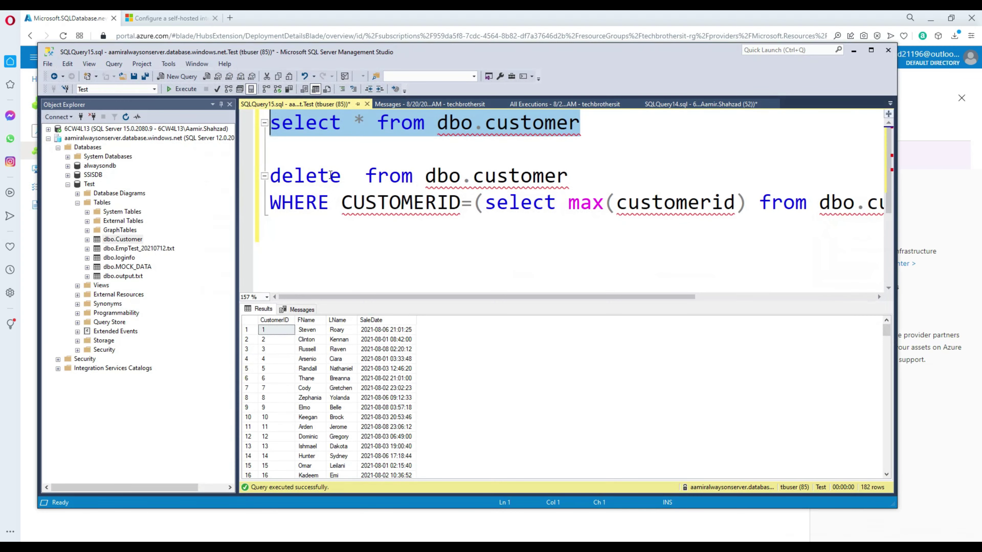
left_click(543, 103)
Step: In a new Test query, write create table dbo.Customer(id int, name varchar(100))
left_click(672, 105)
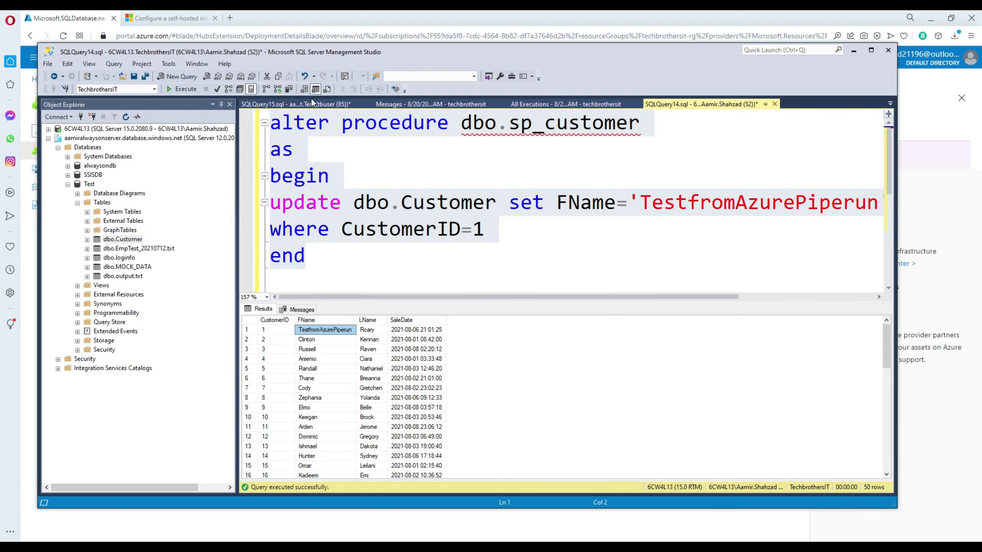
left_click(258, 103)
left_click(181, 76)
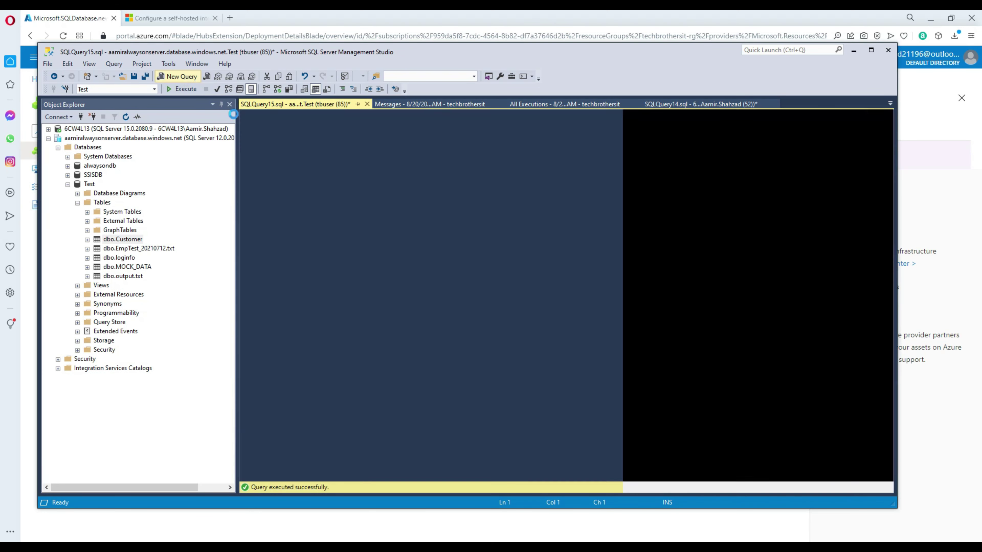
type("c")
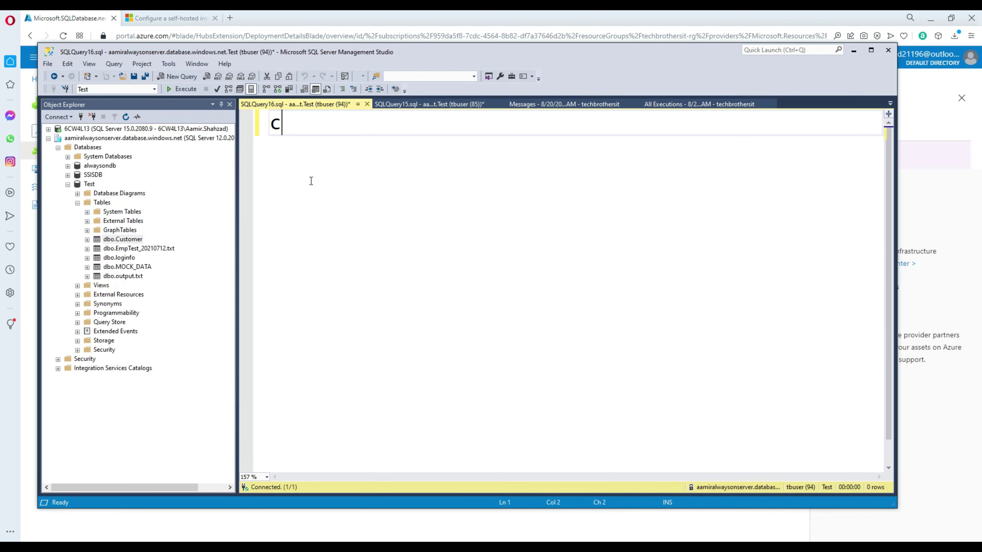
type("reate table ")
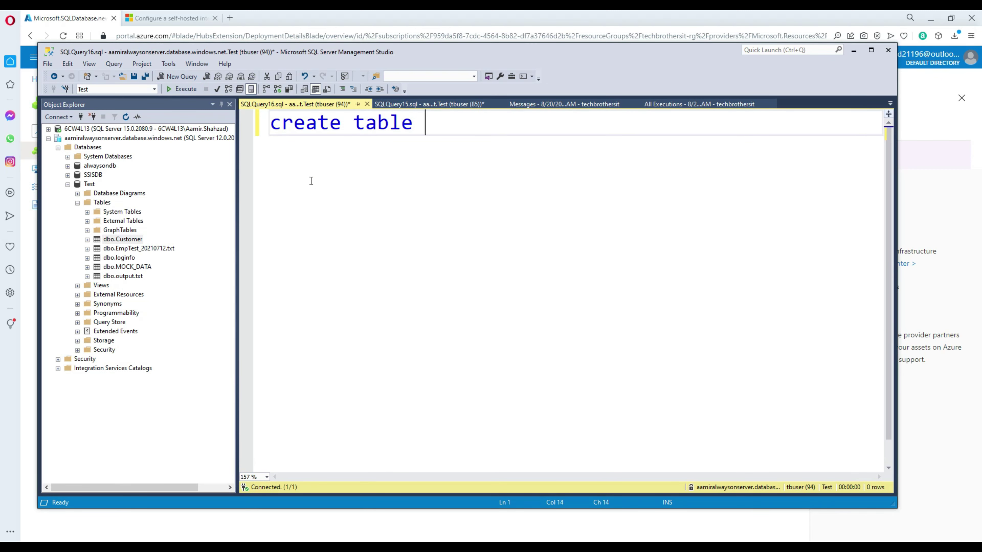
type("dbo.Custoemr")
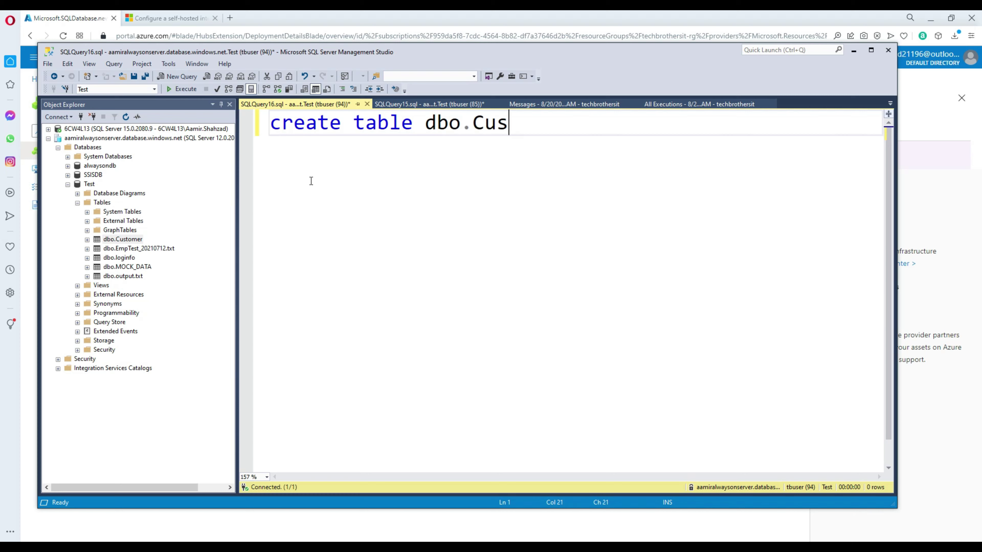
key("BackSpace")
key("BackSpace")
key("BackSpace")
type("mer(id int")
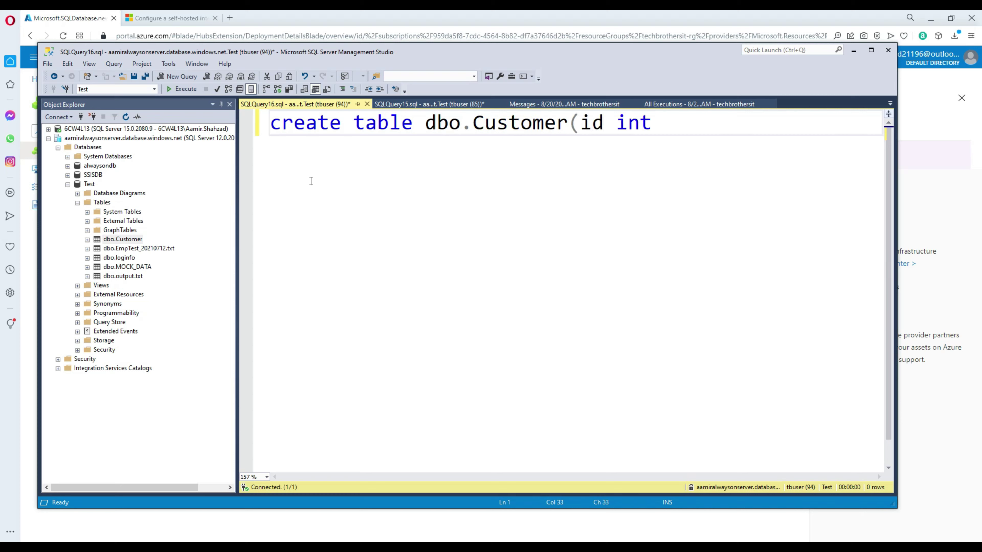
type(", name varhc")
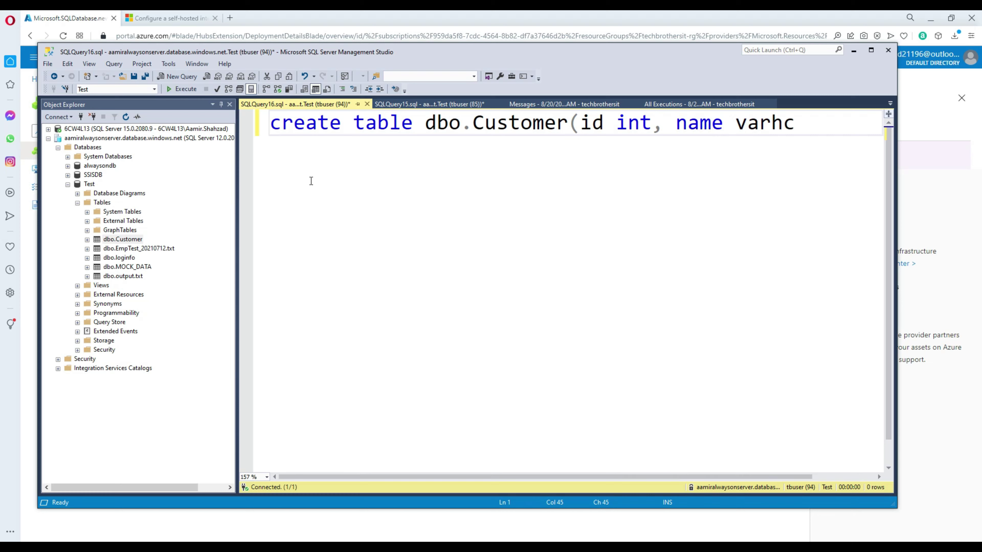
type("ar")
key("BackSpace")
key("BackSpace")
key("BackSpace")
key("BackSpace")
type("char")
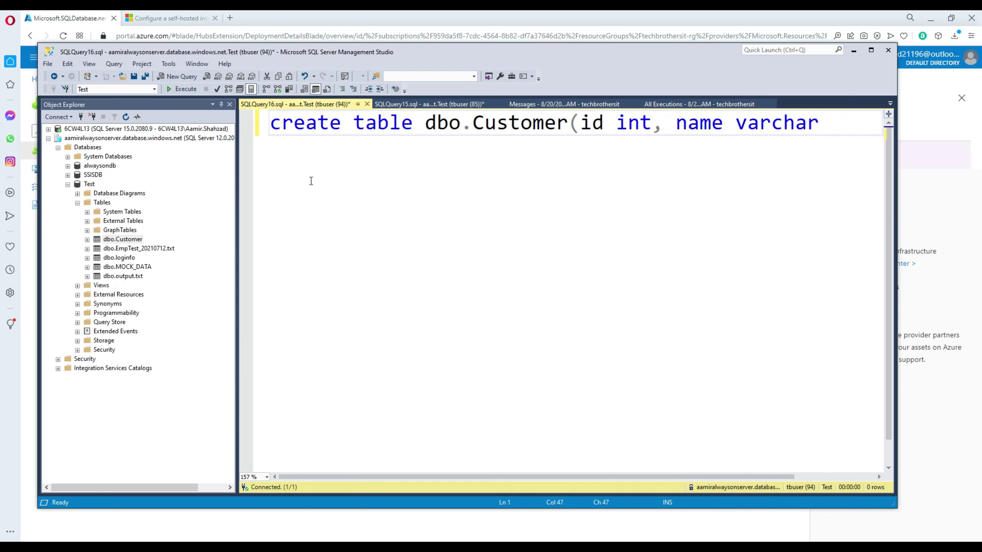
type("(100))")
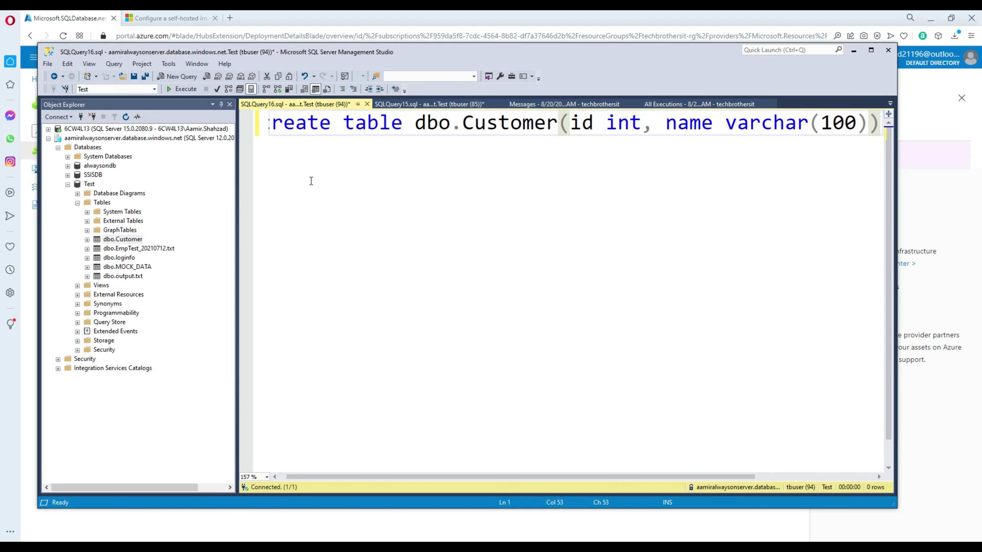
key("Return")
type("gop")
key("BackSpace")
key("BackSpace")
key("BackSpace")
key("Return")
Step: Add an insert into dbo.Customer with a sample row of id 1 and a name
type("in")
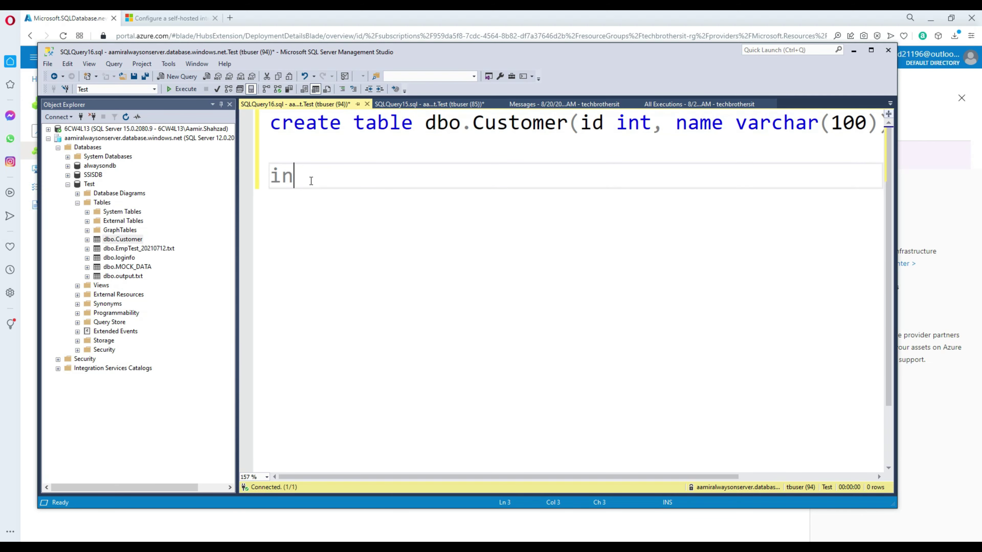
type("sert into dc")
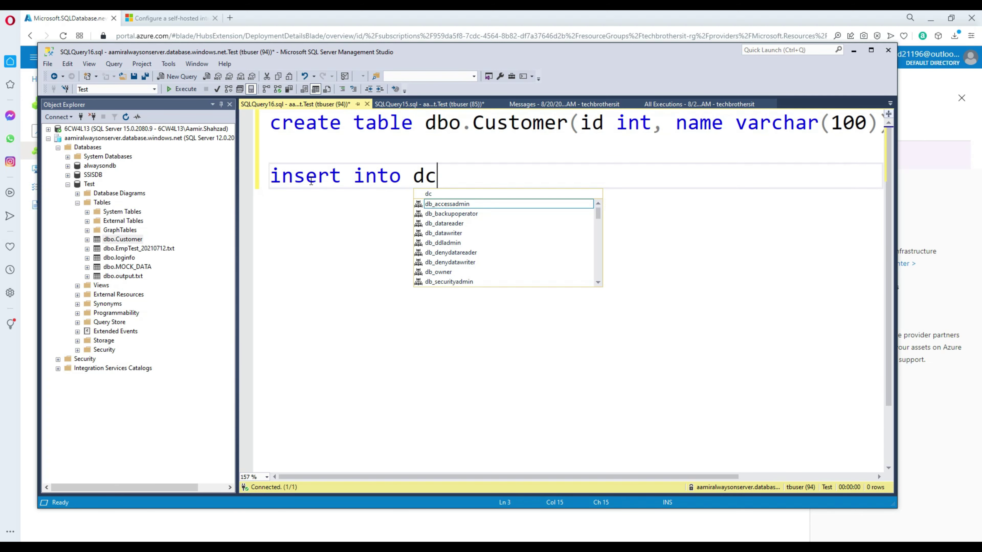
key("BackSpace")
type("bo.Cu")
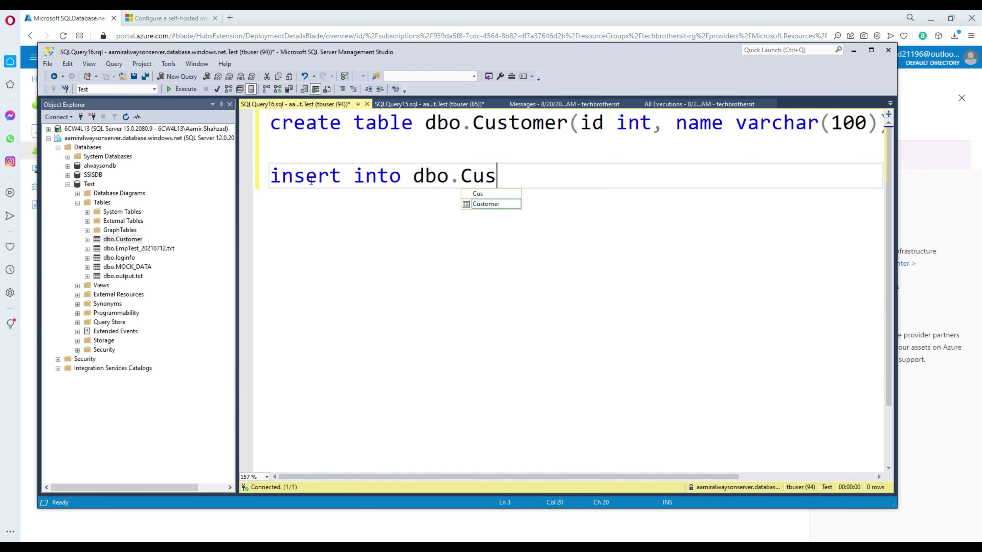
type("s")
key("Tab")
type("values")
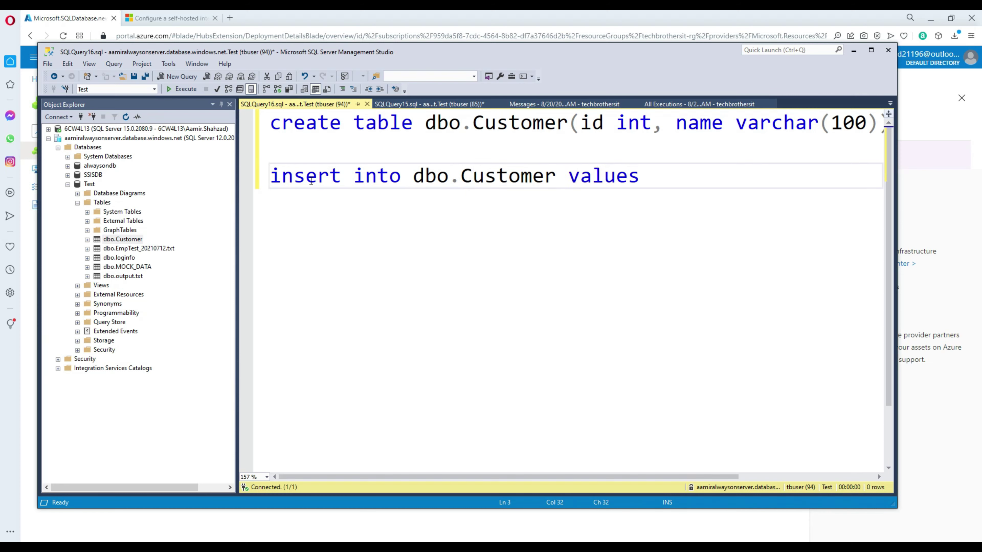
type("(1,'aamir'")
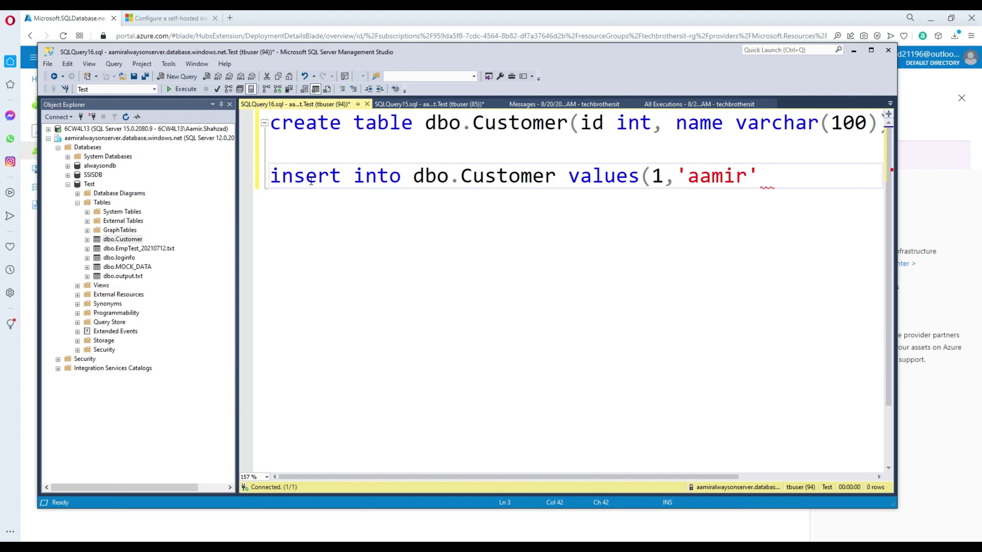
type(")")
left_click(406, 164)
left_click(775, 177)
Step: Copy the create statement below and rename its table to dbo.dest_Customer
left_click_drag(374, 151, 272, 123)
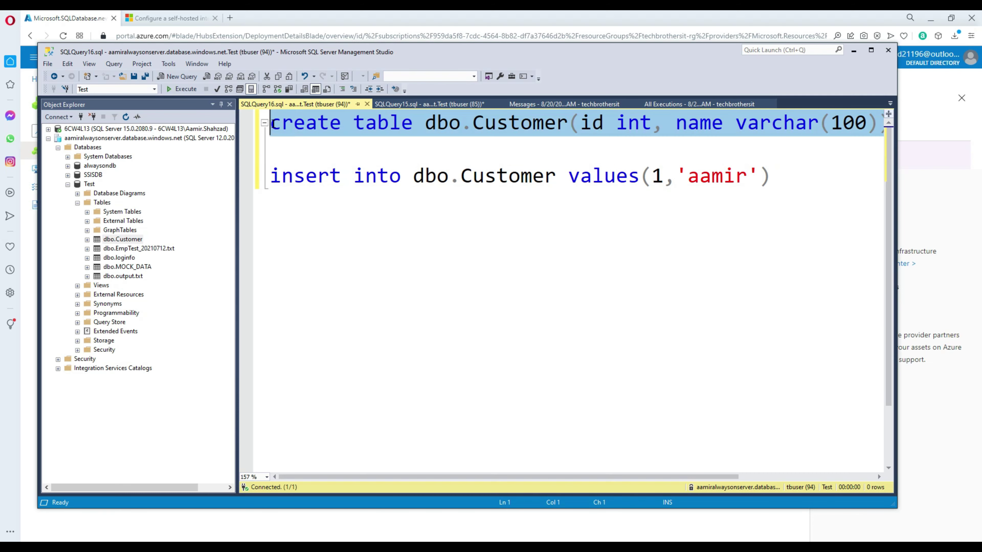
right_click(312, 124)
left_click(344, 144)
left_click(787, 180)
key("Return")
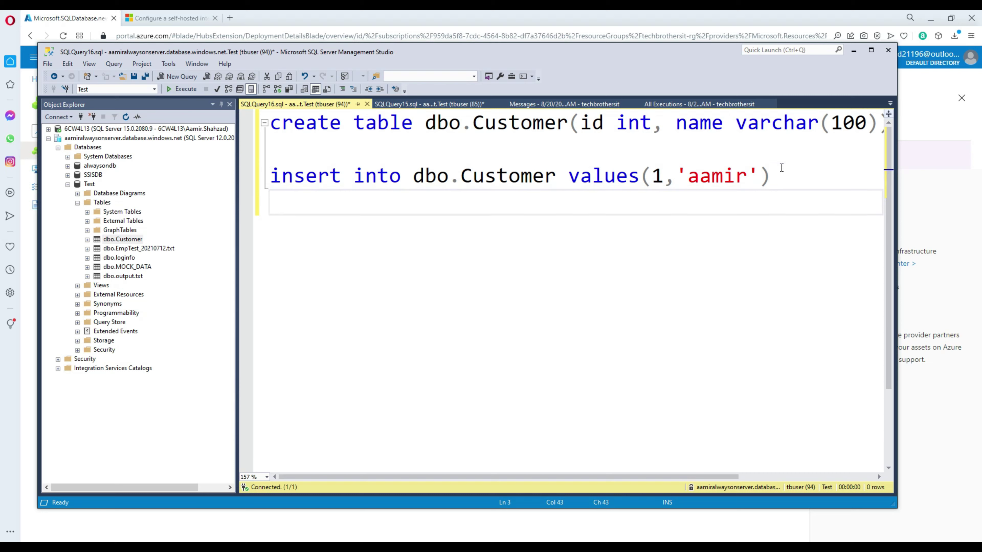
key("Return")
key("Return")
key("ctrl+v")
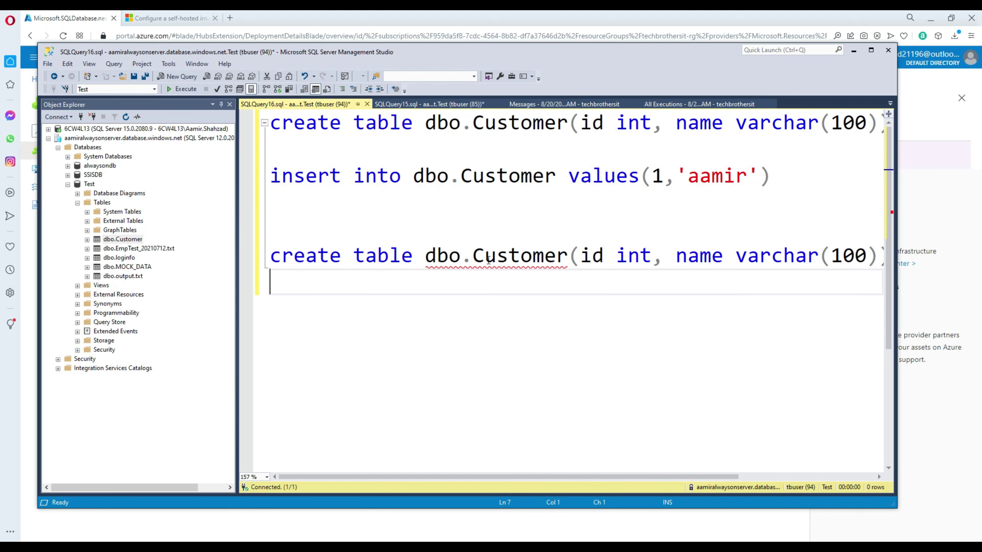
left_click(478, 256)
type("dest")
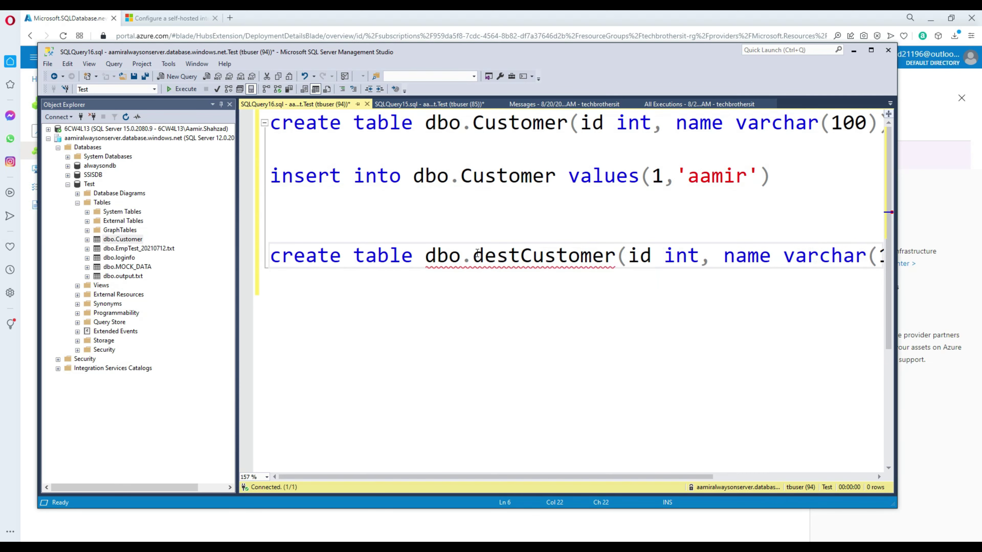
type("_")
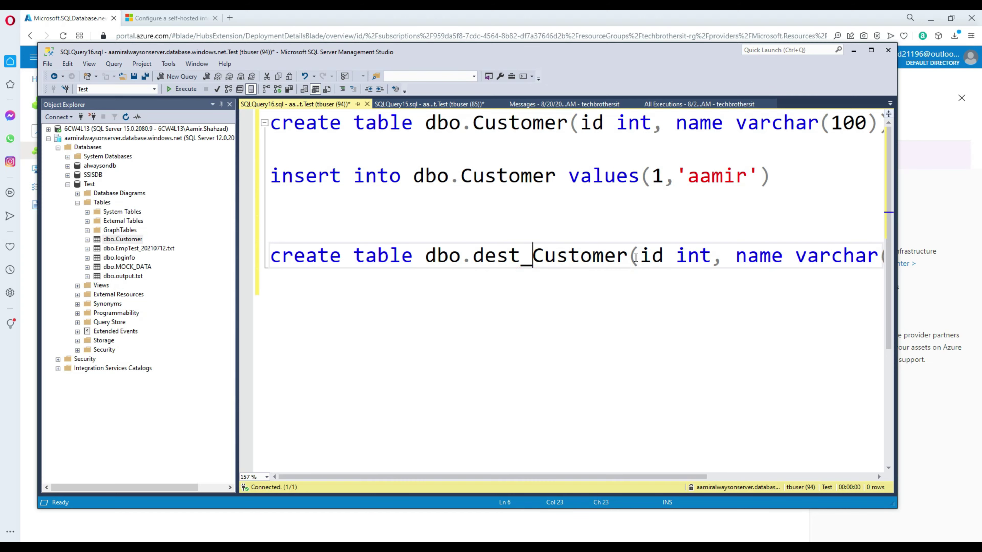
left_click(633, 256)
key("Return")
left_click(490, 225)
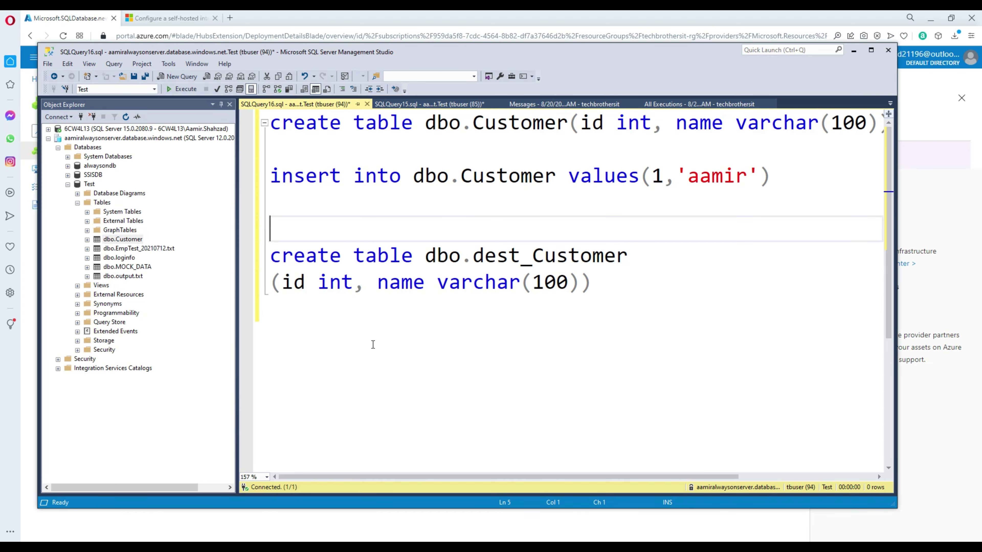
Step: Open the techbrothersitserver overview from the deployment page and copy its server name
left_click(449, 546)
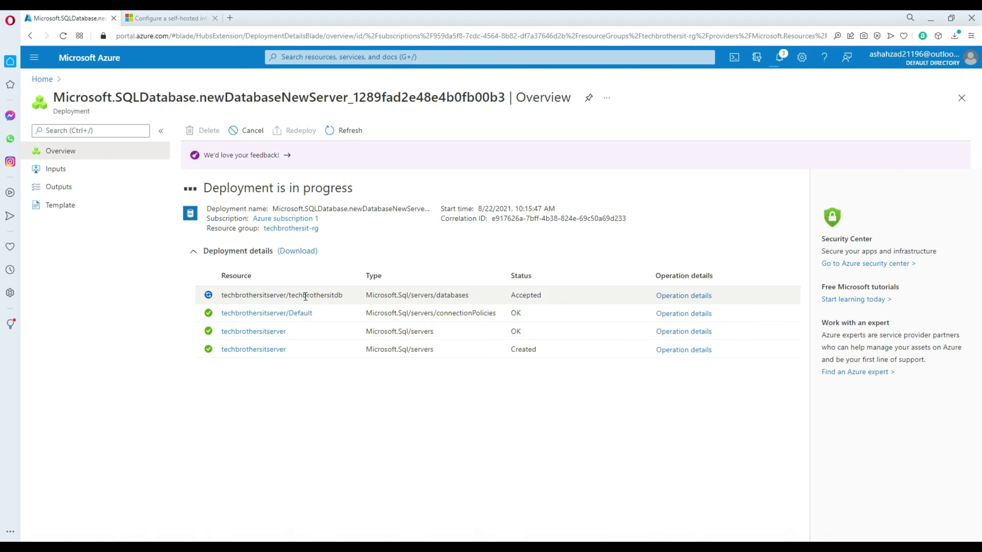
left_click_drag(289, 295, 353, 297)
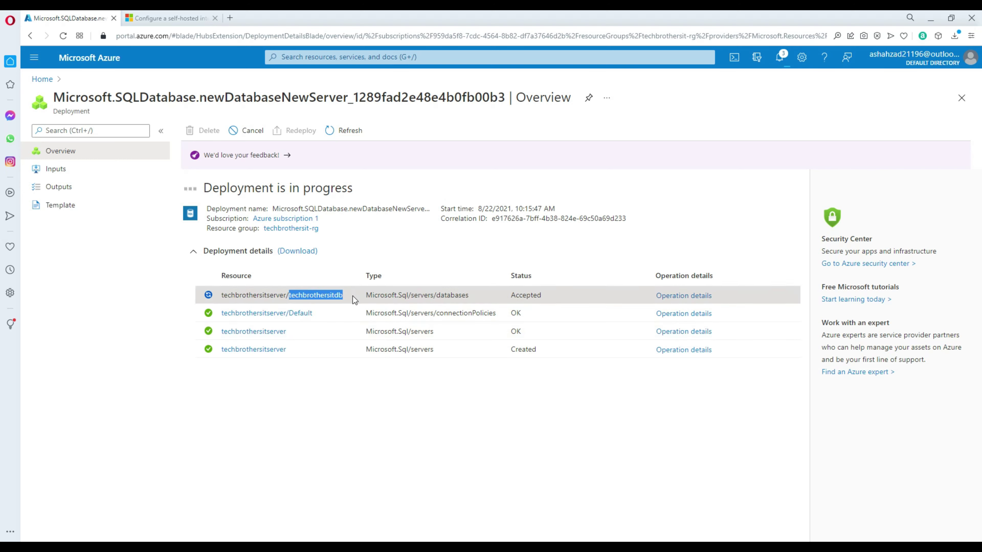
left_click(273, 352)
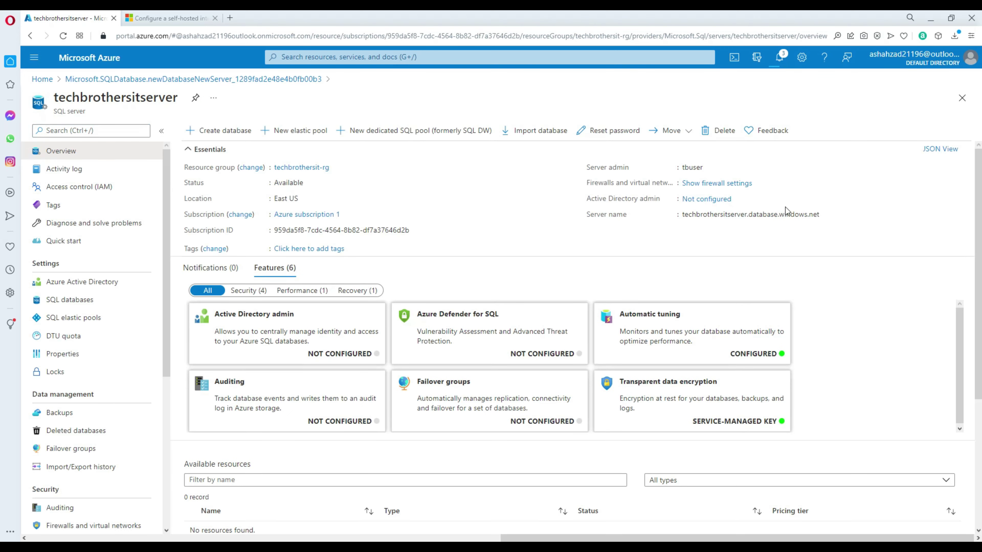
left_click(826, 216)
key("alt+Tab")
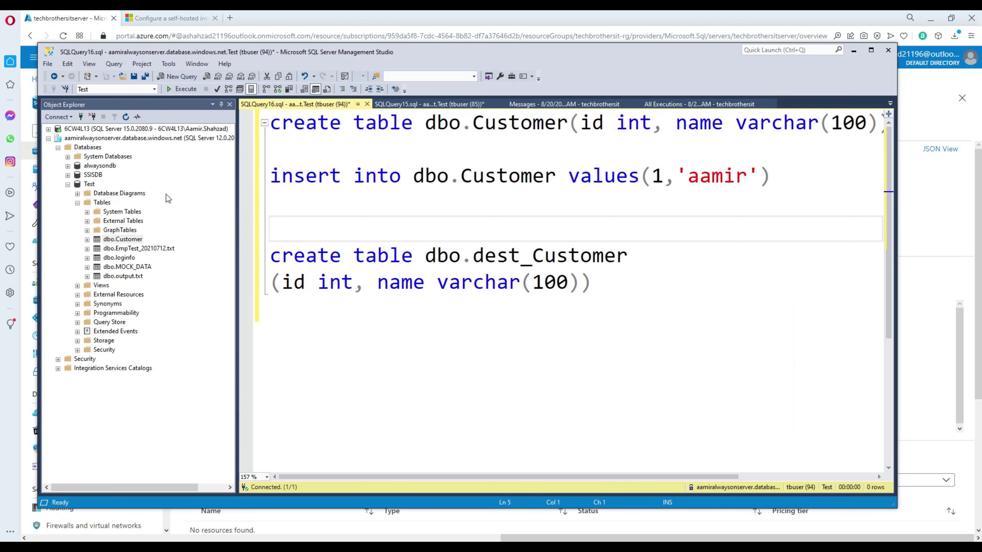
Step: Disconnect the two old server connections from Object Explorer
left_click(60, 145)
key("Delete")
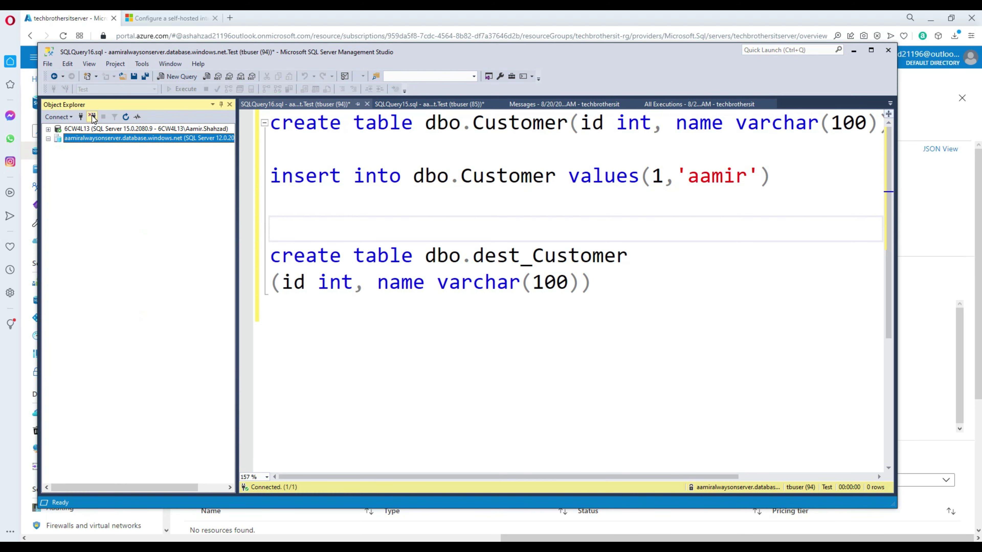
key("Delete")
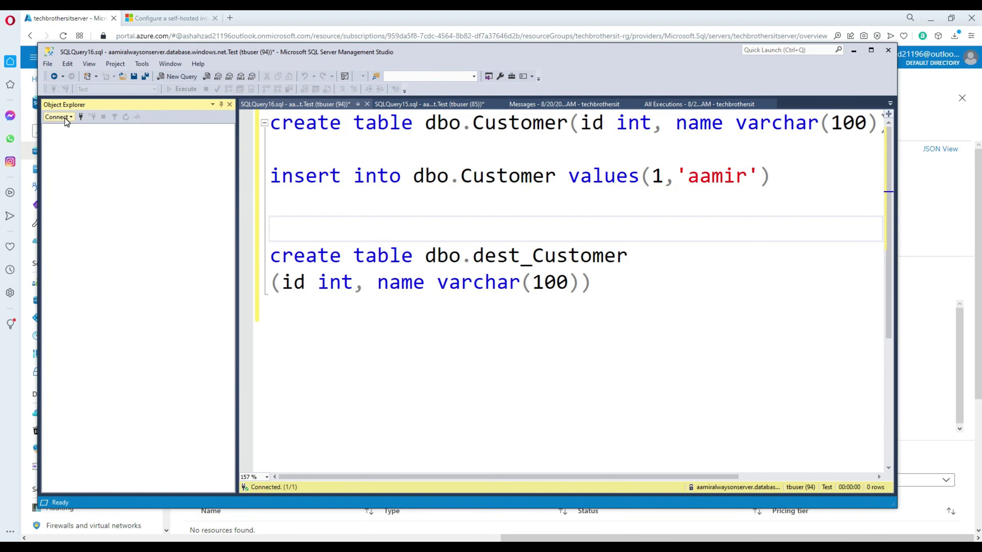
Step: Connect to the pasted techbrothersitserver address with SQL authentication and approve the firewall rule
left_click(68, 117)
left_click(78, 129)
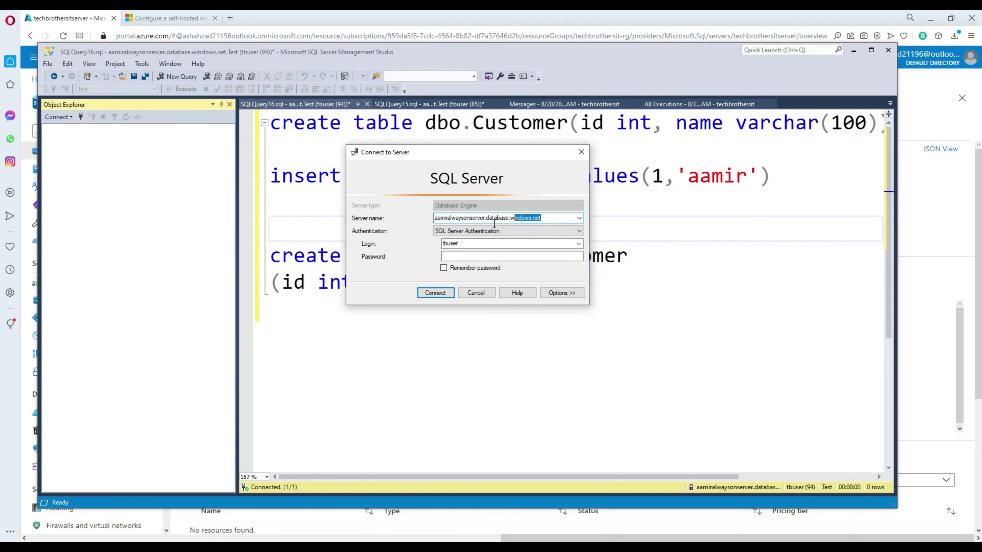
key("ctrl+v")
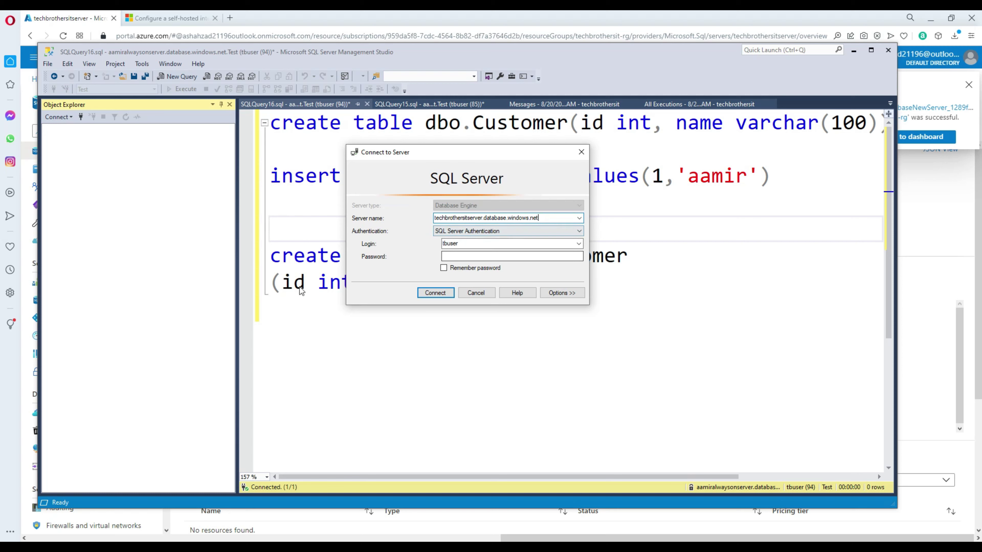
left_click(468, 256)
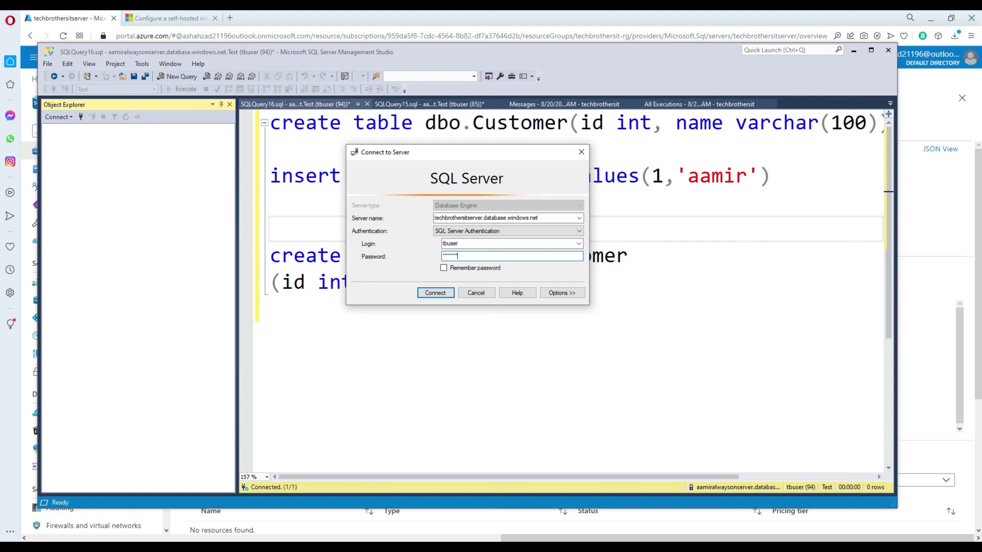
key("Return")
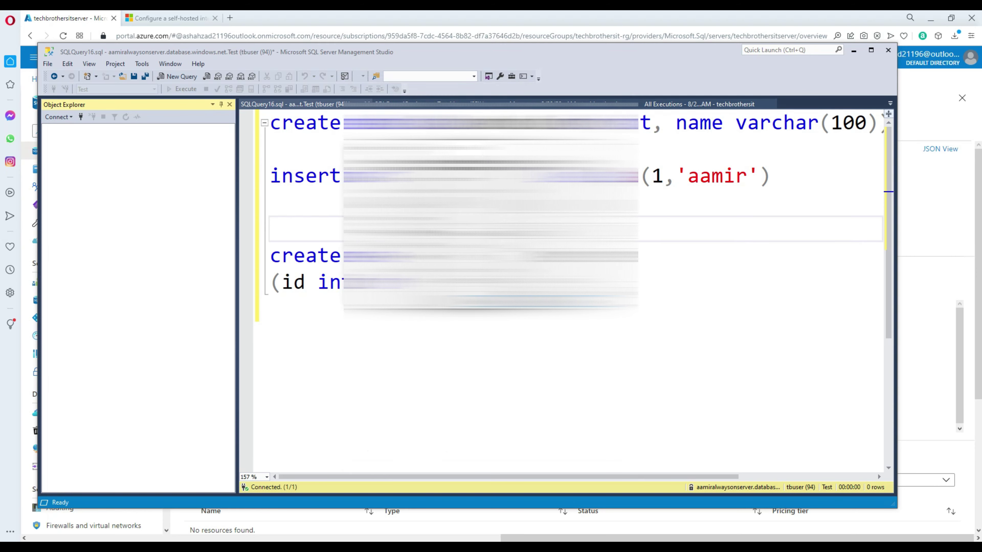
left_click(506, 292)
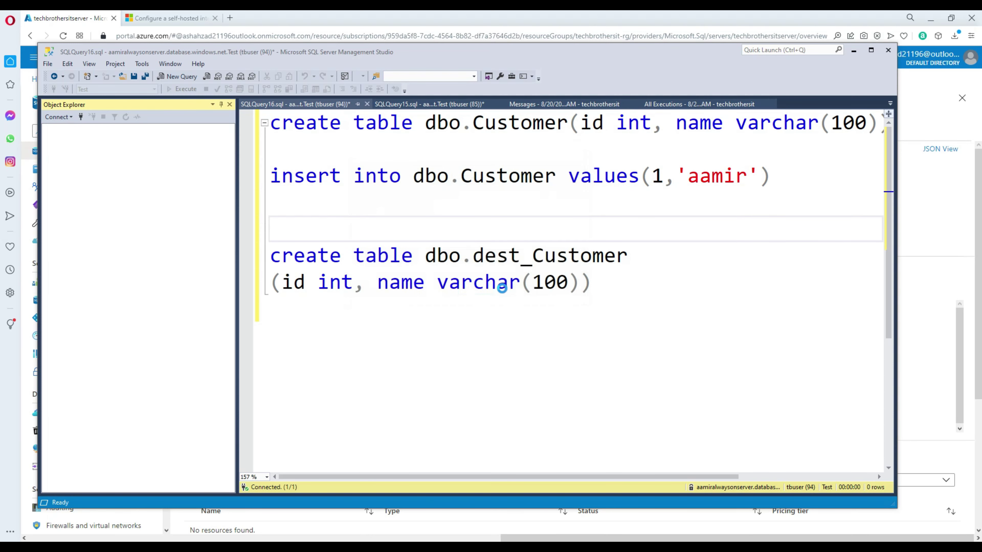
key("alt+Tab")
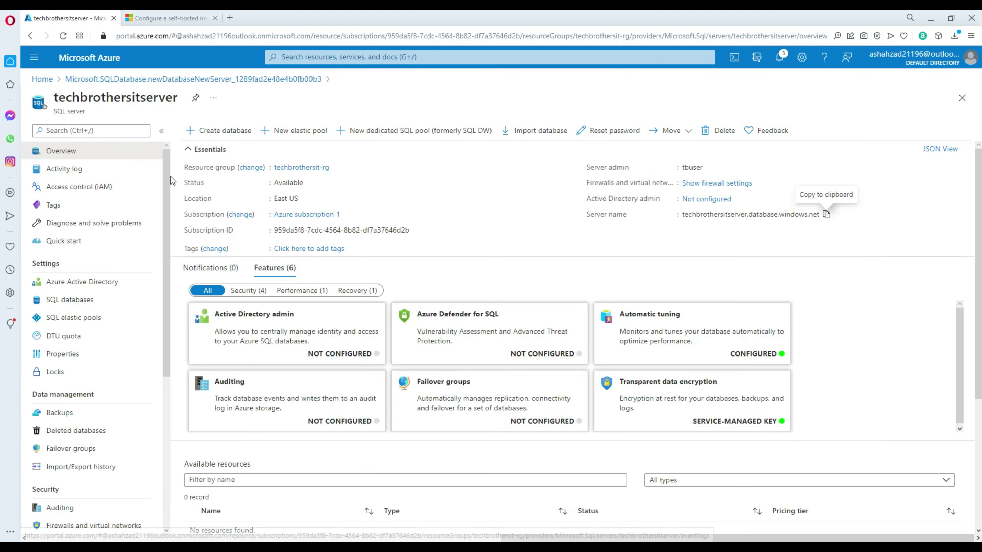
Step: Return to the Azure home page and check notifications for the successful techbrothersitdb deployment
left_click(47, 82)
left_click(780, 57)
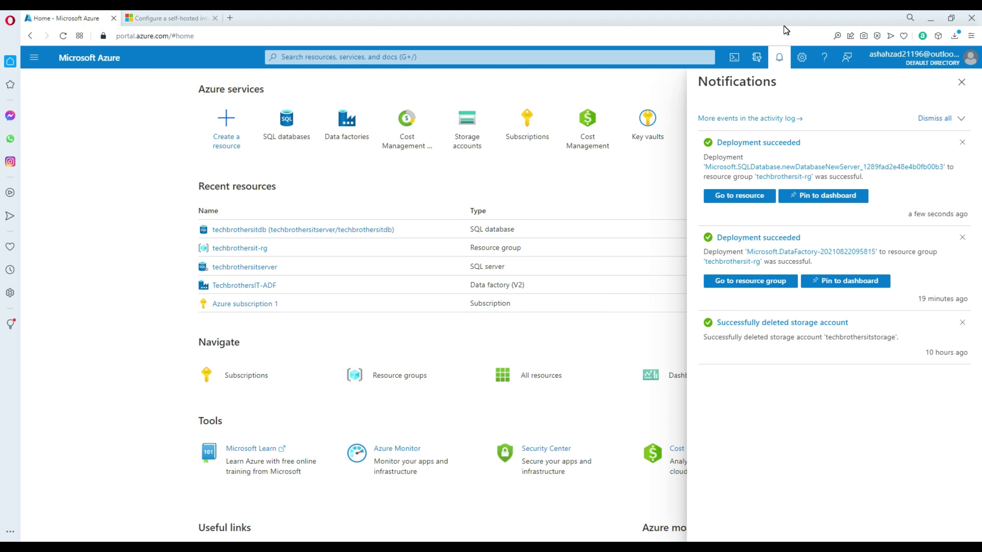
Step: Copy the create and insert statements into a new techbrothersitdb query and run them
key("alt+Tab")
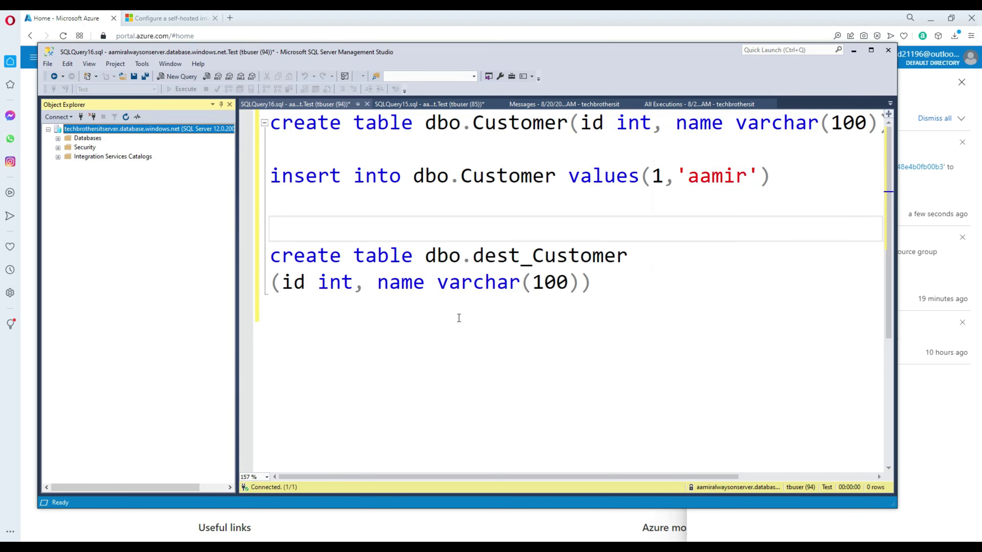
left_click(58, 139)
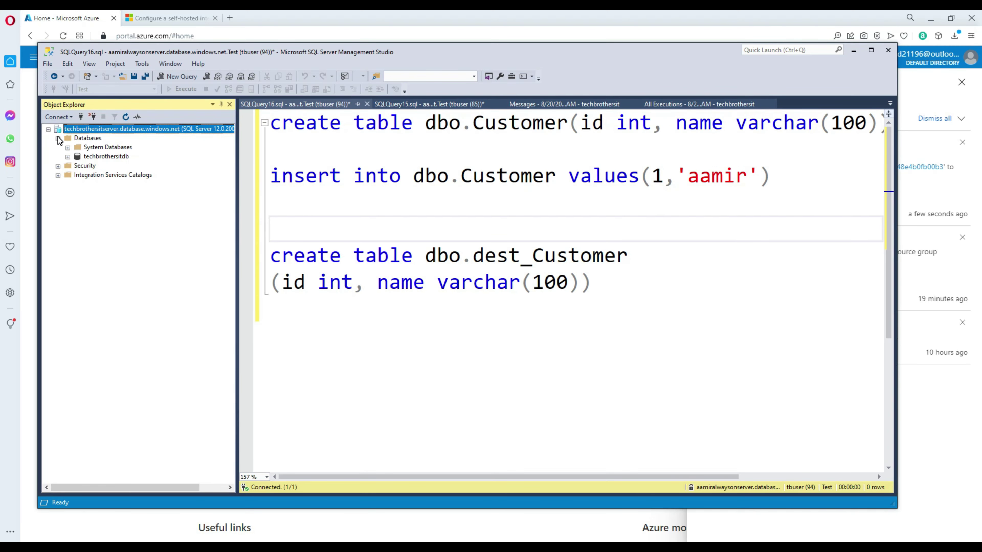
left_click(114, 158)
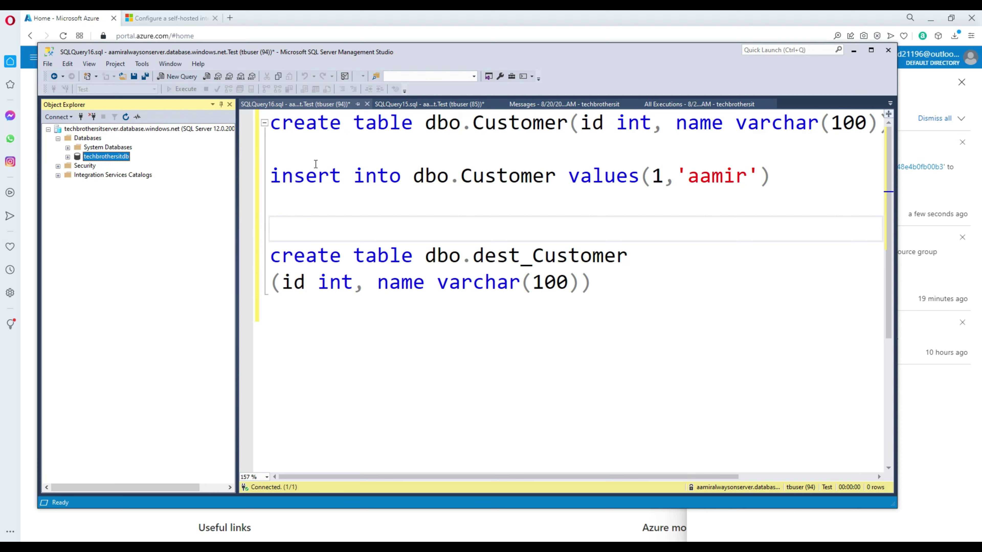
left_click_drag(334, 140, 273, 118)
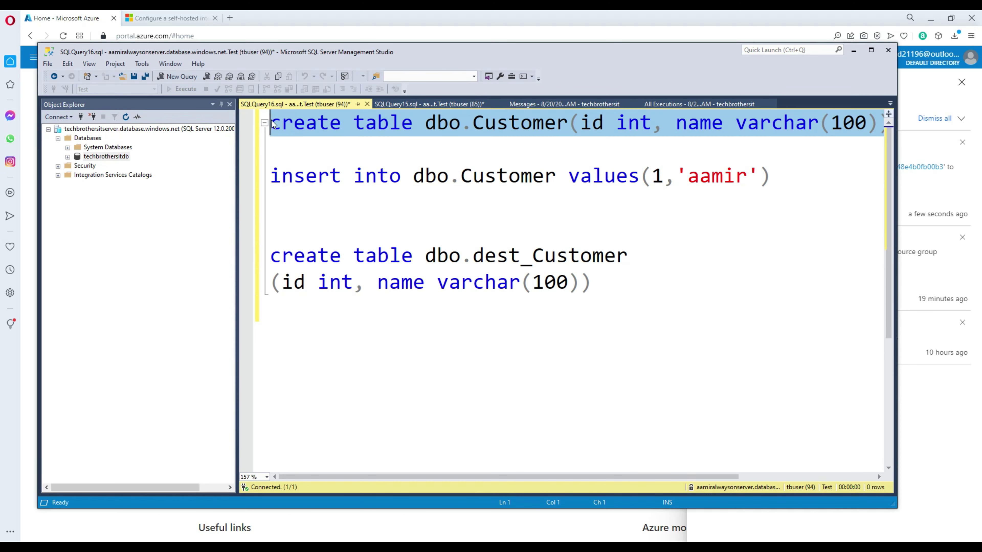
left_click_drag(818, 182, 266, 132)
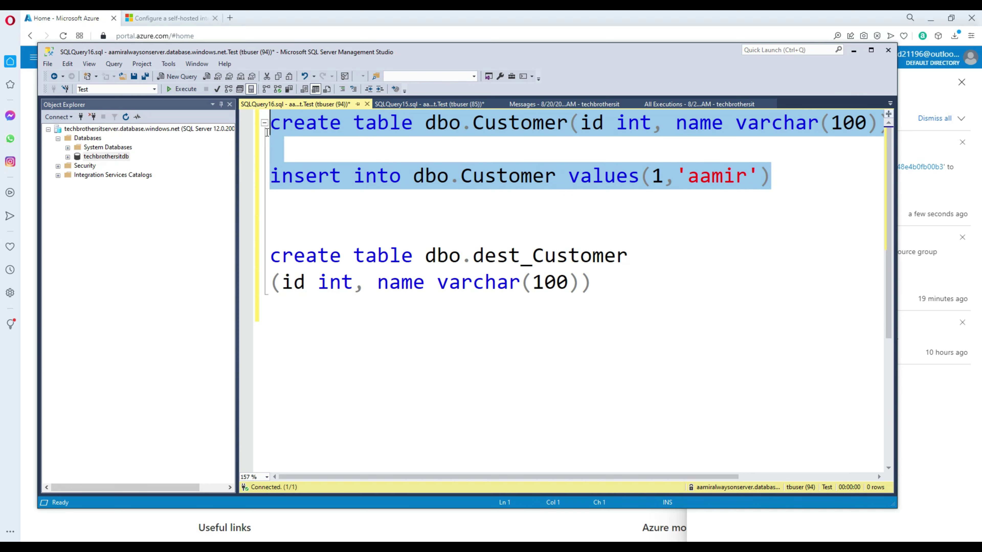
right_click(285, 128)
left_click(310, 145)
left_click(125, 157)
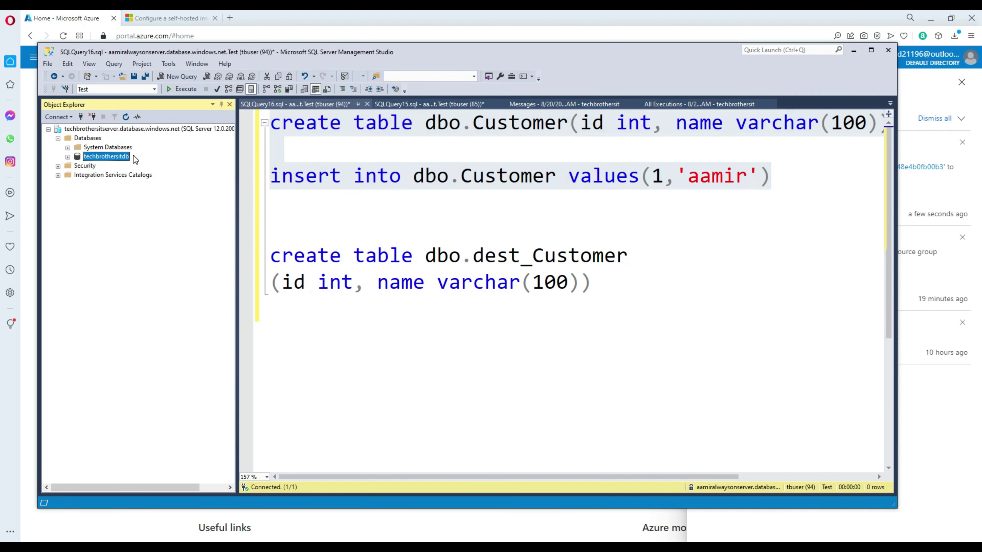
left_click(181, 76)
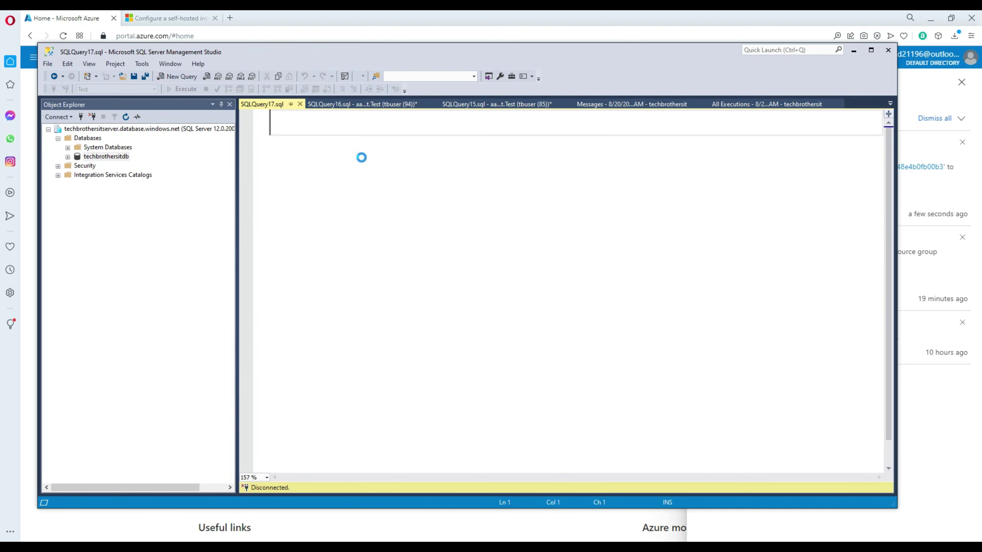
key("ctrl+v")
left_click(190, 92)
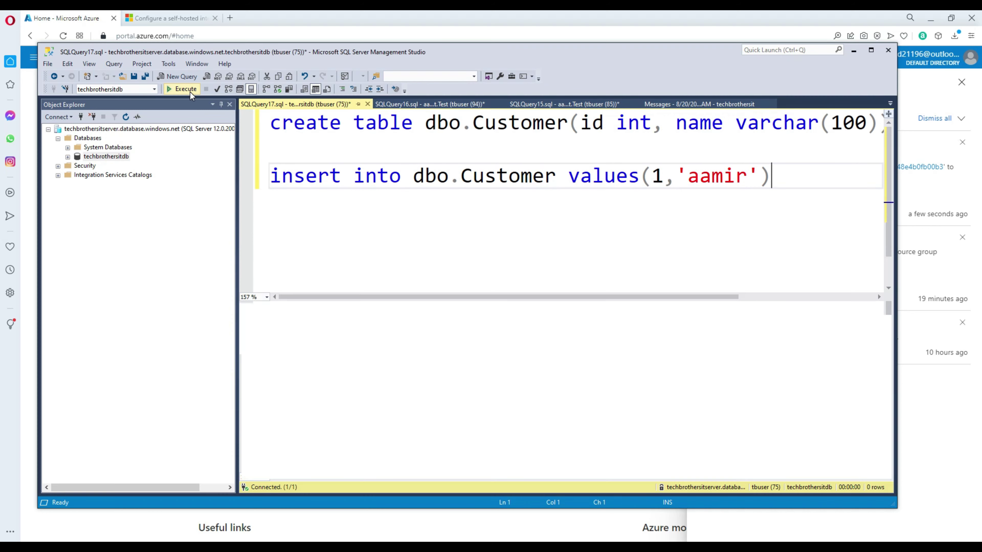
Step: Run Select * from dbo.Customer to confirm the inserted row
key("Return")
key("Return")
type("Sel")
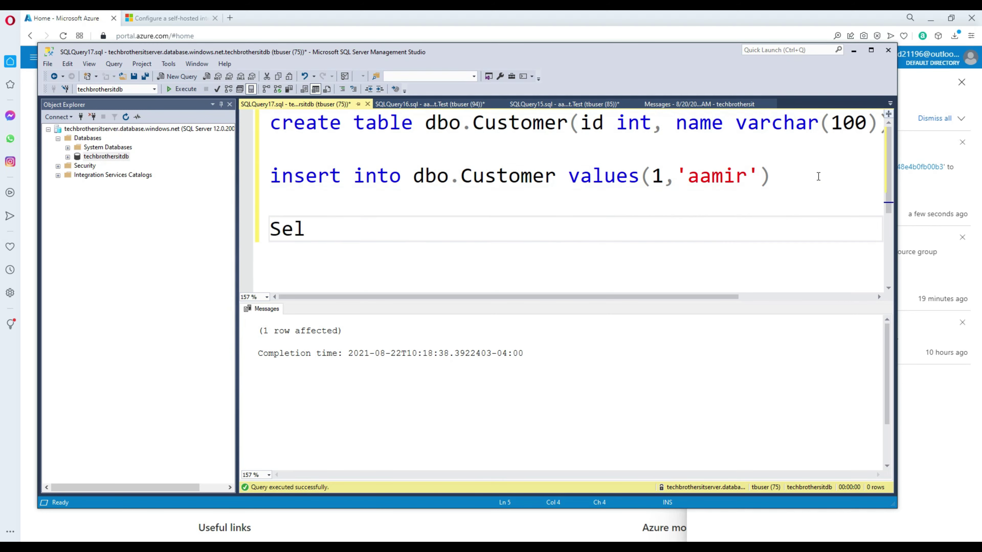
type("ect * from d")
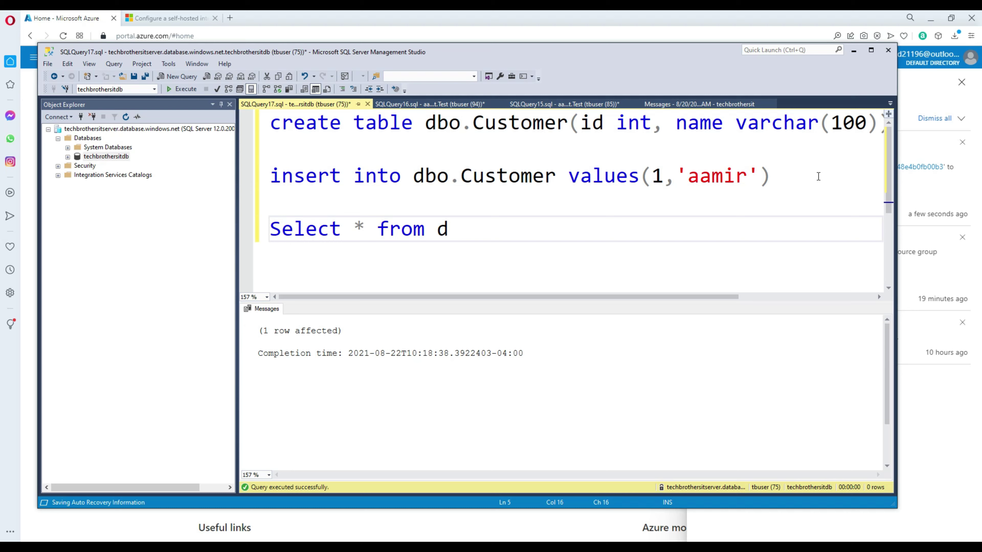
type("bo.Customer")
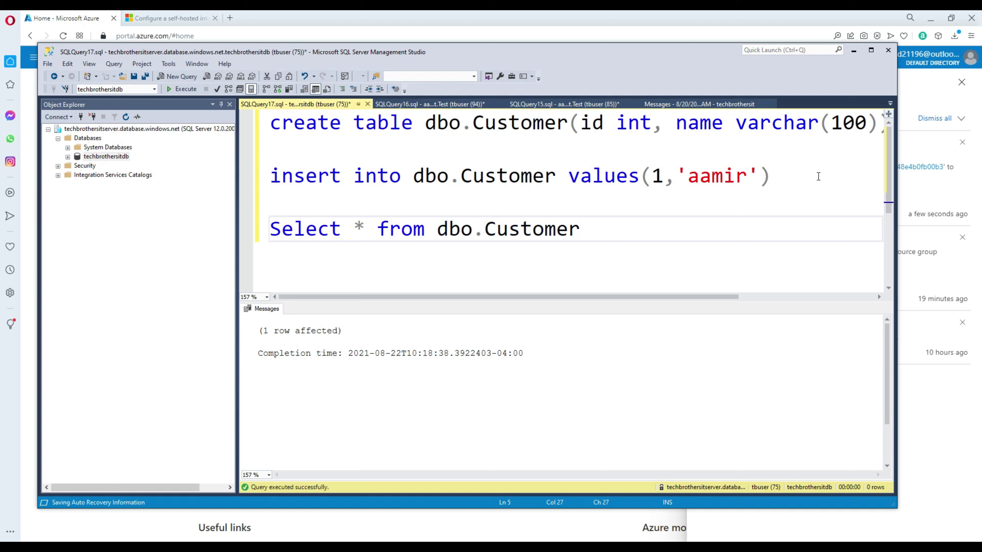
key("shift+Up")
left_click(188, 89)
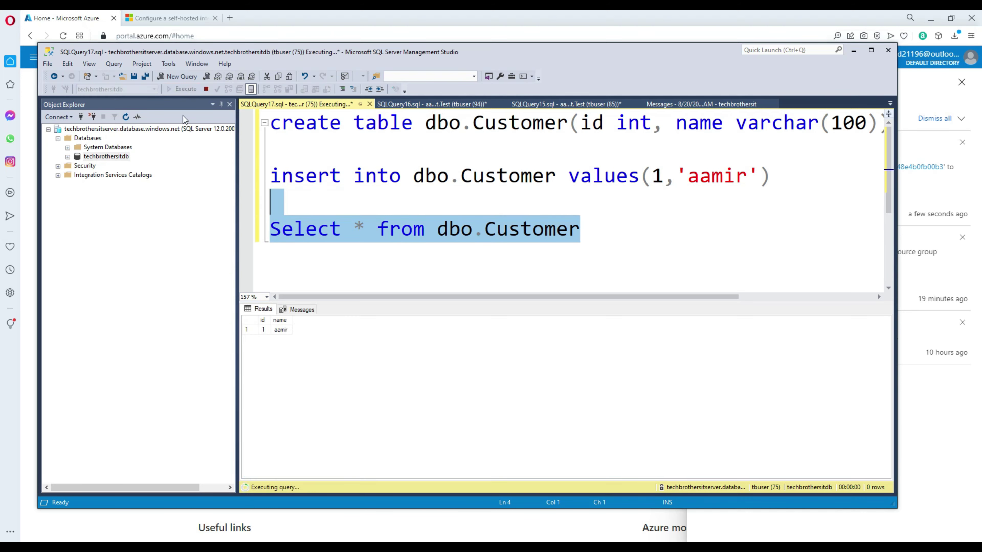
left_click(421, 105)
Step: Copy the two-line CREATE TABLE dbo.dest_Customer statement from the existing script
left_click(534, 260)
left_click_drag(592, 282, 271, 256)
key("ctrl+c")
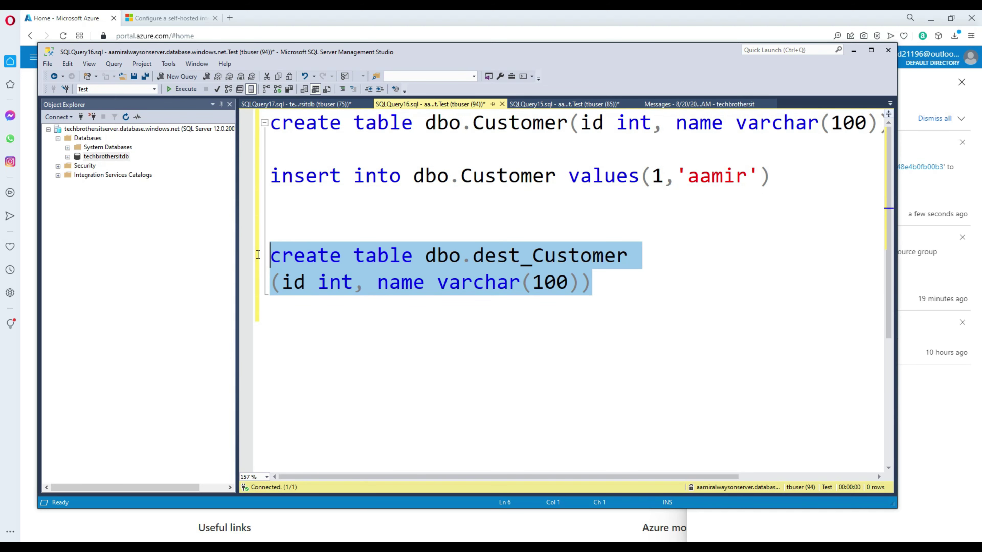
right_click(449, 259)
left_click(345, 279)
Step: Run CREATE DATABASE dest in a new query and refresh the Databases list
left_click(91, 139)
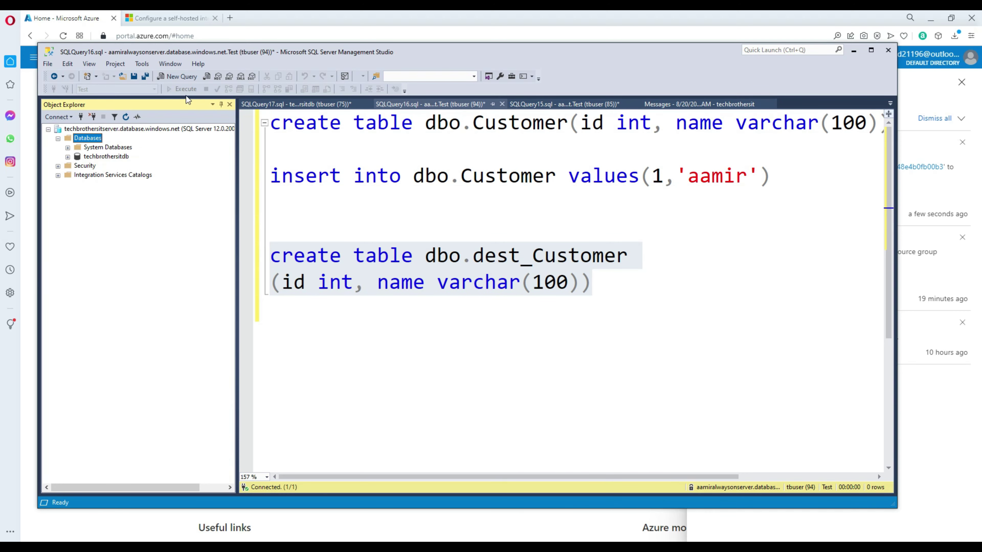
left_click(190, 77)
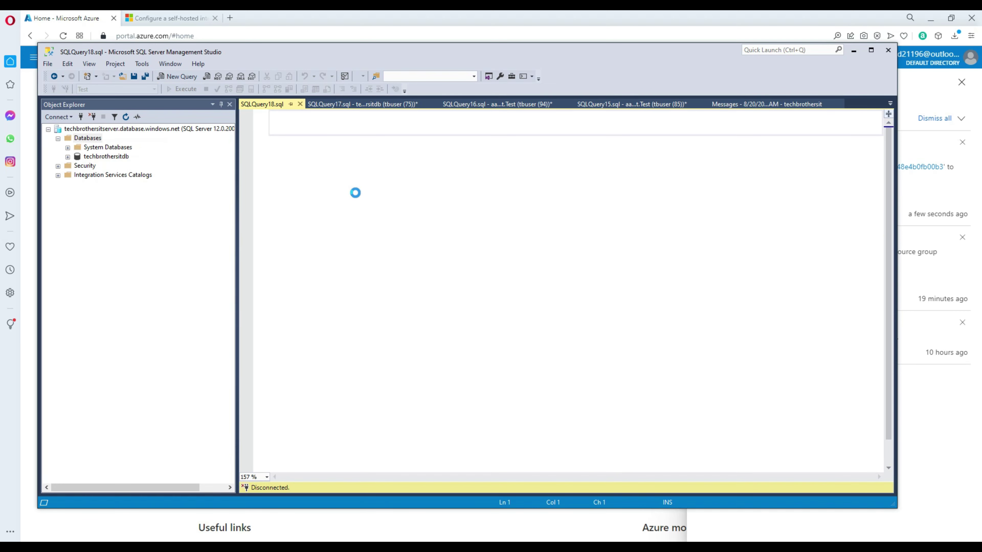
type("create dat")
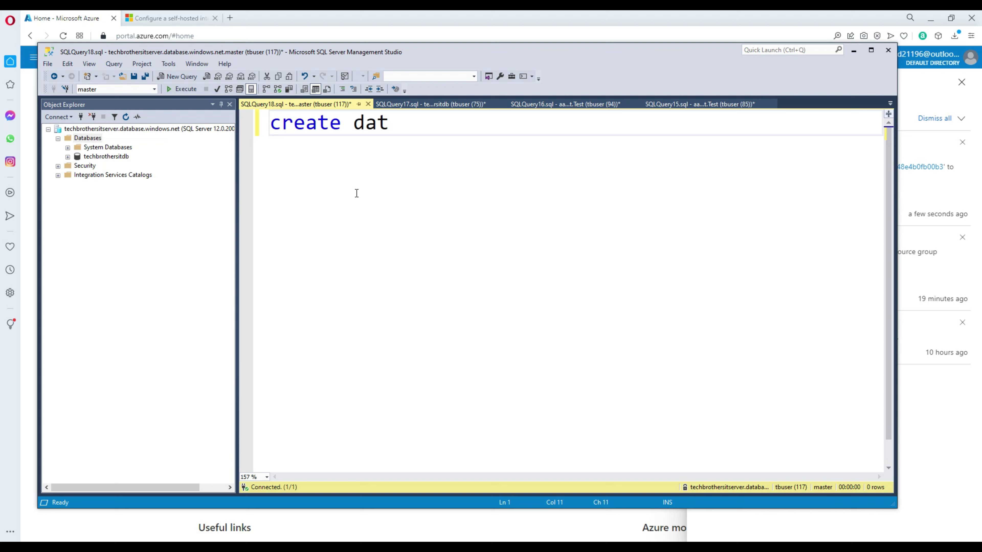
type("abase dest")
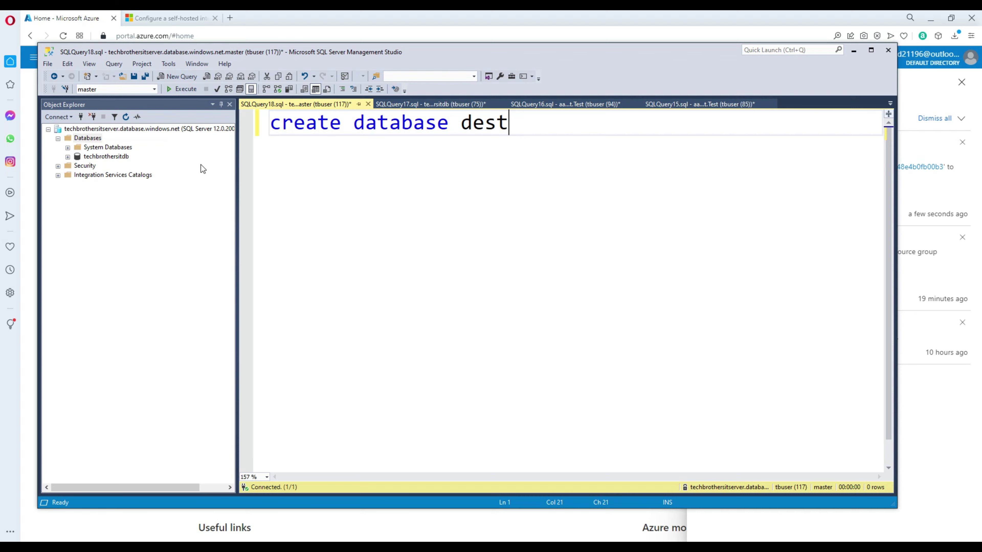
left_click(186, 89)
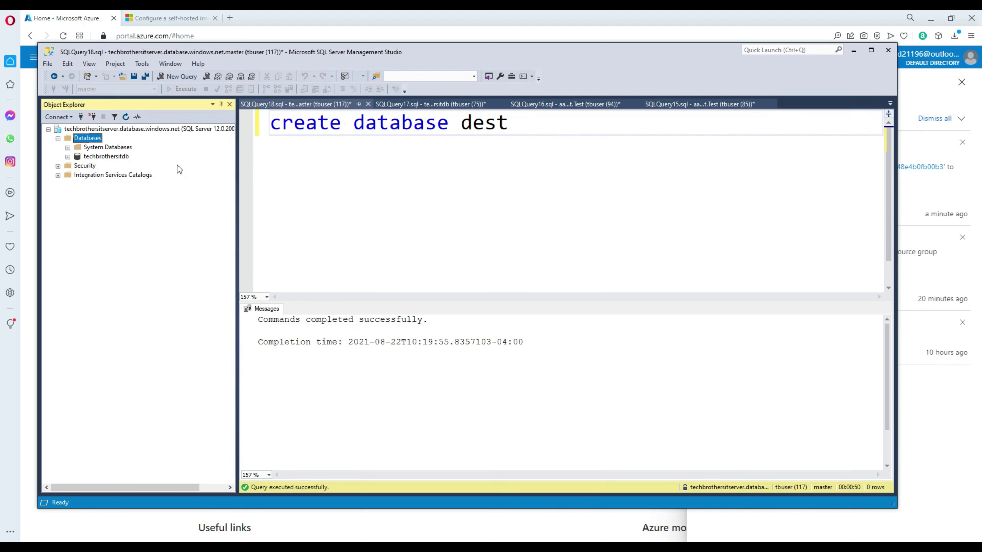
left_click(125, 117)
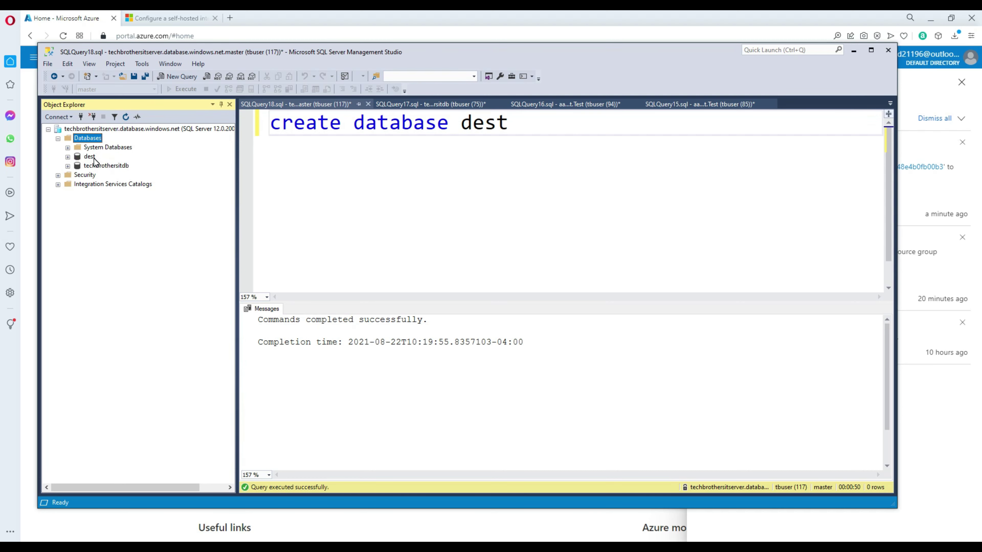
Step: Run the pasted script in a new query on dest to create dbo.dest_Customer
left_click(90, 156)
left_click(186, 78)
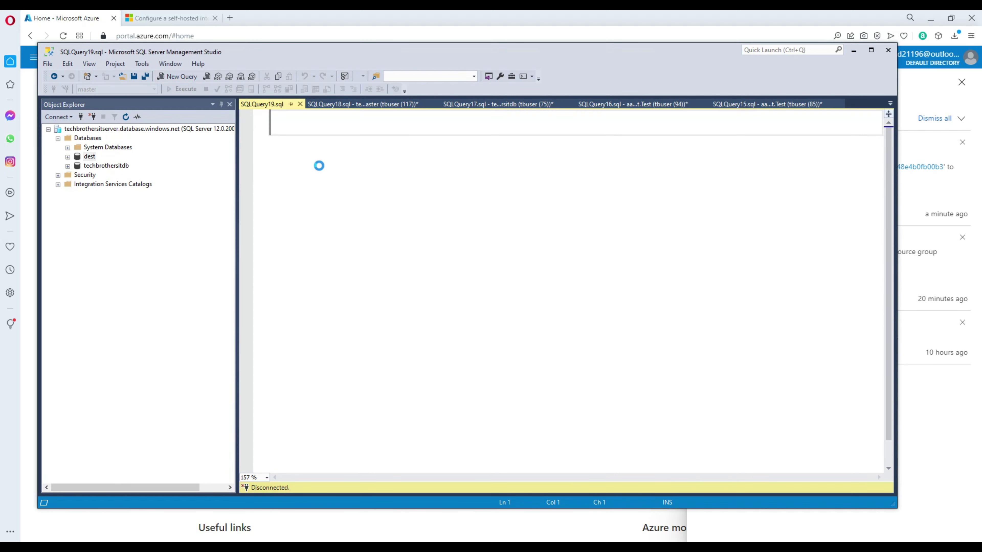
key("ctrl+v")
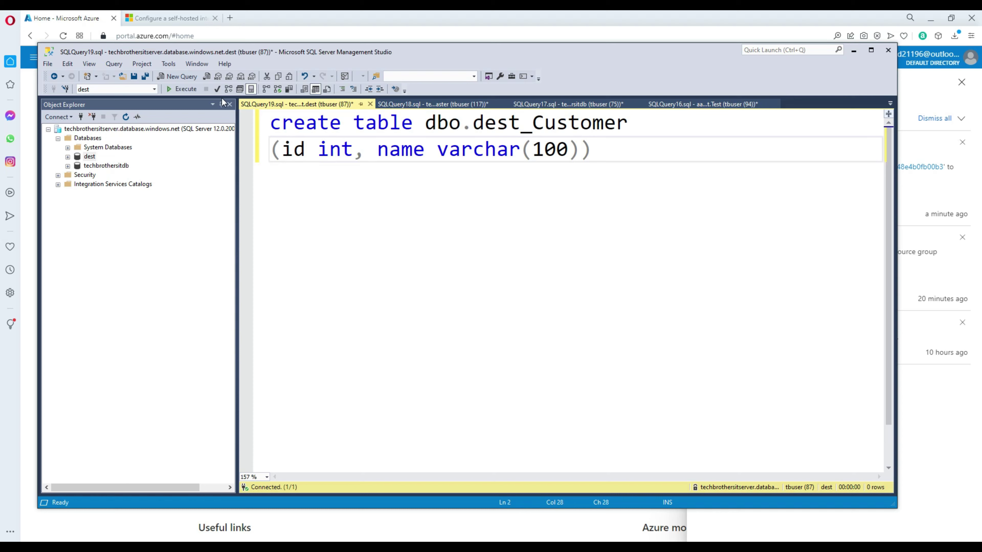
left_click(193, 90)
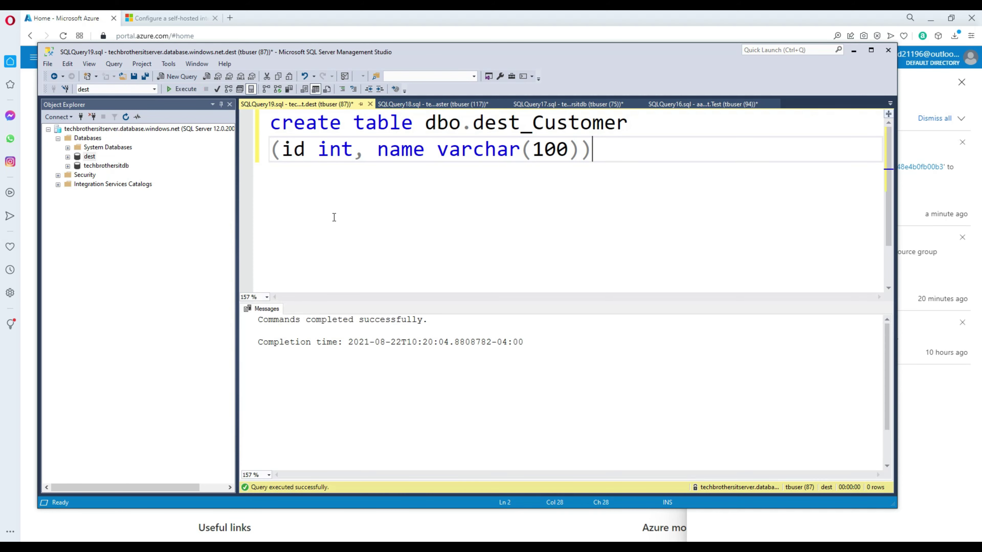
left_click(92, 158)
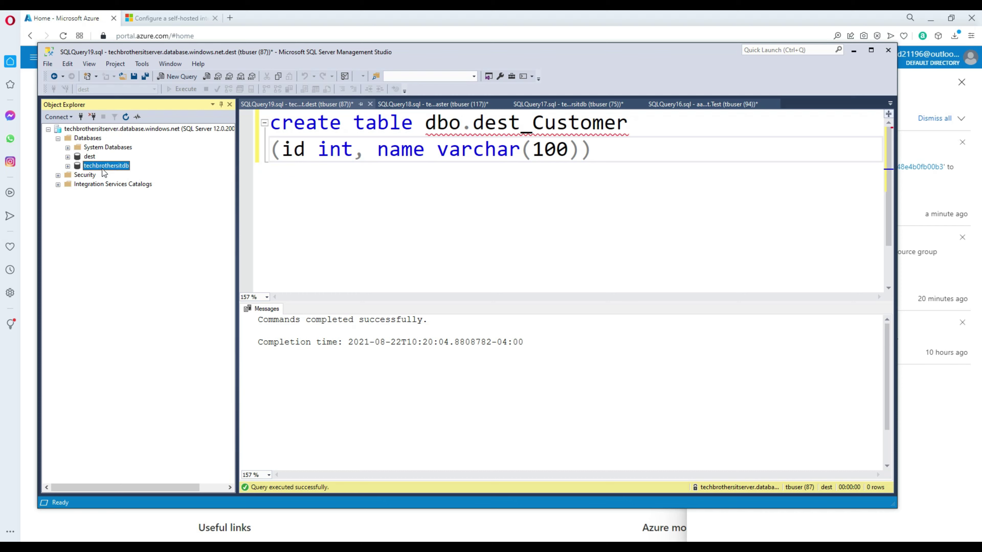
left_click(91, 157)
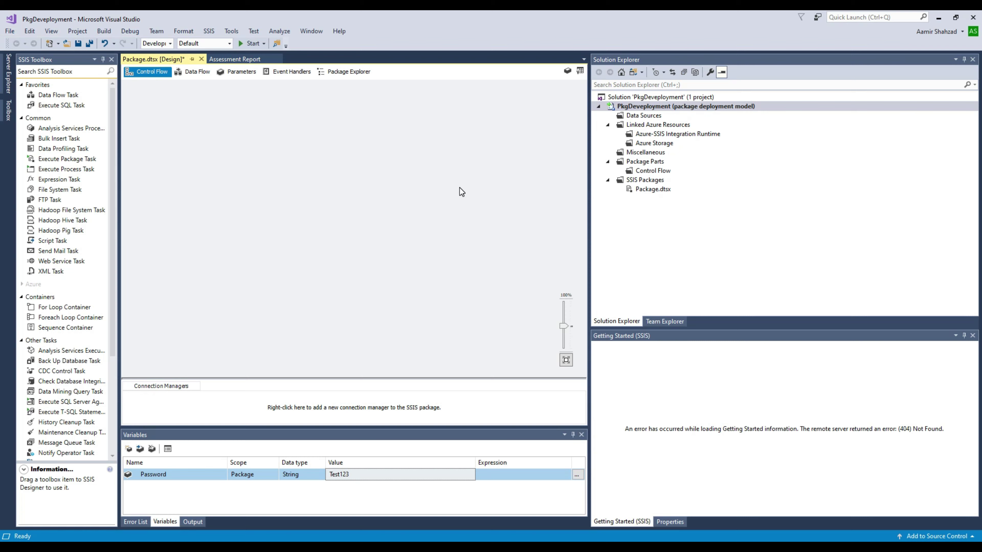
Step: Create a new Integration Services Project named PackageDeployment_SSISProject, discarding the old project's changes
left_click(9, 34)
mouse_move(33, 43)
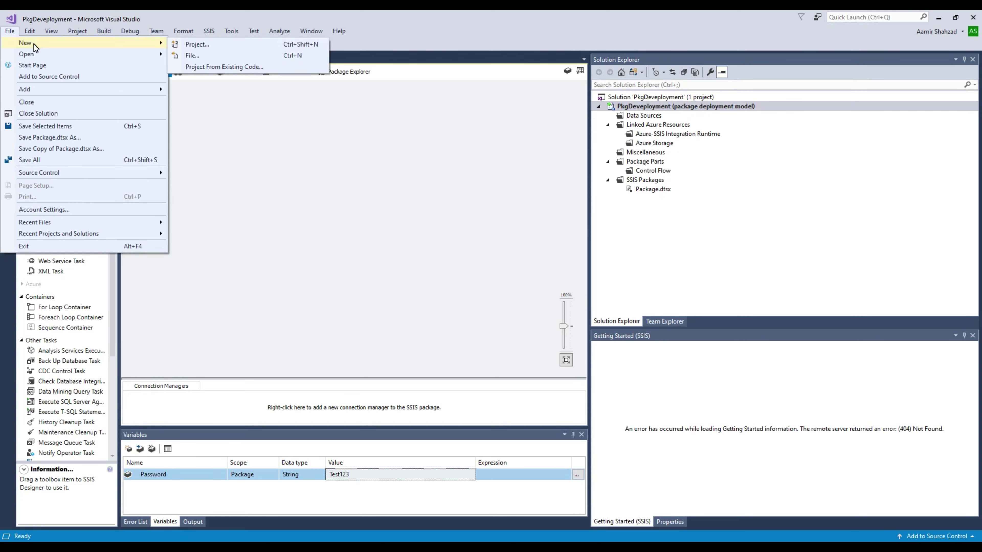
left_click(193, 43)
left_click(461, 157)
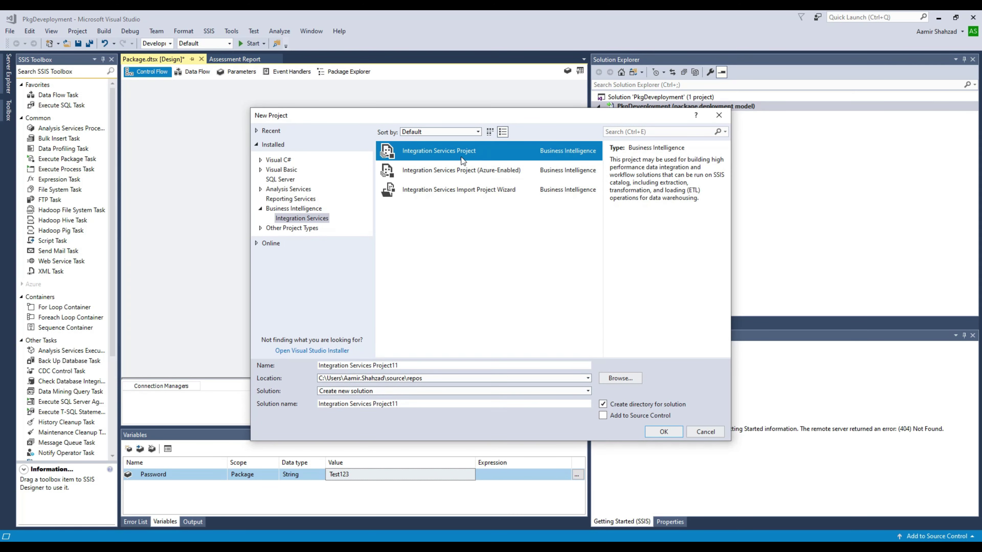
left_click_drag(405, 366, 304, 378)
type("Pac")
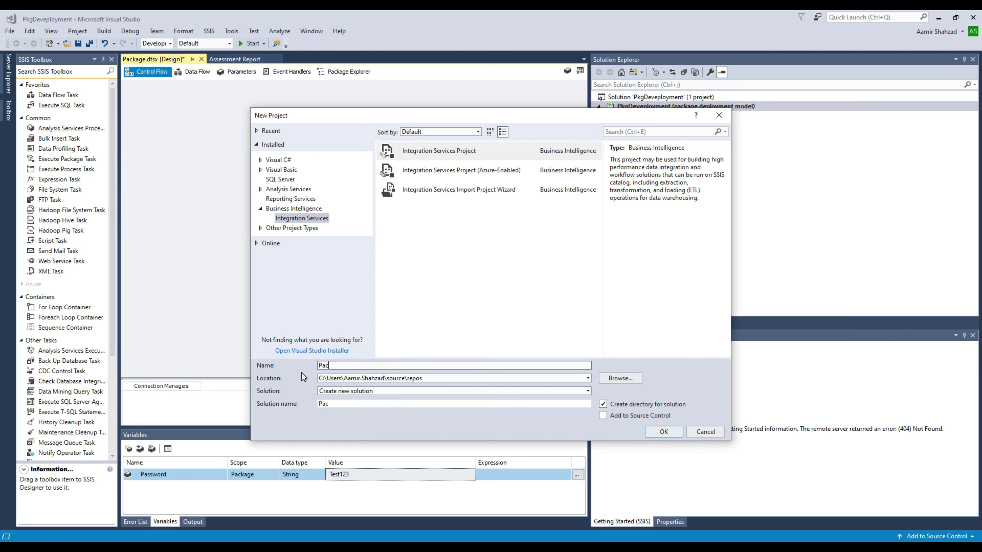
type("kageDeployment_SSIS")
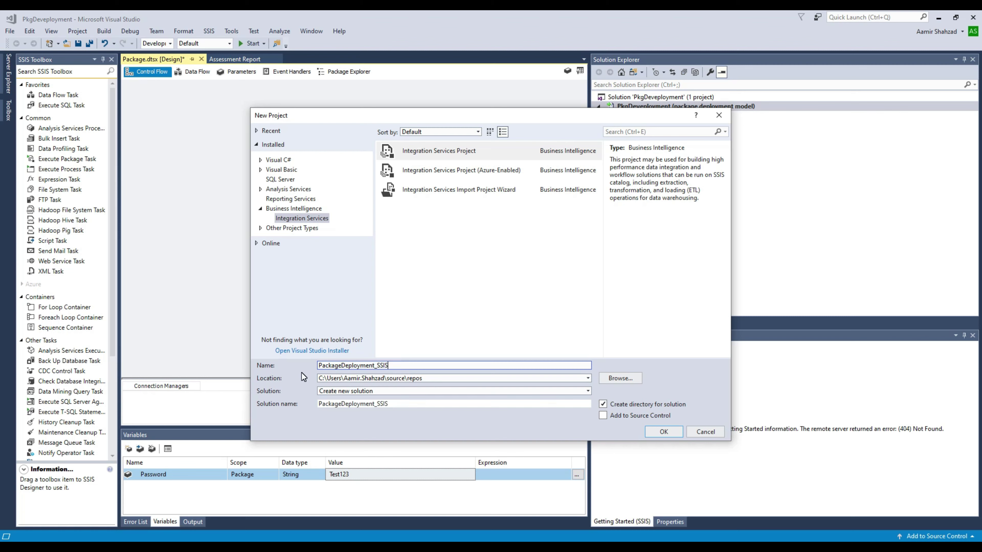
type("Project")
left_click(664, 432)
left_click(519, 346)
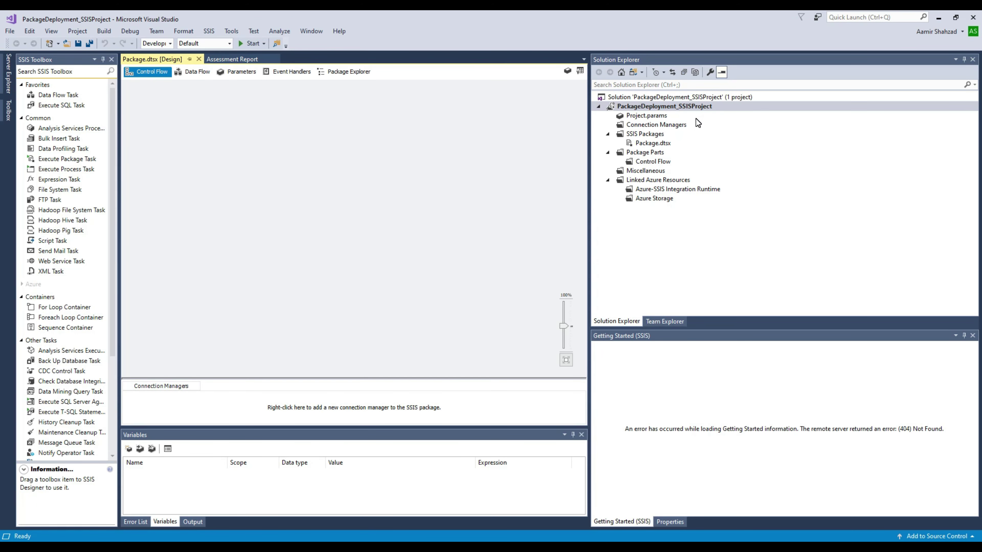
Step: Convert the project to the package deployment model, accepting the warning and compatibility check
left_click(651, 108)
right_click(652, 107)
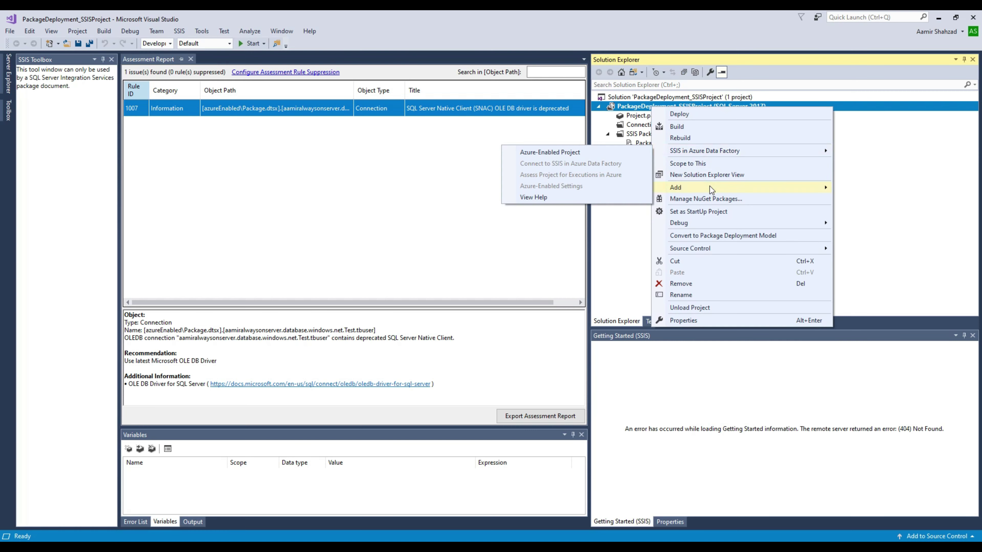
left_click(716, 236)
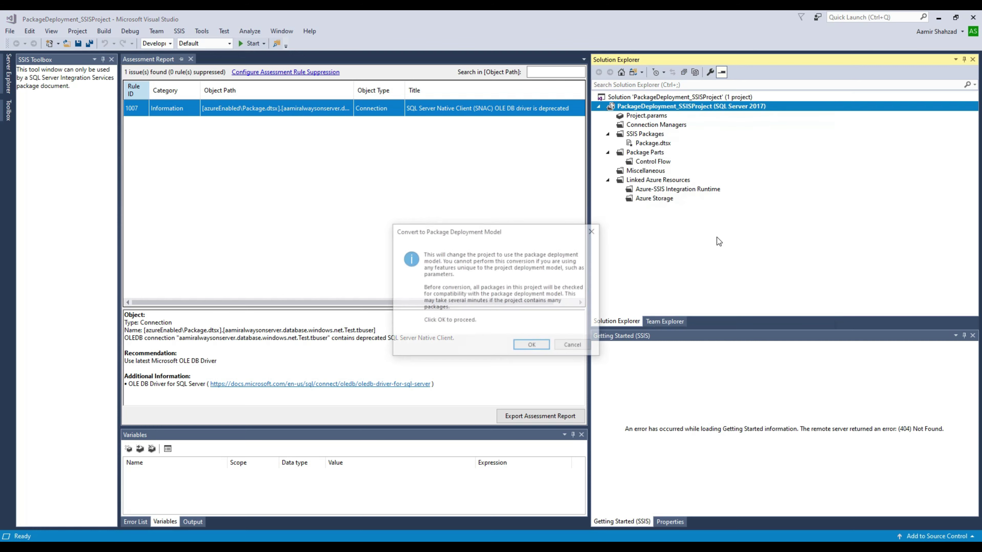
left_click(532, 345)
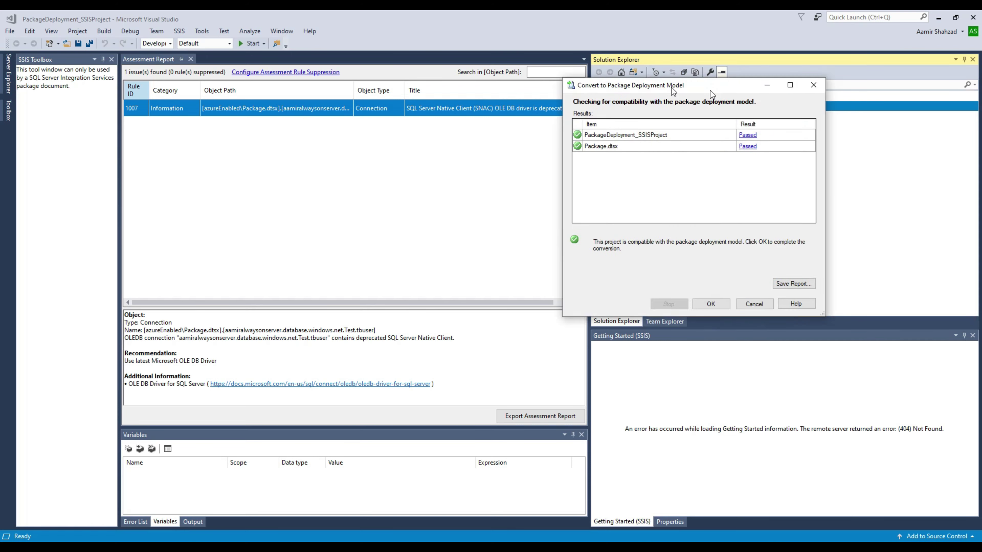
left_click_drag(712, 87, 393, 73)
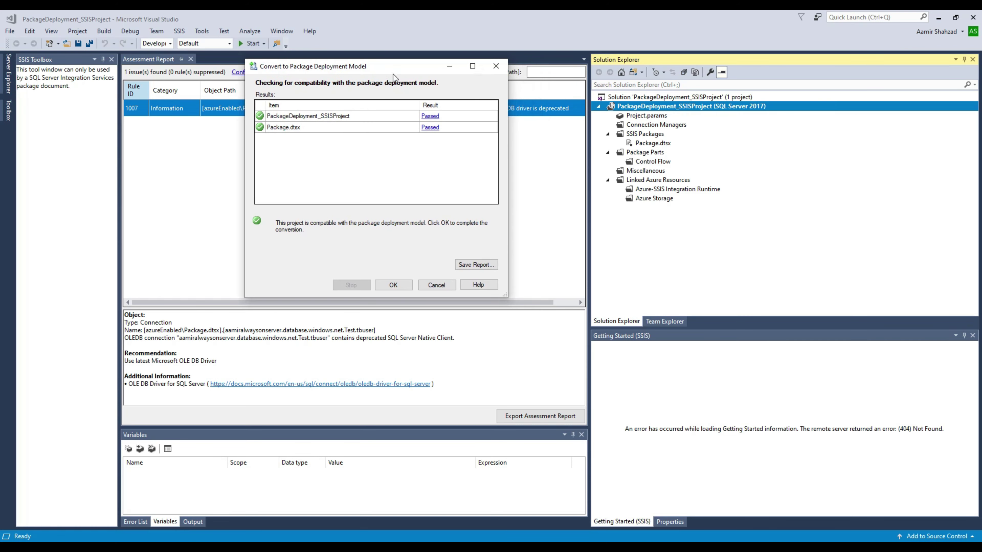
left_click(393, 285)
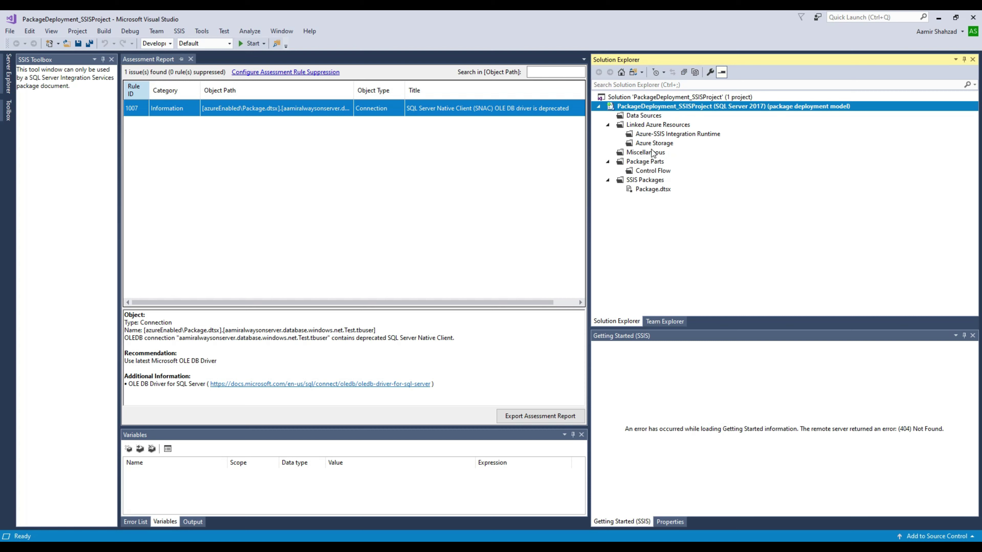
left_click(649, 192)
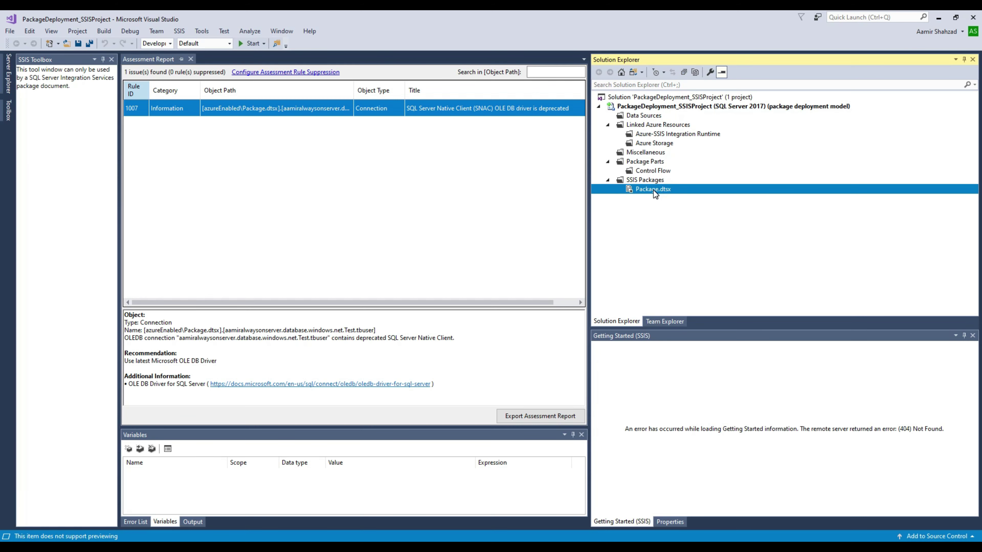
Step: Add a Data Flow Task to Package.dtsx and look up the techbrothersitserver in the Azure portal
double_click(653, 190)
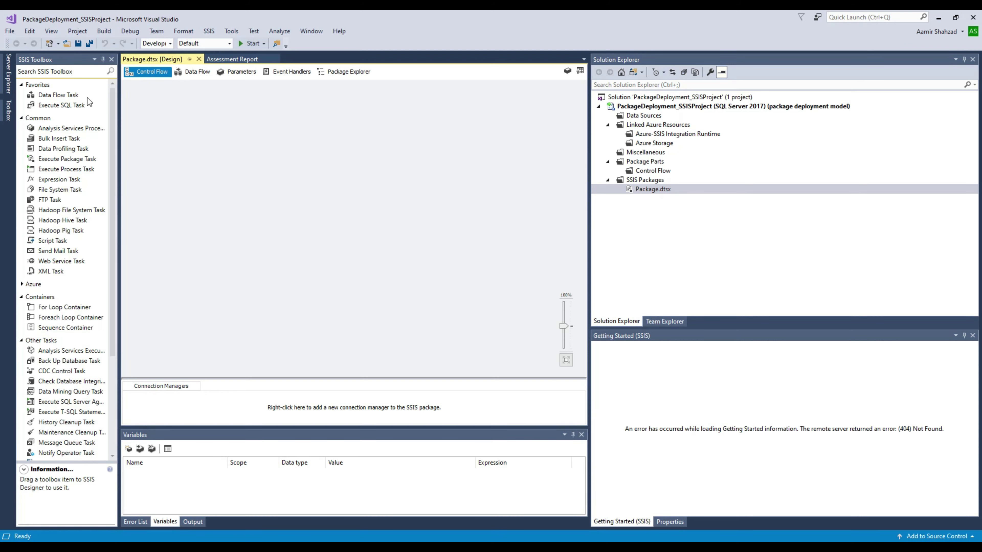
left_click_drag(76, 95, 287, 158)
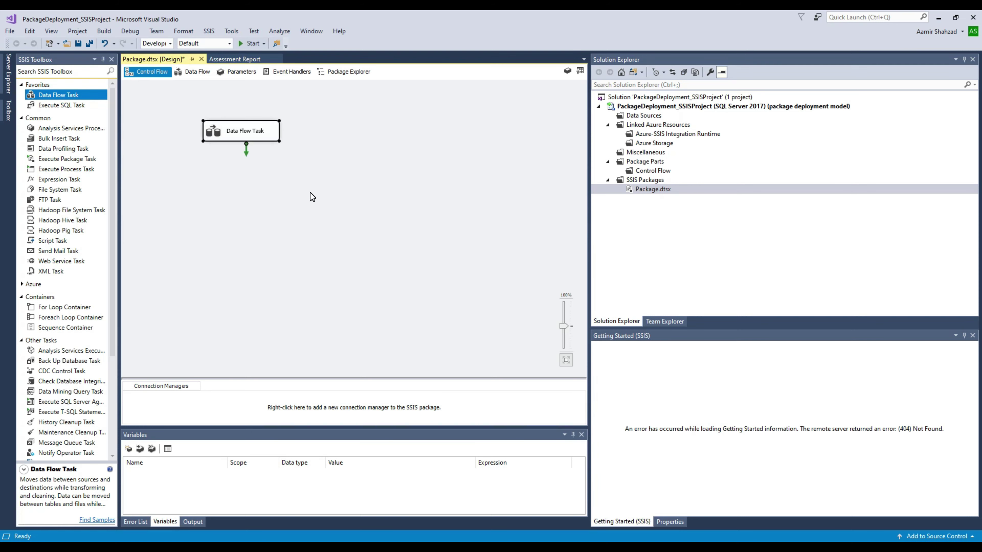
scroll(327, 196, "up", 2)
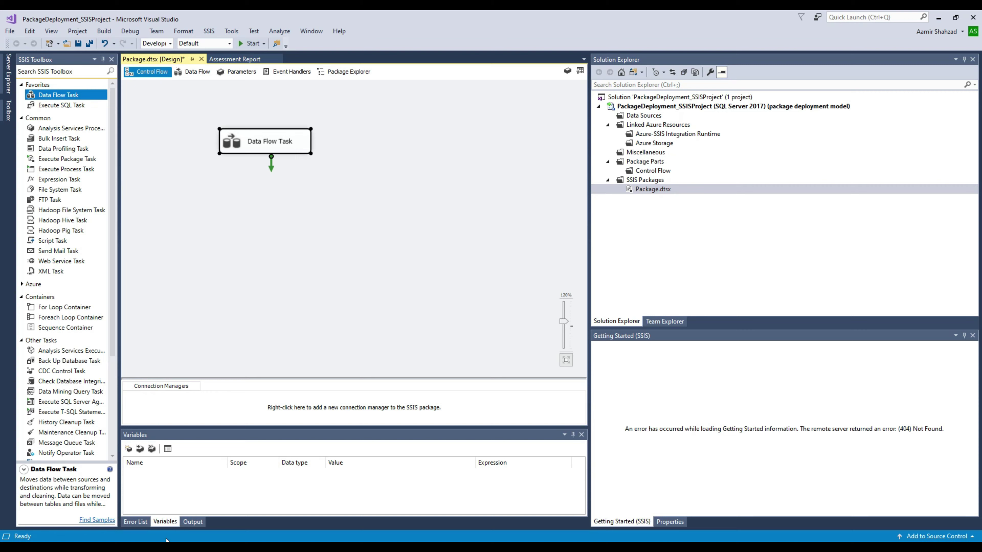
left_click(540, 548)
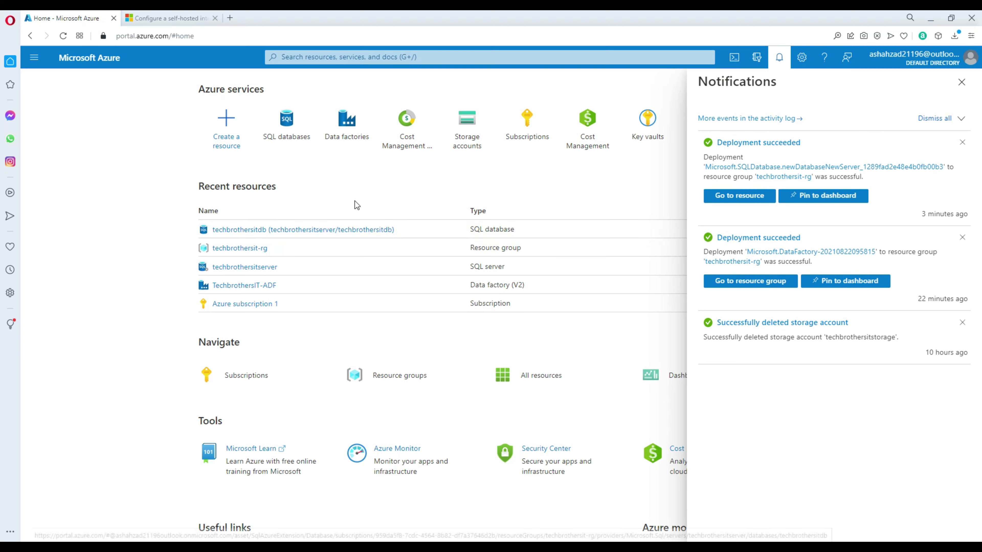
left_click(274, 270)
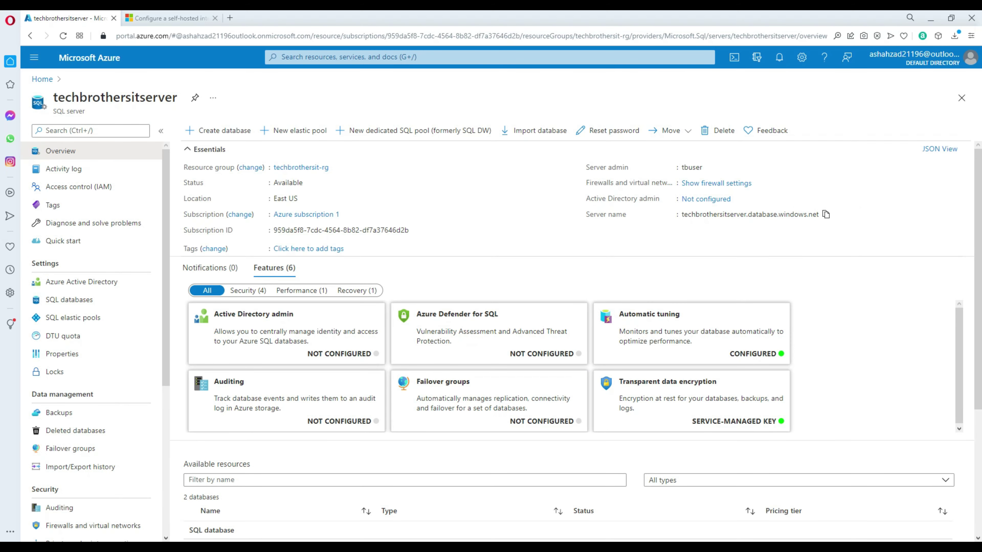
left_click(640, 541)
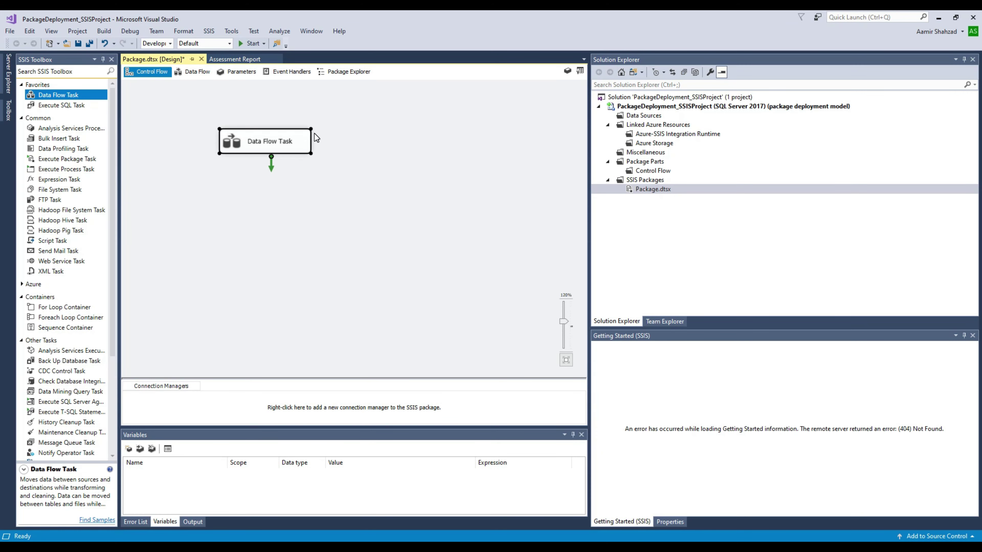
Step: Inside the Data Flow Task, add an OLE DB Source and OLE DB Destination from the 'ol'-filtered toolbox
double_click(305, 143)
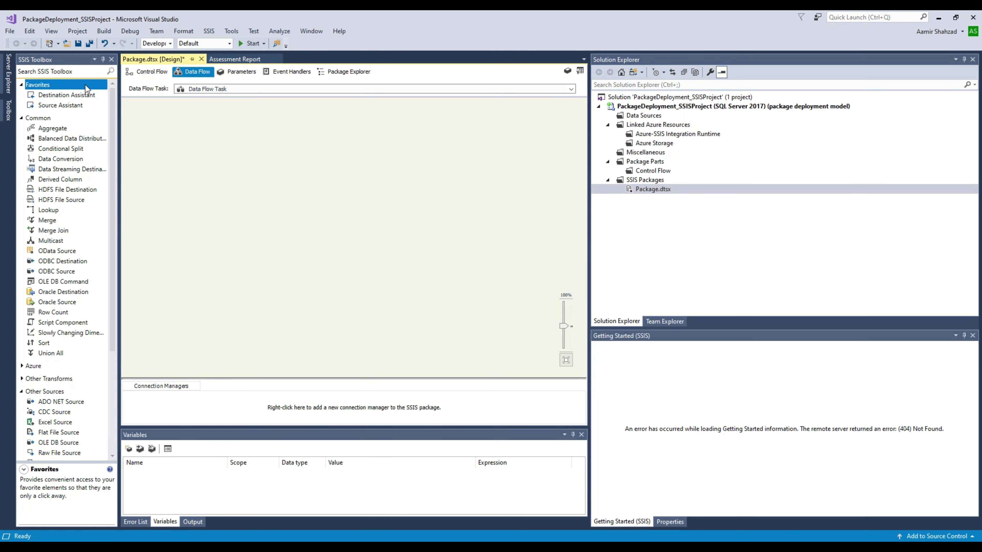
left_click(78, 70)
type("ol")
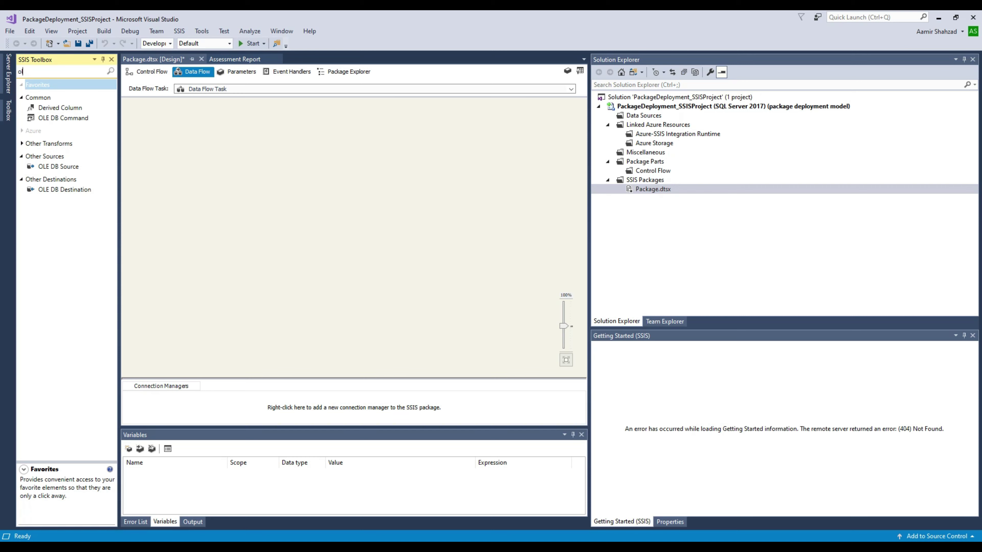
left_click_drag(62, 167, 299, 182)
scroll(320, 195, "up", 3)
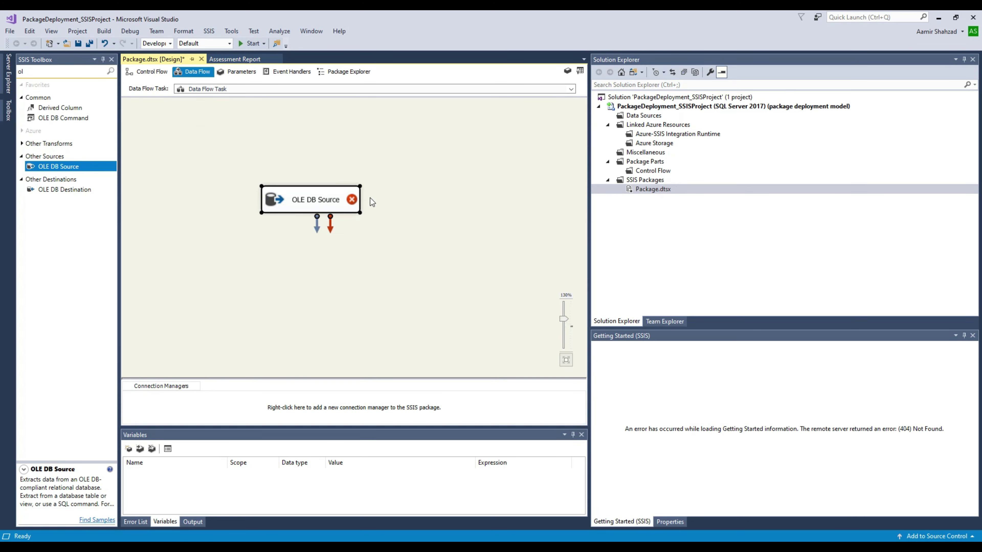
left_click(75, 189)
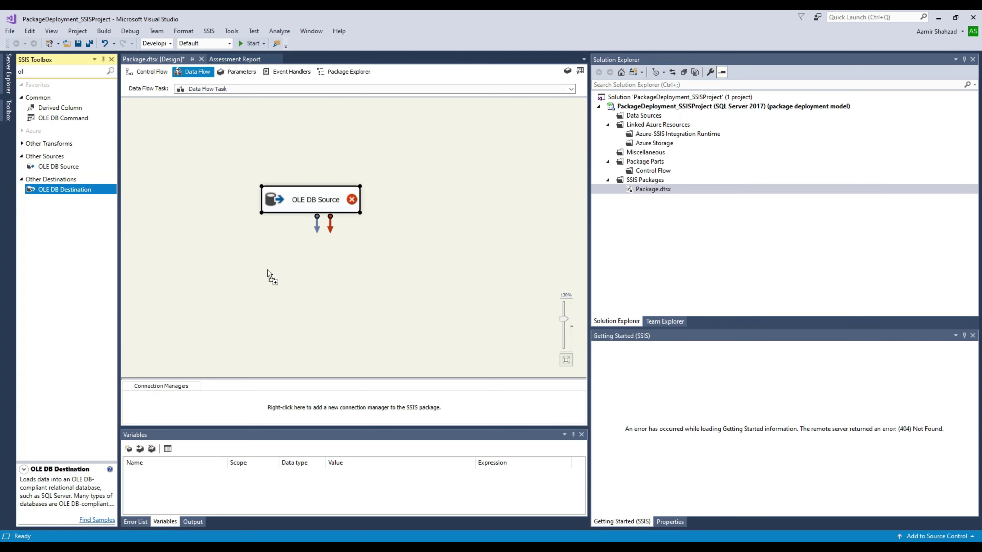
left_click_drag(268, 270, 268, 270)
left_click(341, 207)
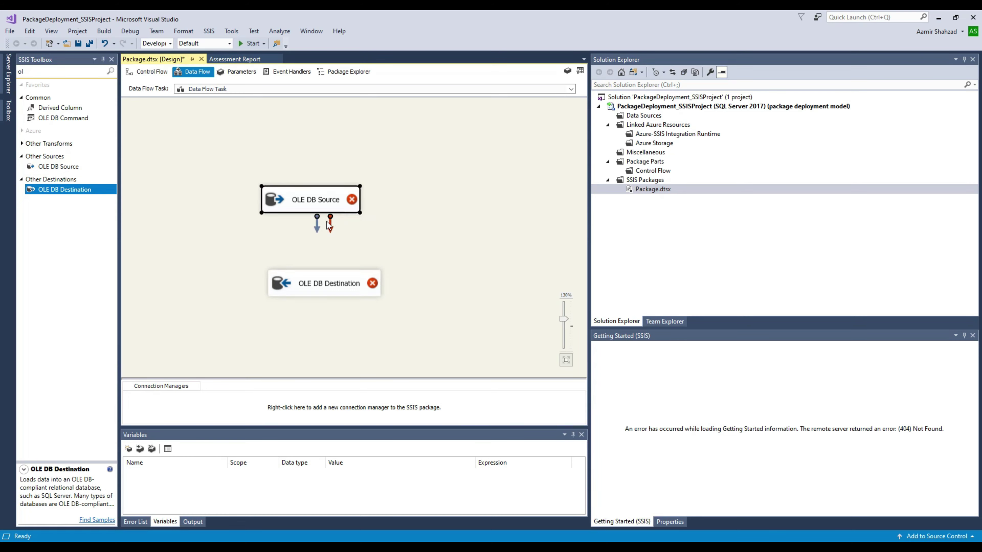
double_click(348, 209)
Step: Replace the old connection with a new techbrothersitdb connection using a SQL Server login, tested successfully
left_click(637, 224)
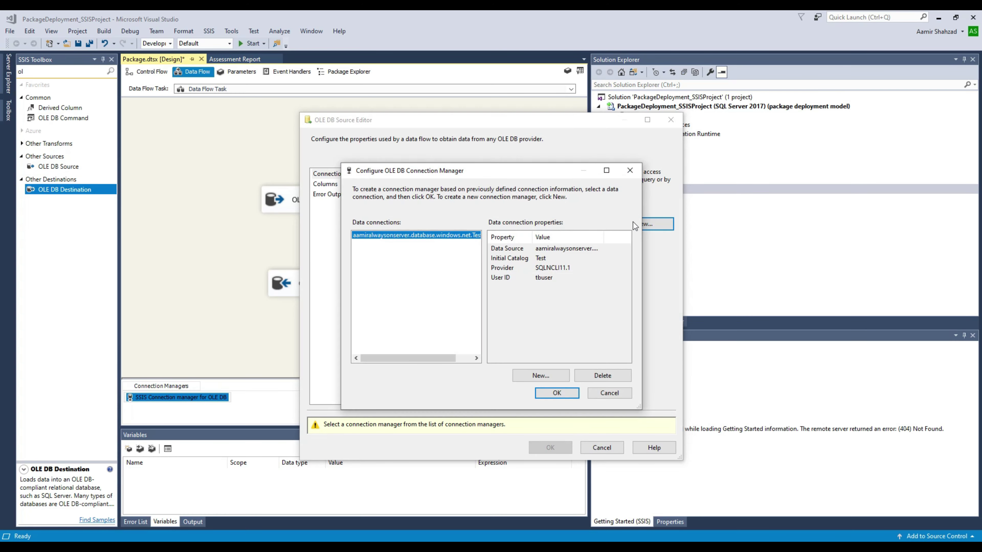
left_click(600, 375)
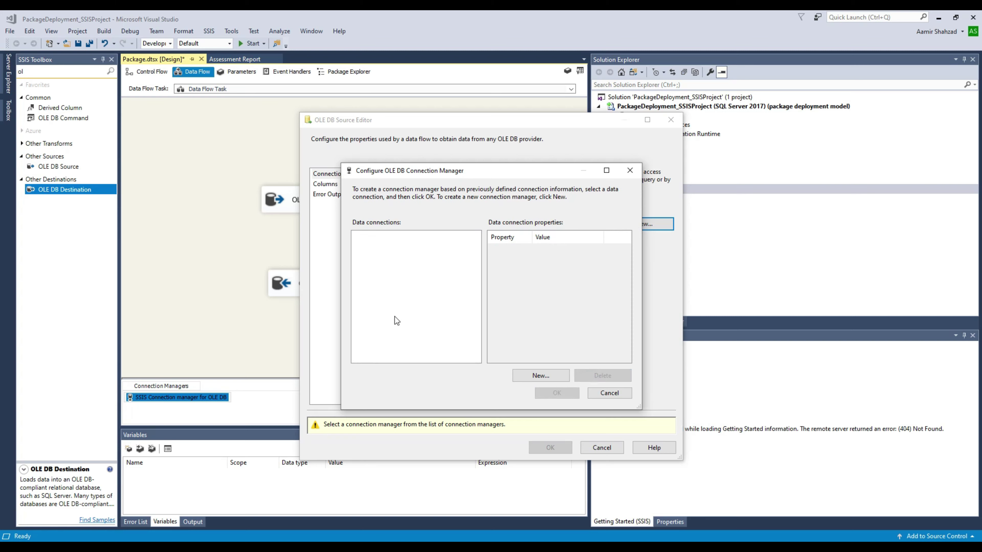
left_click(539, 375)
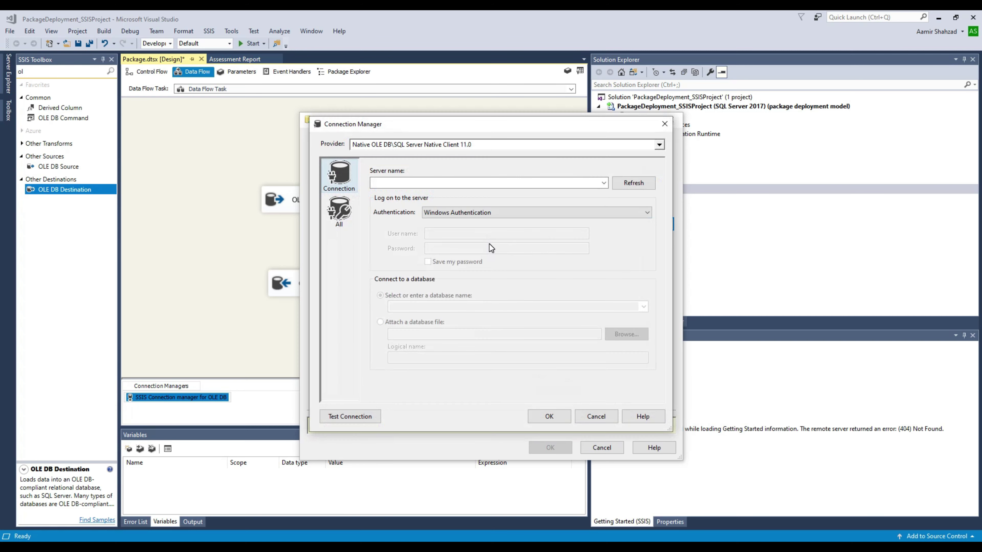
left_click(447, 183)
key("ctrl+v")
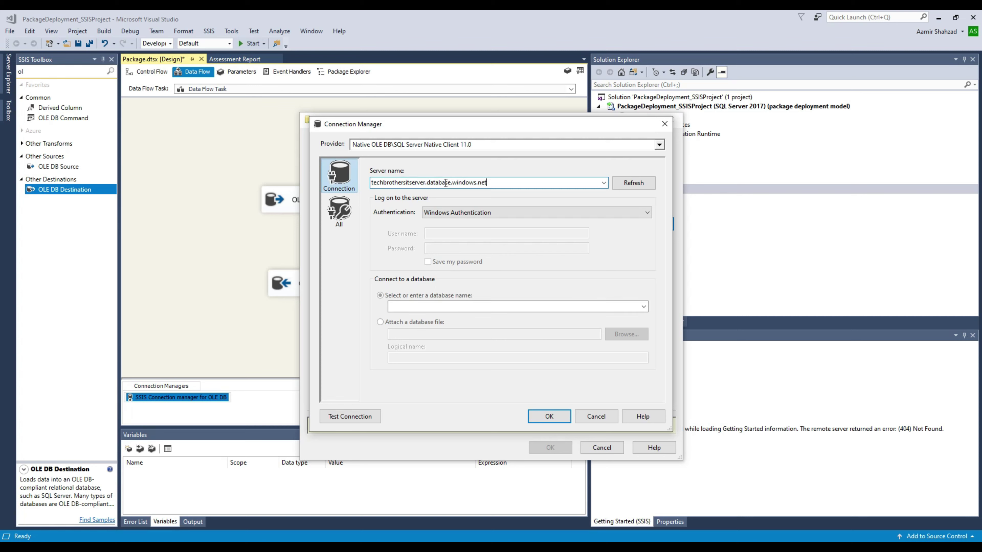
left_click(480, 212)
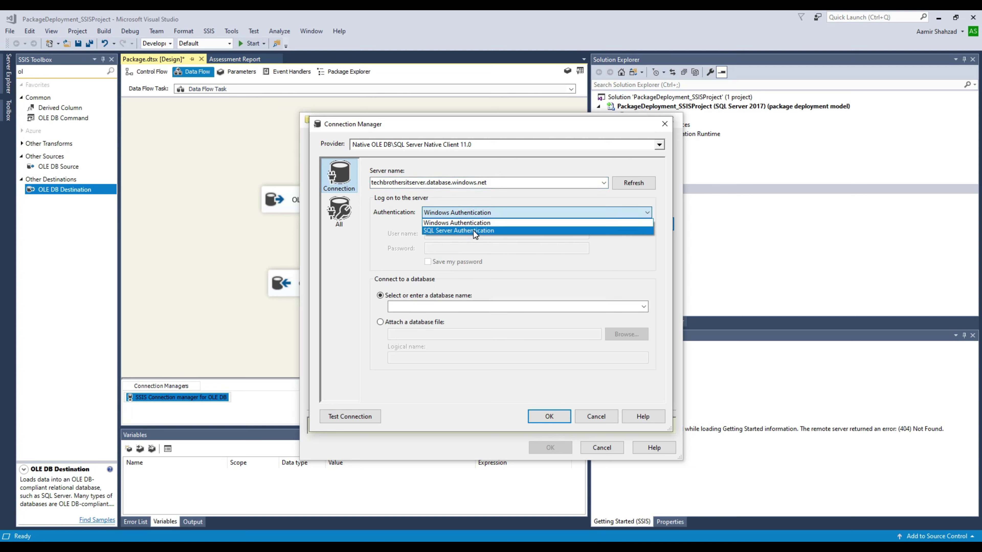
left_click(475, 230)
left_click(481, 234)
type("tbuser")
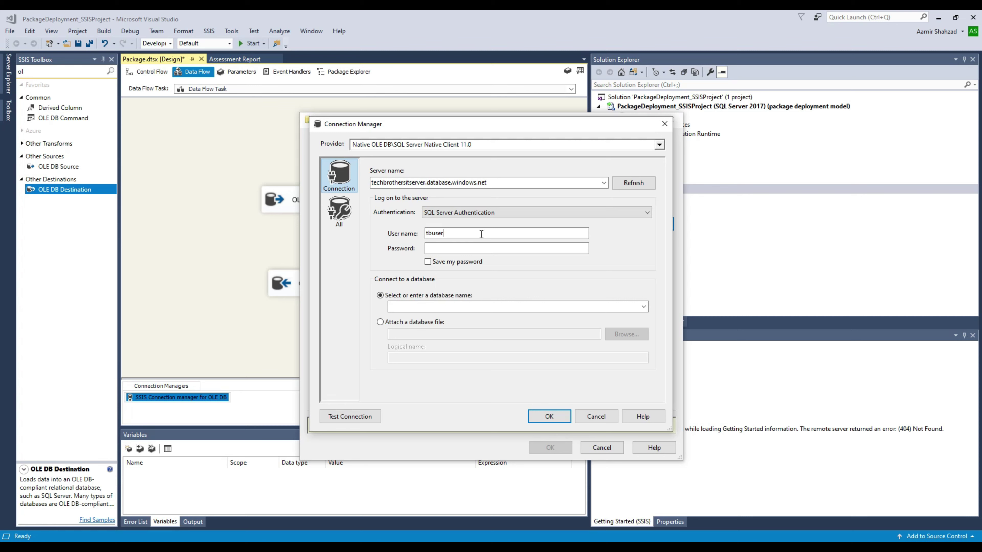
left_click(522, 249)
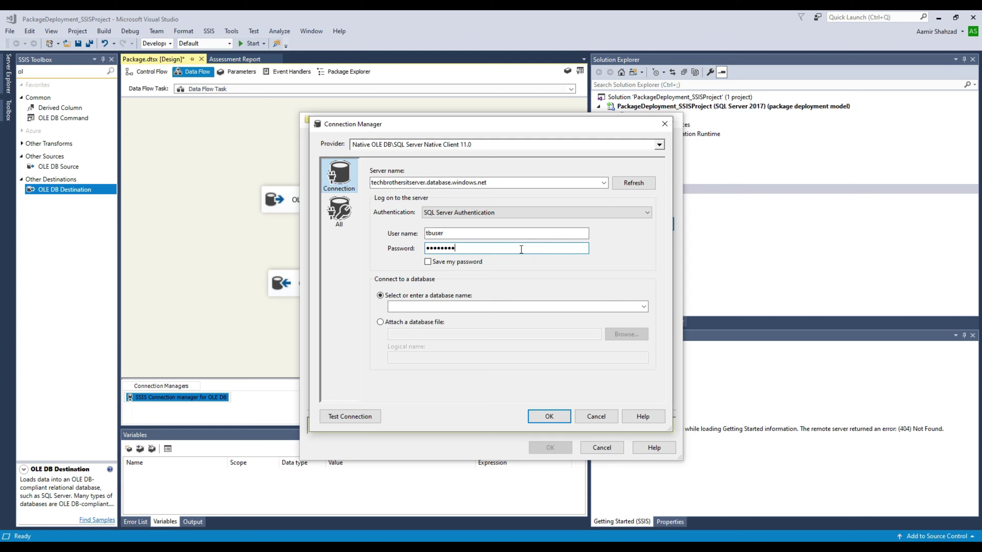
left_click(483, 306)
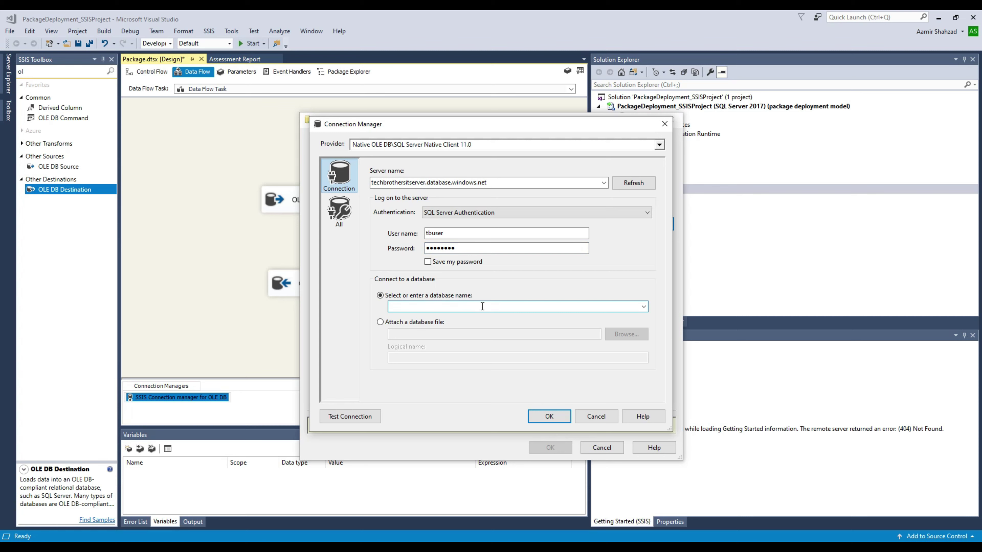
type("techbrothersitdb")
left_click(357, 415)
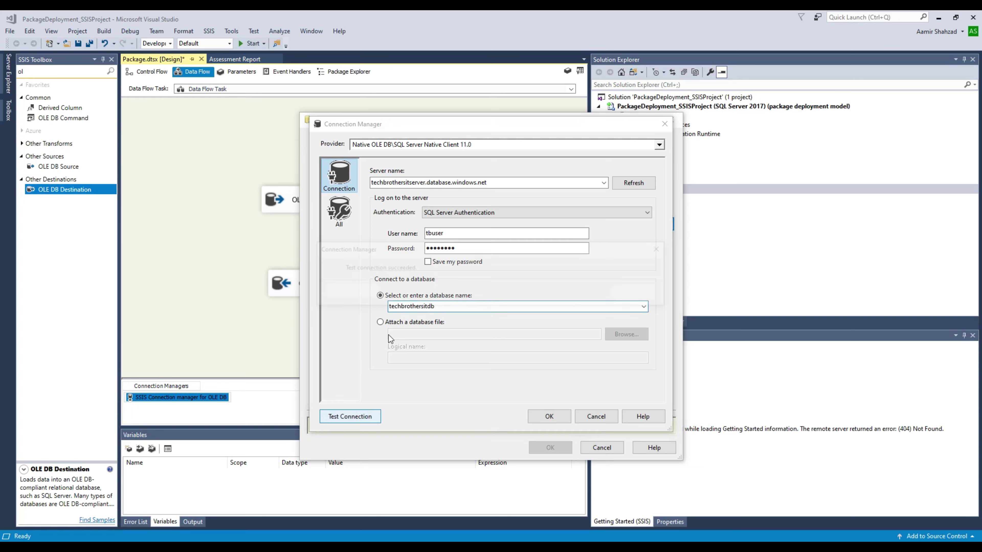
left_click(640, 295)
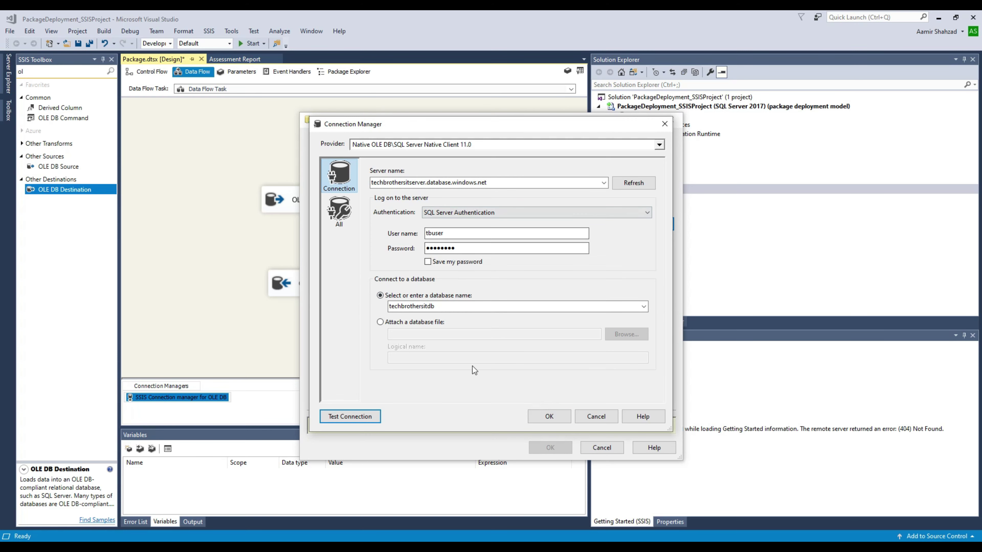
left_click(549, 416)
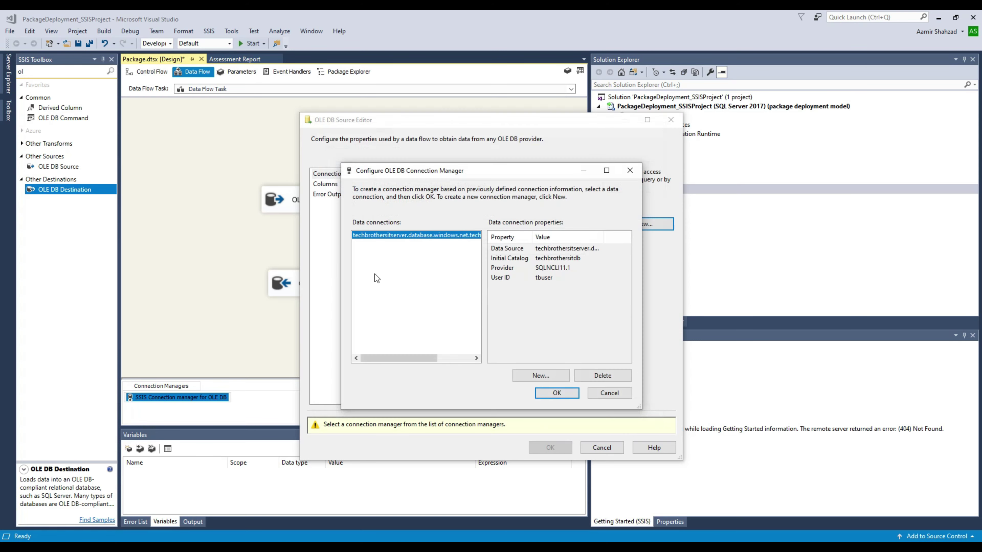
Step: Point the OLE DB Source at the [dbo].[Customer] table and confirm its id and name columns
left_click(555, 394)
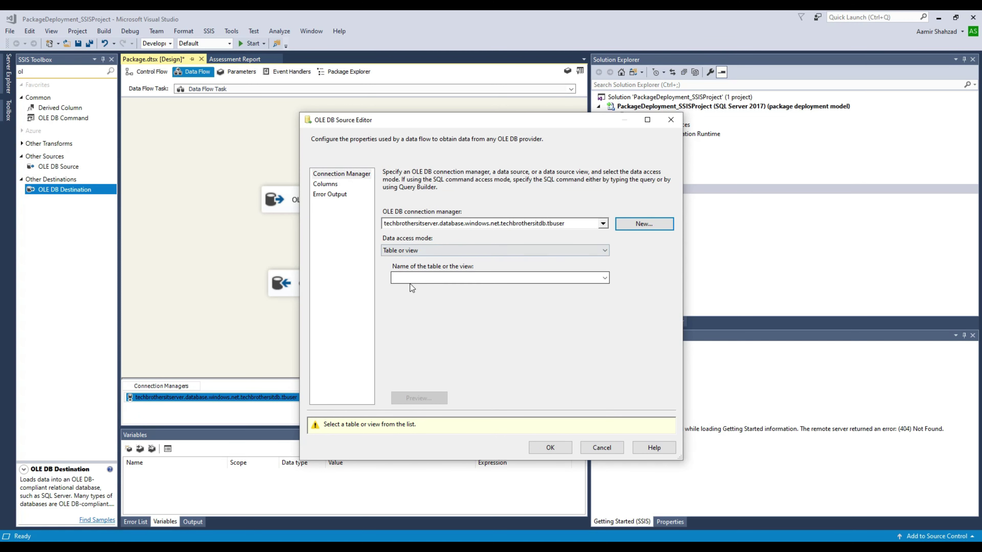
left_click(415, 276)
left_click(439, 290)
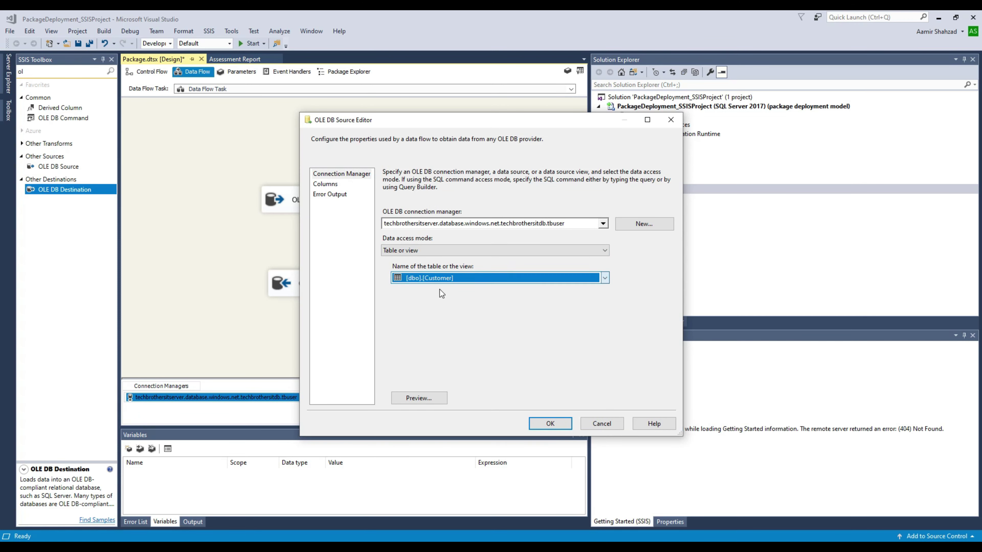
left_click(335, 186)
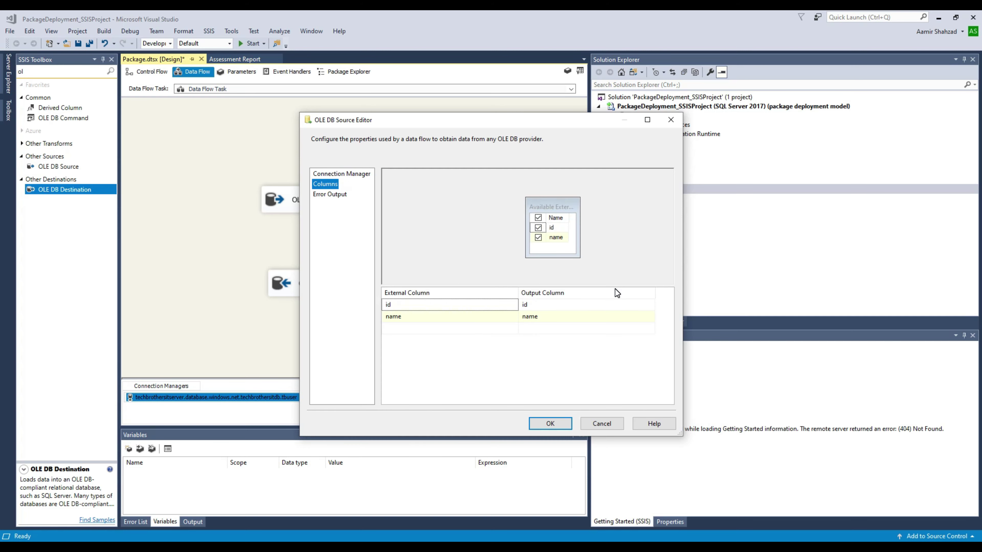
left_click(539, 422)
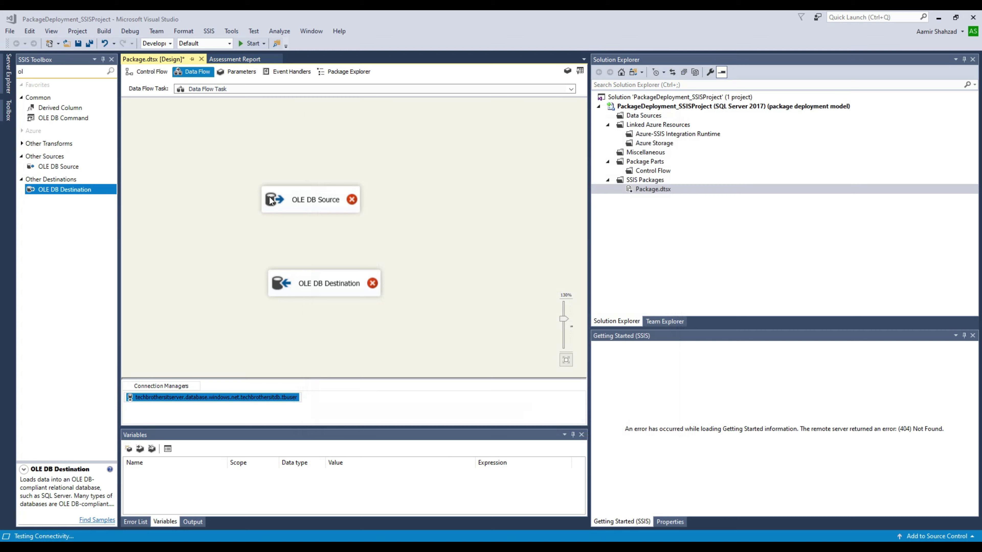
left_click(339, 208)
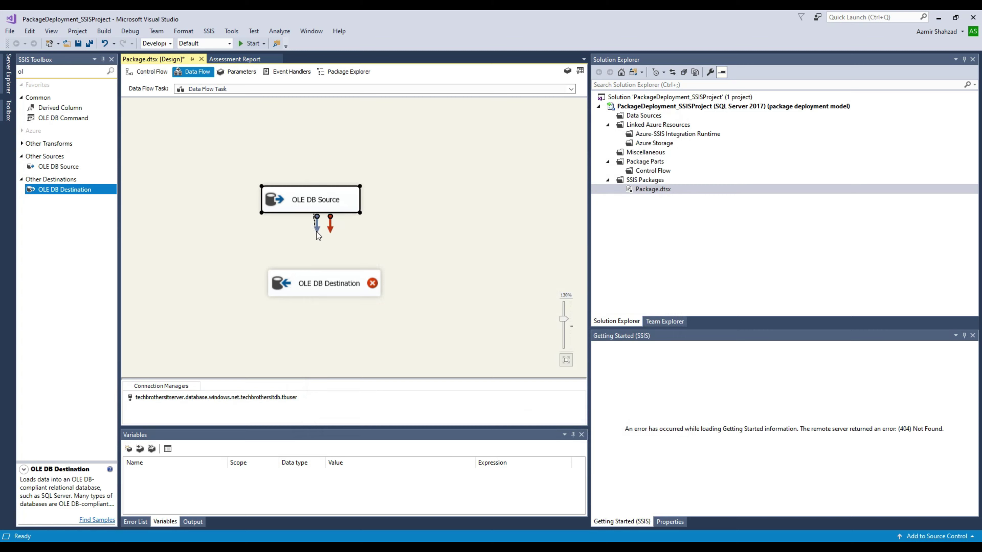
Step: Connect the OLE DB Source output to the OLE DB Destination and open the destination's editor
left_click_drag(328, 280, 359, 290)
double_click(367, 288)
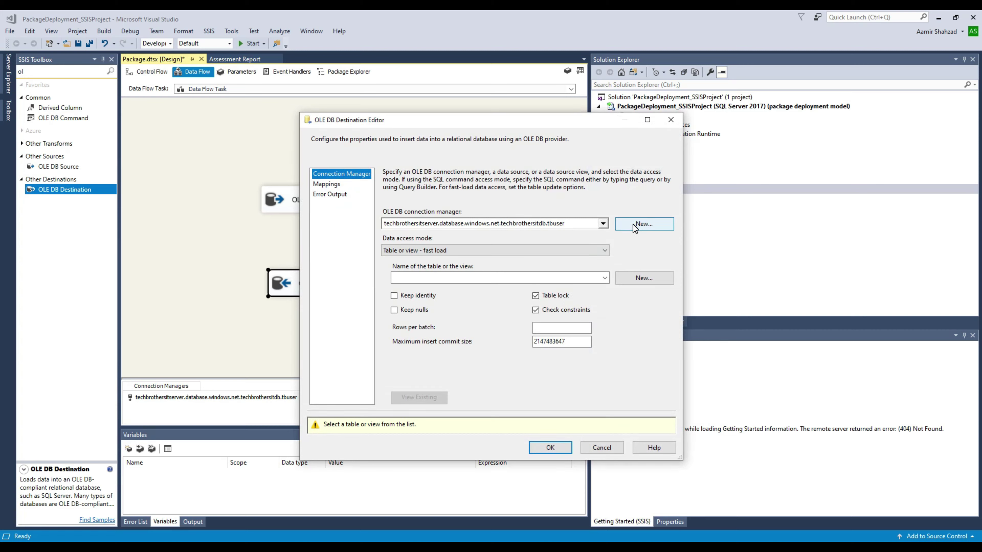
left_click(633, 224)
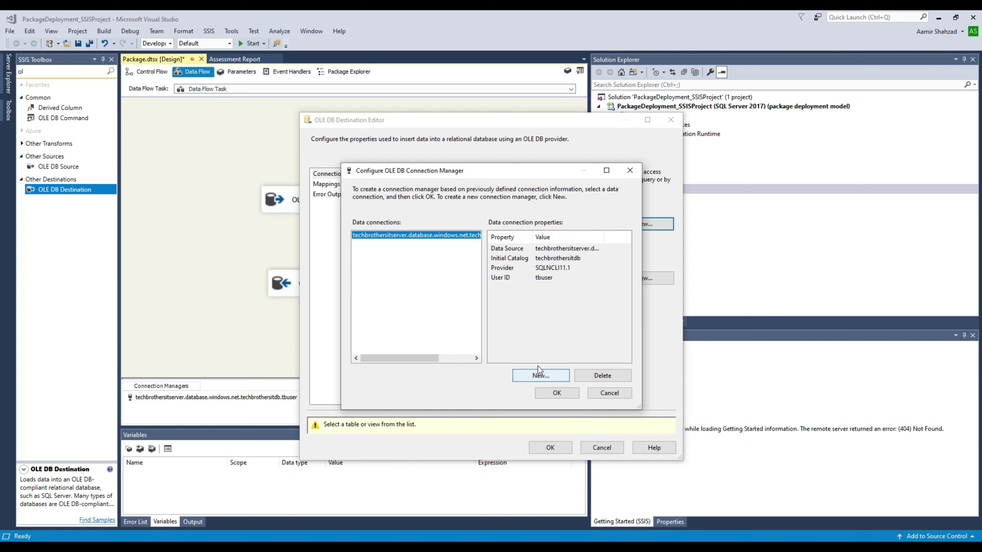
left_click(540, 373)
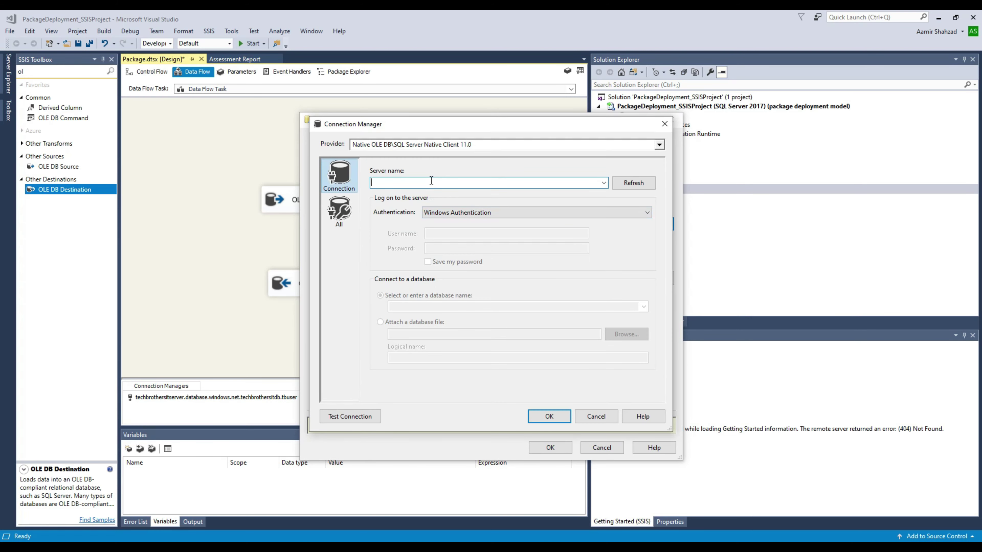
Step: Create a tested SQL Server-login connection manager to the dest database for the destination
type("techbrothersitserver.database.windows.net")
left_click(448, 212)
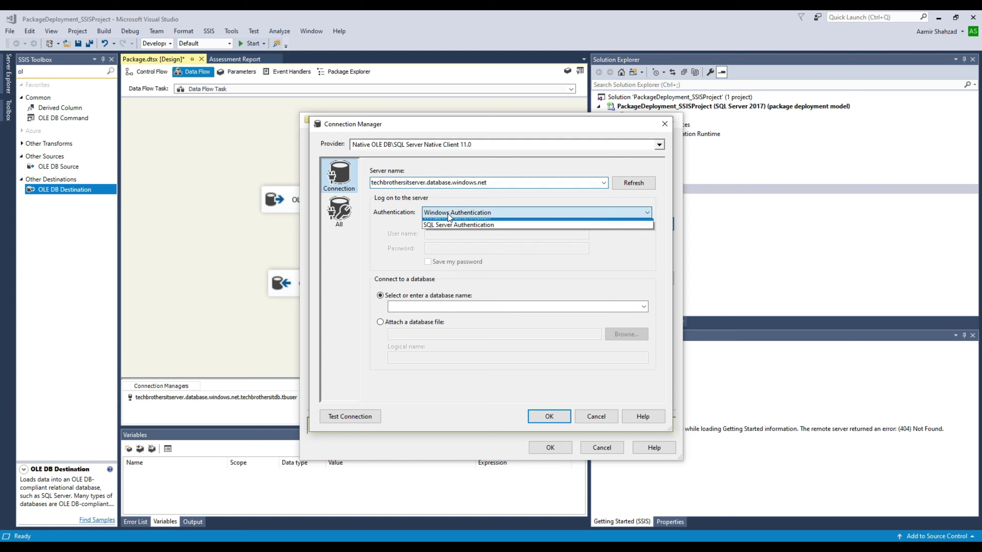
left_click(459, 225)
left_click(457, 236)
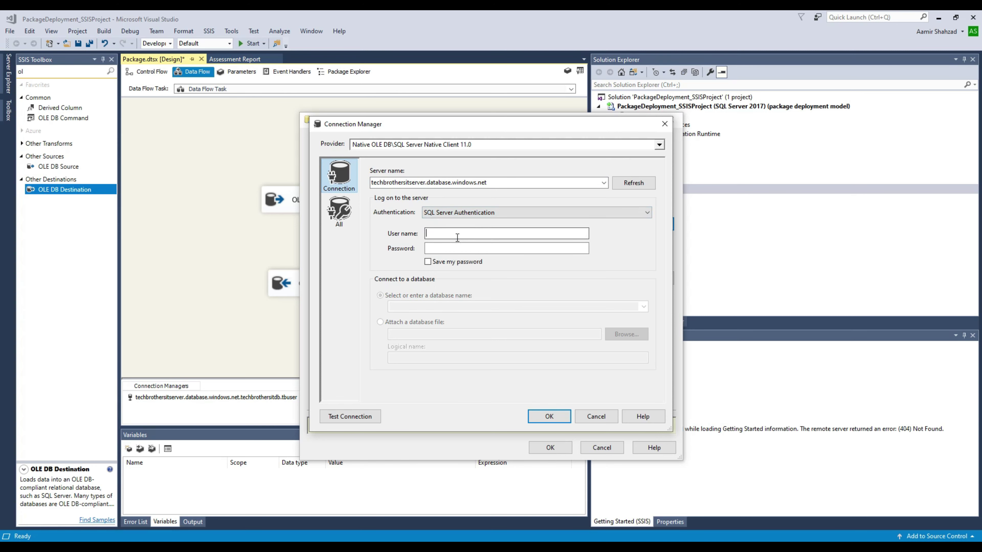
type("tbuser")
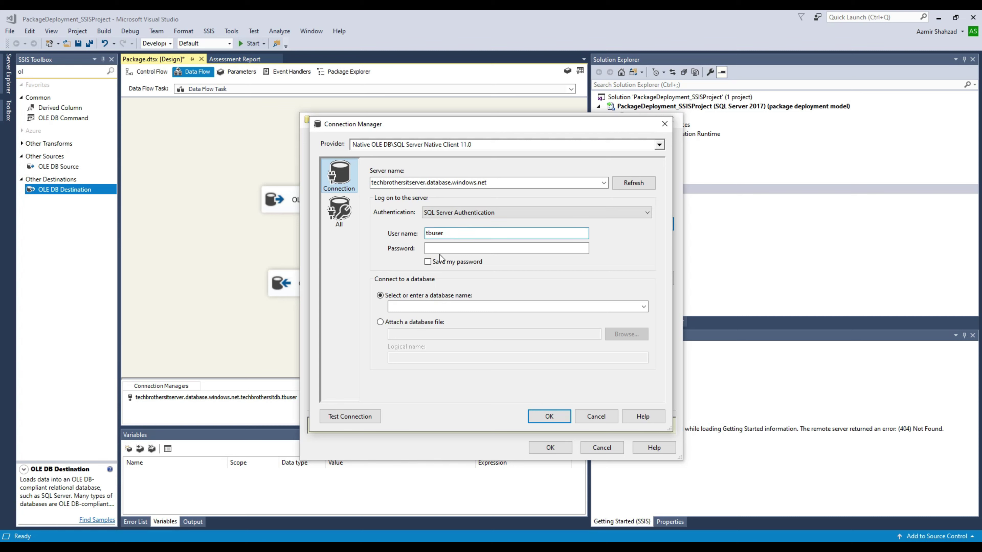
left_click(453, 249)
type("••••")
key("BackSpace")
key("BackSpace")
key("BackSpace")
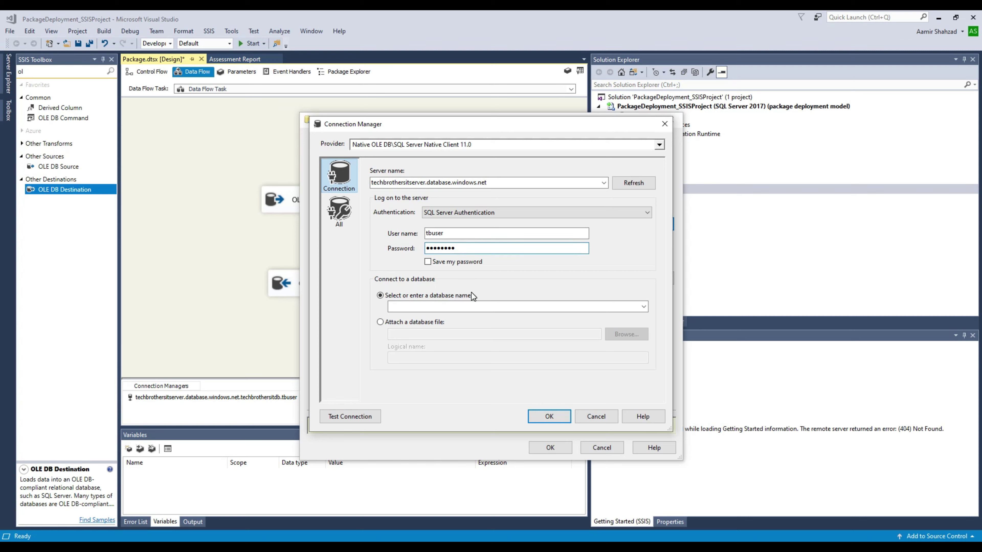
left_click(468, 306)
type("dest")
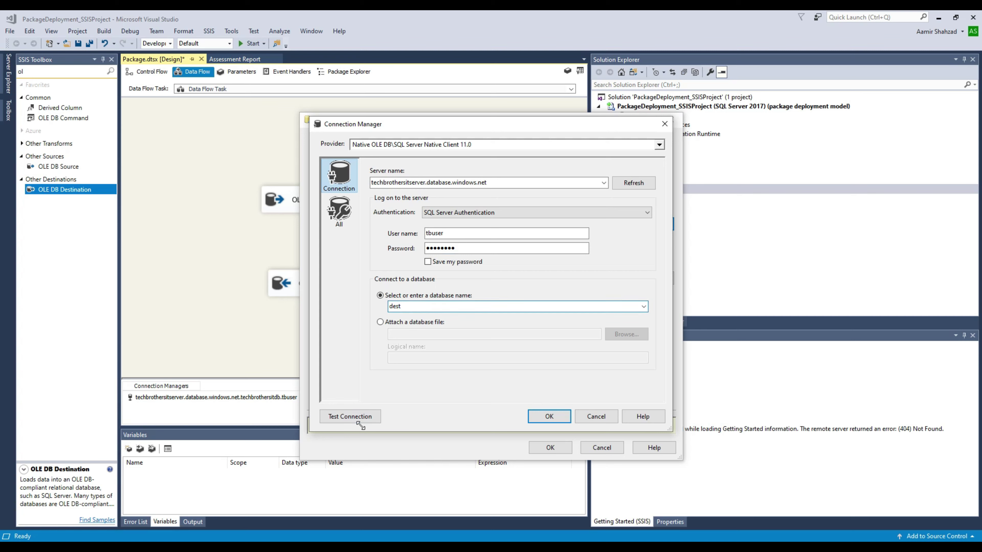
left_click(362, 419)
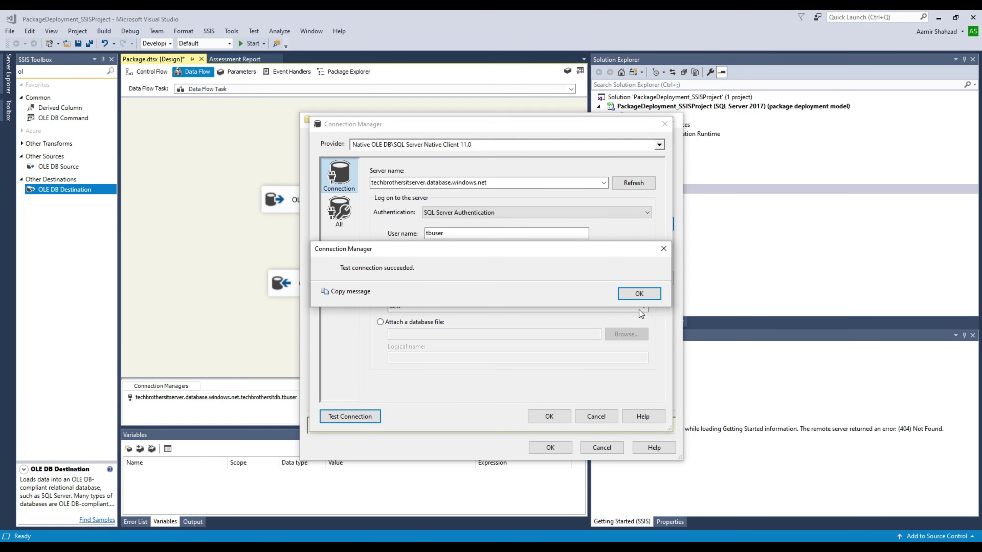
left_click(639, 294)
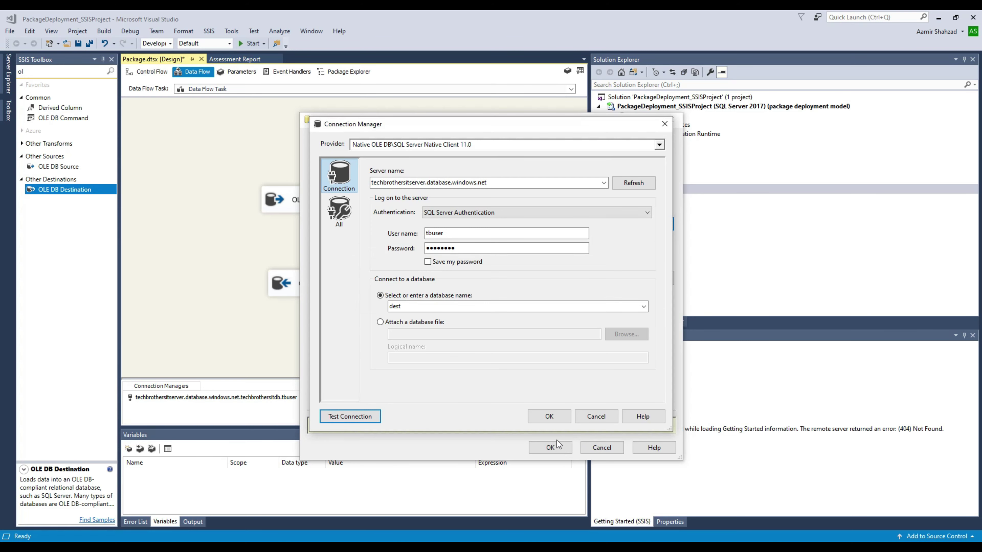
left_click(551, 416)
left_click(551, 393)
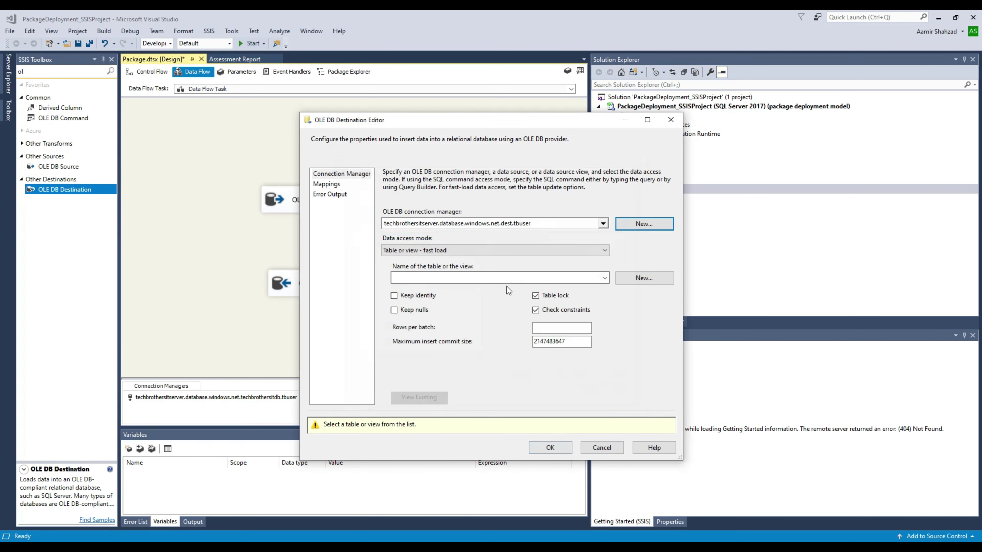
Step: Set the destination table to [dbo].[dest_Customer] and check the id and name mappings
left_click(454, 279)
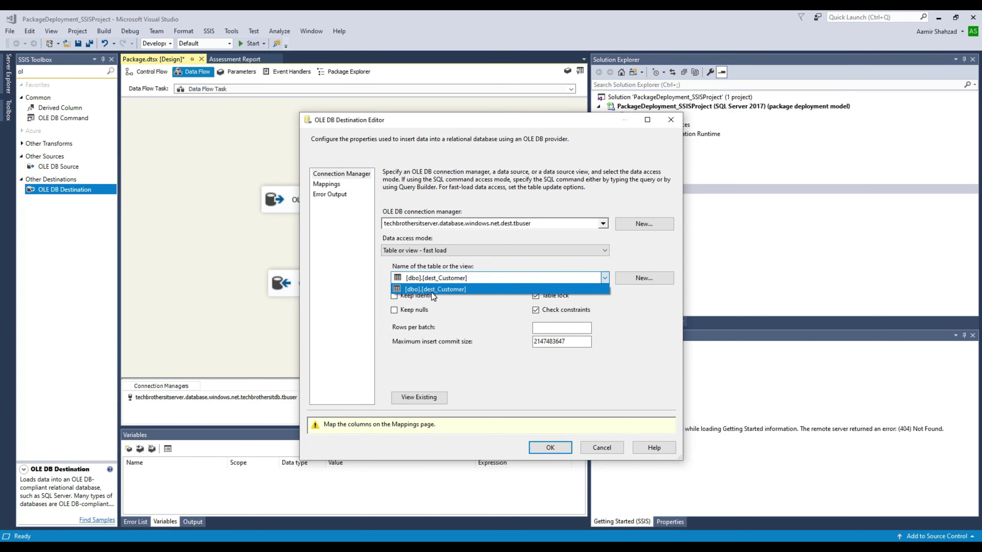
left_click(449, 289)
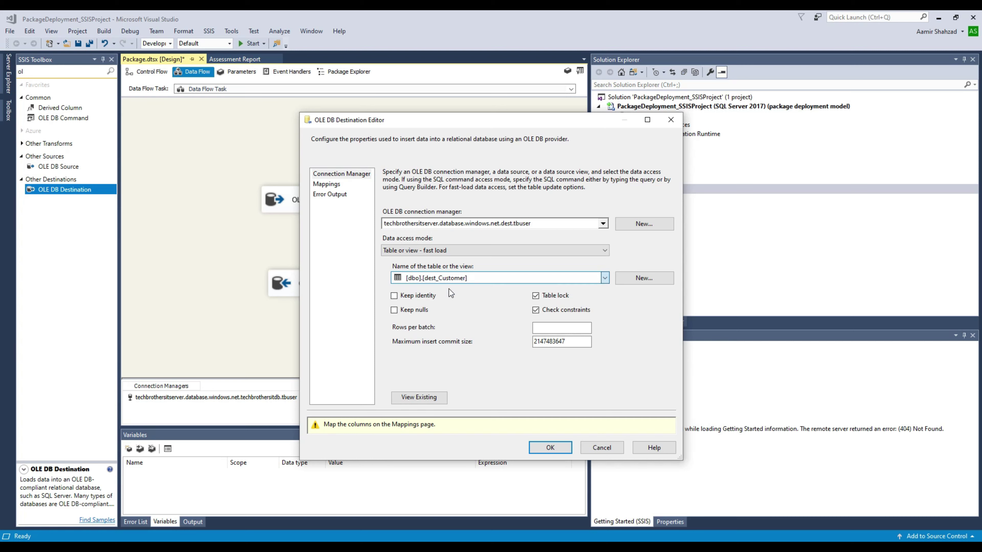
left_click(336, 184)
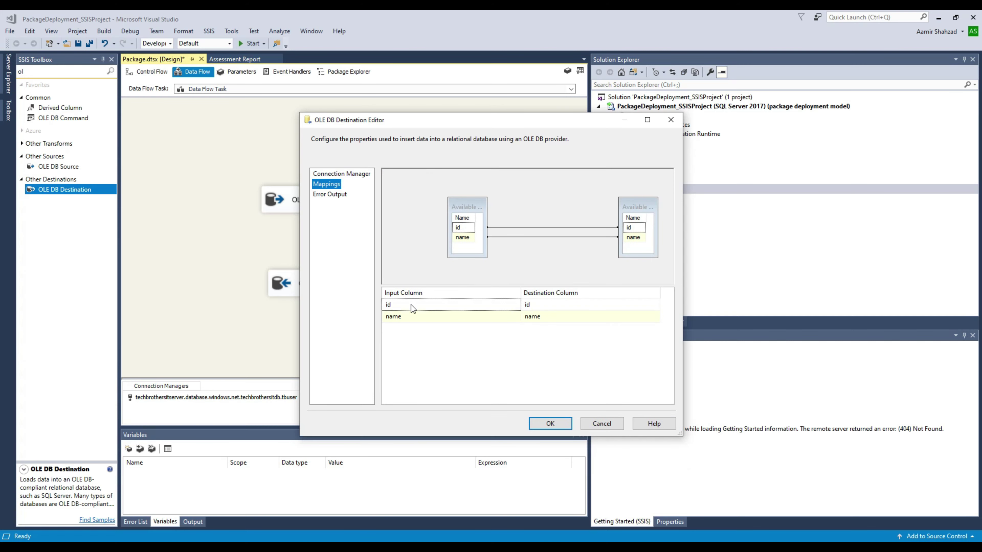
left_click(549, 424)
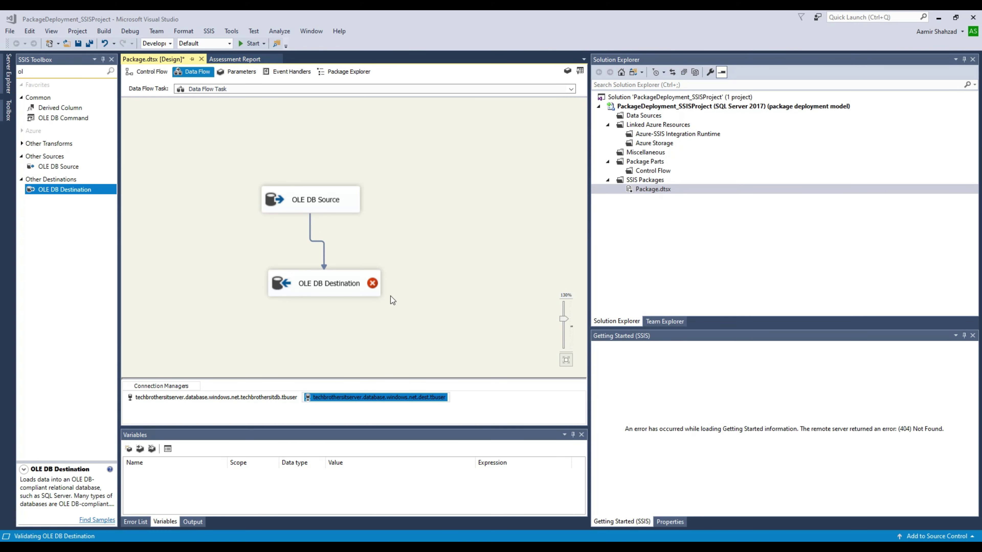
Step: Move the OLE DB Destination under the source and rename the source connection manager DBB_SourceDB
left_click_drag(343, 285, 329, 277)
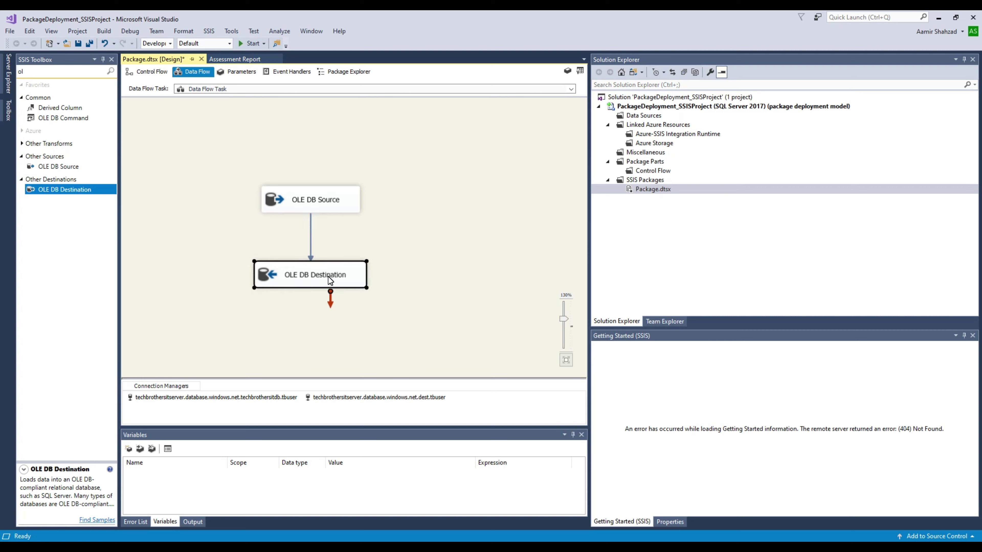
left_click(218, 398)
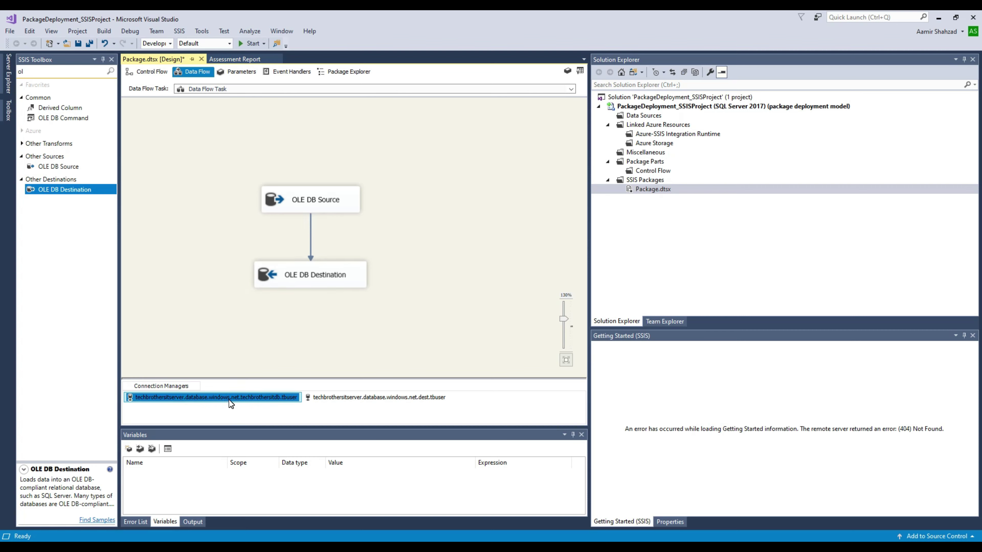
double_click(228, 400)
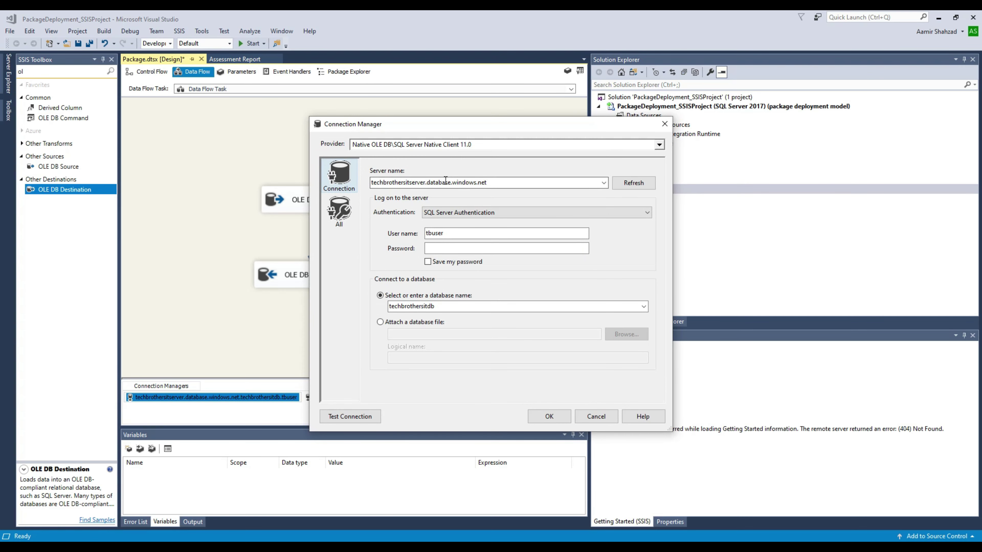
left_click(564, 412)
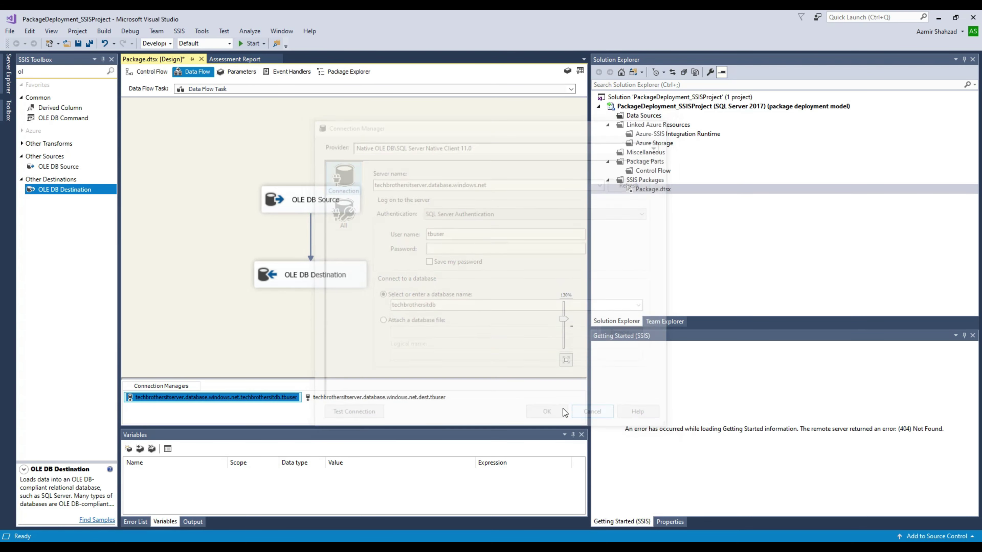
right_click(293, 399)
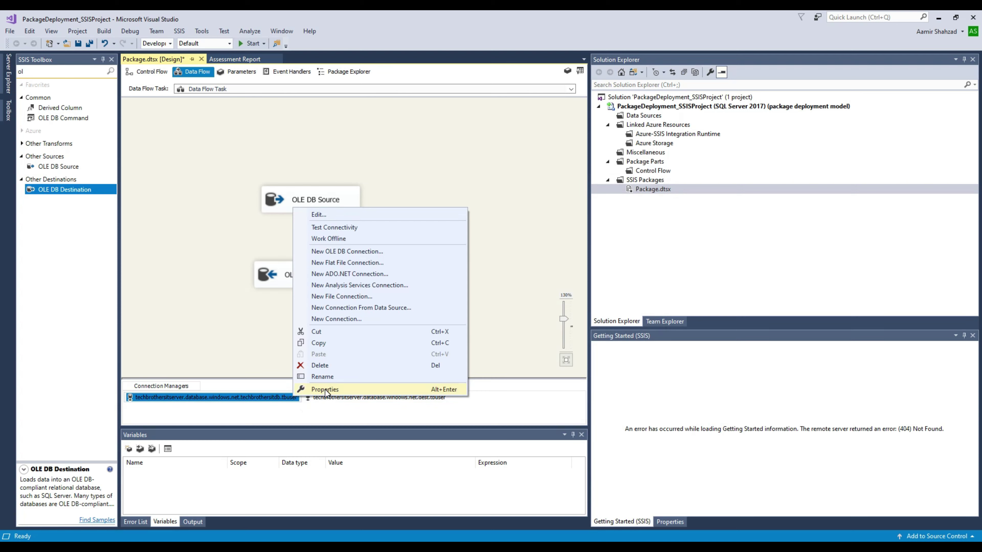
left_click(328, 376)
type("D")
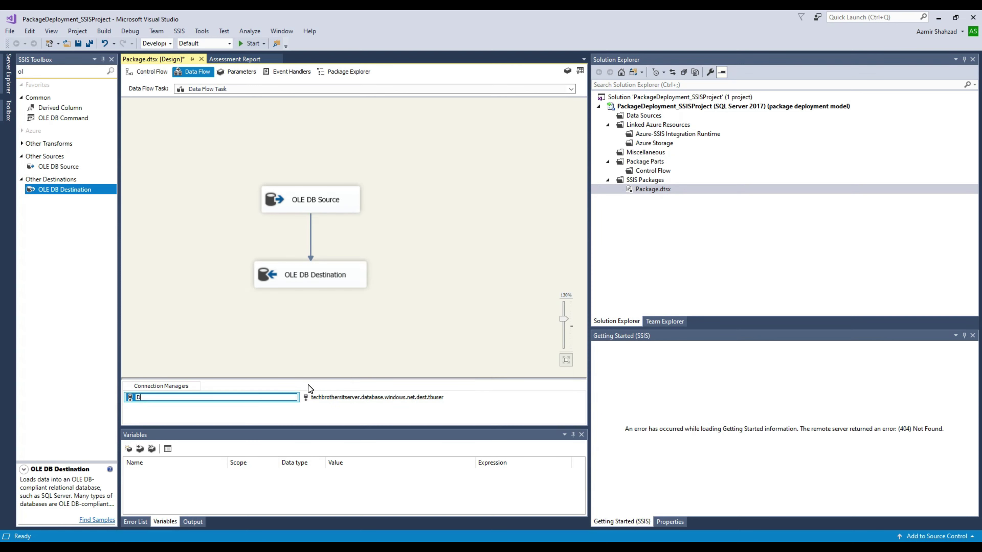
type("BB_SourceDB")
key("Return")
Step: Rename the destination connection manager to DBB_Dest_DB
right_click(318, 401)
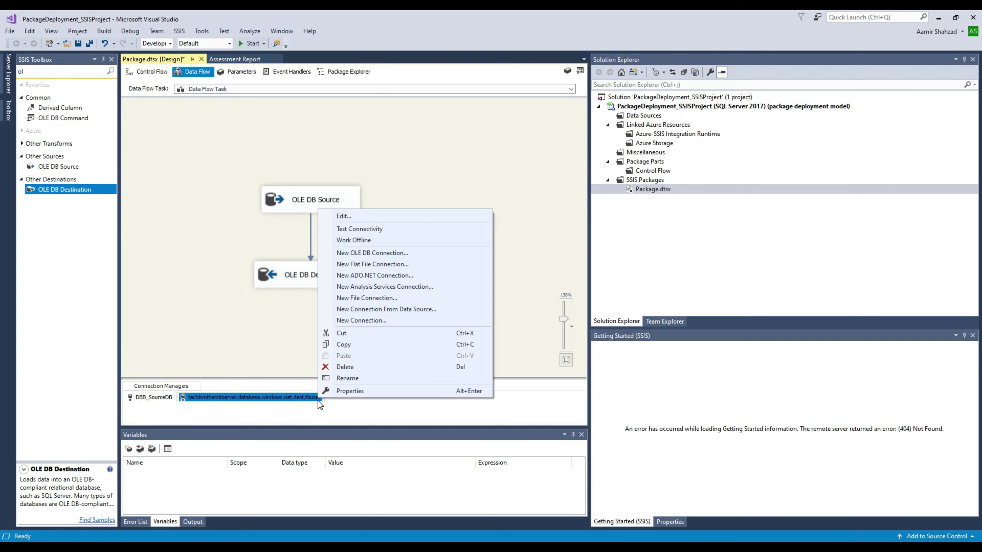
left_click(352, 378)
type("DBB_Dest_DB")
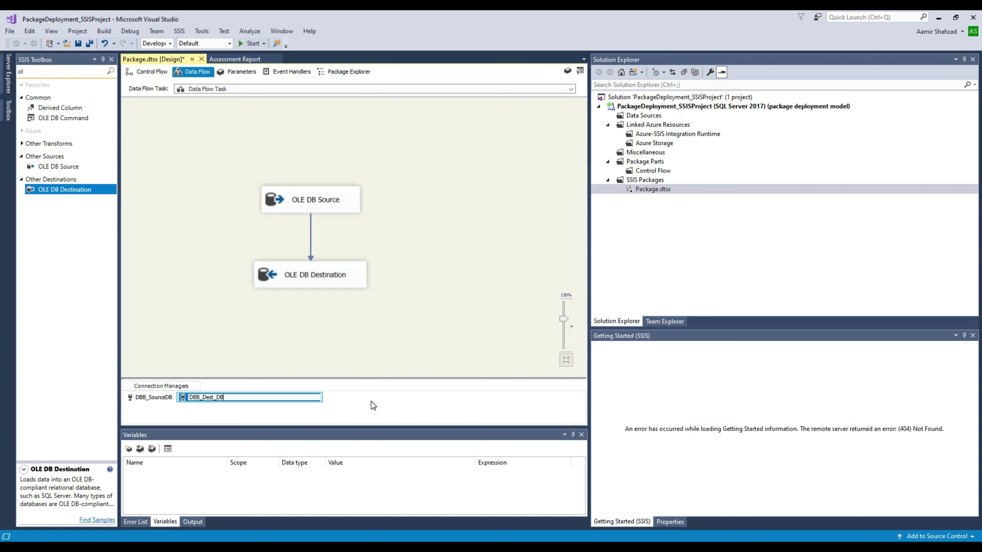
left_click(158, 400)
left_click(192, 401)
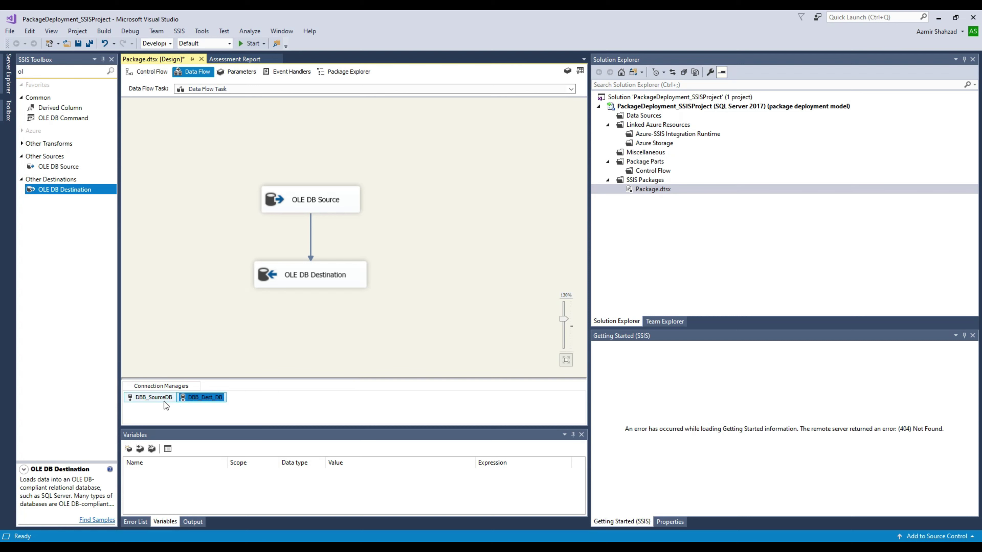
left_click(166, 398)
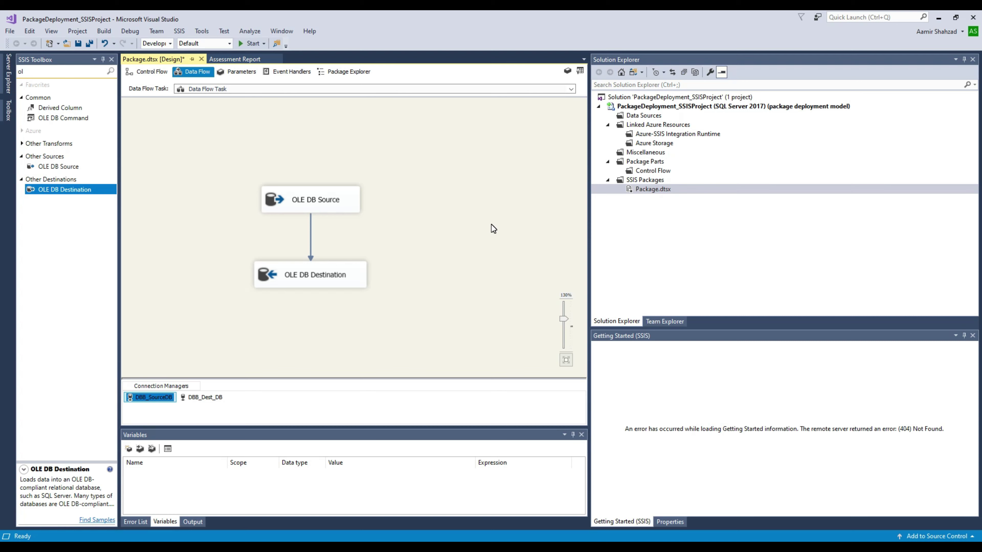
right_click(654, 194)
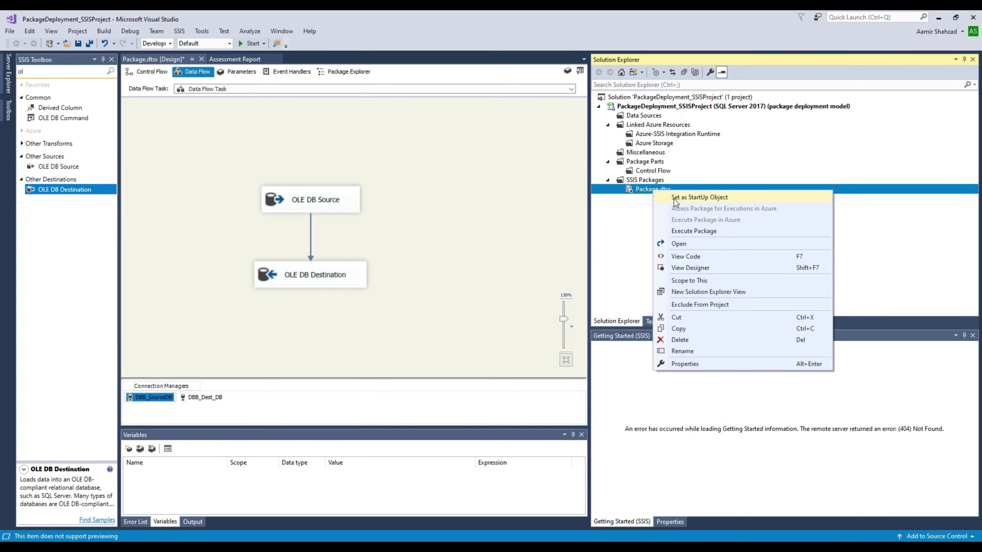
Step: Execute the package, then run SELECT * FROM dbo.dest_Customer to confirm the loaded row
left_click(686, 231)
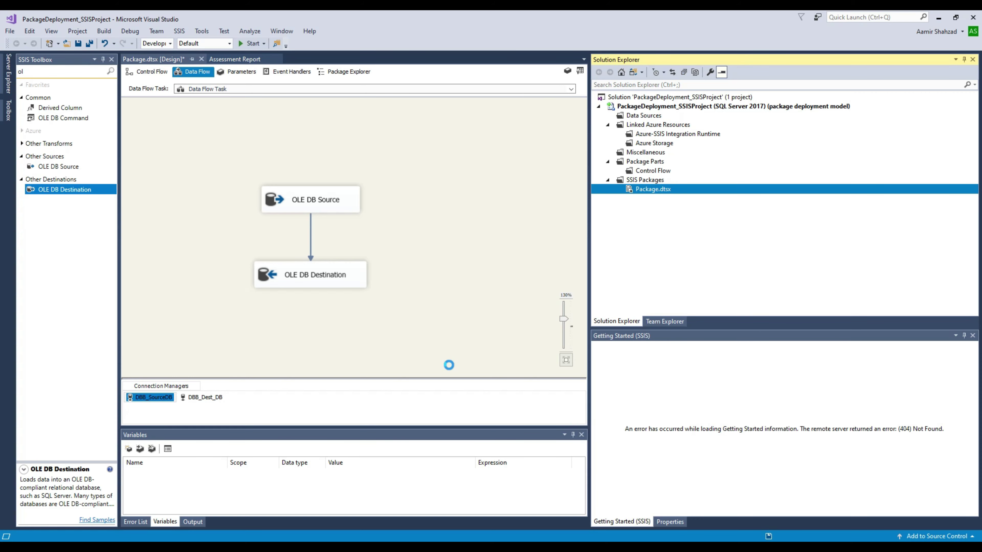
left_click(214, 547)
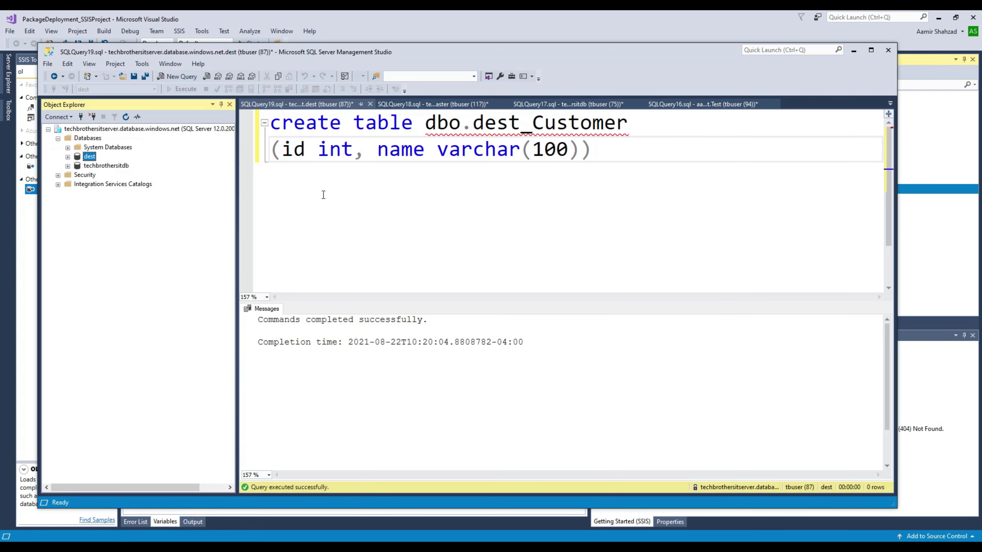
left_click_drag(629, 123, 440, 128)
right_click(441, 128)
left_click(484, 128)
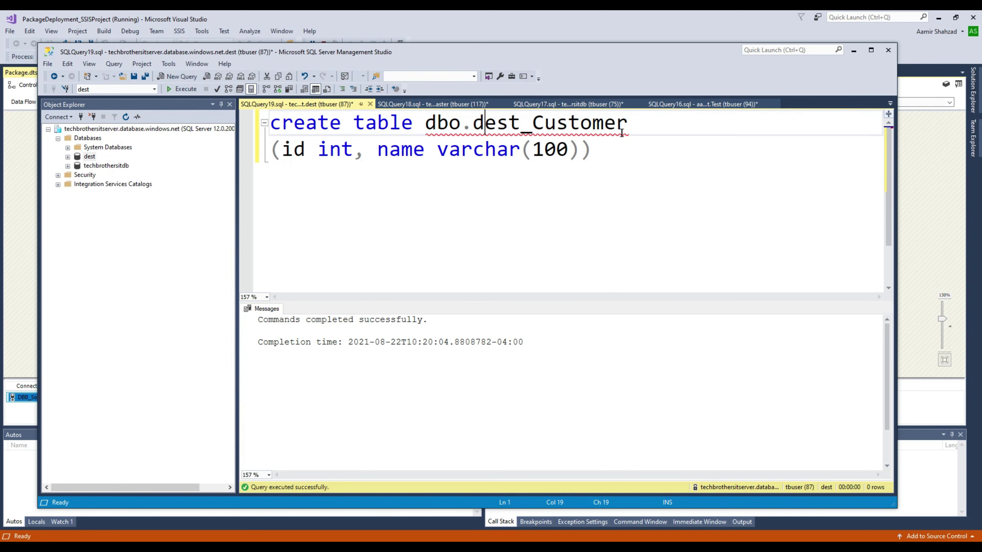
left_click_drag(629, 126, 426, 127)
right_click(452, 127)
left_click(486, 142)
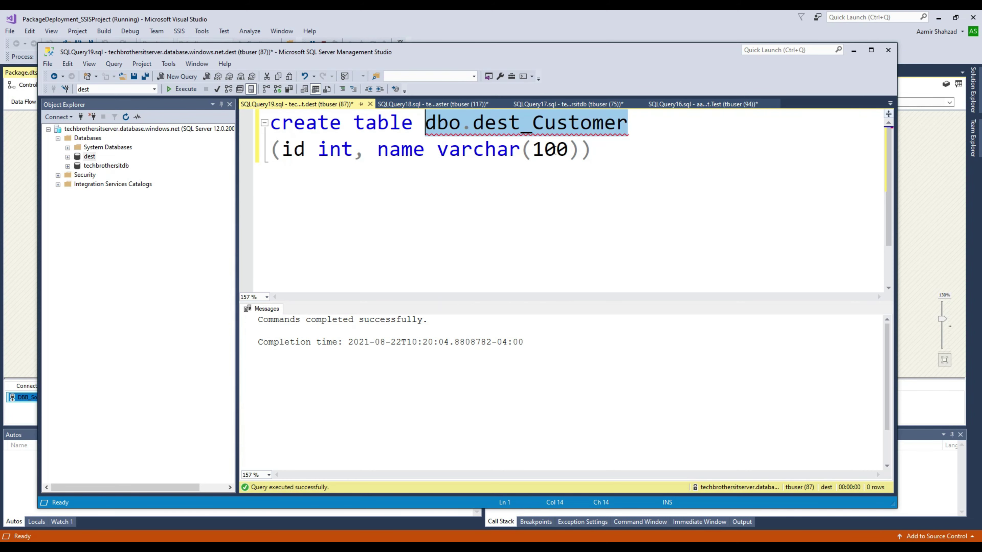
left_click(612, 151)
key("Return")
key("Return")
type("Selec")
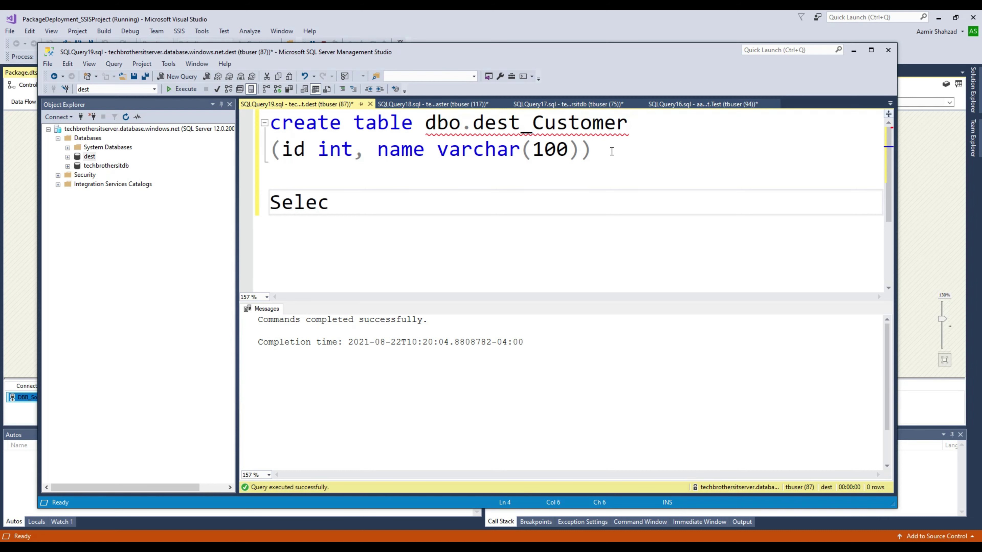
type("t * from")
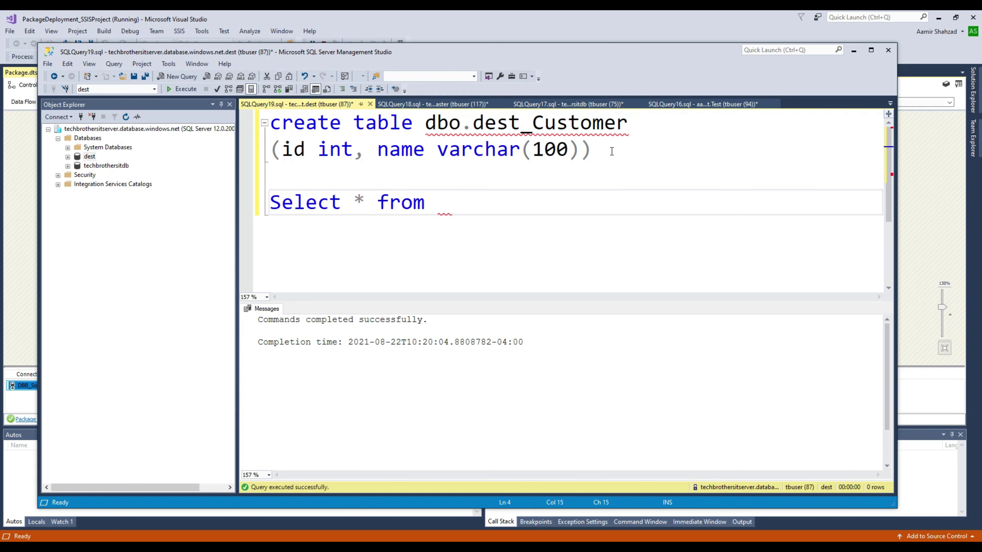
key("ctrl+v")
key("shift+Up")
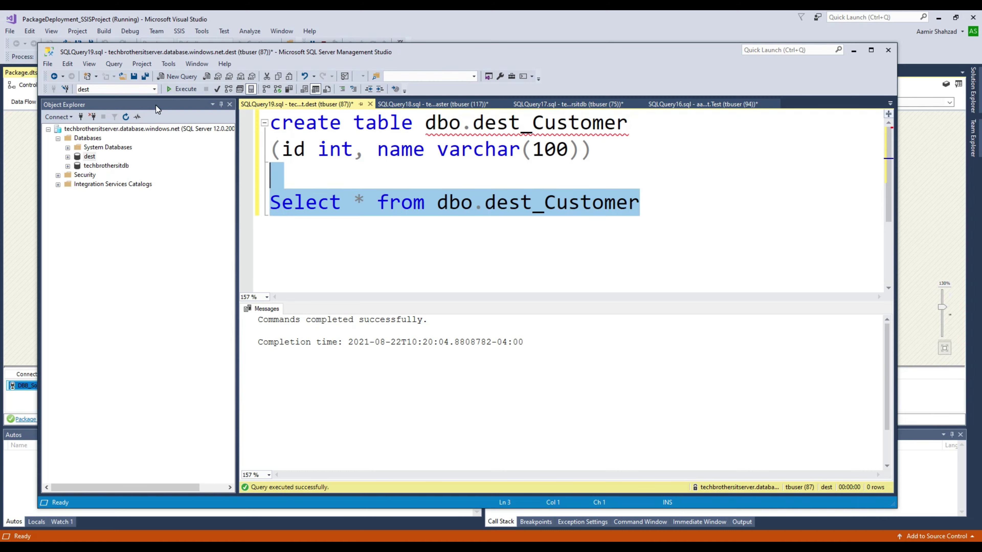
left_click(185, 89)
Step: Empty the table by running TRUNCATE TABLE dbo.dest_Customer
left_click(518, 214)
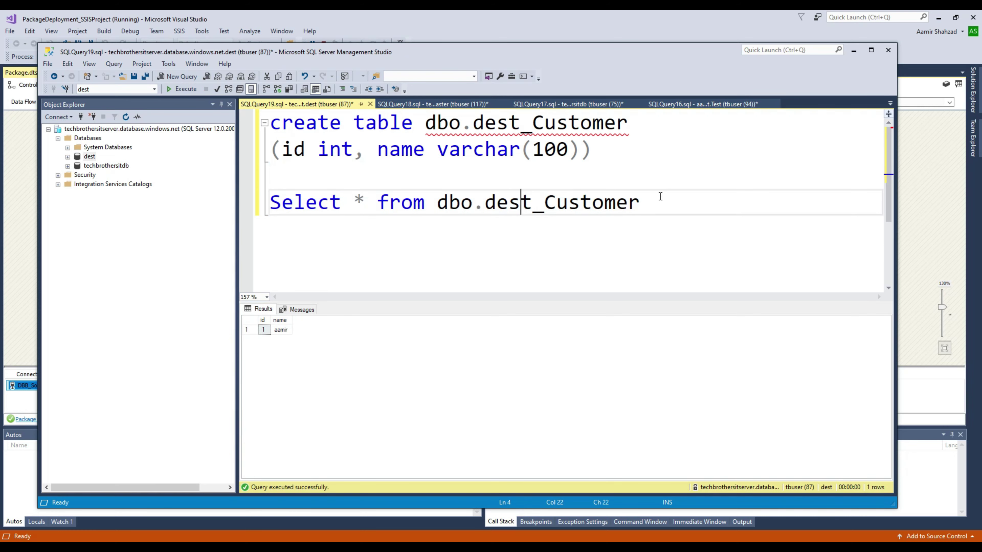
left_click_drag(660, 198, 451, 208)
right_click(452, 207)
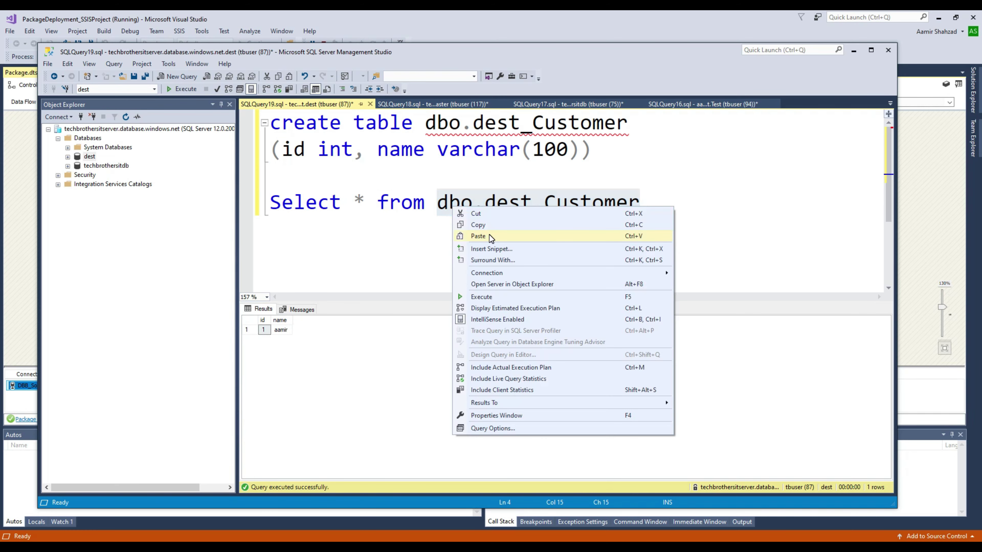
left_click(539, 224)
left_click(642, 204)
key("Return")
key("Return")
type("tru")
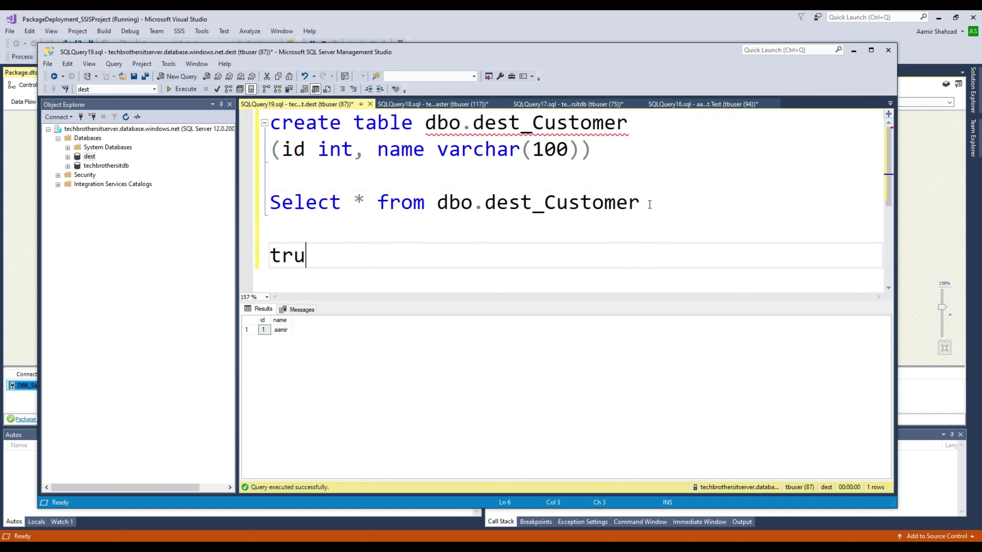
type("ncate table")
key("ctrl+v")
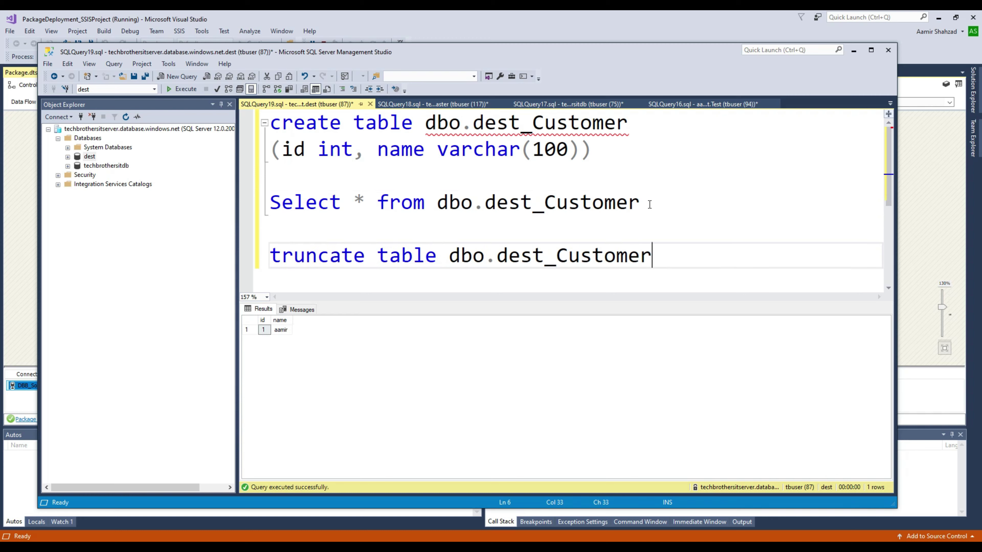
key("shift+Up")
key("F5")
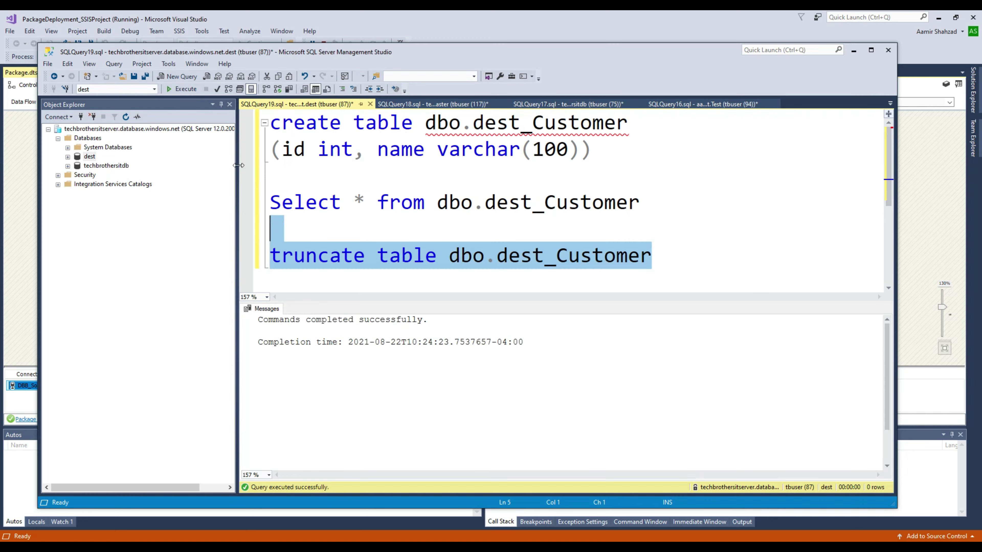
left_click(476, 540)
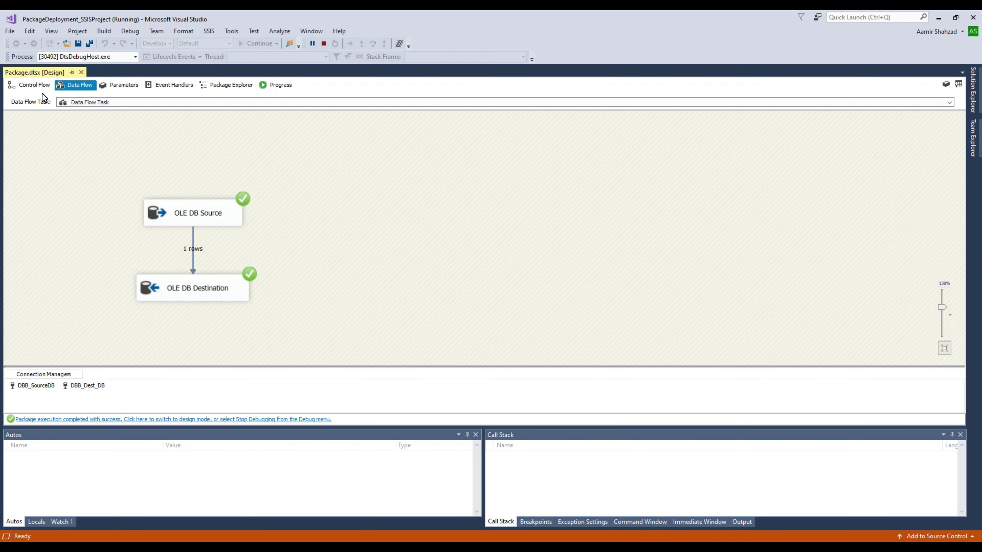
Step: Stop debugging on the Control Flow and focus the package Variables pane
left_click(33, 86)
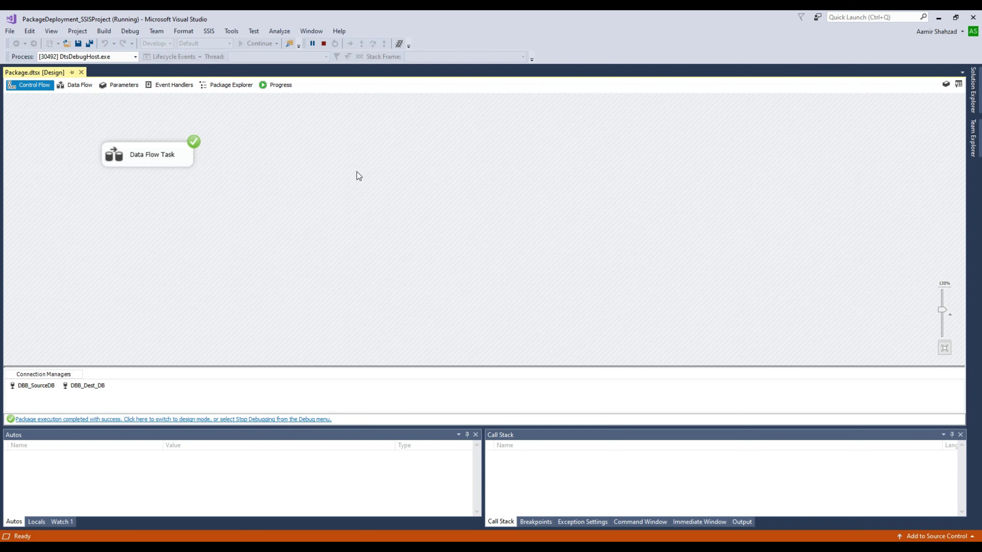
left_click(323, 43)
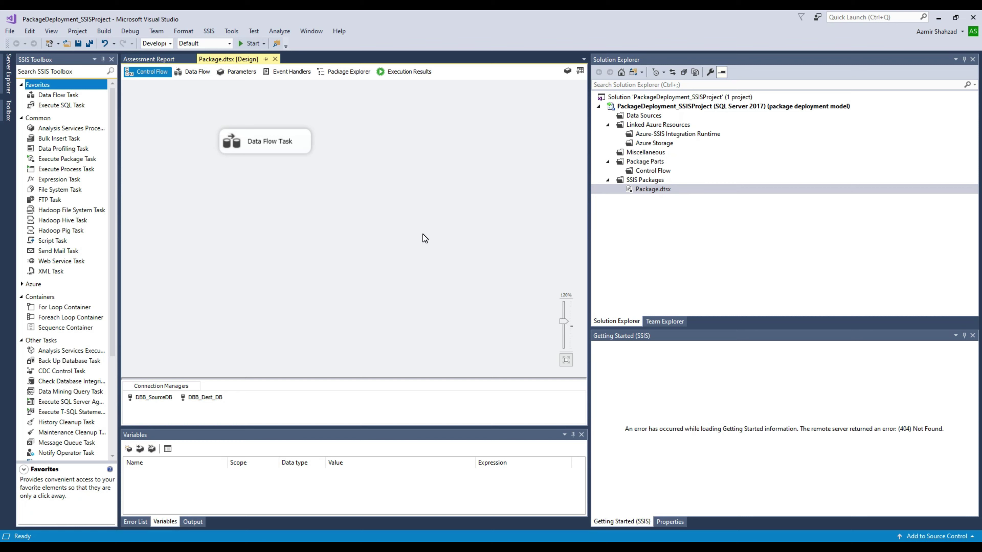
left_click(567, 71)
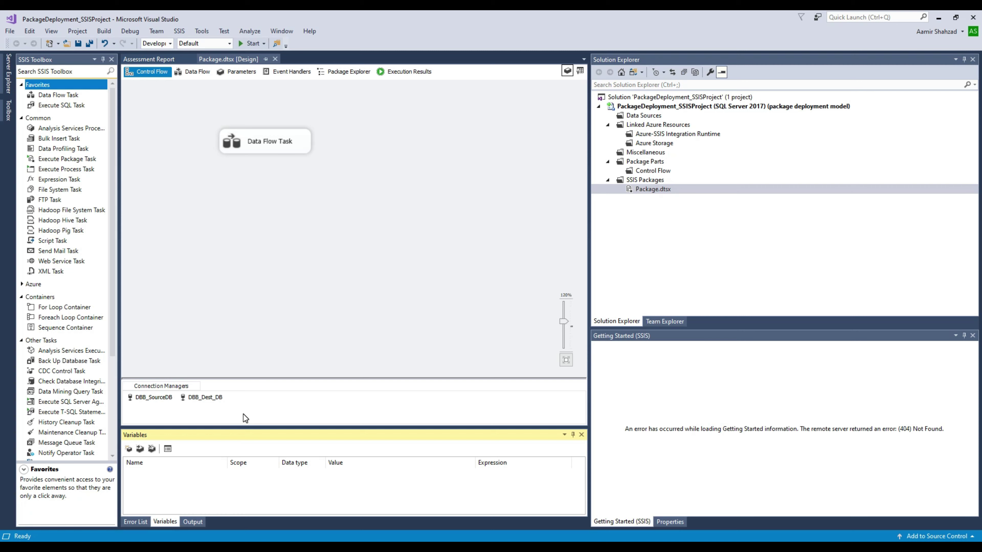
Step: Add a package variable named User with data type String
left_click(129, 449)
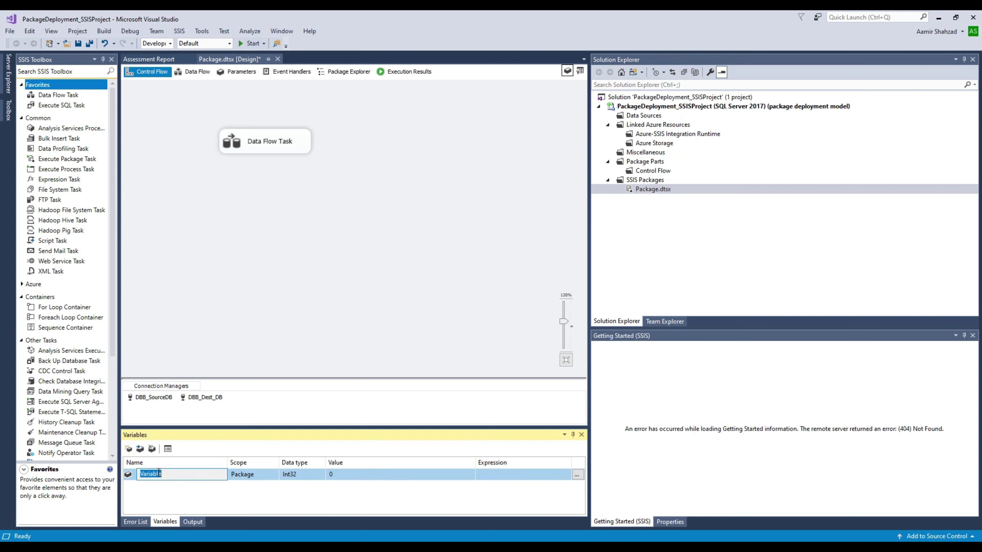
type("User")
left_click(309, 476)
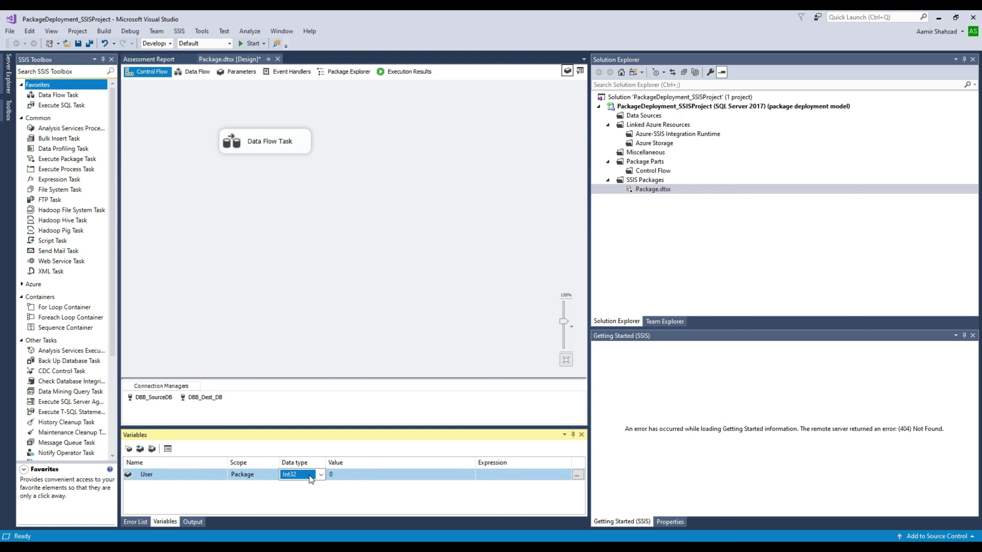
left_click(347, 499)
left_click(320, 477)
key("s")
key("s")
left_click(313, 491)
Step: Add a second String package variable named Password, enlarging the Variables pane
left_click(129, 449)
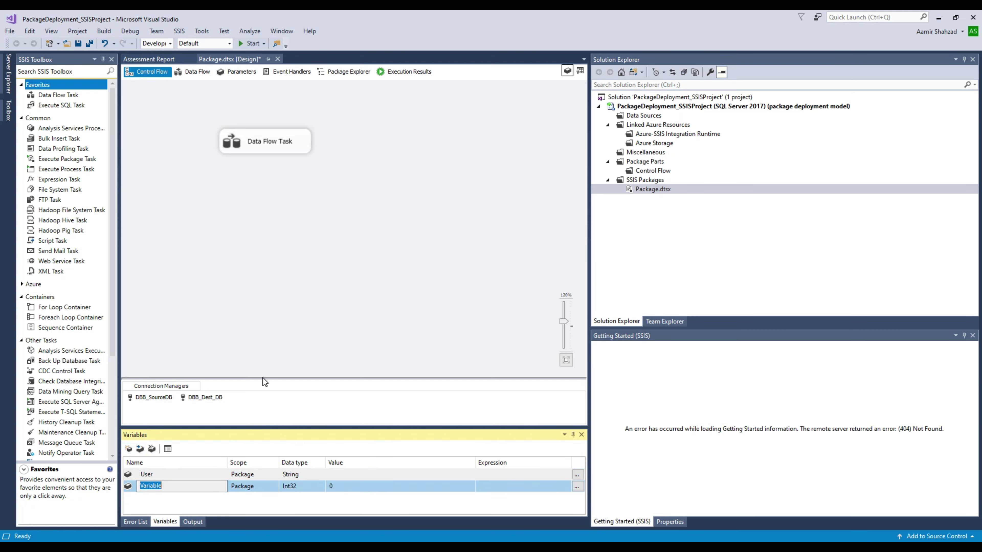
left_click_drag(262, 377, 263, 216)
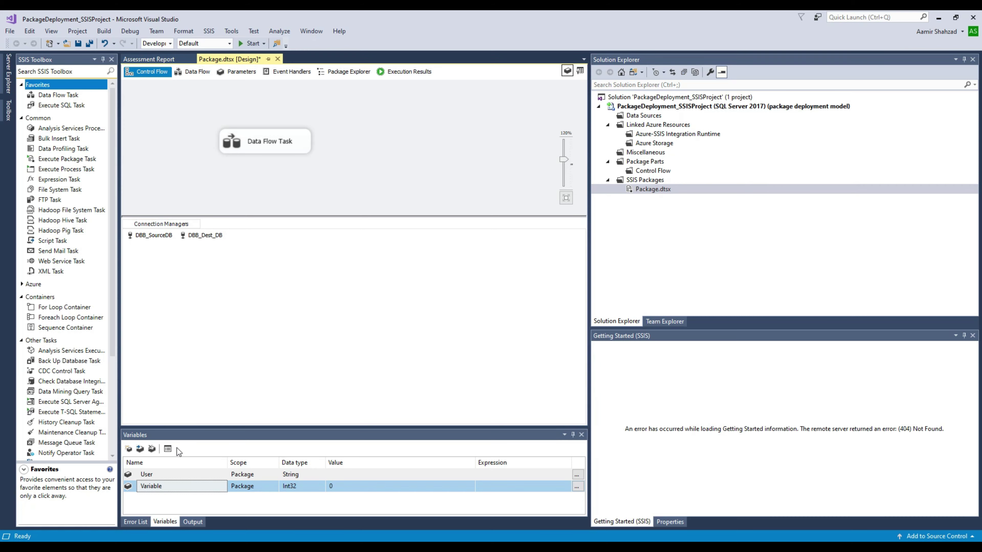
left_click_drag(200, 426, 232, 332)
left_click(166, 390)
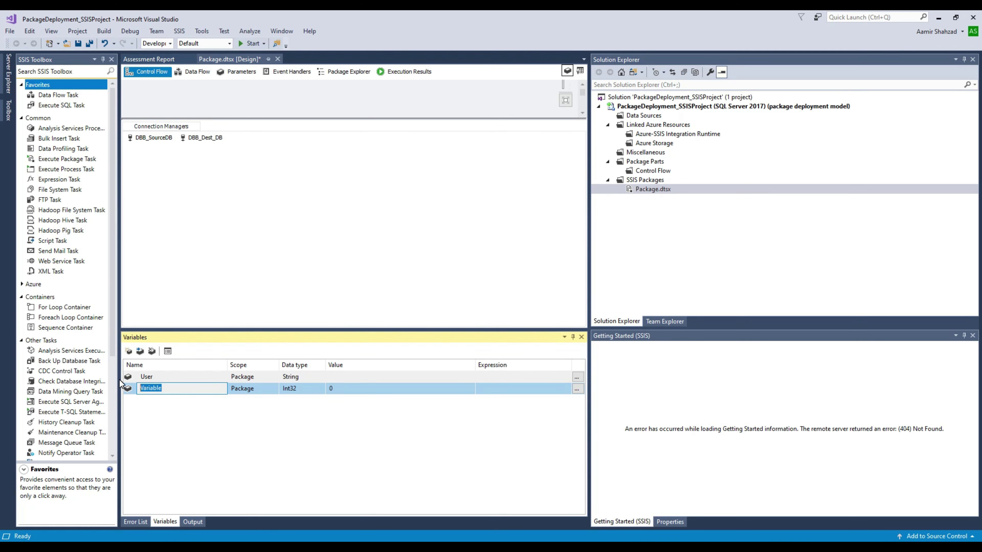
type("Password")
left_click(303, 387)
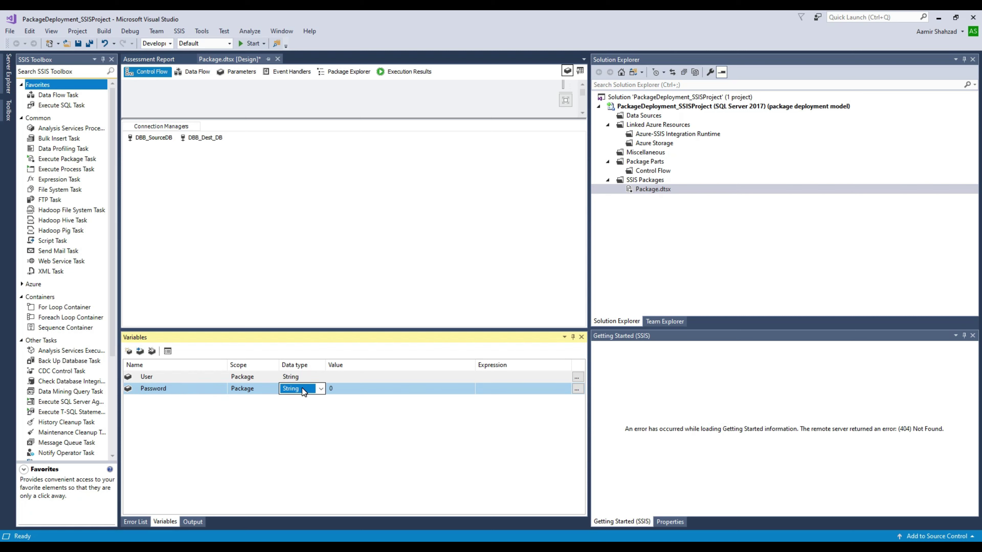
scroll(302, 388, "down", 5)
Step: Set User's value to the SQL login user name and Password's value to its password
left_click(354, 389)
left_click(352, 377)
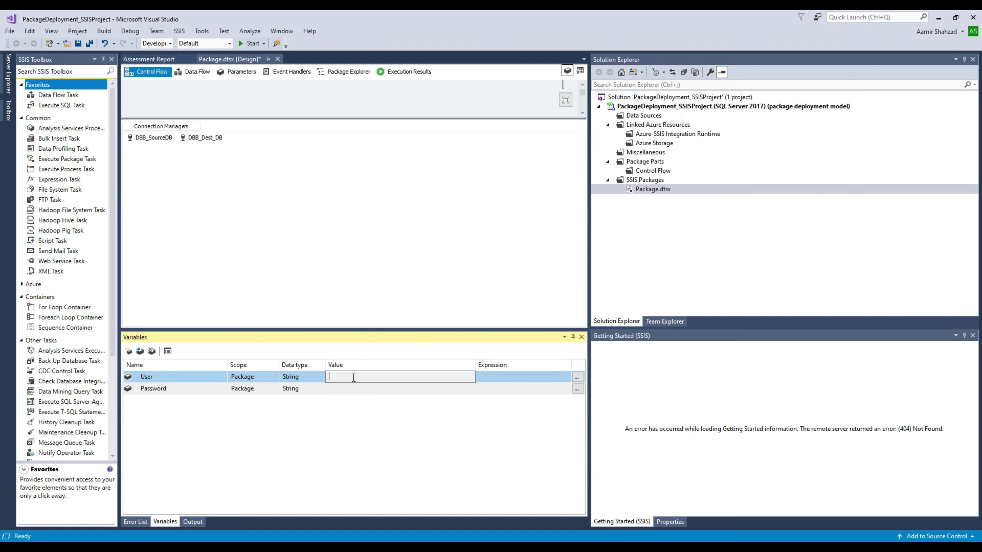
type("tbuser")
key("Return")
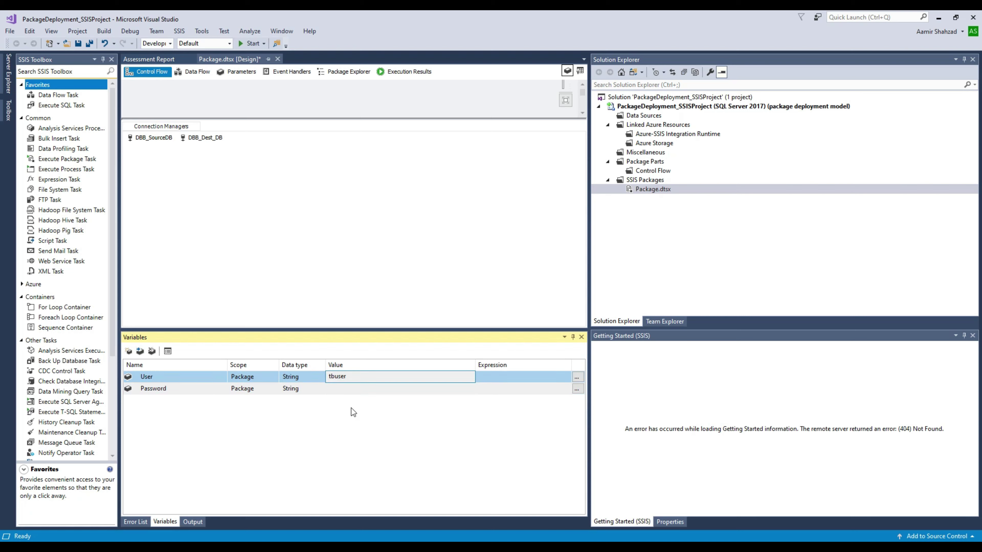
left_click(370, 387)
type("T")
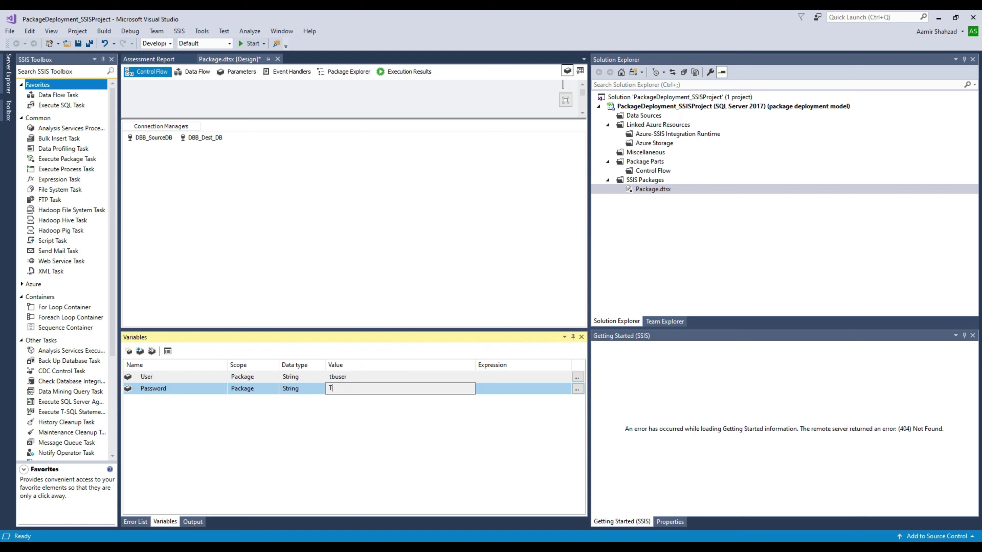
type("Est123$")
key("Return")
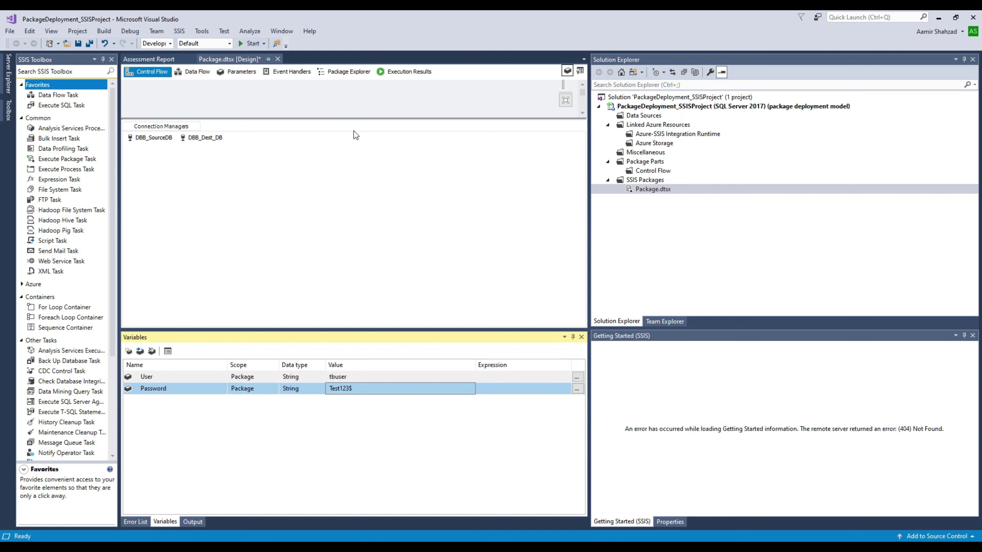
Step: Show DBB_SourceDB's properties and select its Expressions property
left_click_drag(351, 118, 361, 228)
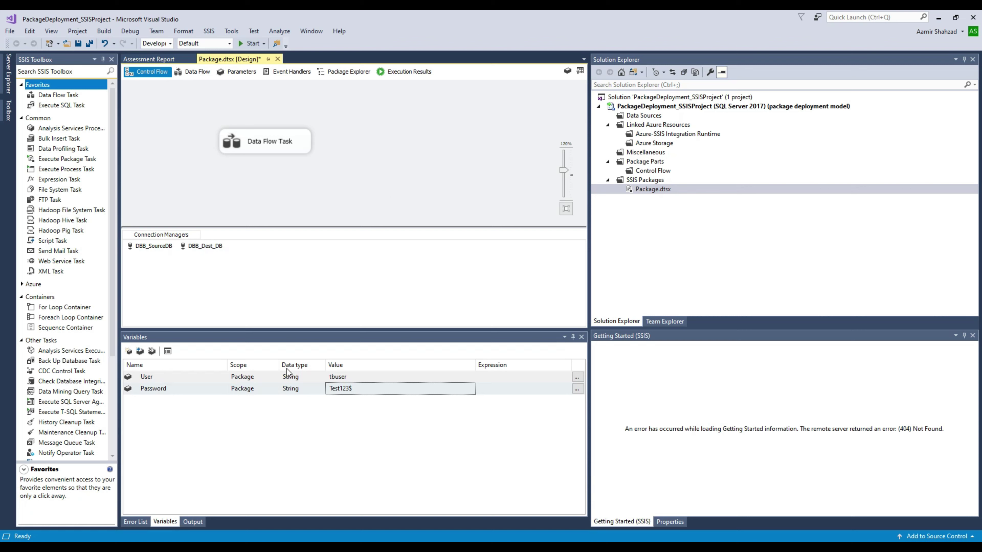
right_click(163, 248)
left_click(215, 430)
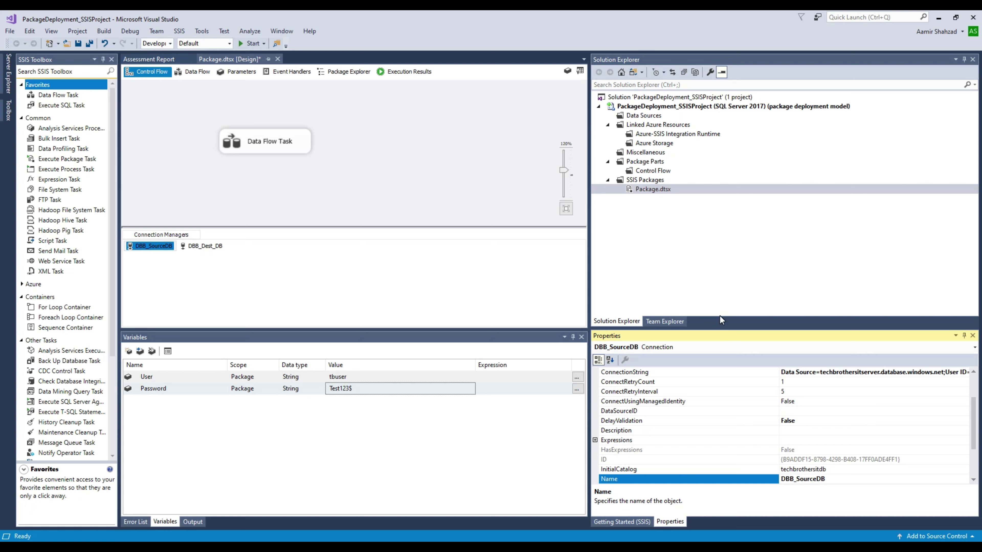
left_click(713, 443)
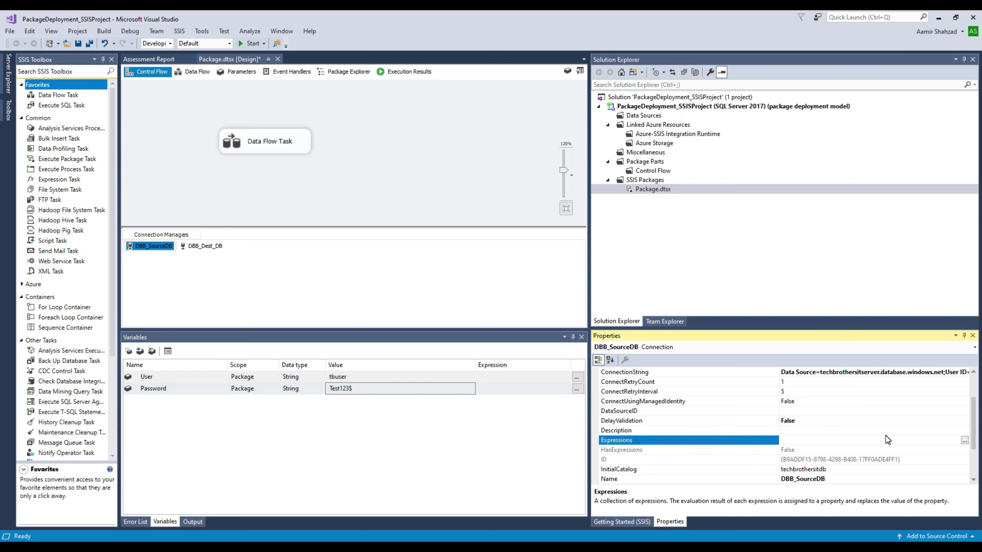
Step: Add a DBB_SourceDB property expression binding UserName to @[User::User]
left_click(964, 441)
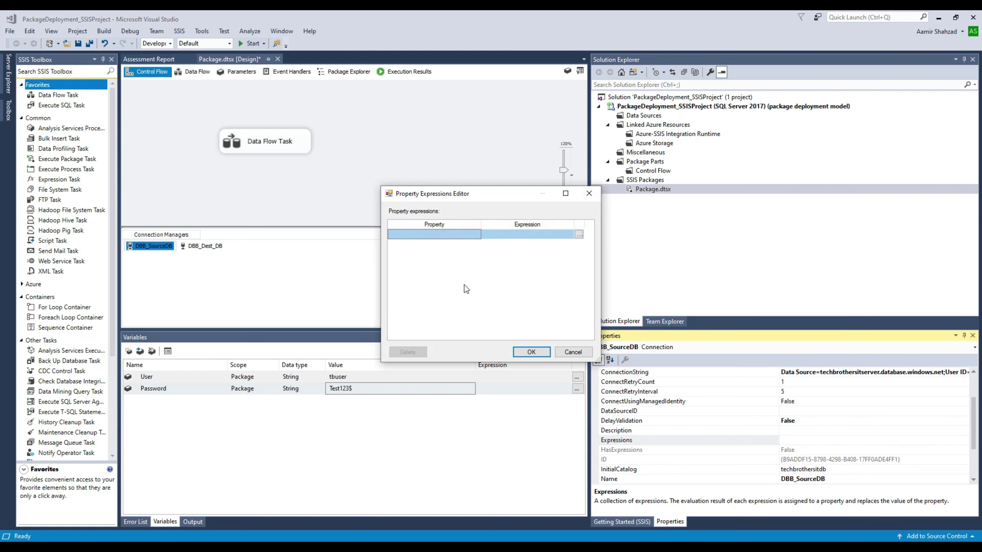
left_click(478, 234)
left_click(476, 235)
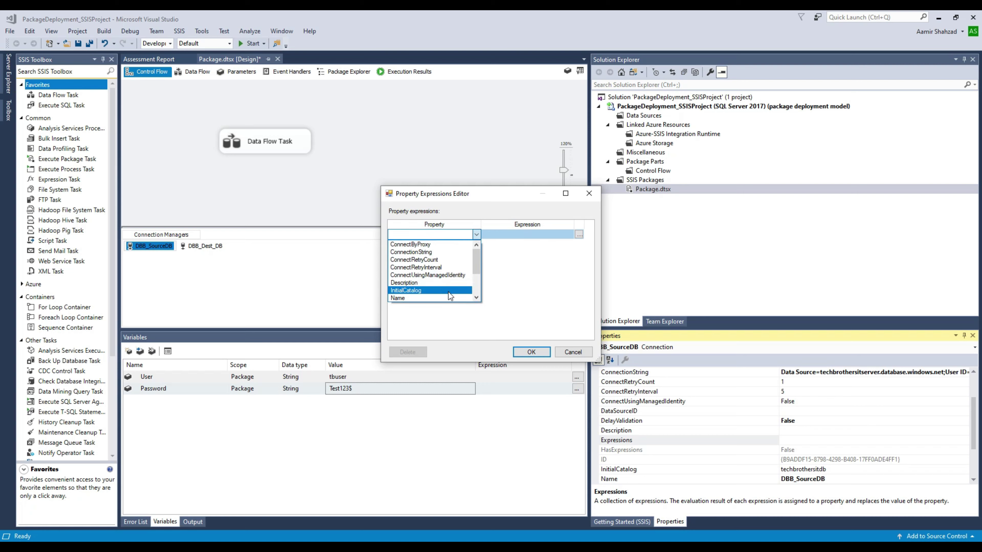
scroll(471, 301, "down", 2)
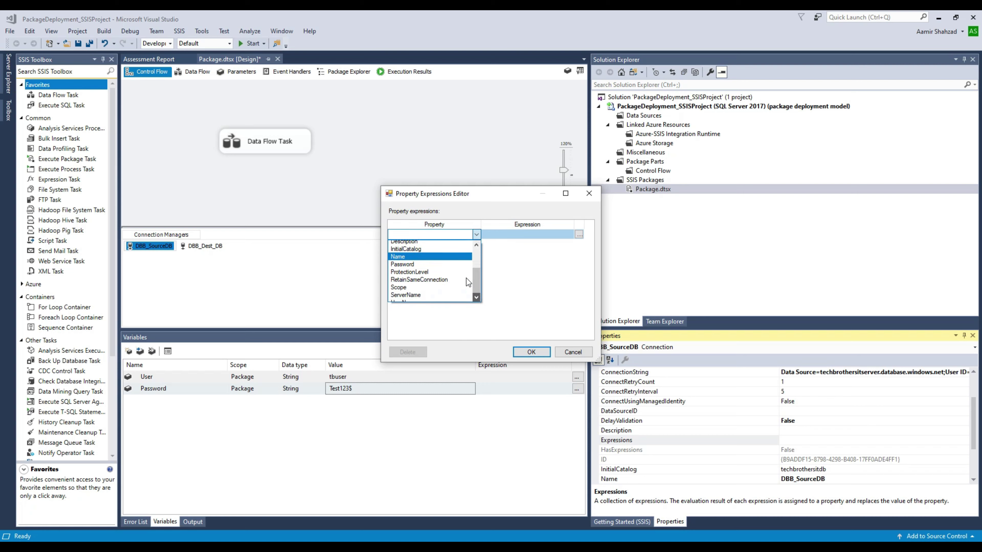
left_click(438, 297)
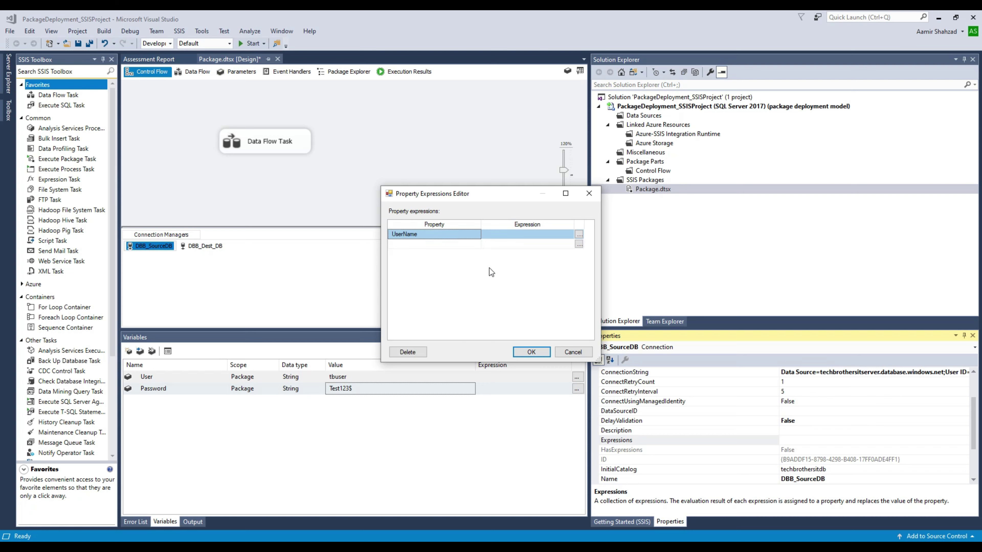
left_click(579, 237)
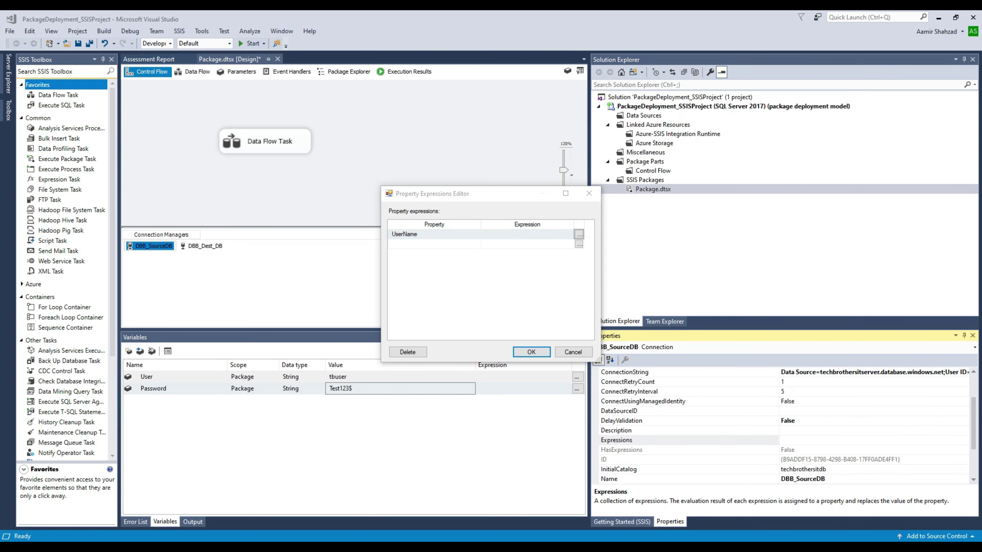
left_click_drag(607, 40, 510, 48)
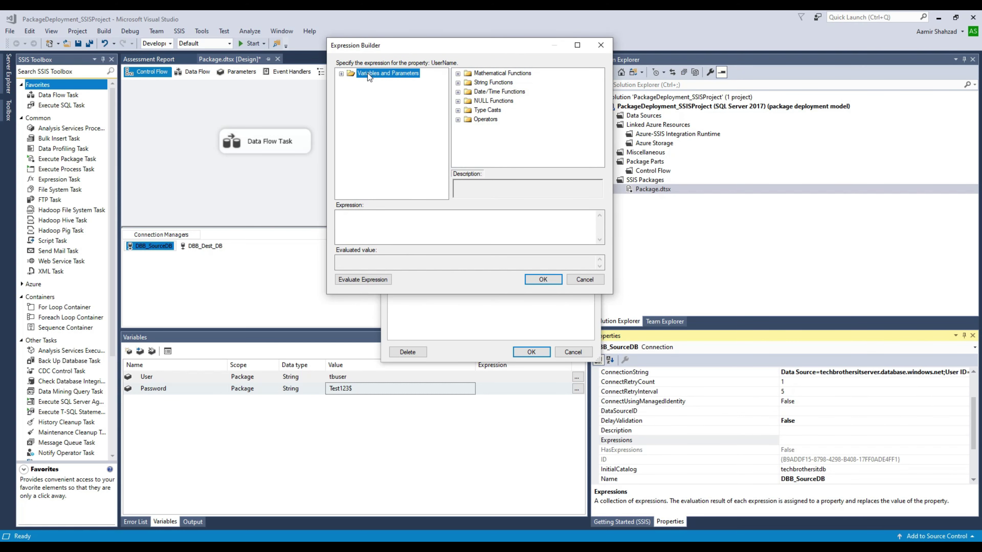
left_click(341, 73)
left_click(386, 102)
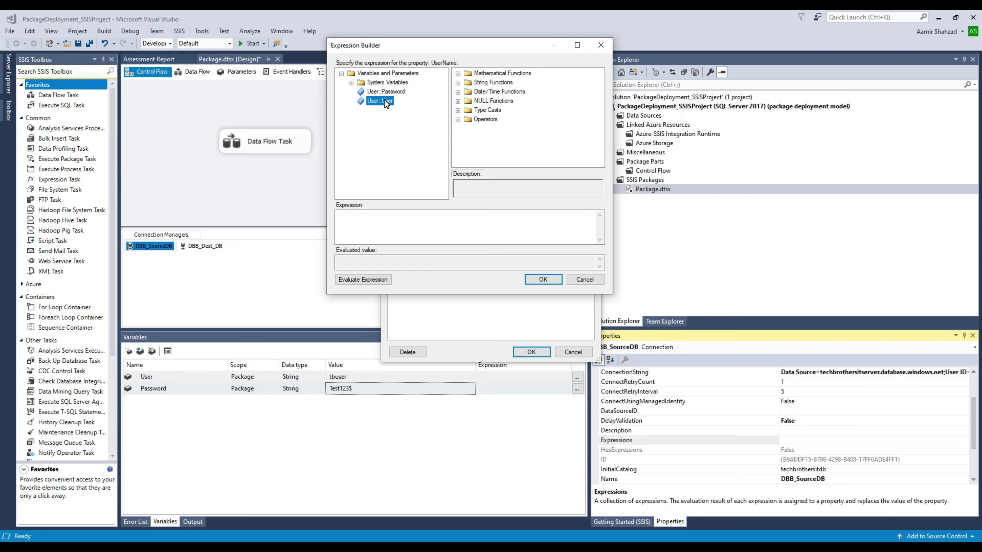
left_click_drag(385, 101, 410, 225)
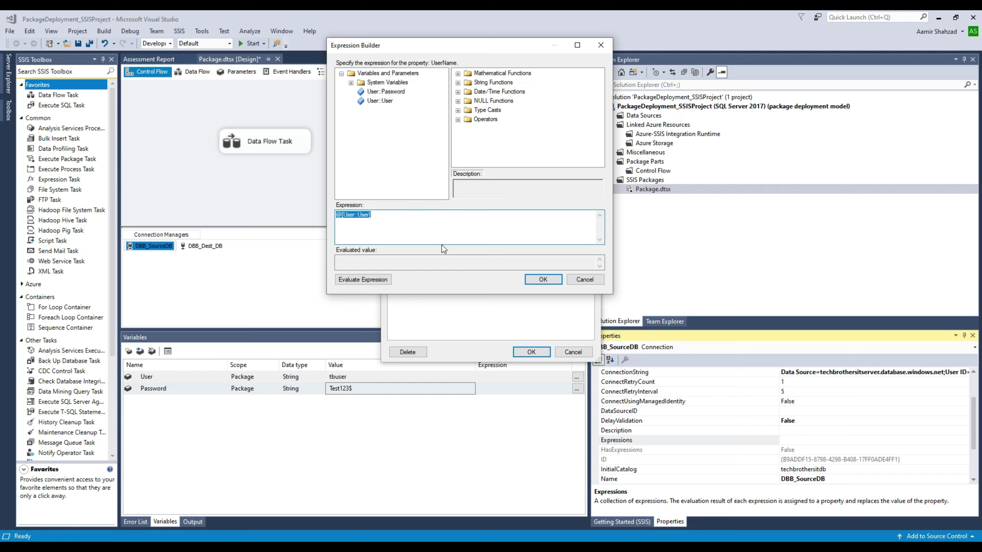
left_click(542, 280)
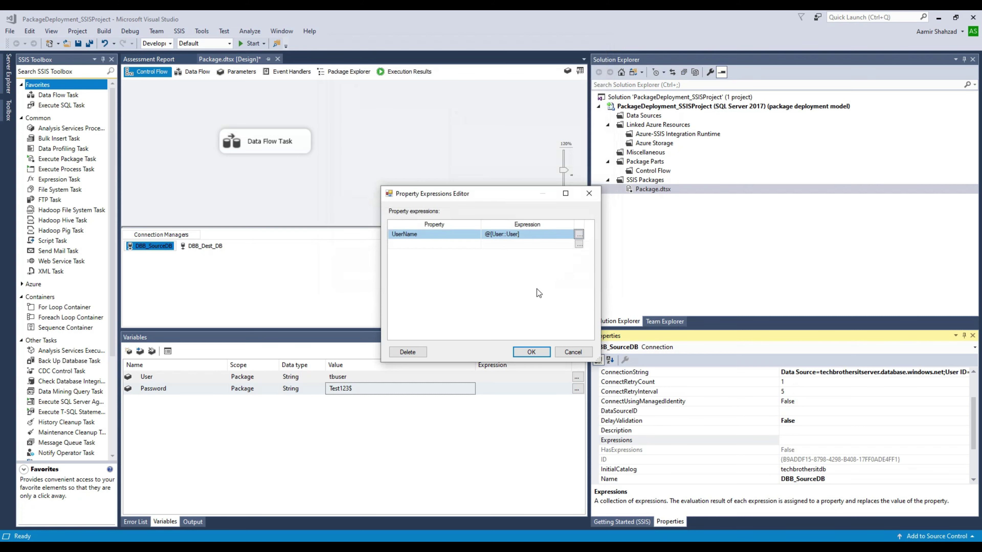
Step: Add a second expression binding Password to @[User::Password] and save both expressions
left_click(580, 244)
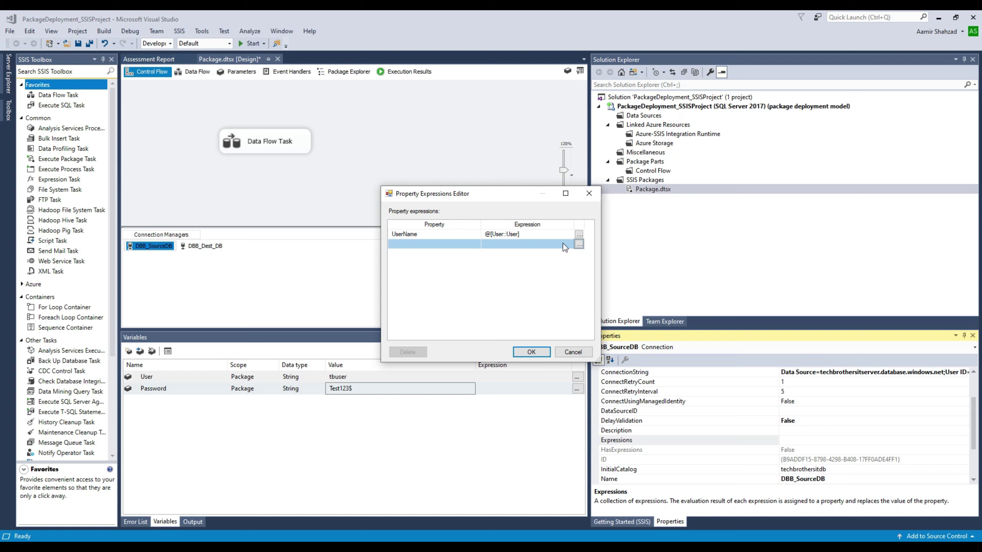
left_click(471, 243)
left_click(476, 245)
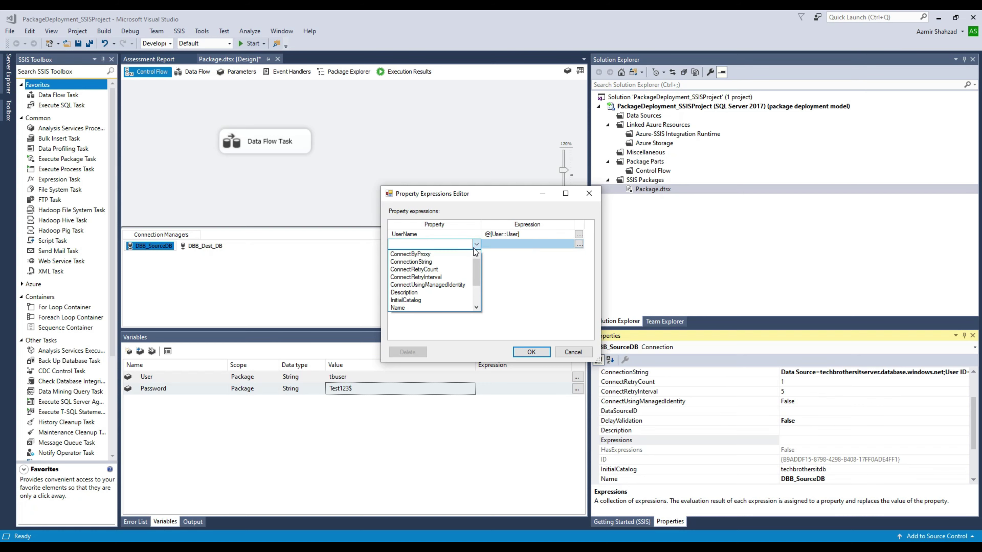
scroll(479, 300, "down", 1)
scroll(479, 300, "down", 1)
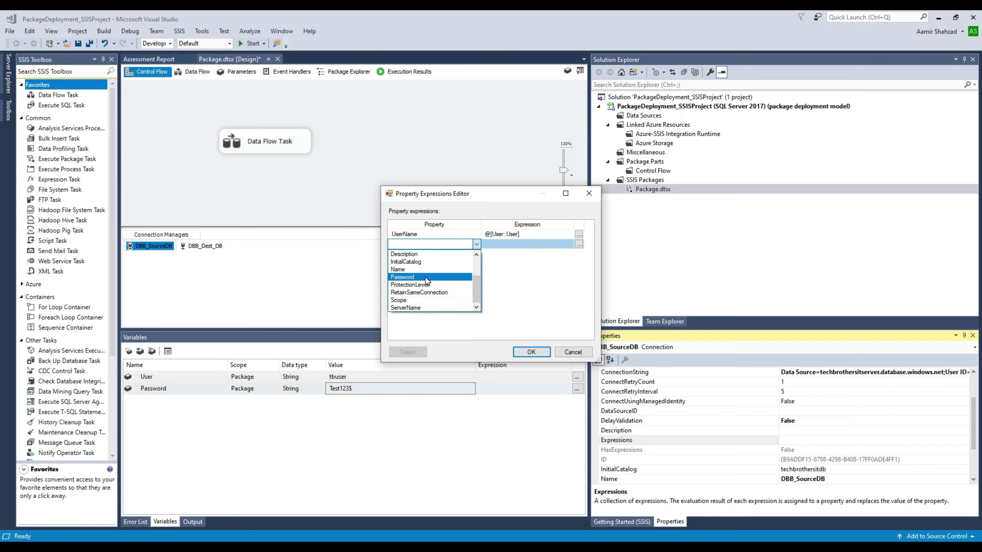
left_click(425, 277)
left_click(579, 244)
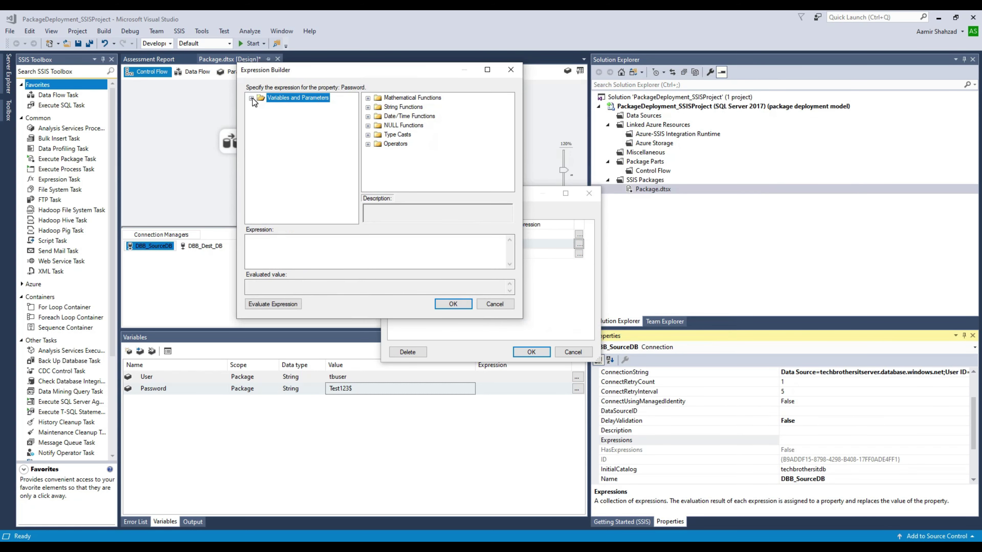
left_click(251, 98)
left_click_drag(296, 116, 317, 243)
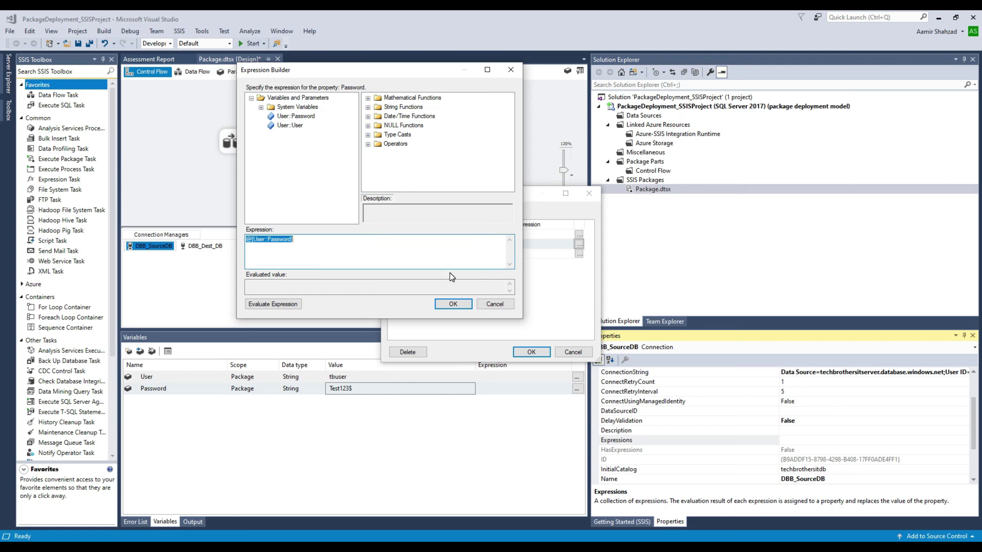
left_click(453, 304)
left_click(528, 348)
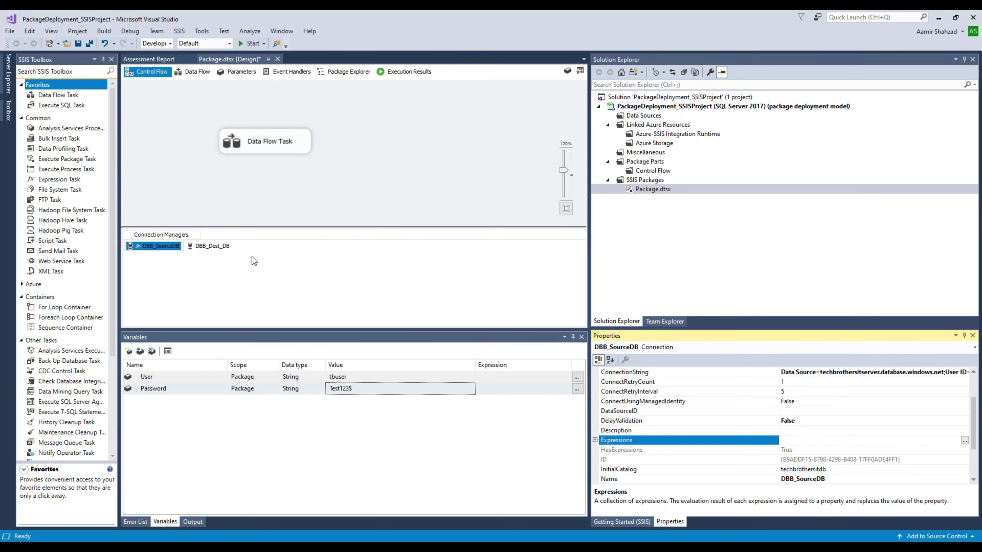
left_click(220, 246)
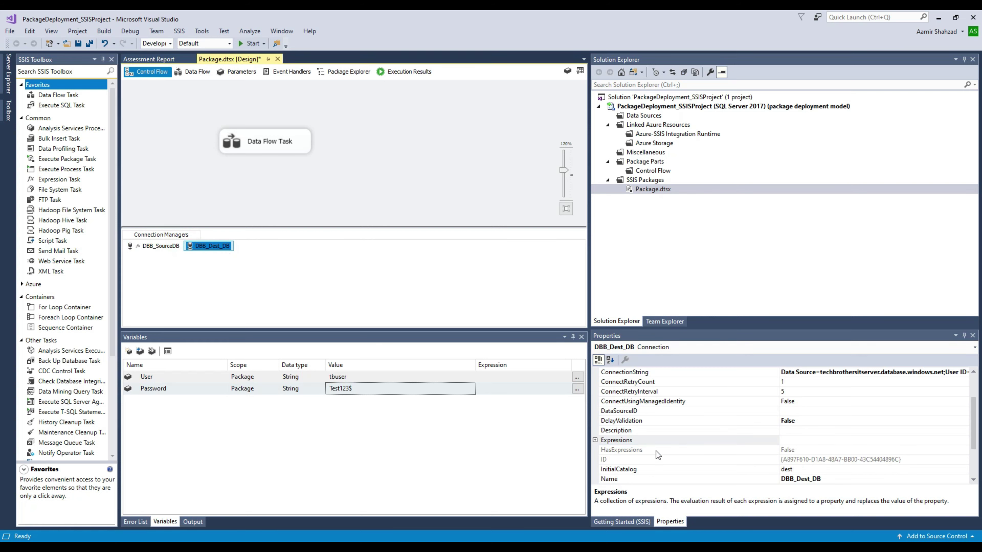
Step: Add a DBB_Dest_DB property expression binding UserName to @[User::User]
left_click(600, 440)
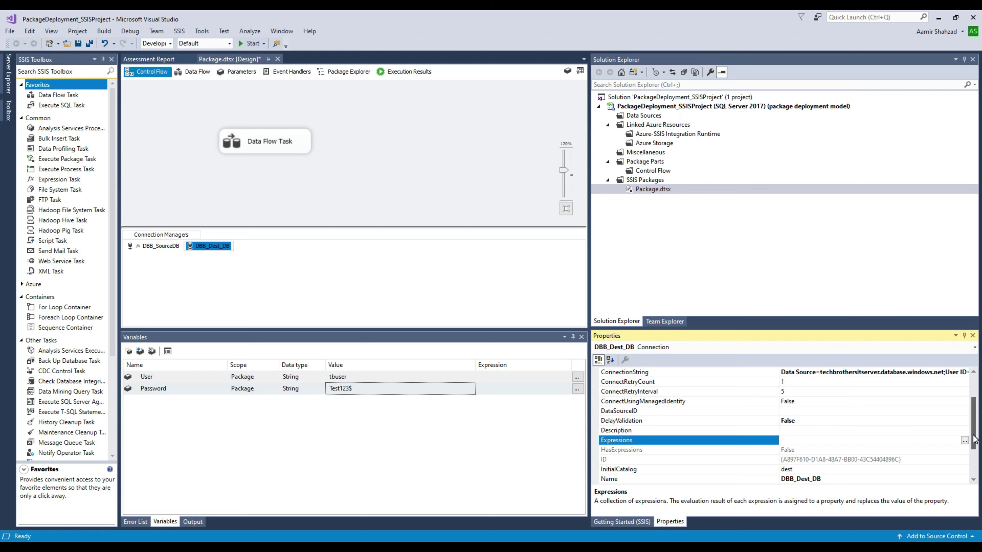
scroll(973, 440, "down", 2)
left_click(965, 421)
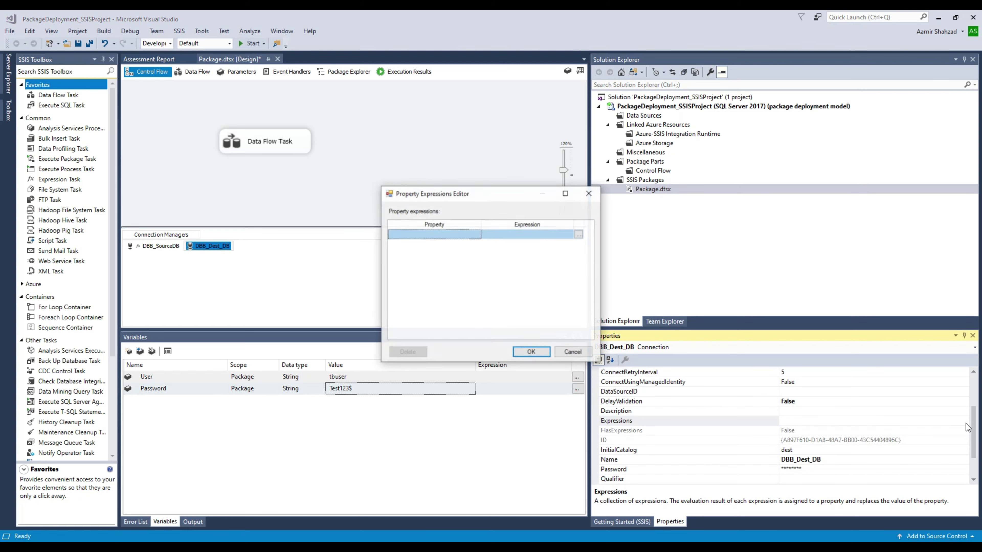
left_click(462, 237)
left_click(476, 234)
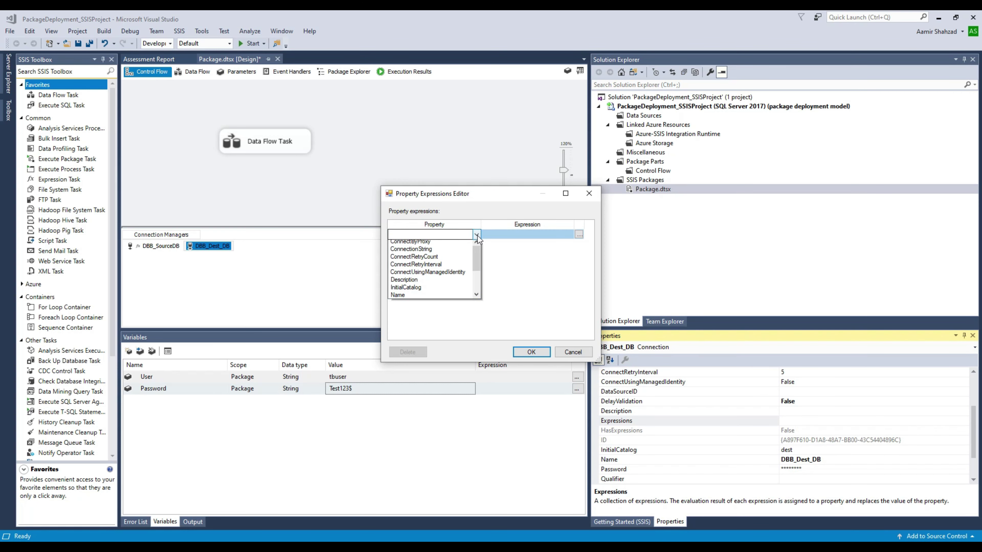
left_click_drag(475, 272, 477, 281)
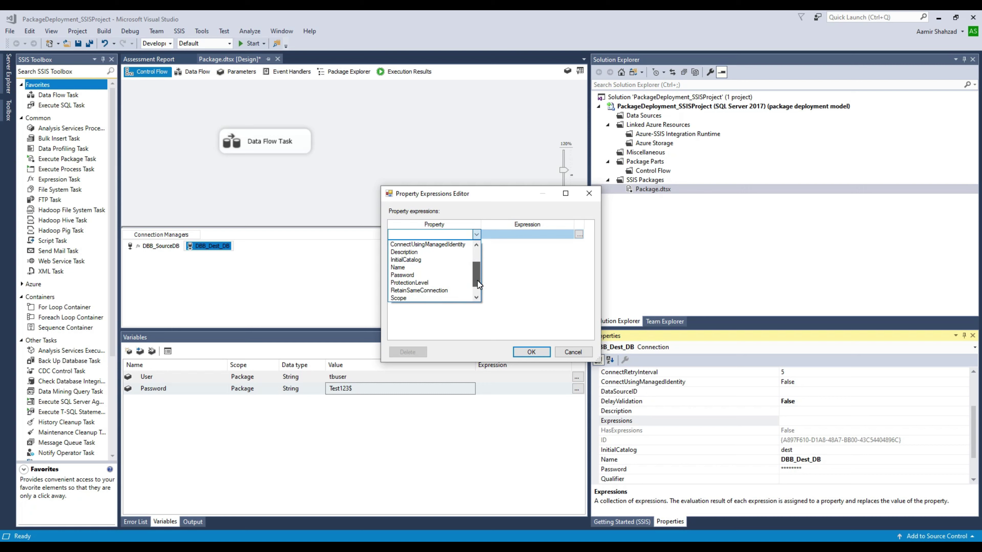
left_click(476, 299)
left_click(476, 298)
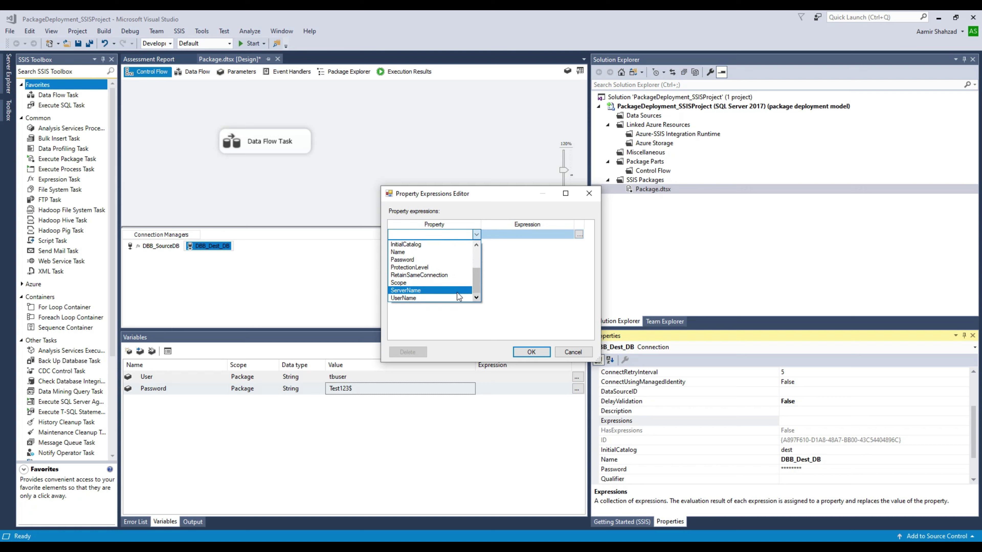
left_click(426, 299)
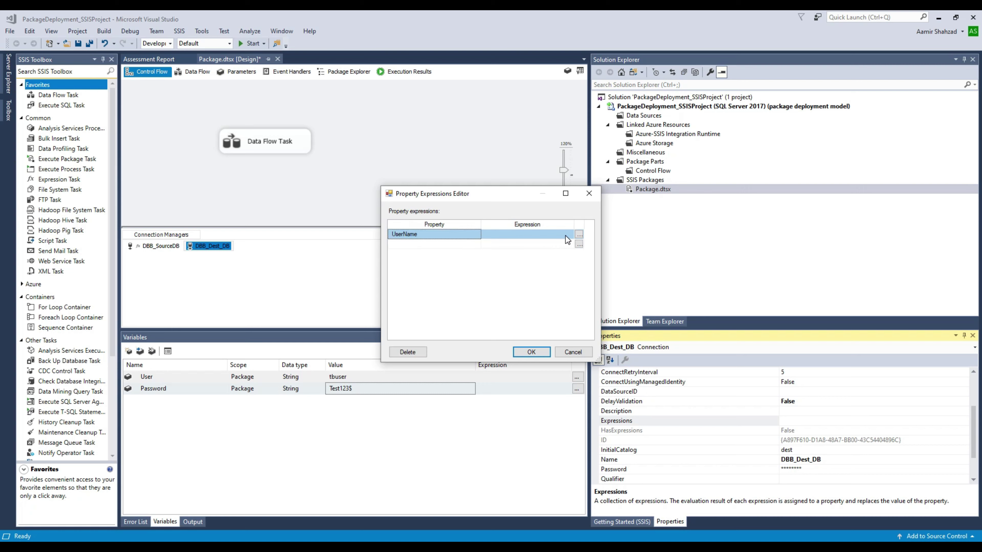
left_click(578, 234)
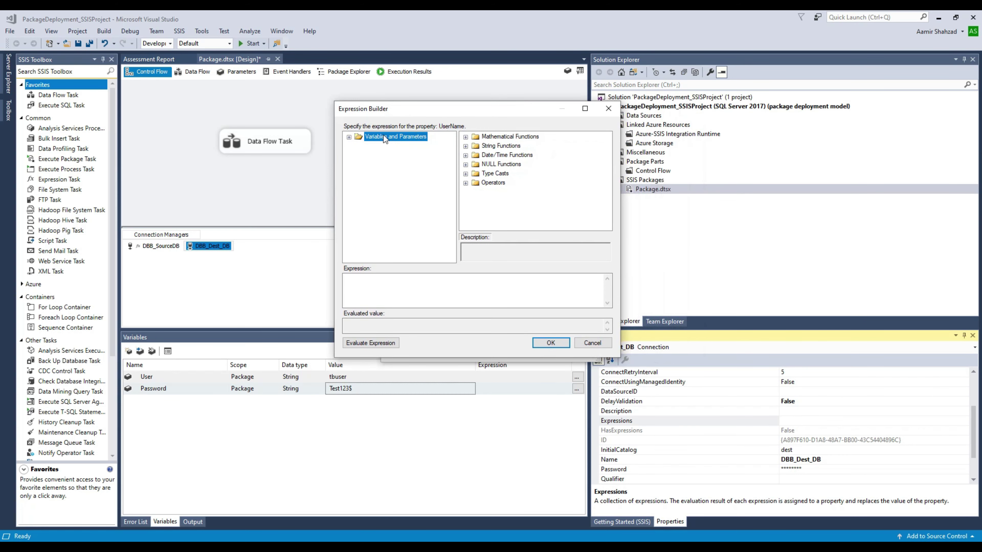
left_click(349, 137)
left_click_drag(384, 166, 409, 297)
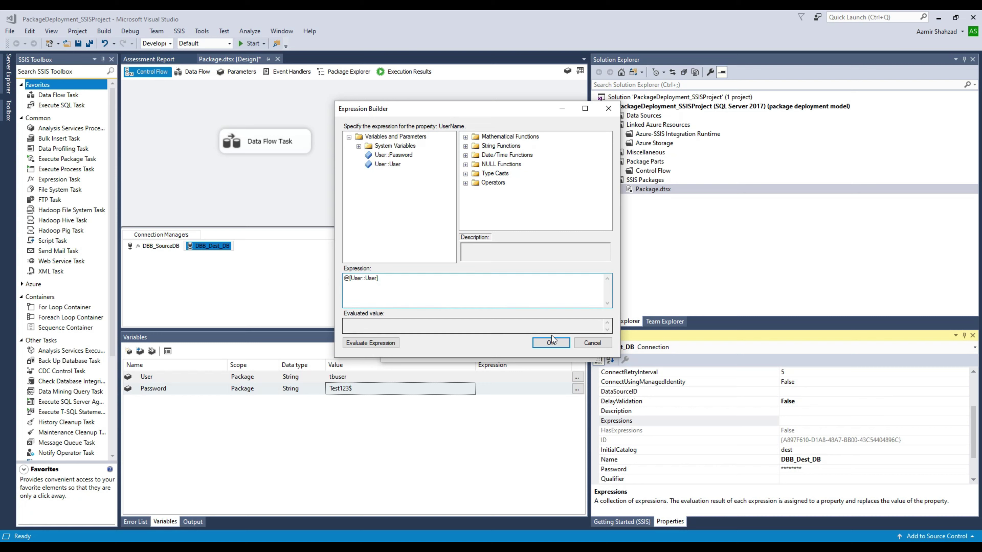
left_click(551, 343)
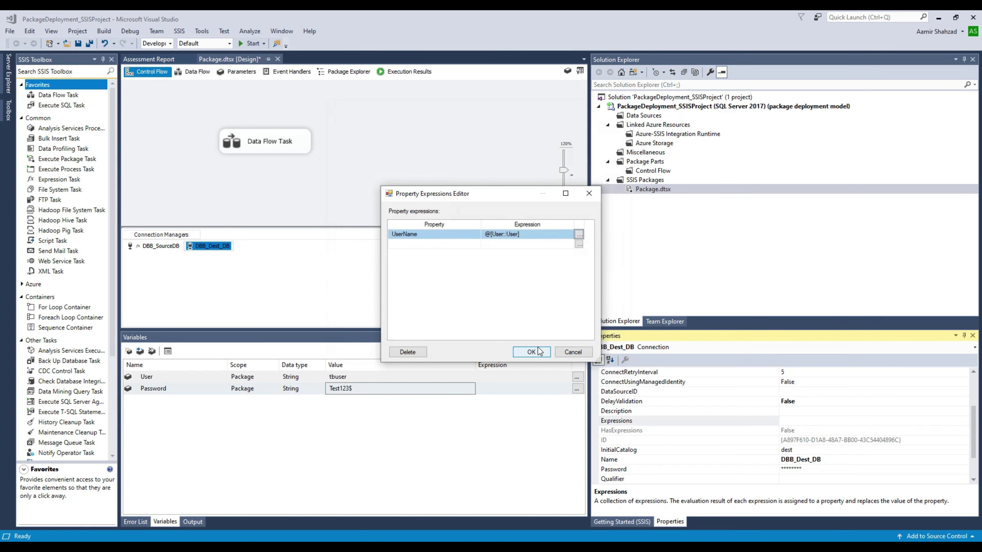
Step: Bind DBB_Dest_DB's Password to @[User::Password], apply the expressions, and save all
left_click(577, 247)
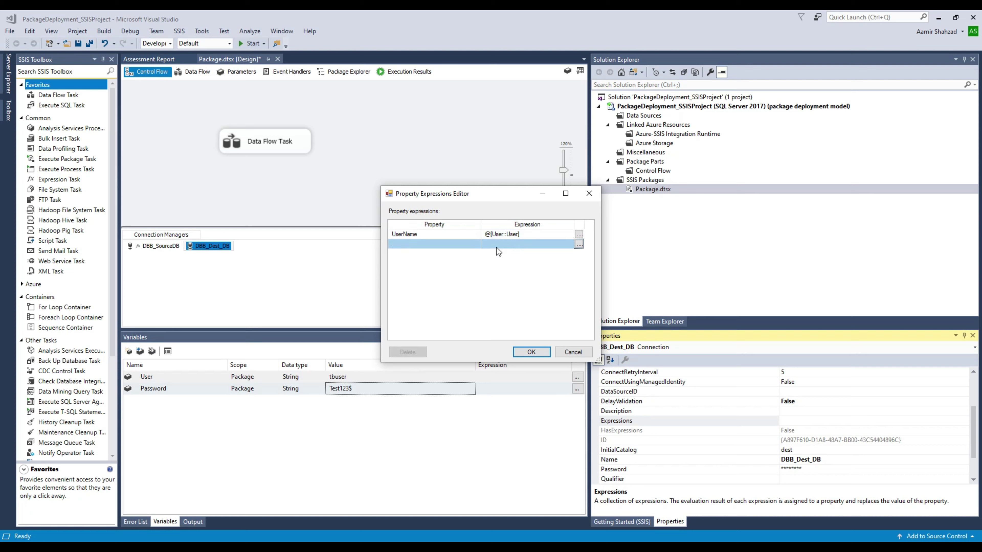
left_click(464, 242)
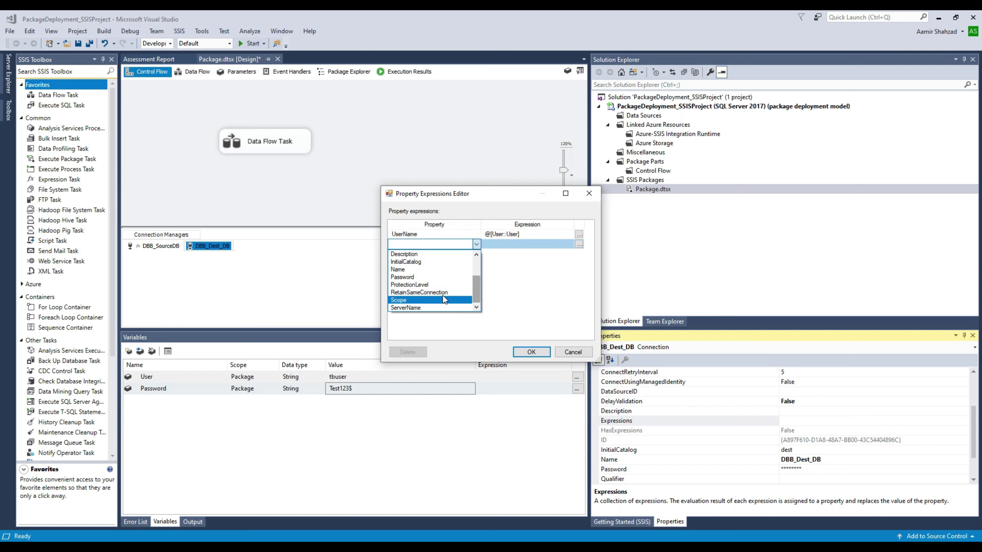
left_click(424, 278)
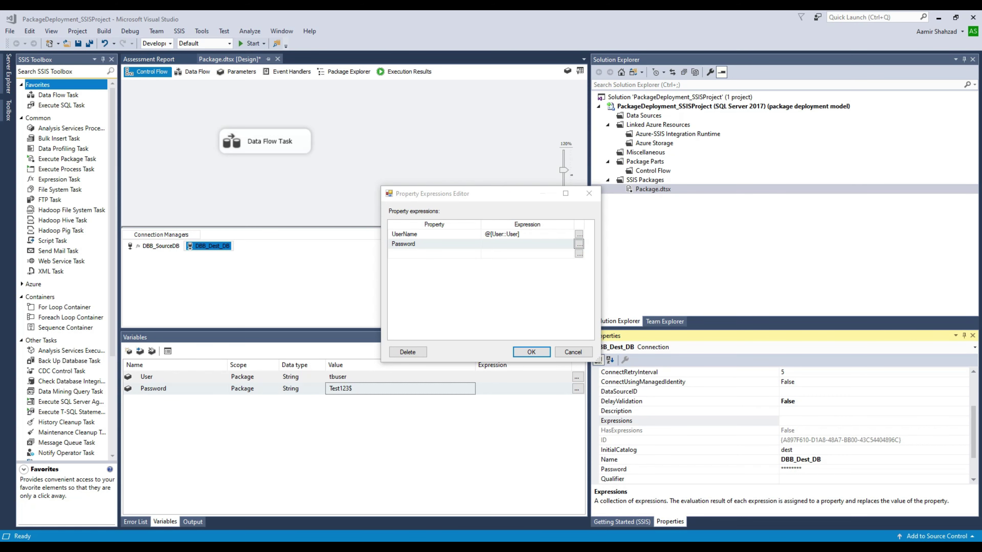
left_click(579, 243)
left_click_drag(586, 46, 534, 77)
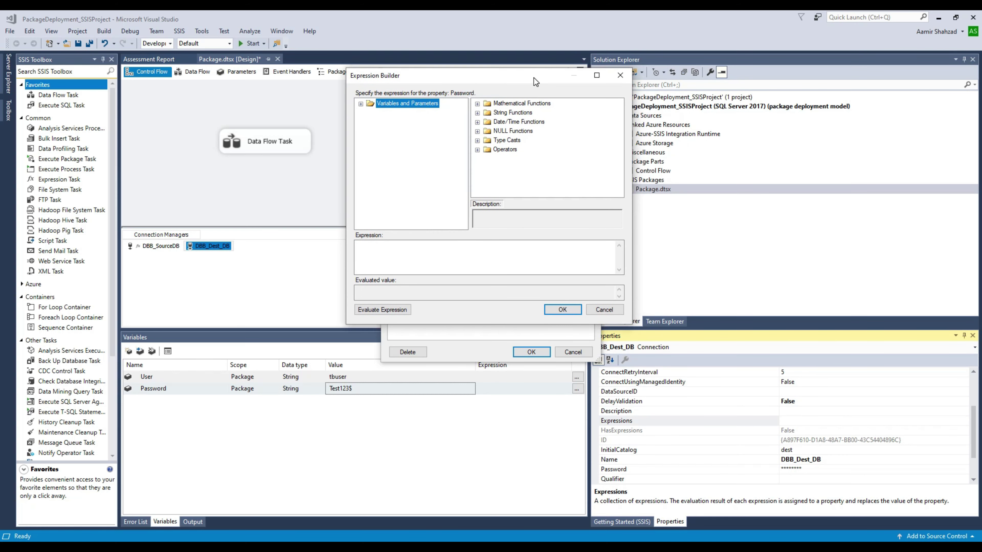
left_click(360, 104)
left_click_drag(470, 272, 472, 270)
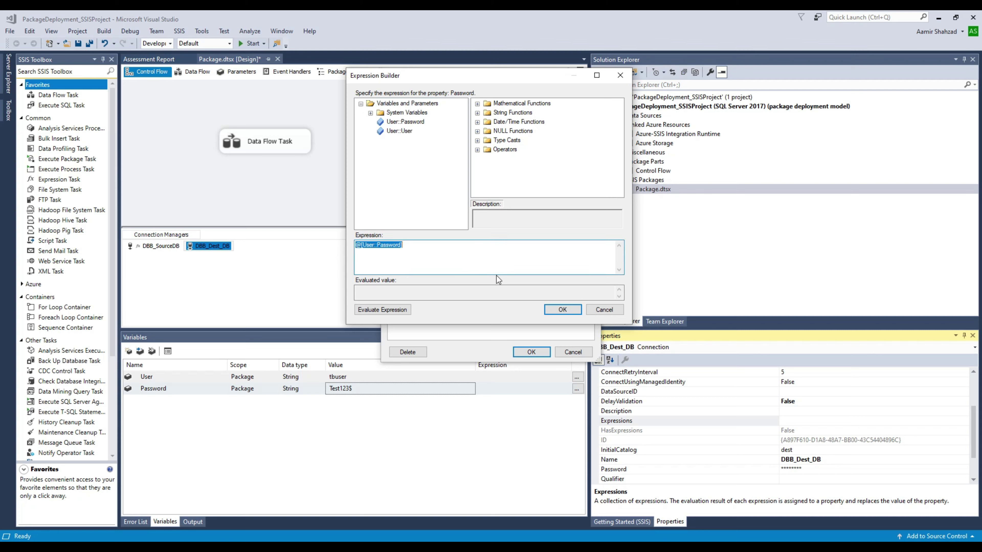
left_click(494, 260)
left_click(562, 309)
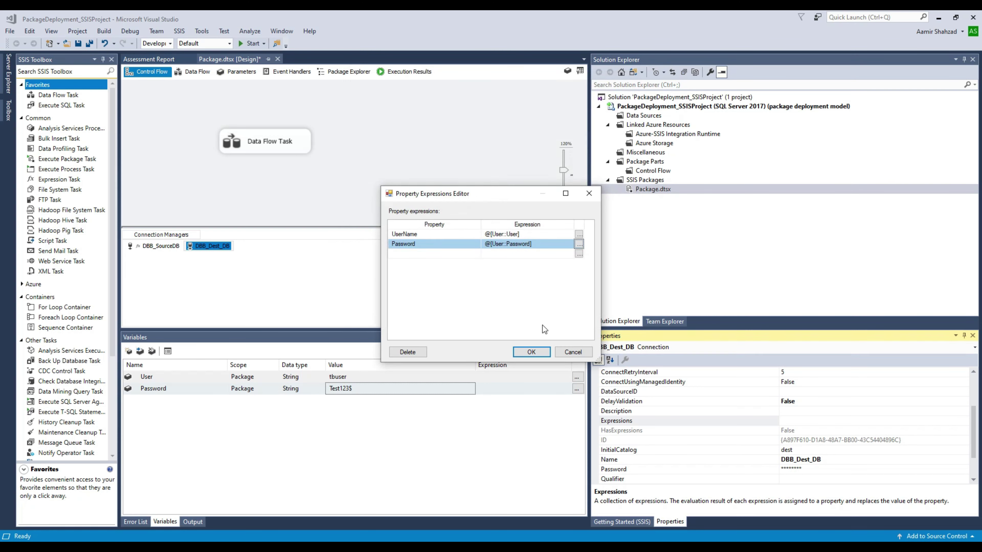
left_click(531, 351)
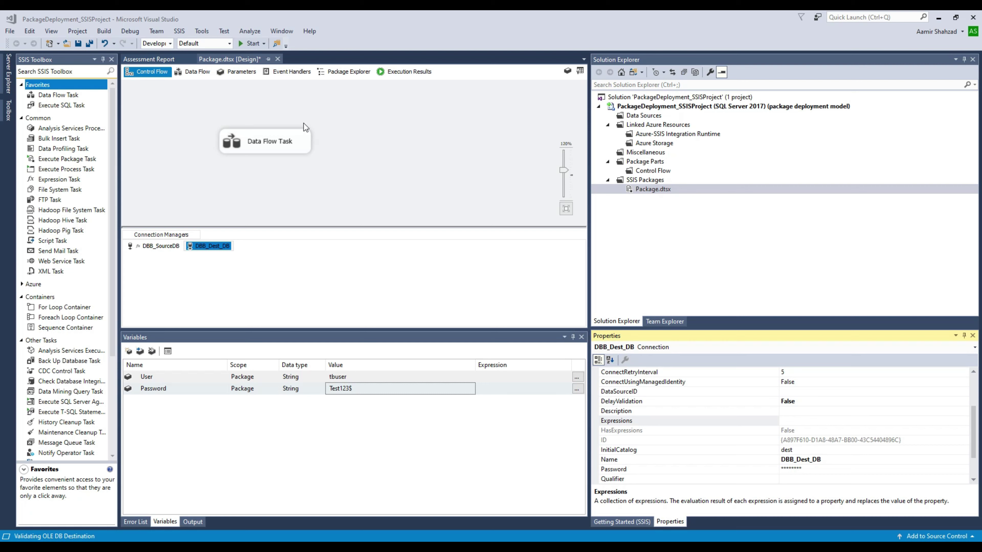
left_click(89, 44)
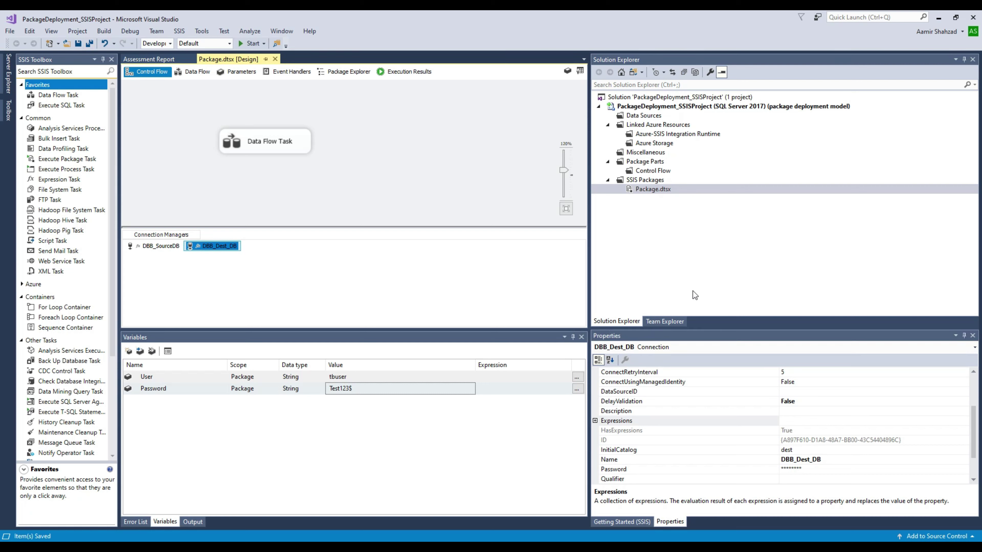
Step: Remove the last character of the Password variable's value, then execute Package.dtsx
left_click(379, 133)
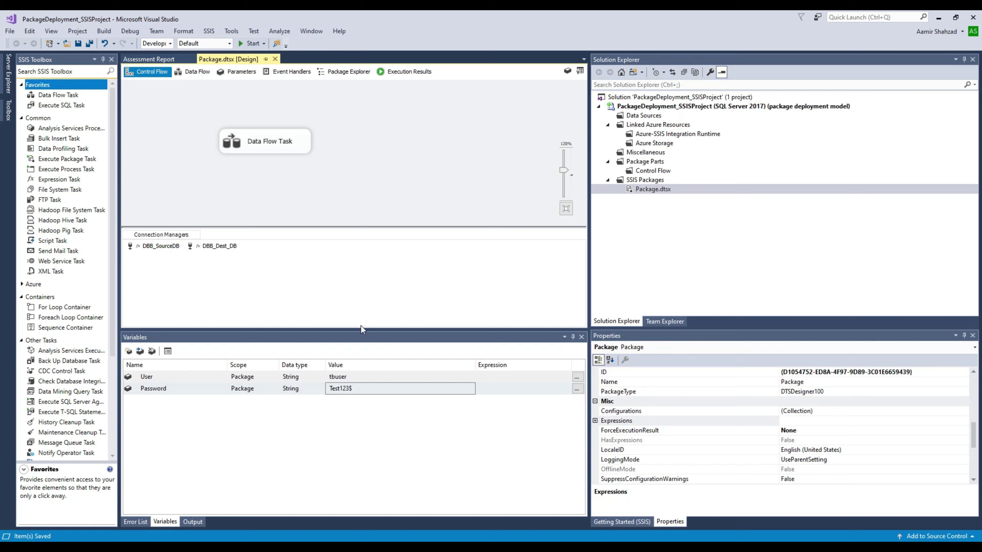
left_click(356, 376)
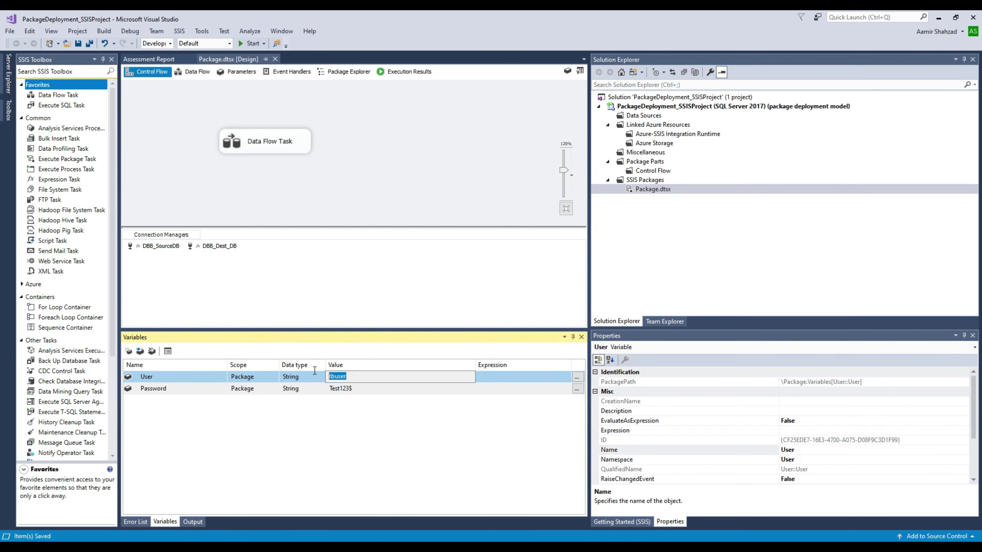
left_click(357, 388)
mouse_move(365, 389)
left_mouse_down()
mouse_move(325, 386)
mouse_move(349, 388)
left_mouse_up()
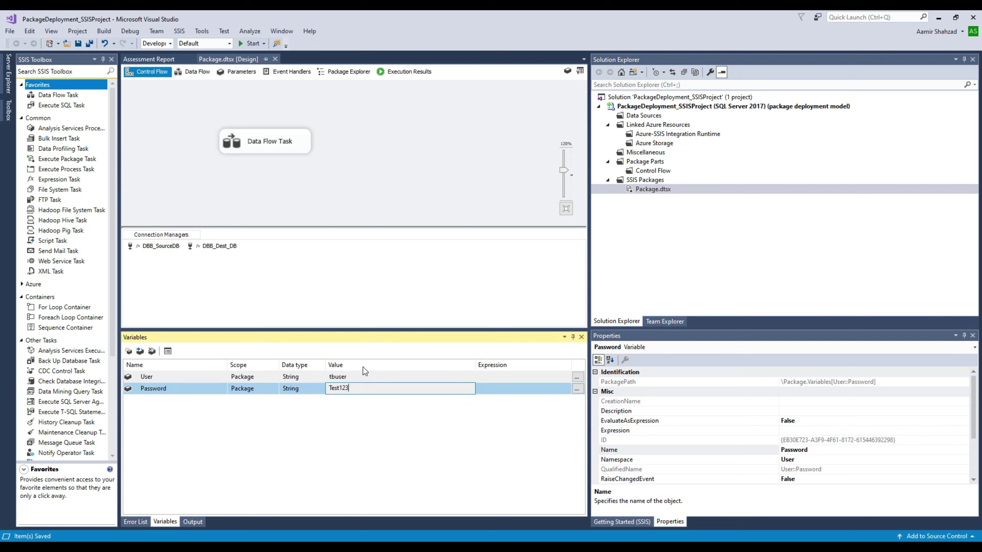
left_click(384, 173)
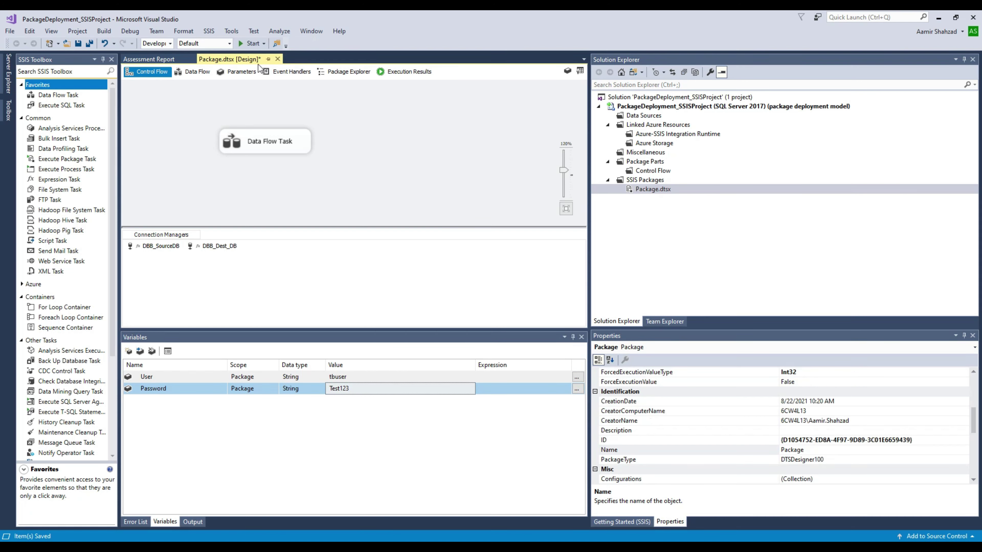
right_click(655, 189)
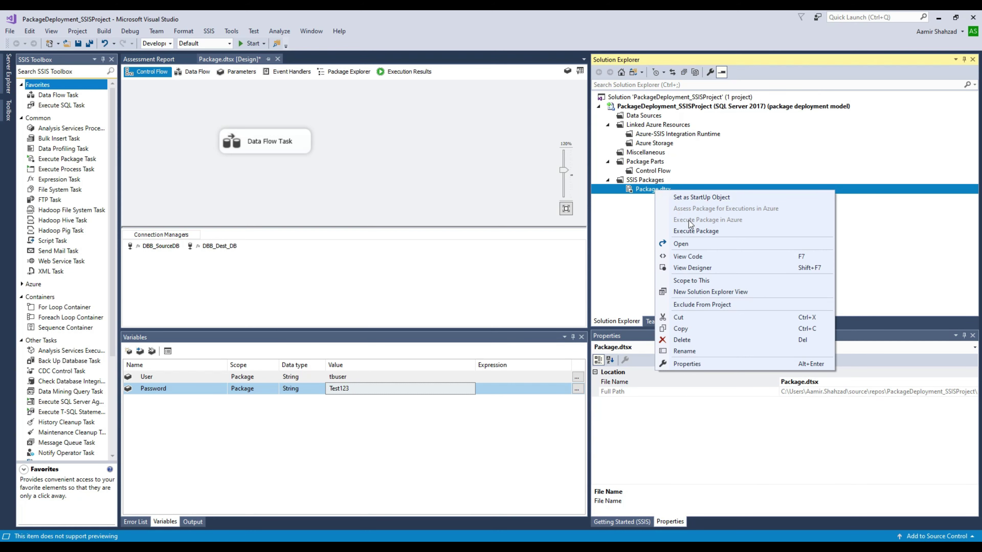
left_click(694, 232)
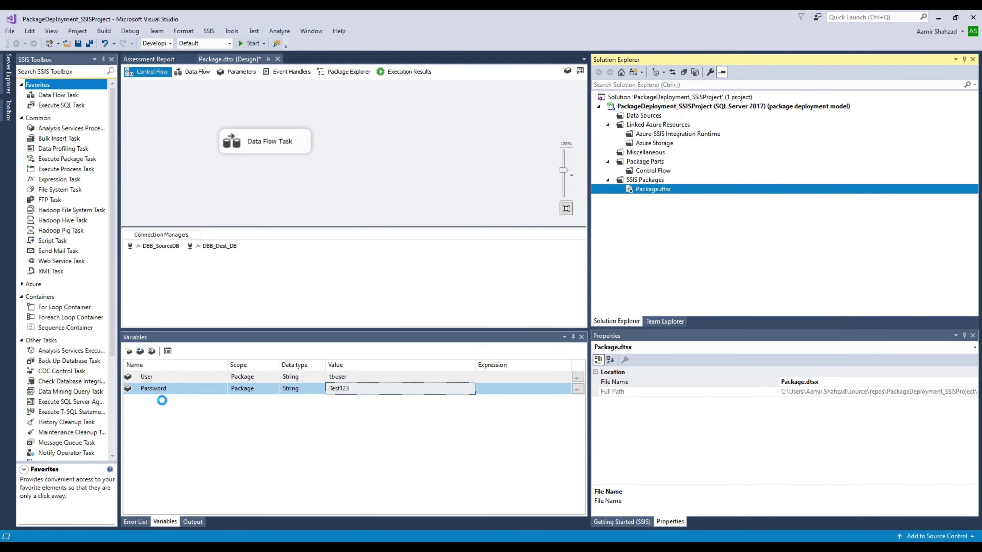
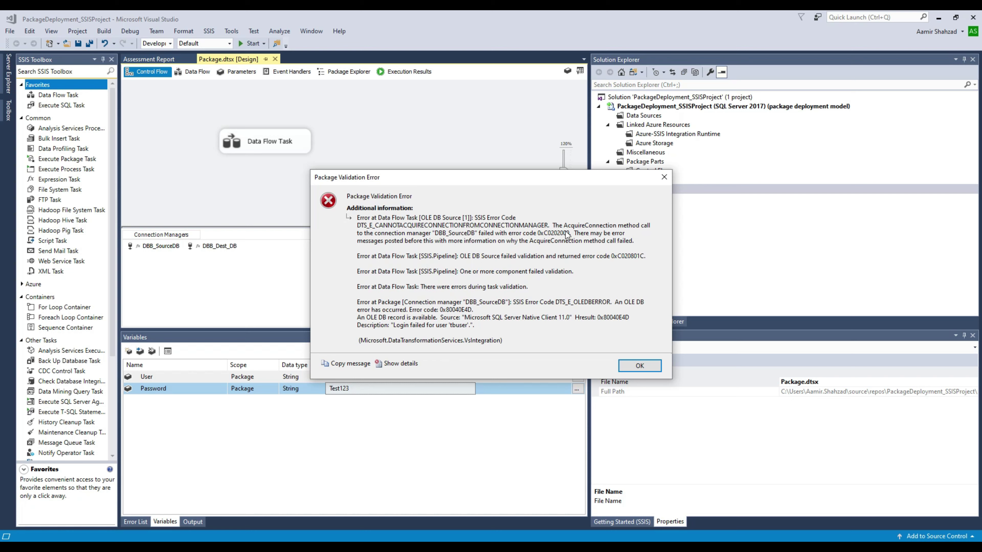
Step: Dismiss the validation error and append '$' back onto the Password variable's value
left_click(640, 365)
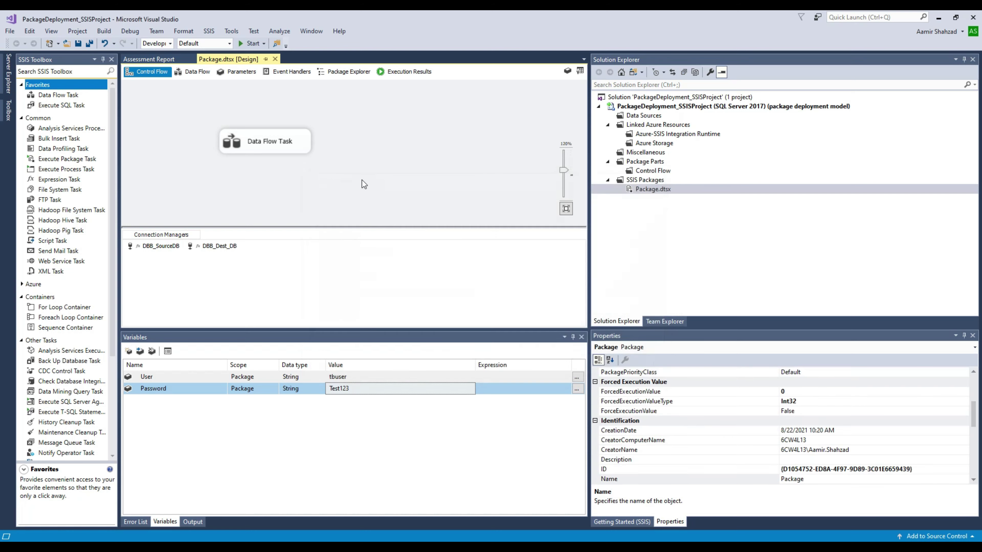
left_click(386, 390)
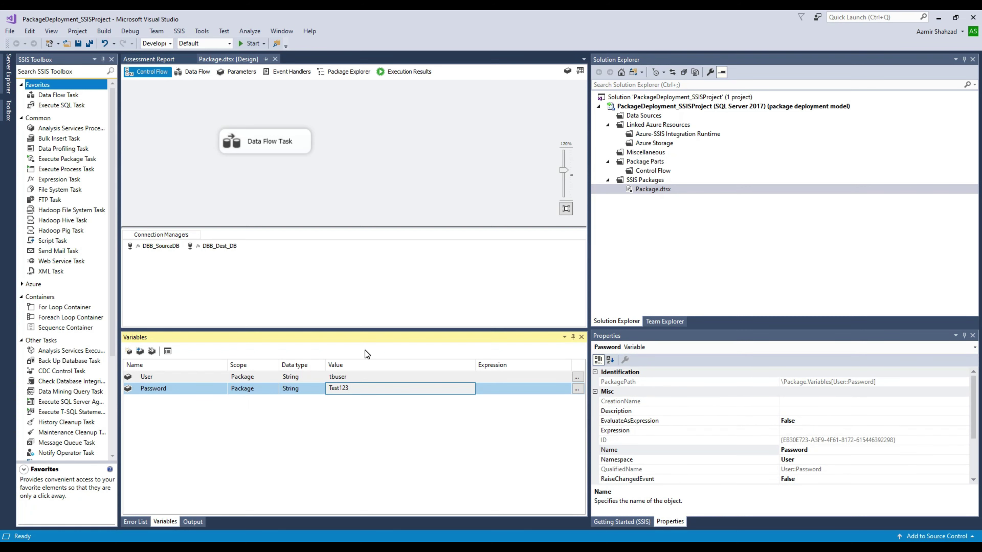
type("$")
left_click(198, 445)
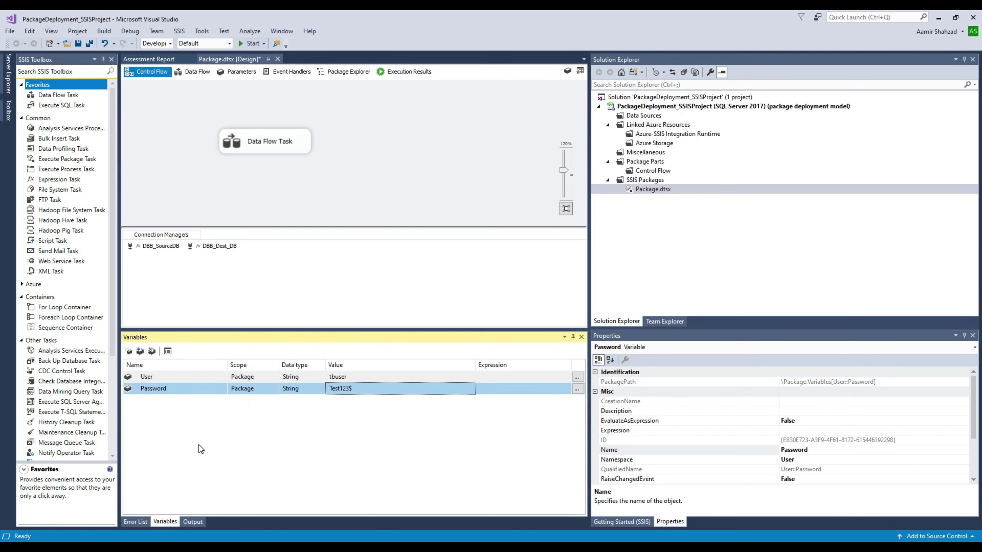
left_click(427, 136)
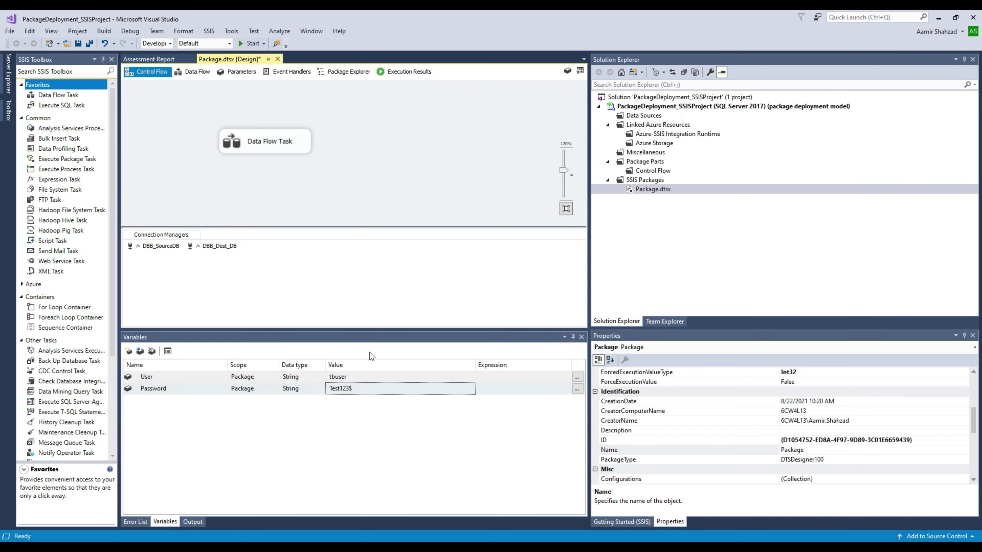
left_click(348, 376)
left_click(324, 388)
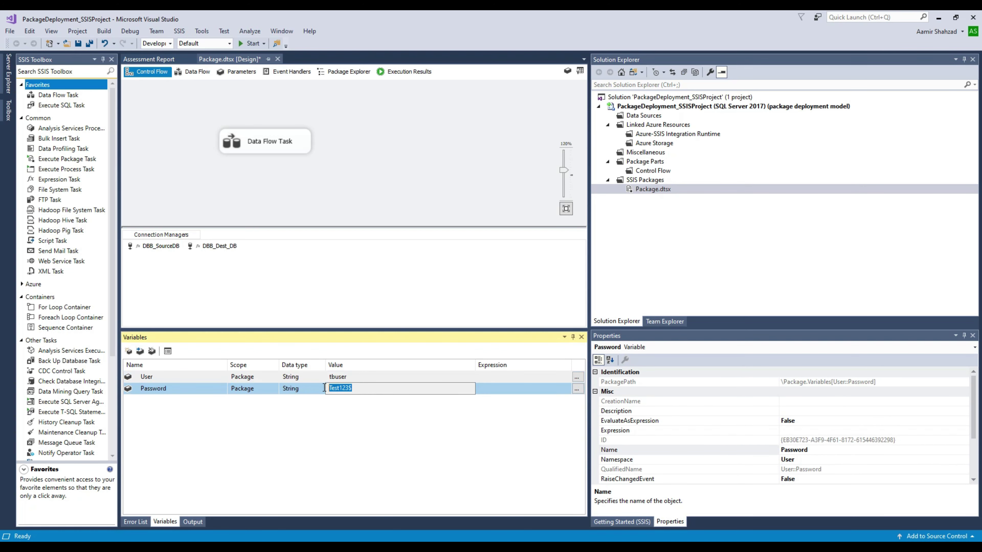
left_click(362, 187)
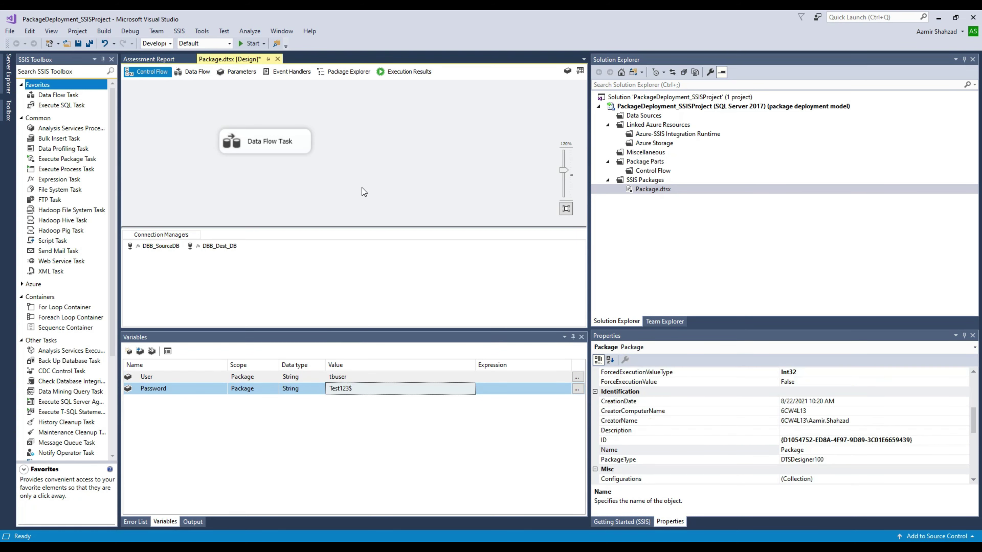
right_click(354, 129)
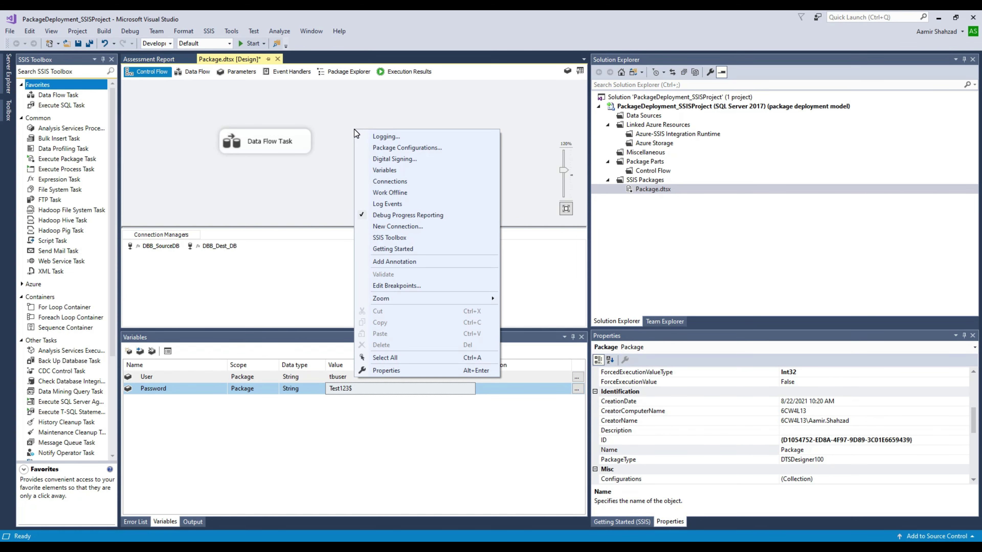
Step: Enable package configurations and start a new XML configuration file in the Package Configuration Wizard
left_click(391, 149)
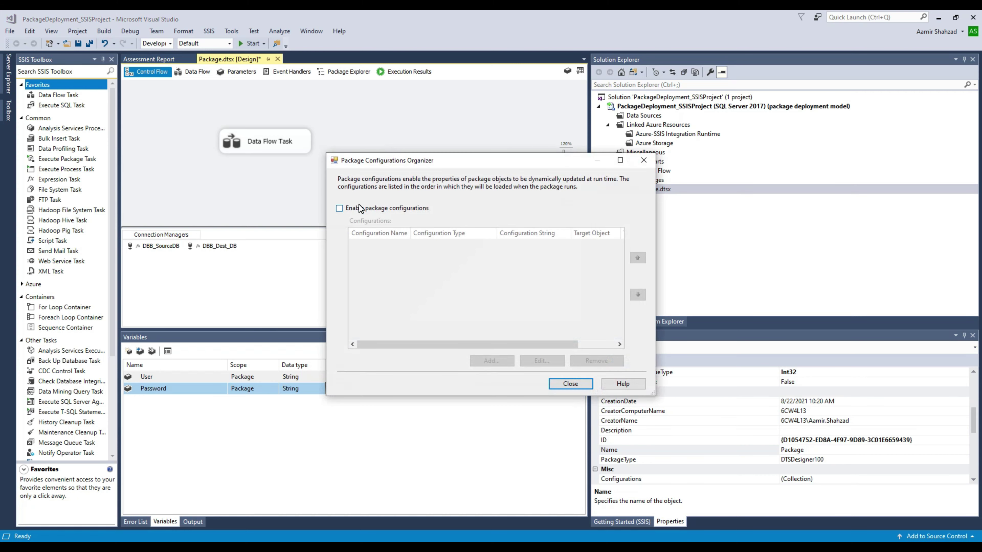
left_click(340, 208)
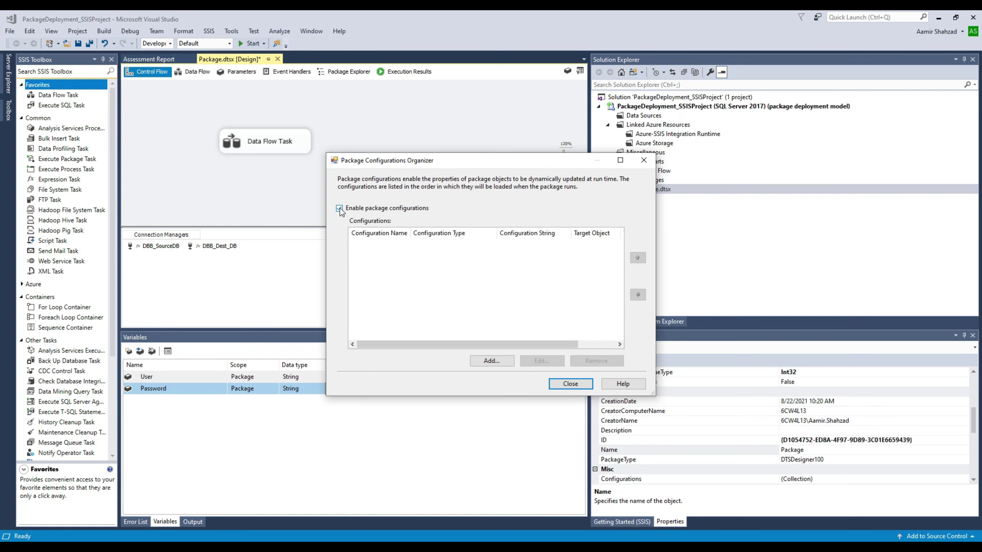
left_click(492, 361)
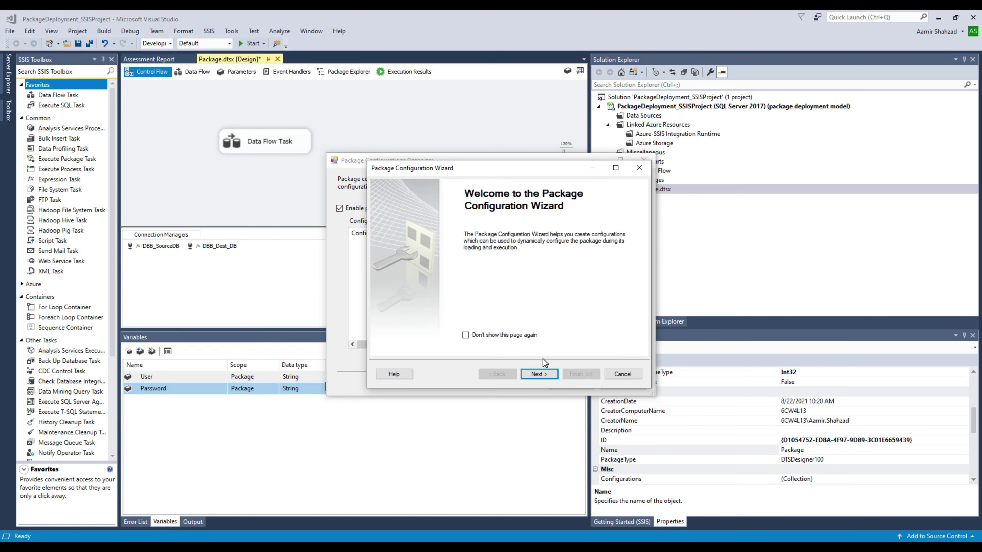
left_click(537, 374)
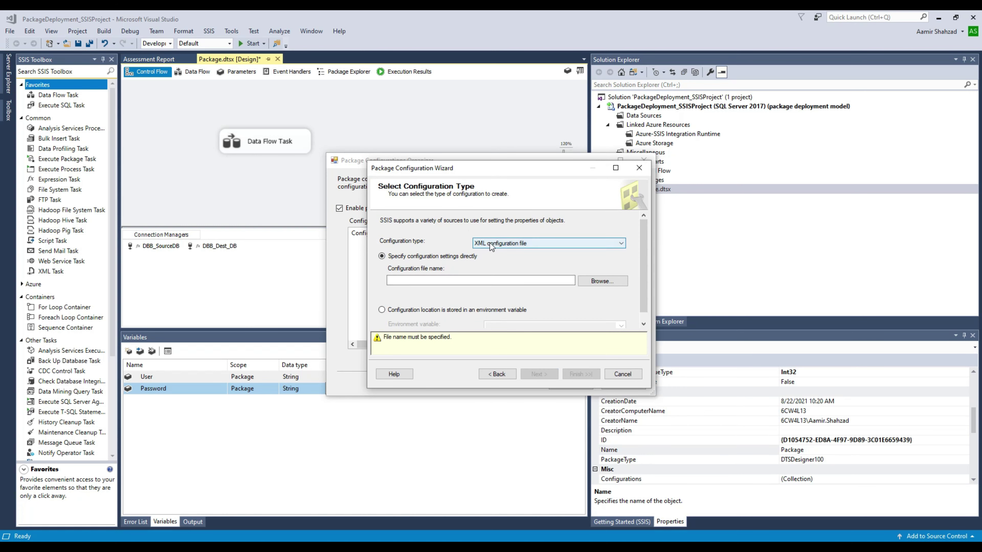
left_click(507, 242)
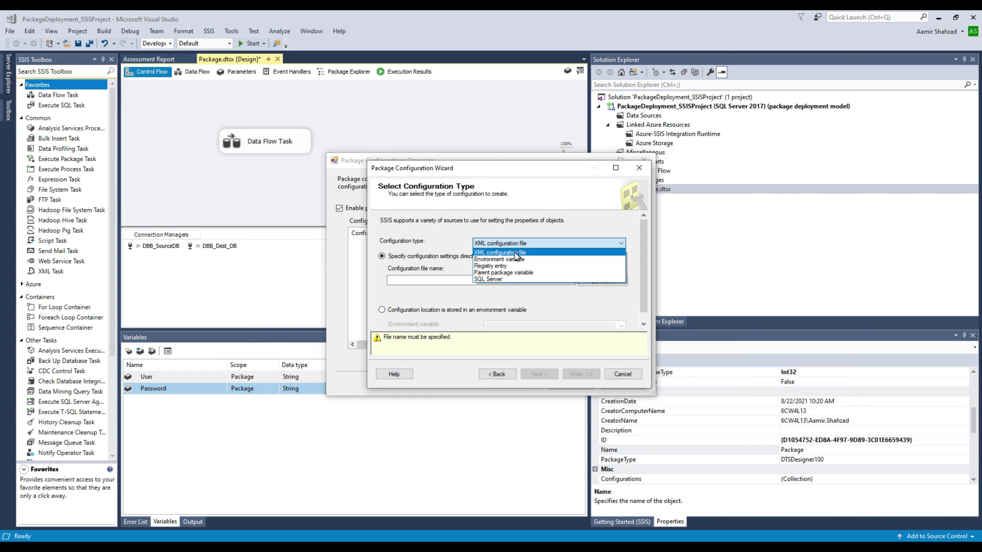
left_click(513, 230)
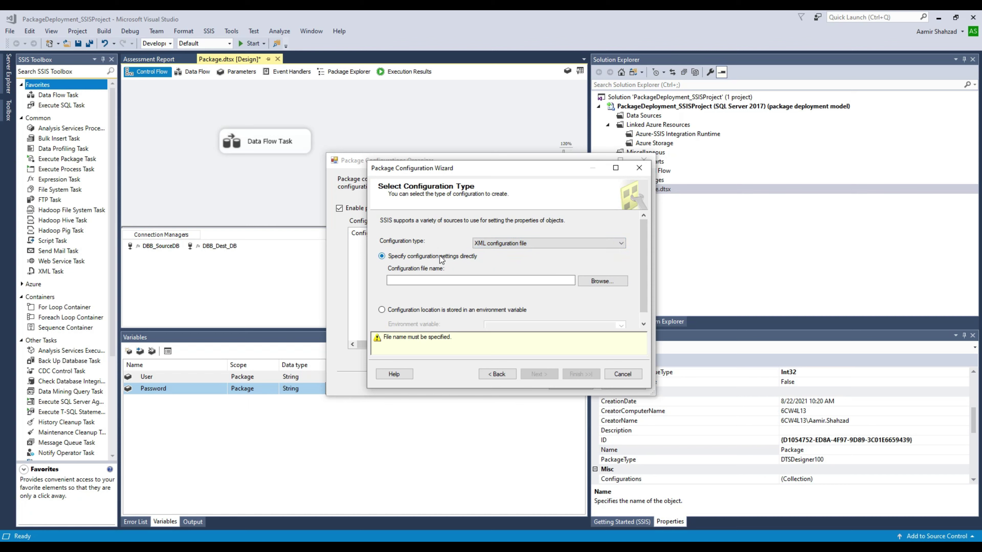
left_click(593, 281)
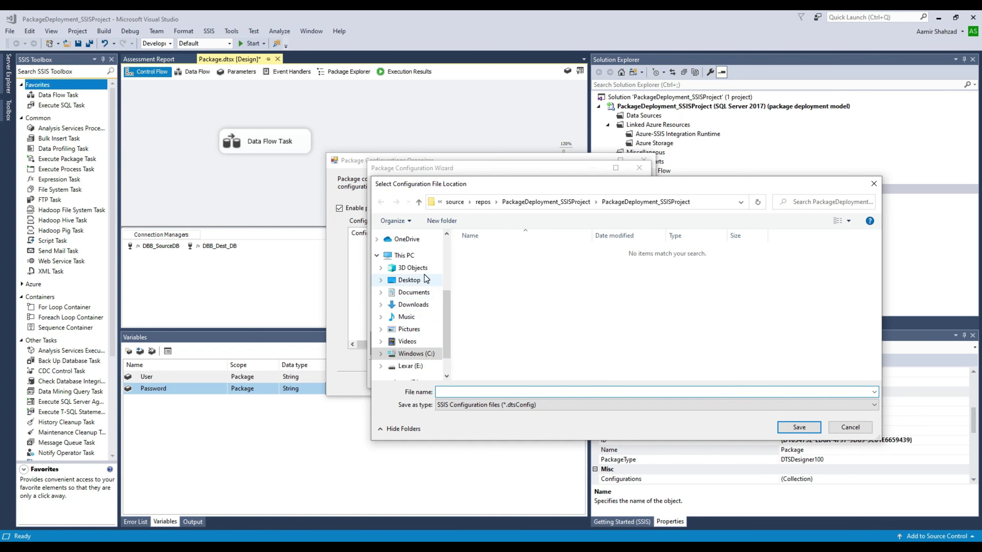
Step: Save the configuration as Config_Pkg_Customer.dtsConfig in Desktop\SSIS Package Deployment and continue
left_click(420, 283)
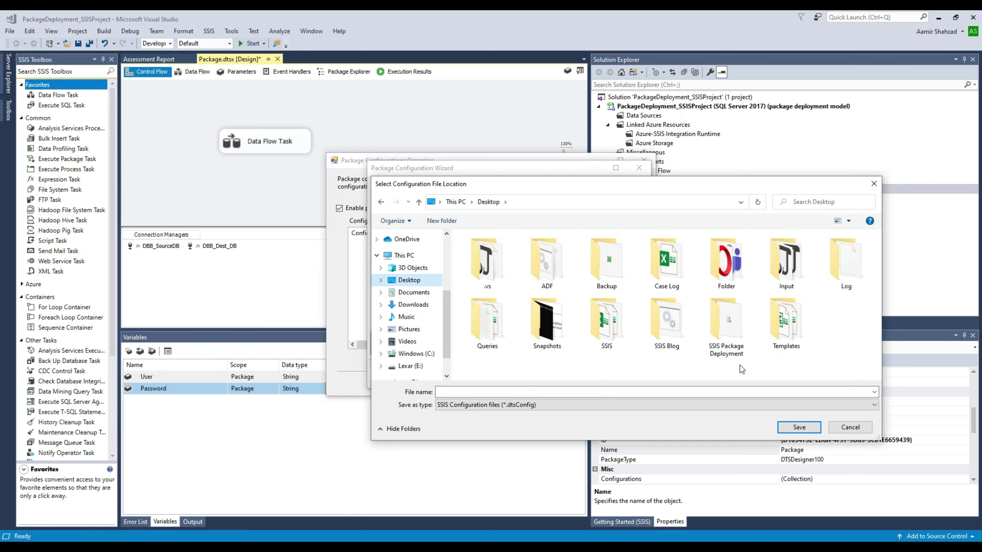
left_click(728, 353)
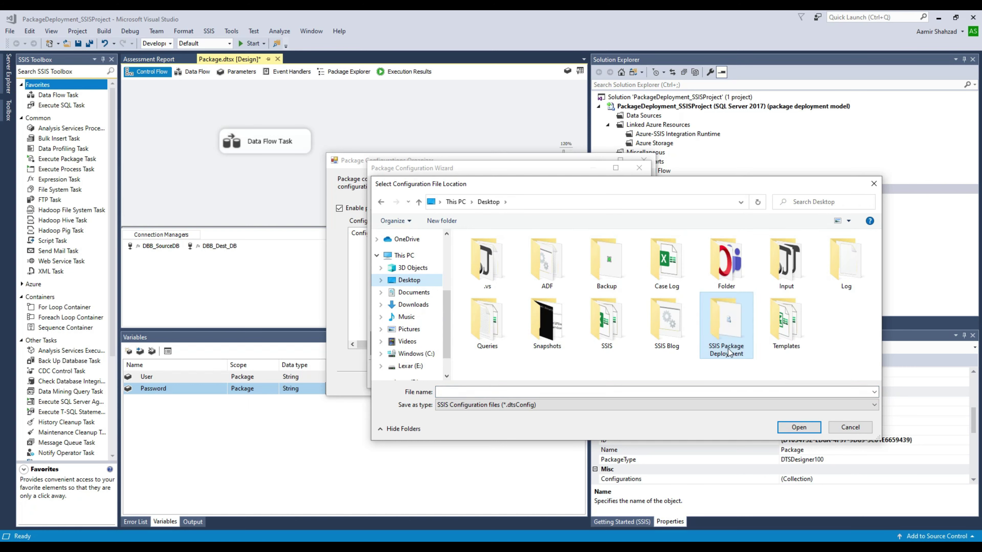
double_click(729, 332)
left_click(542, 252)
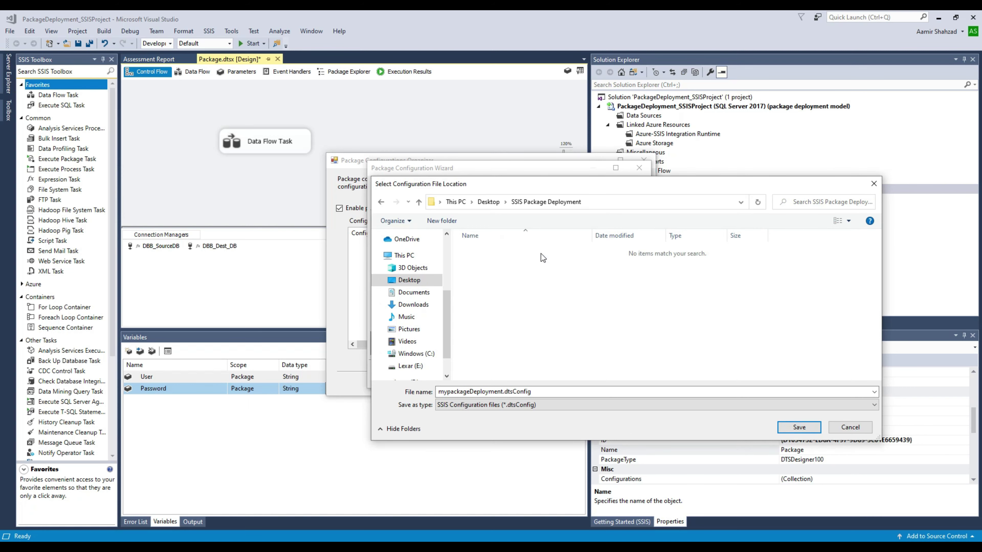
double_click(486, 393)
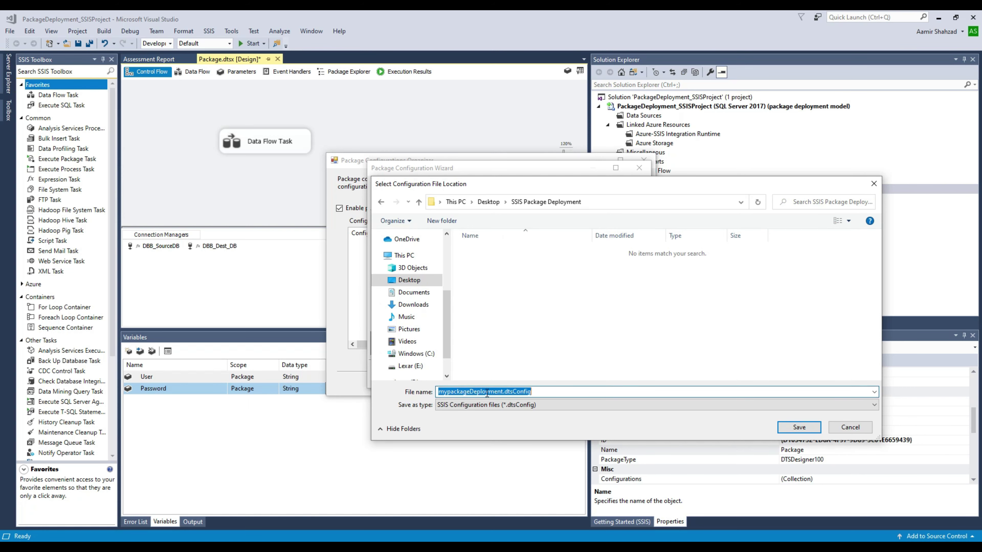
left_click(513, 392)
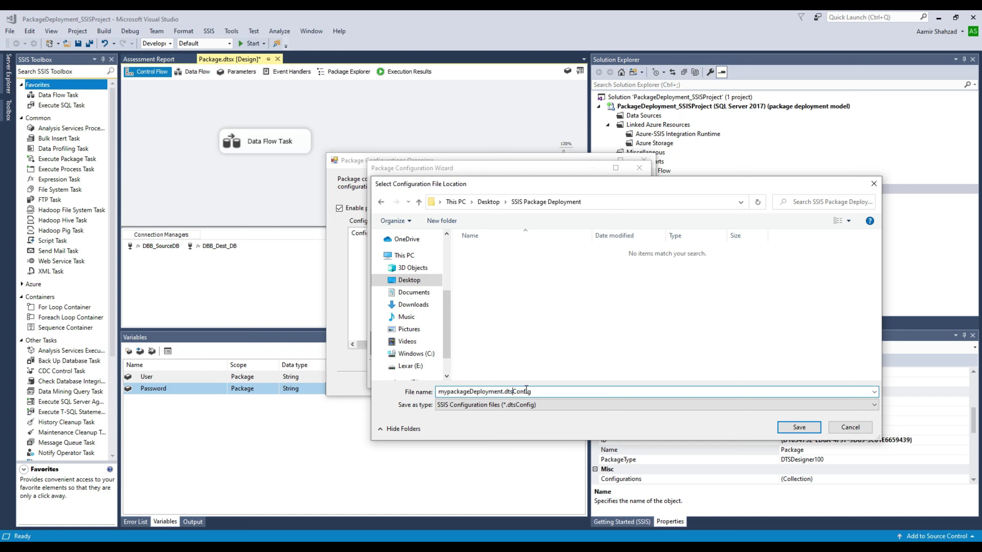
double_click(503, 392)
left_click(503, 393)
left_click_drag(504, 392, 429, 392)
type("Config_Pkg_Customer")
left_click(800, 428)
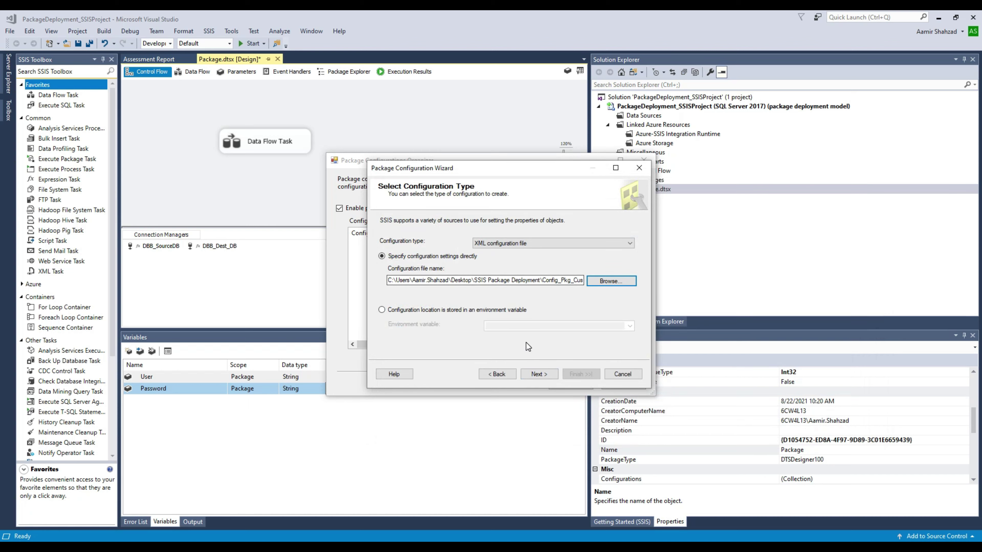
left_click(539, 374)
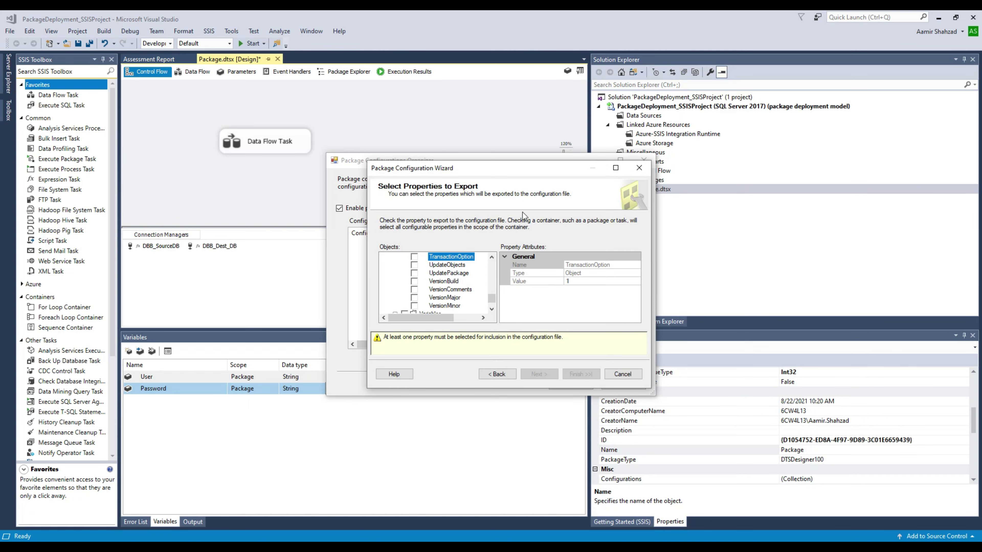
Step: Maximize the wizard and mark the Password variable's Value property for export
left_click(615, 169)
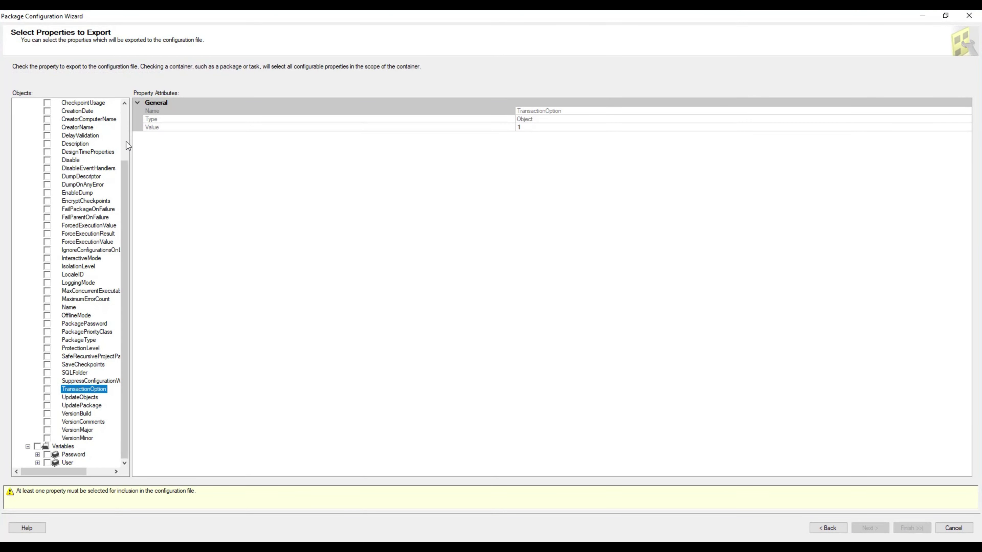
left_click(127, 114)
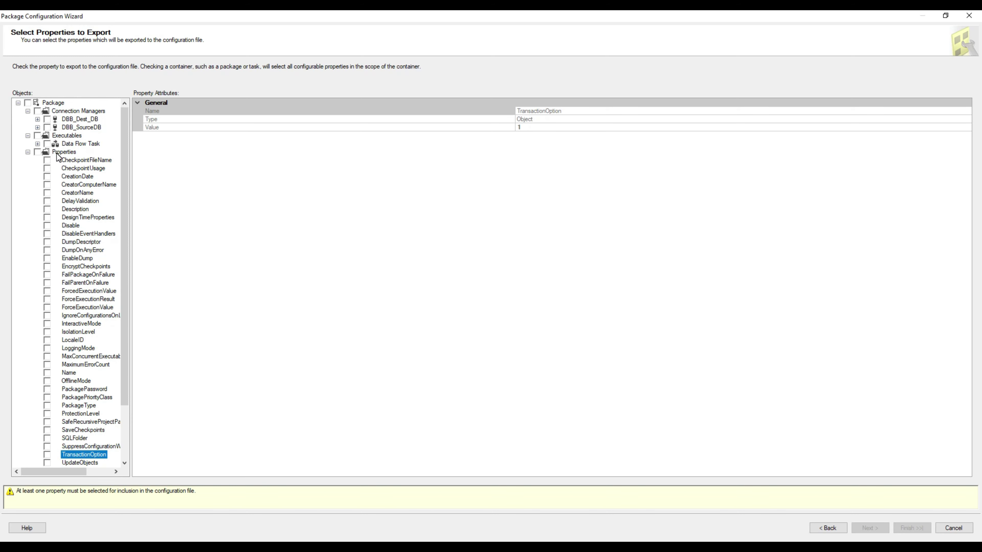
left_click(28, 152)
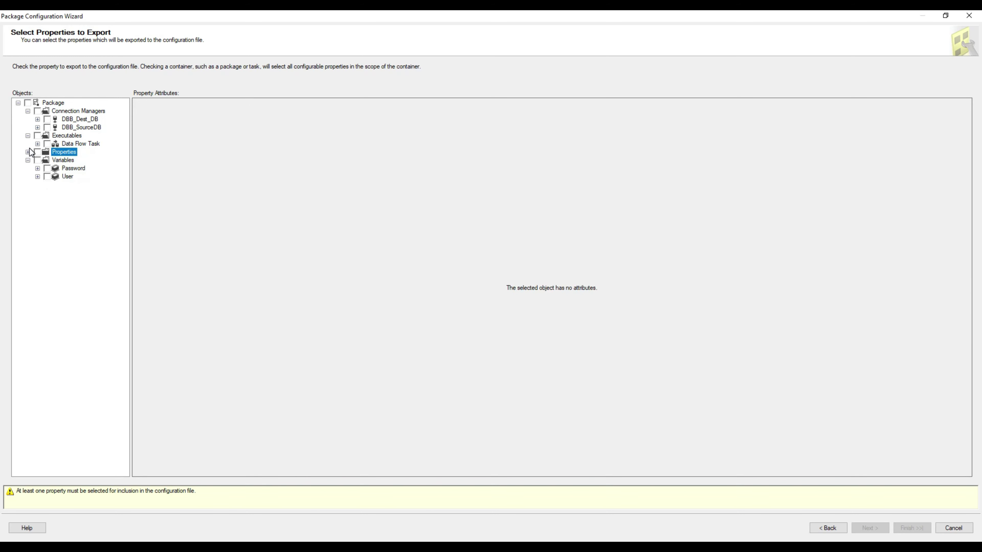
left_click(38, 168)
left_click(47, 176)
left_click(67, 251)
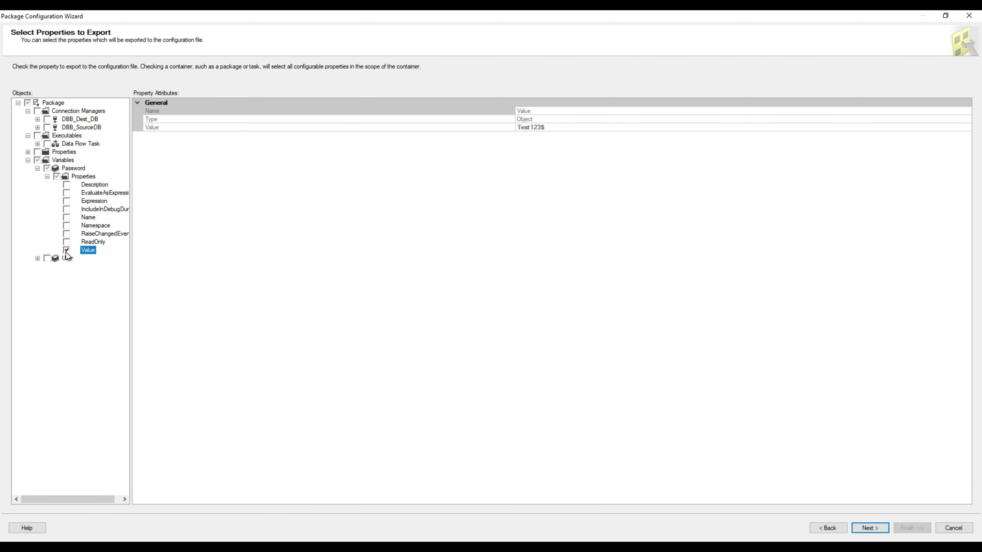
left_click_drag(130, 234, 208, 236)
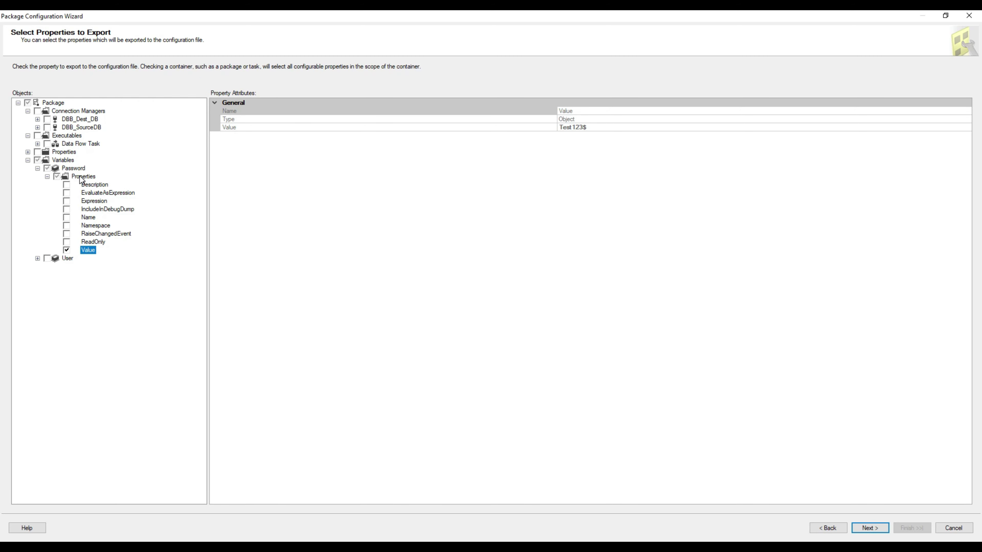
Step: Also mark the User variable's Value property and move to the review page
left_click(37, 258)
left_click(47, 267)
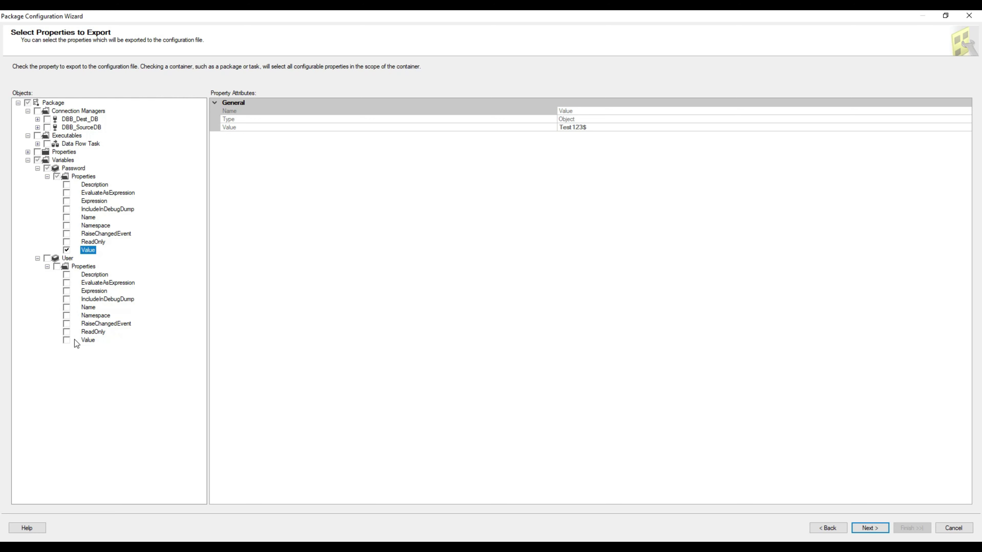
left_click(89, 340)
left_click(872, 531)
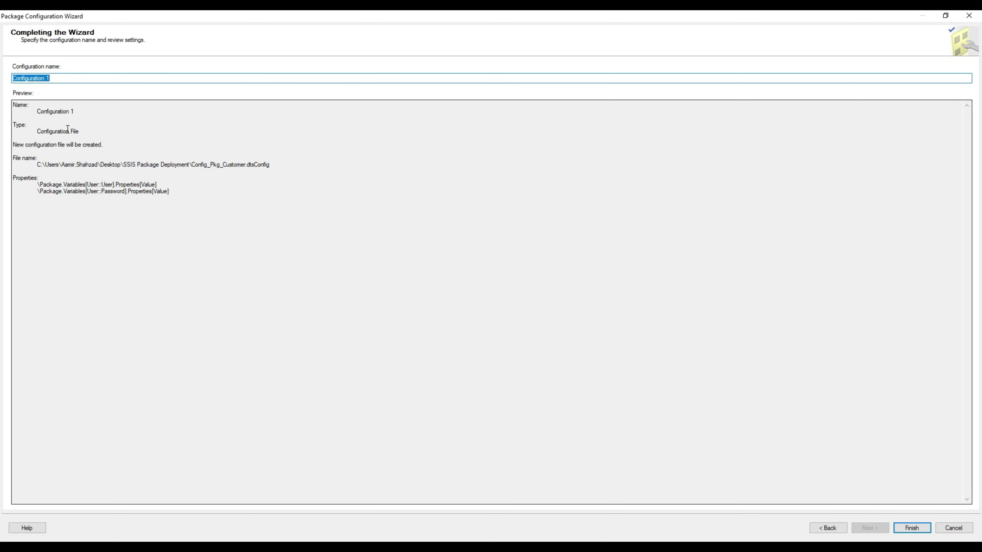
Step: Name the configuration UserCredentials and finish the wizard
left_click(58, 80)
left_click_drag(59, 79, 14, 79)
left_click_drag(37, 184, 173, 197)
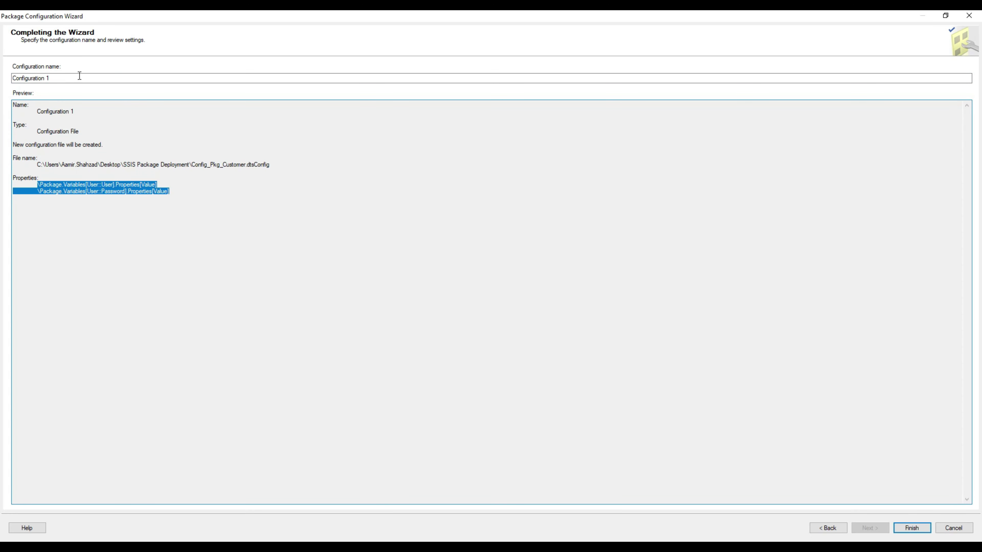
left_click(61, 79)
left_click_drag(62, 79, 2, 75)
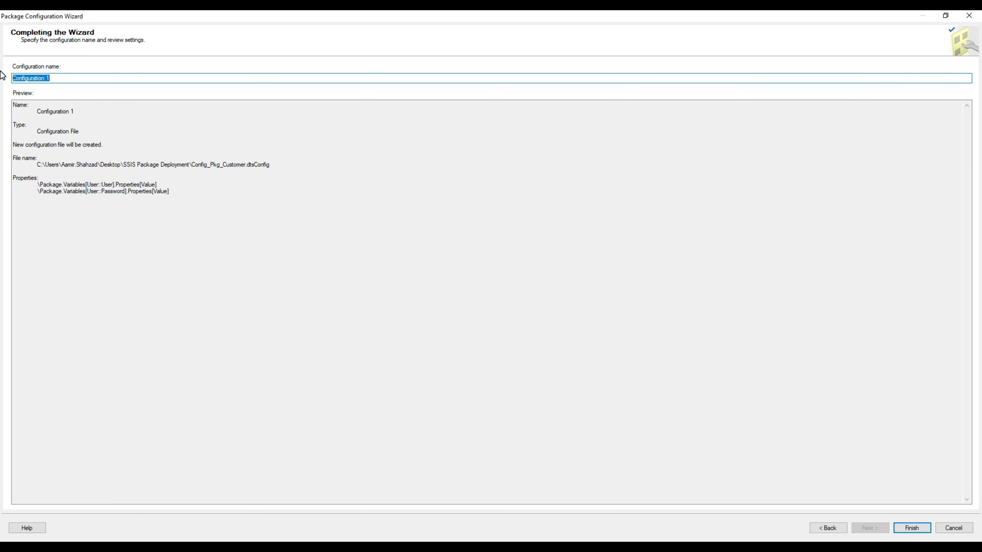
type("Users")
key("BackSpace")
key("BackSpace")
key("BackSpace")
type("erCredentials")
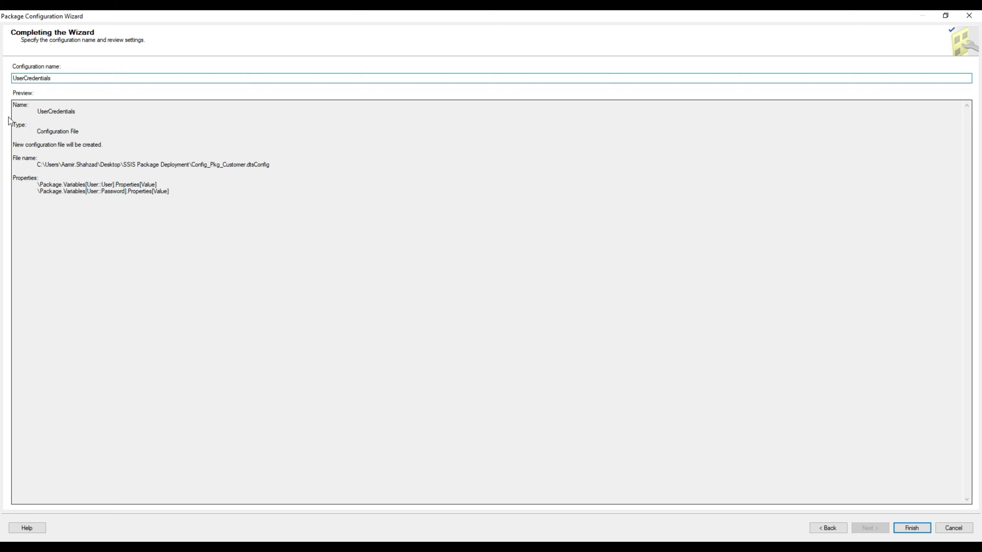
left_click(907, 527)
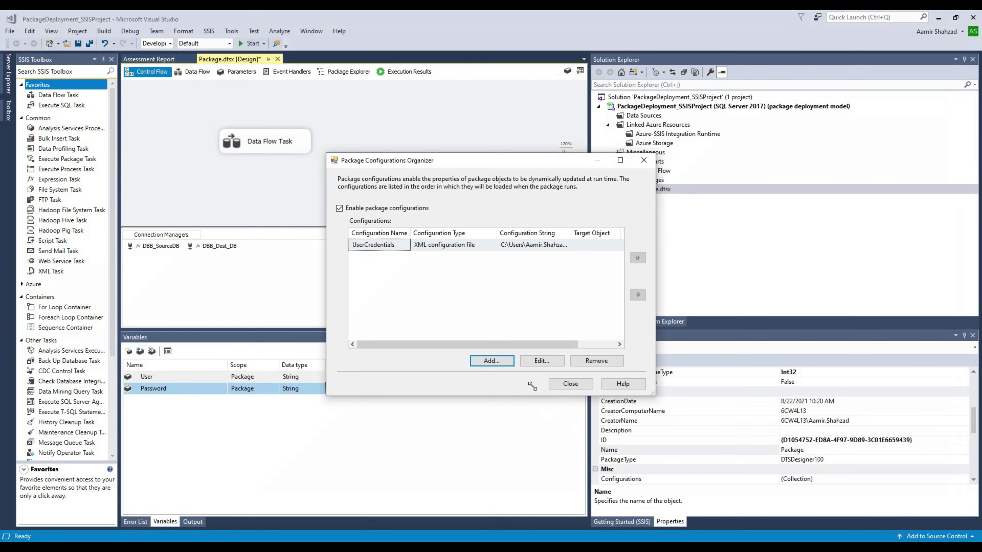
Step: Close the organizer, rename Package.dtsx to Pkg_Customer, and rebuild the solution
left_click(556, 387)
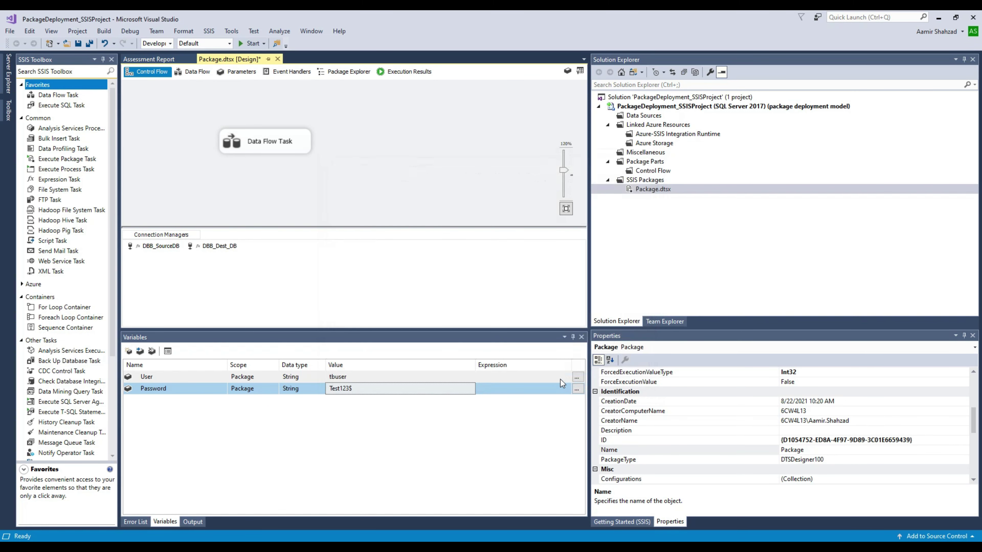
left_click(650, 190)
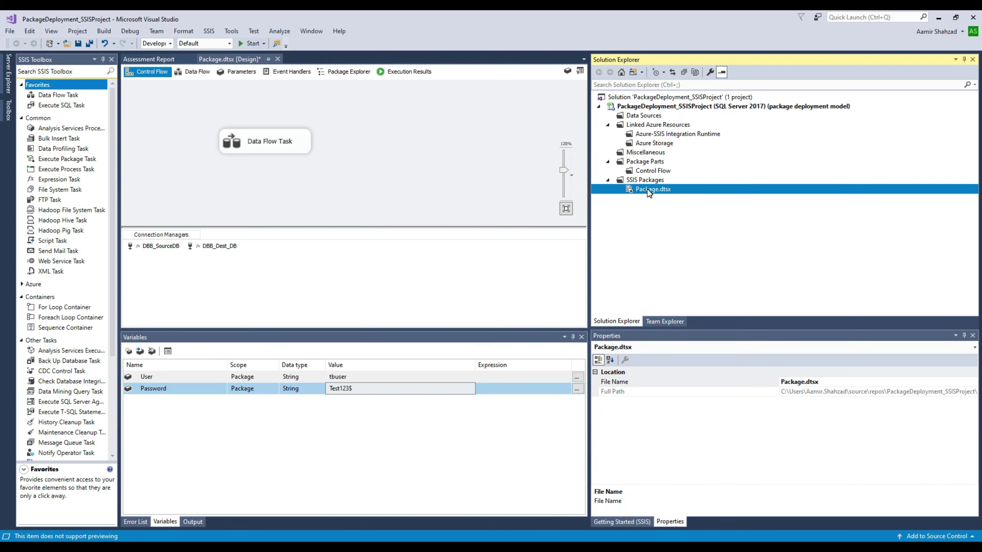
right_click(650, 191)
left_click(680, 351)
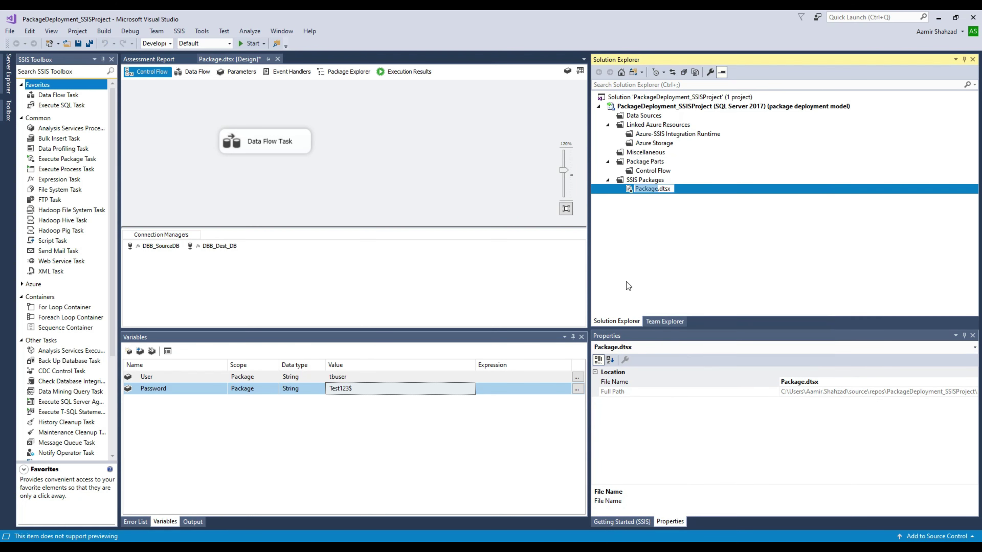
type("Pkg_Customer")
key("Return")
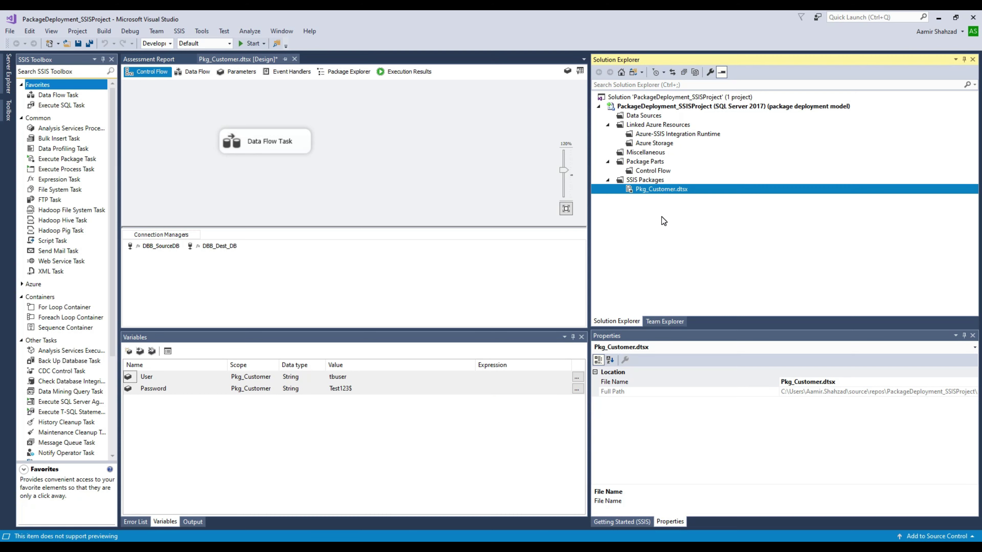
left_click(422, 159)
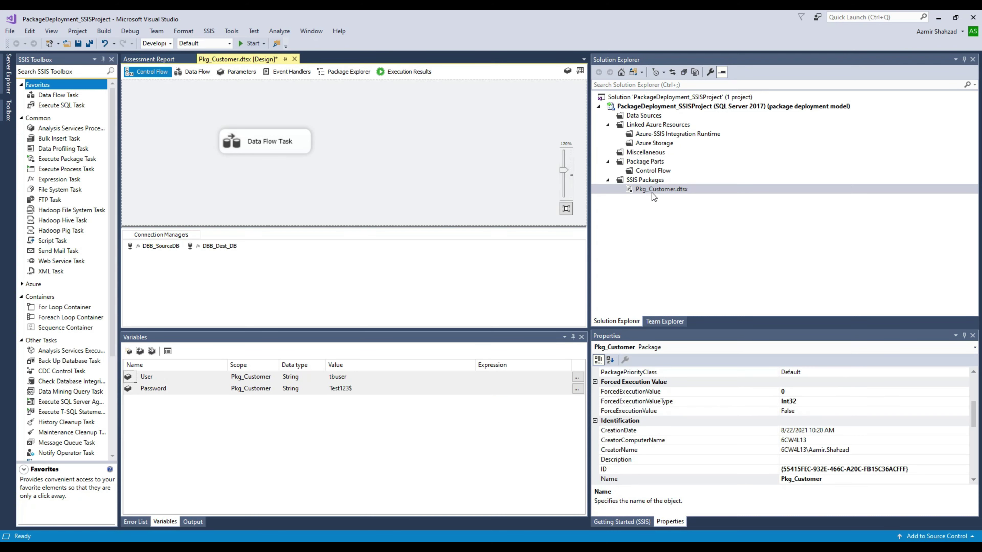
left_click(106, 33)
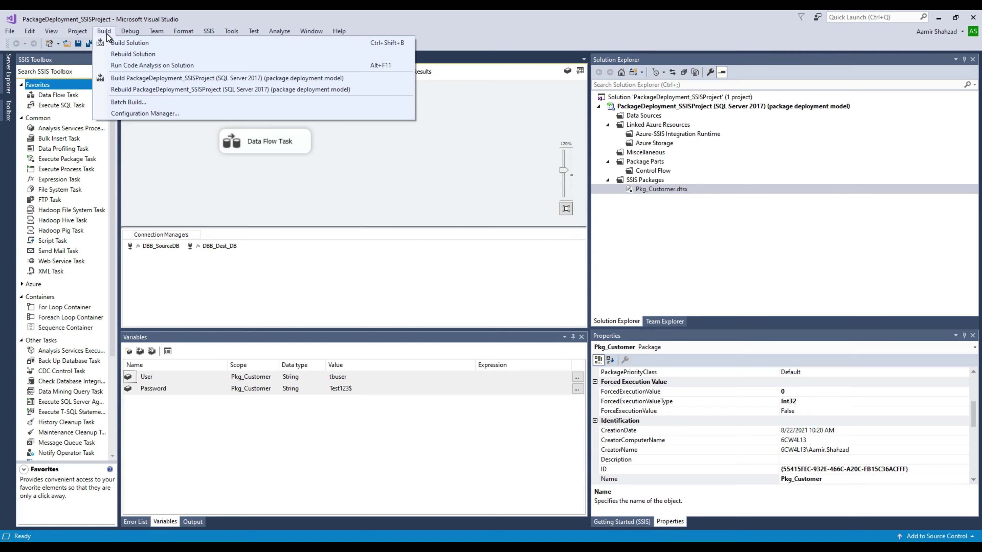
left_click(126, 54)
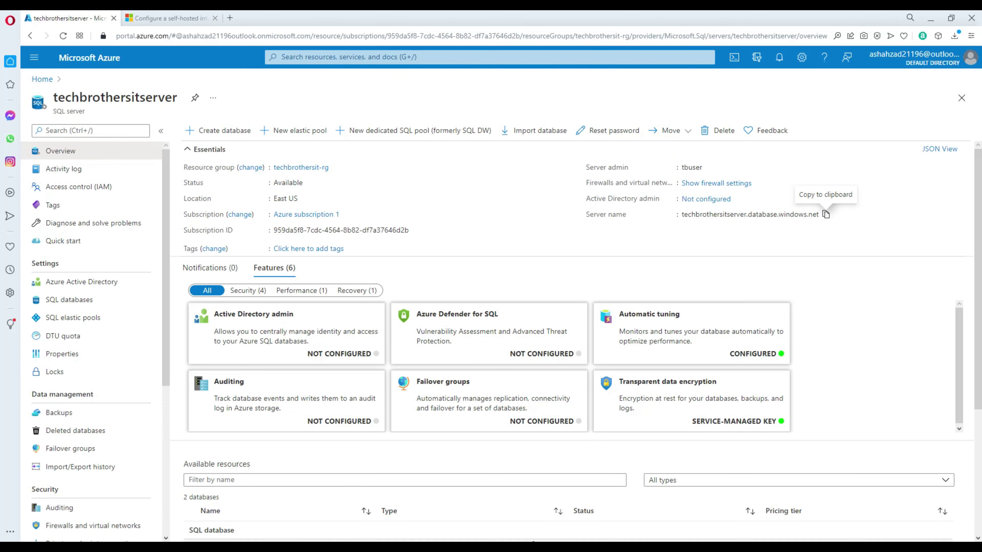
Step: Start a new storage account in techbrothersit-rg named ssispackagestorage
left_click(43, 80)
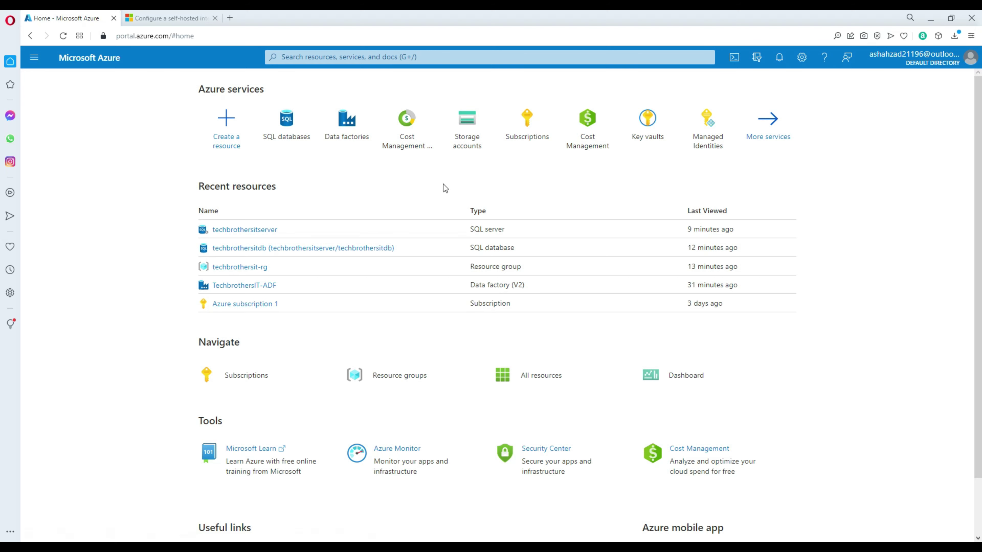
left_click(466, 142)
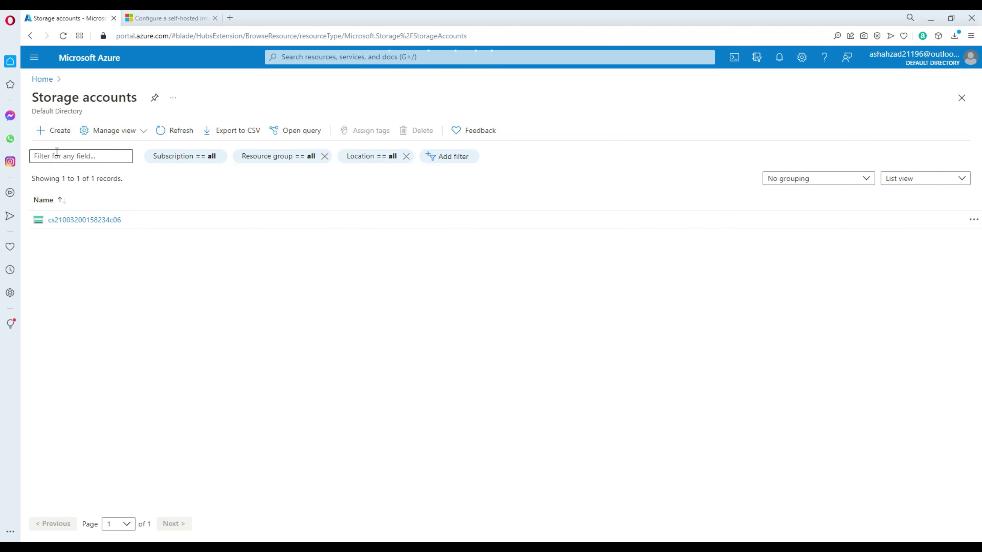
left_click(53, 130)
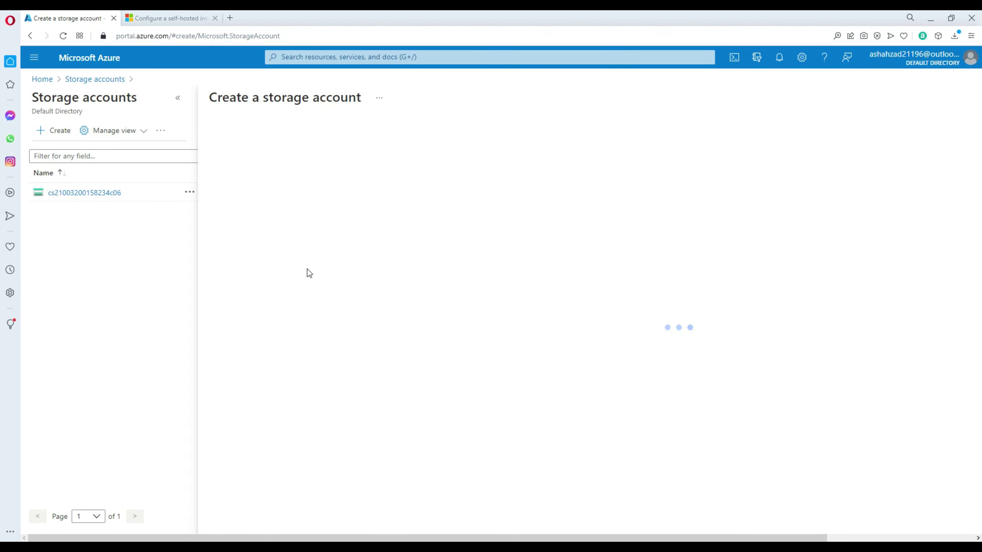
left_click(236, 304)
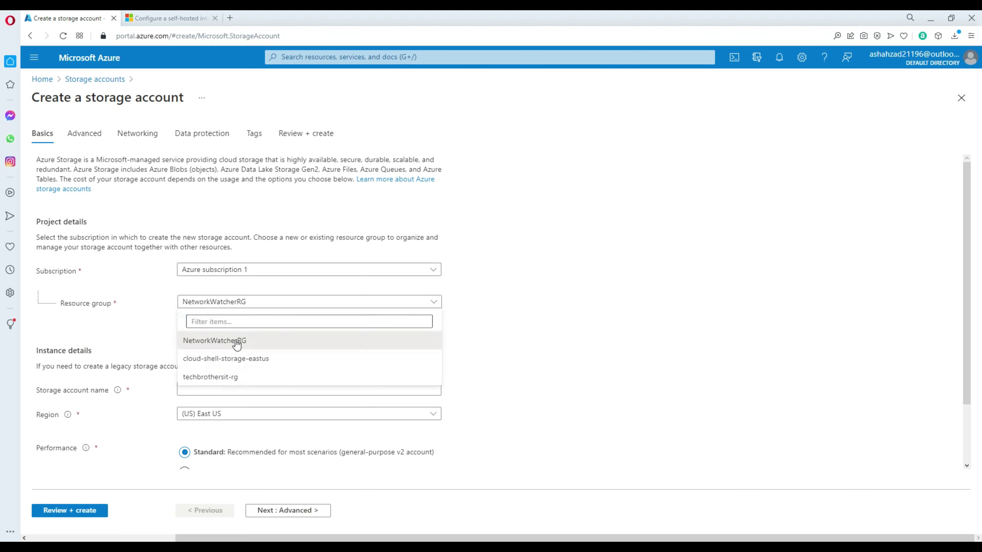
left_click(237, 377)
left_click(256, 389)
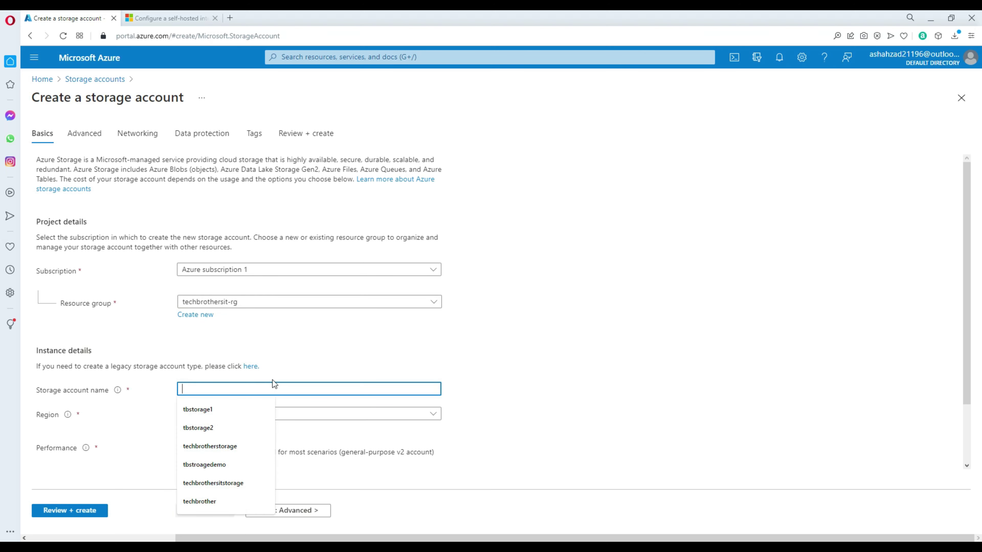
type("ssispa")
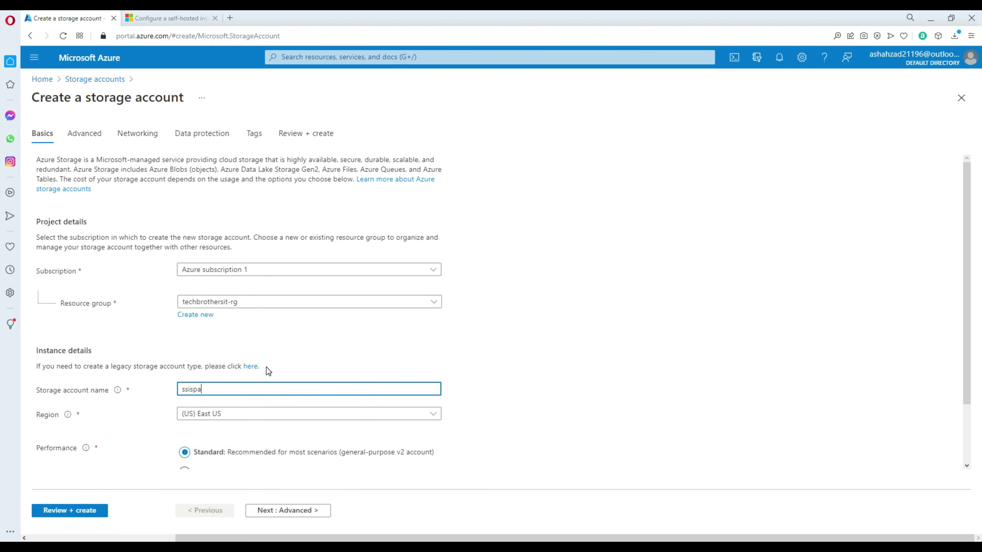
type("ckagestorage")
scroll(292, 346, "down", 2)
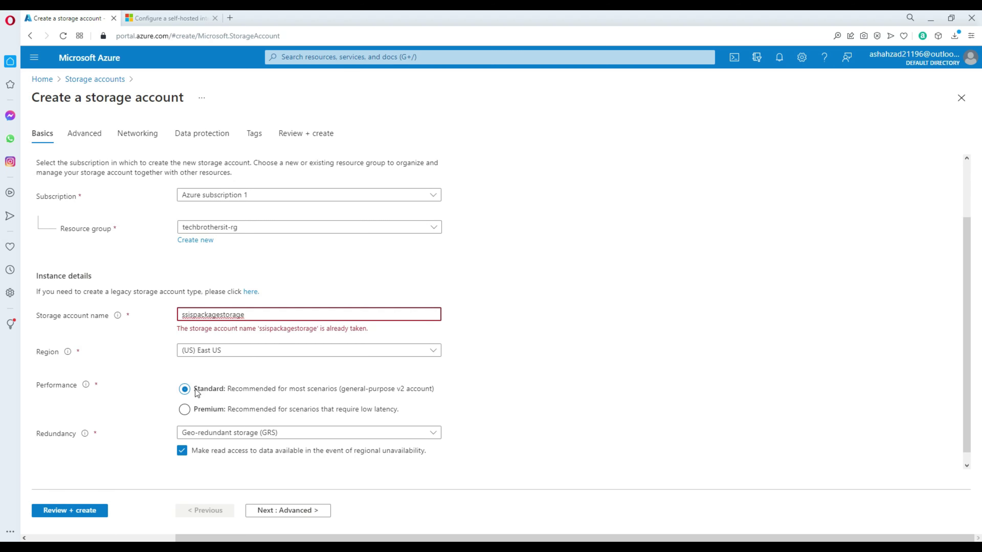
Step: Run Review + create, then go back to recheck the Basics settings
left_click(86, 514)
scroll(131, 247, "down", 6)
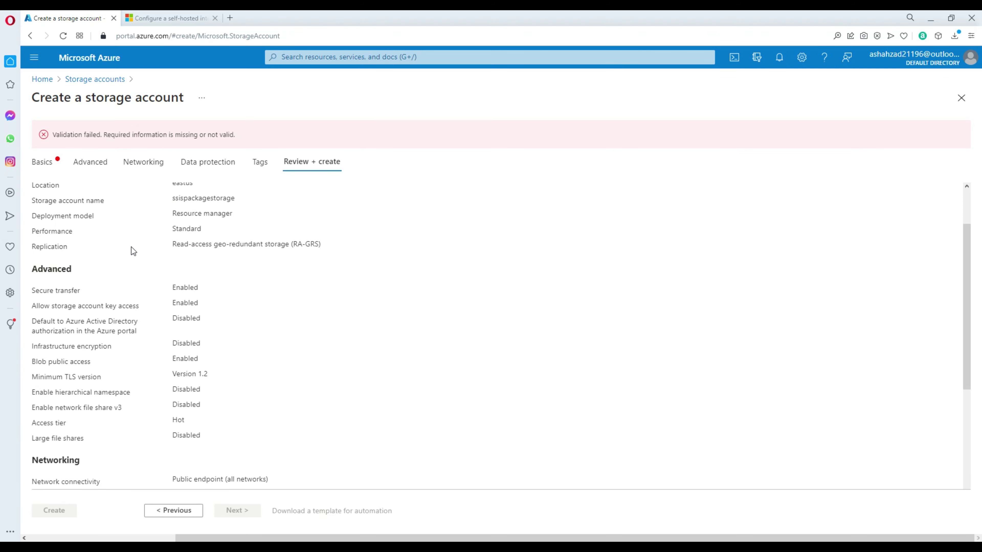
scroll(132, 247, "up", 6)
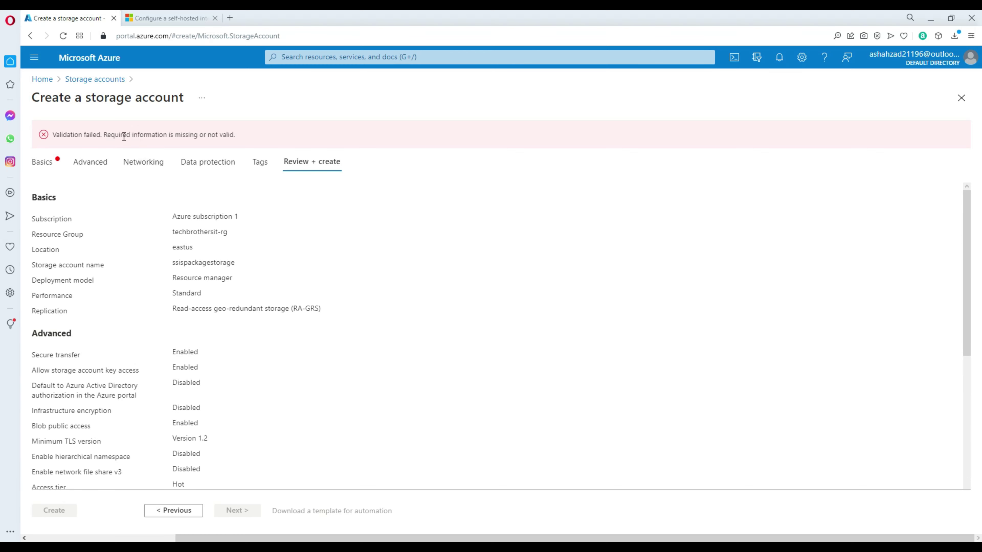
scroll(134, 415, "down", 5)
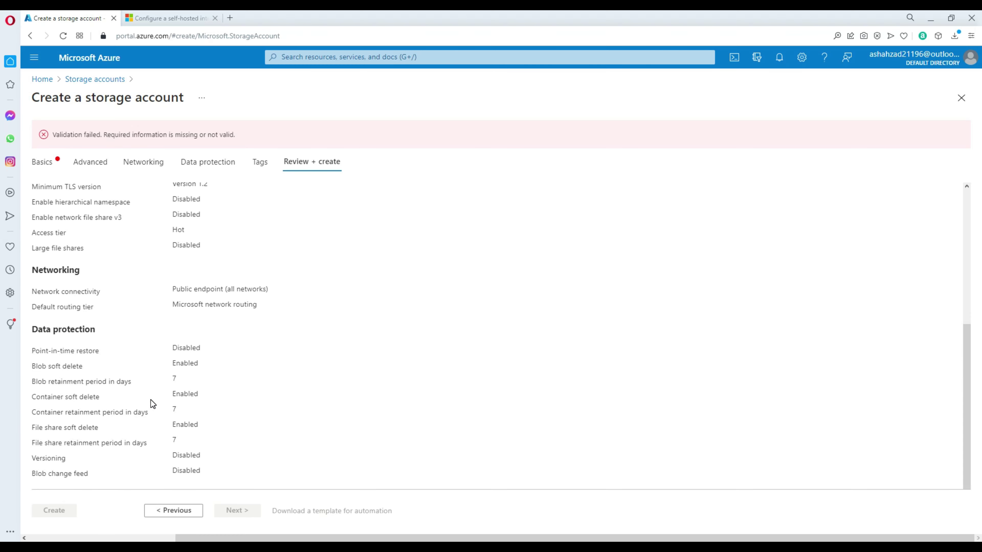
left_click(176, 511)
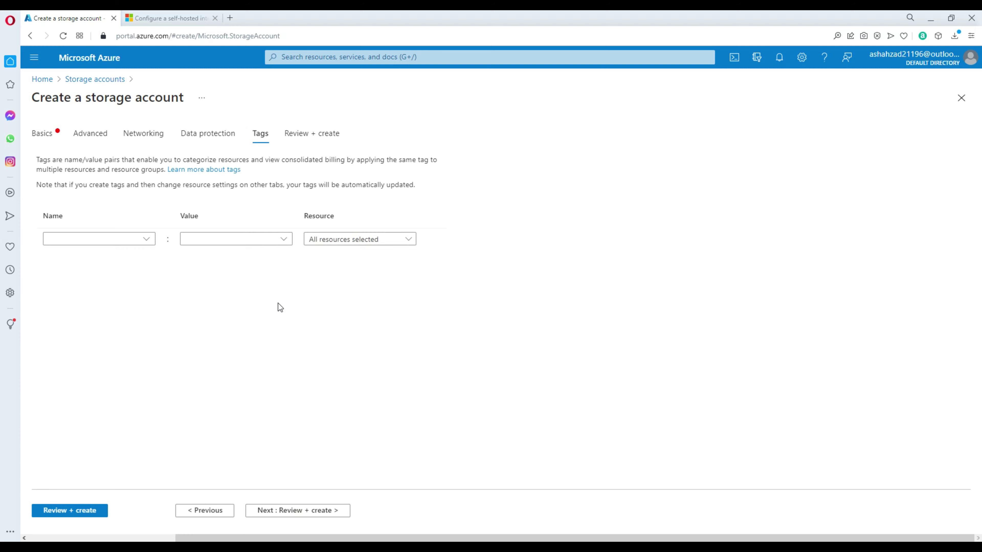
left_click(42, 134)
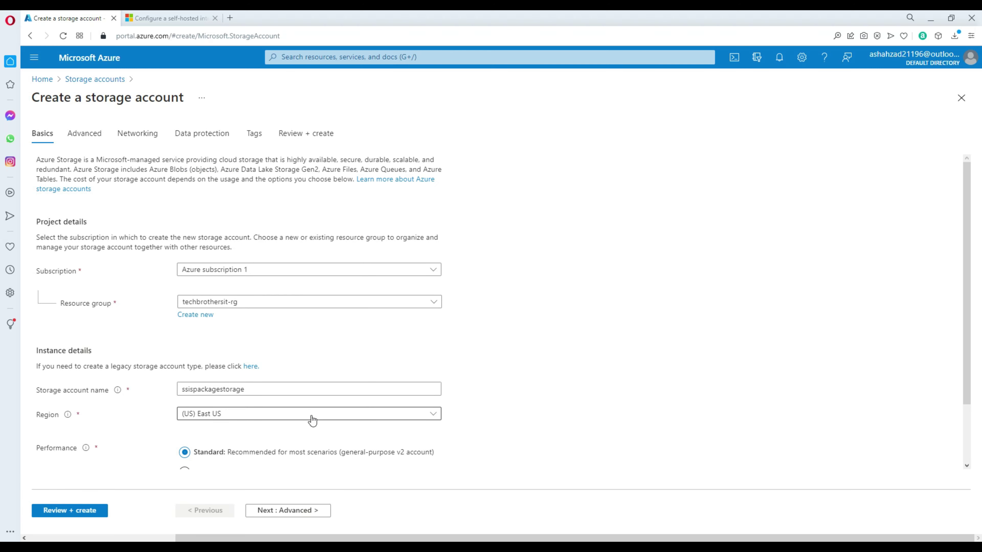
scroll(336, 393, "down", 2)
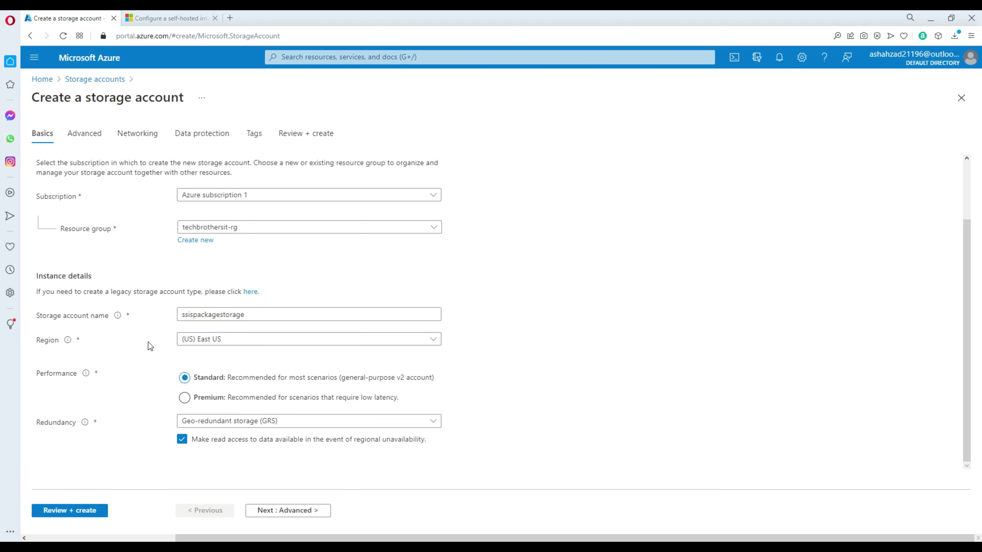
scroll(122, 334, "up", 2)
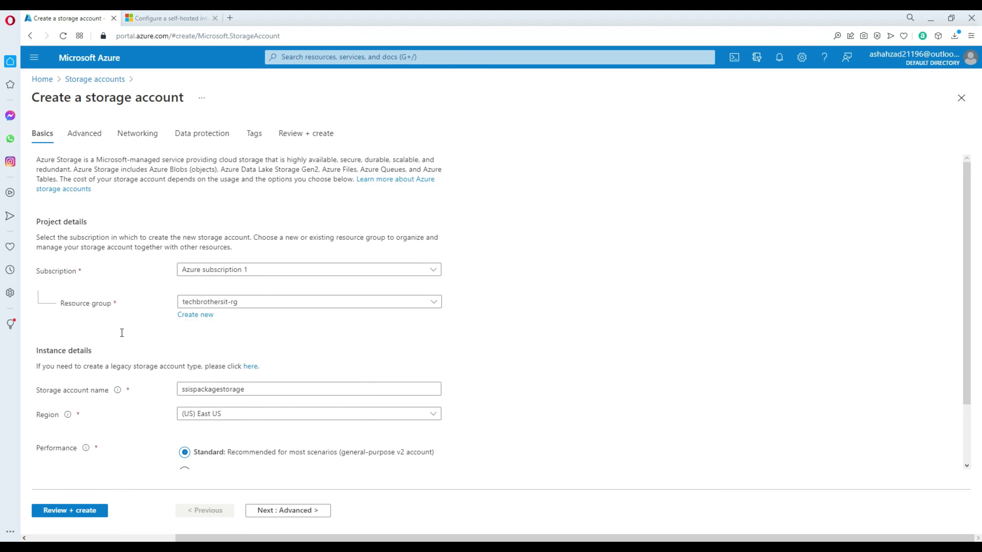
scroll(118, 283, "down", 2)
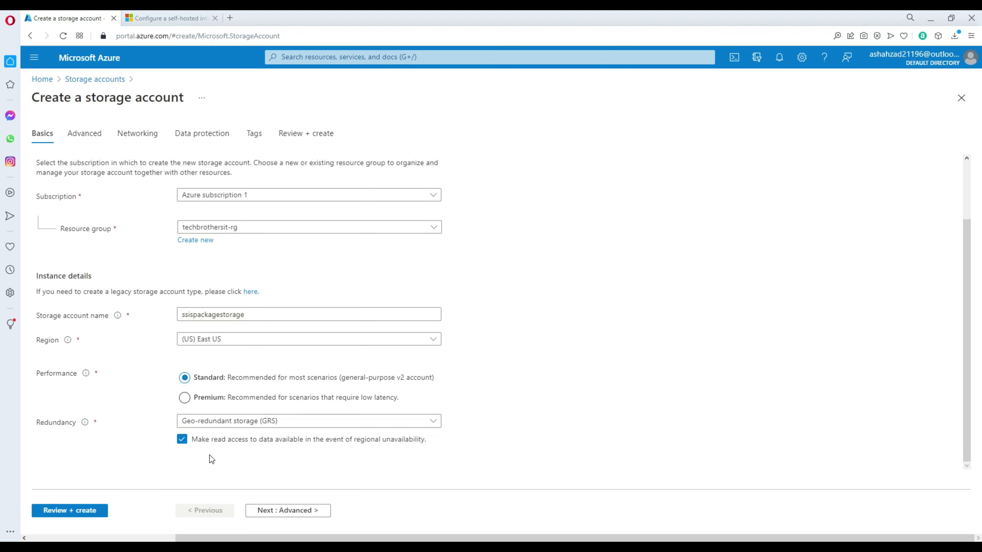
Step: Validate again, read the name-already-taken error, and step back from review
left_click(105, 510)
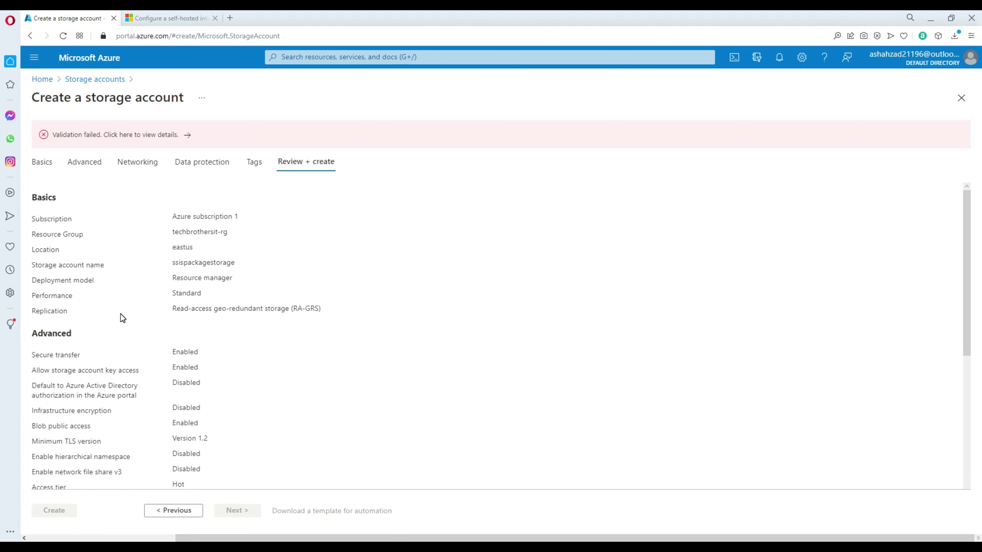
left_click(133, 135)
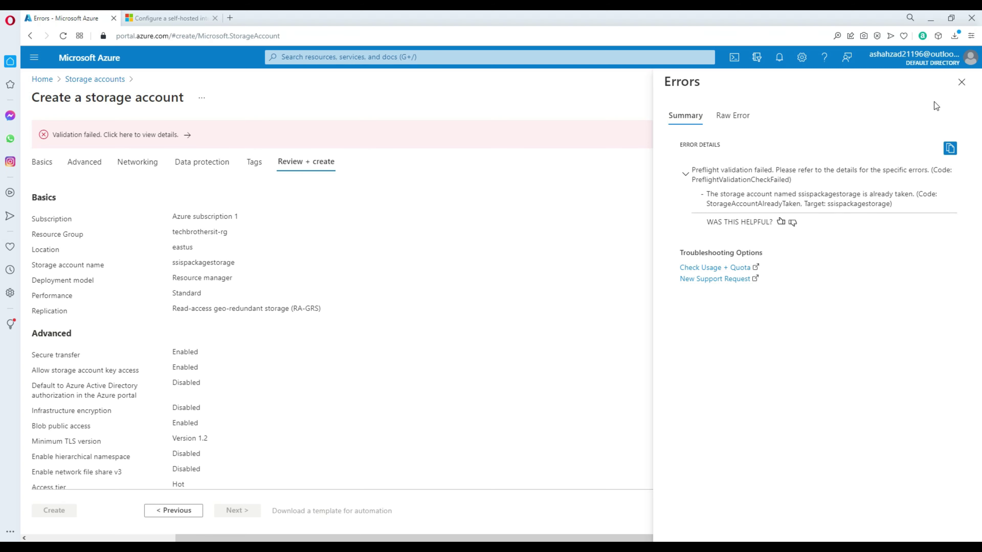
left_click(961, 82)
left_click(179, 512)
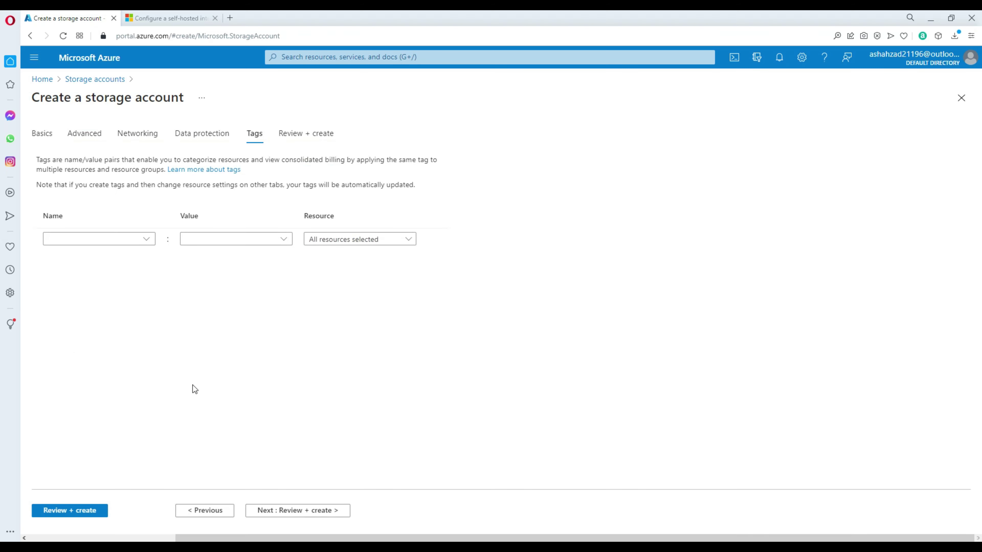
Step: Start another storage account in techbrothersit-rg named tbitssispackages
left_click(98, 80)
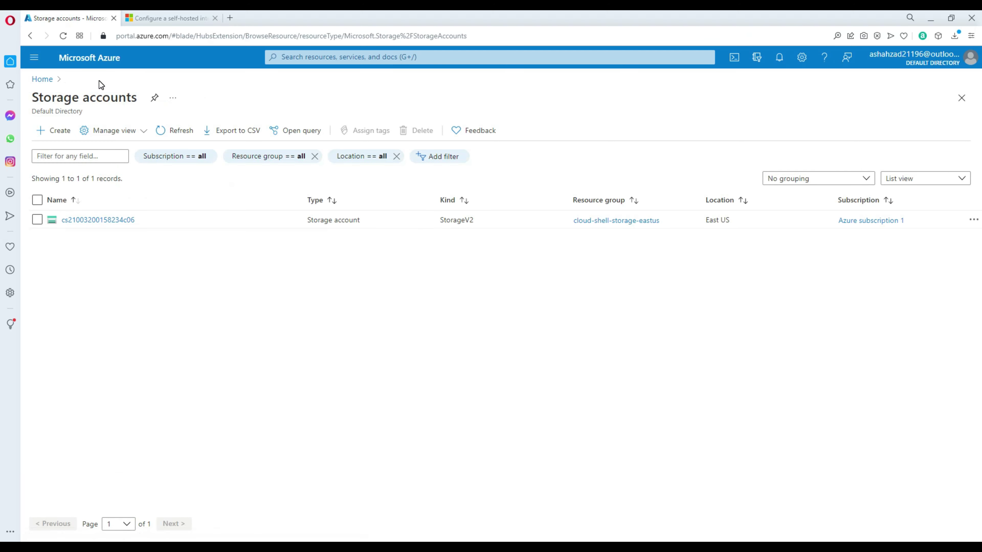
left_click(59, 133)
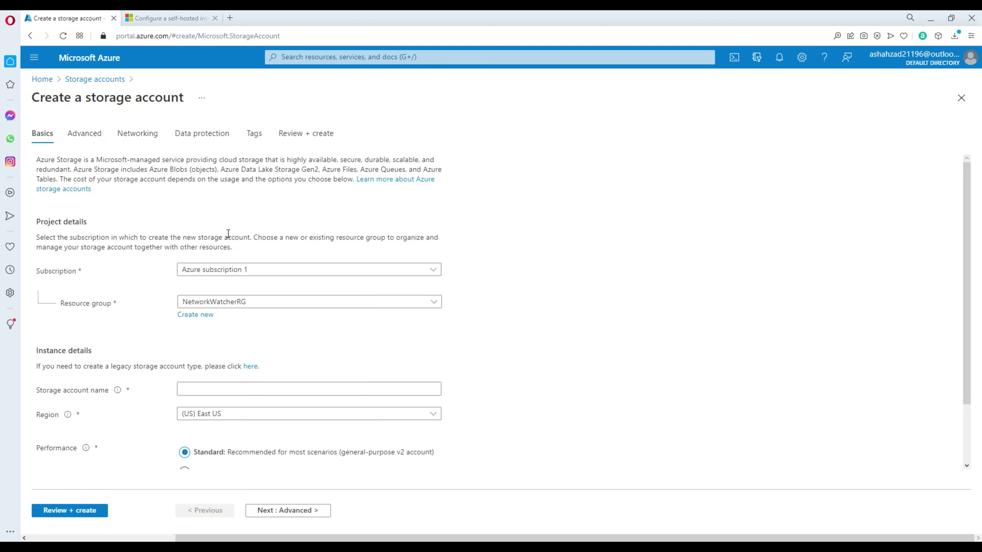
left_click(219, 303)
left_click(233, 383)
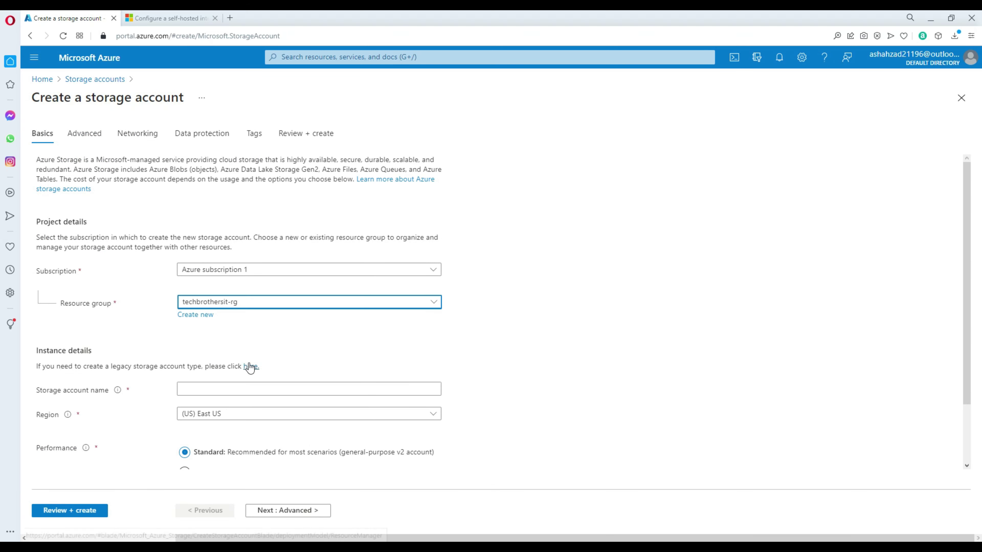
left_click(236, 390)
type("tbitssispackages")
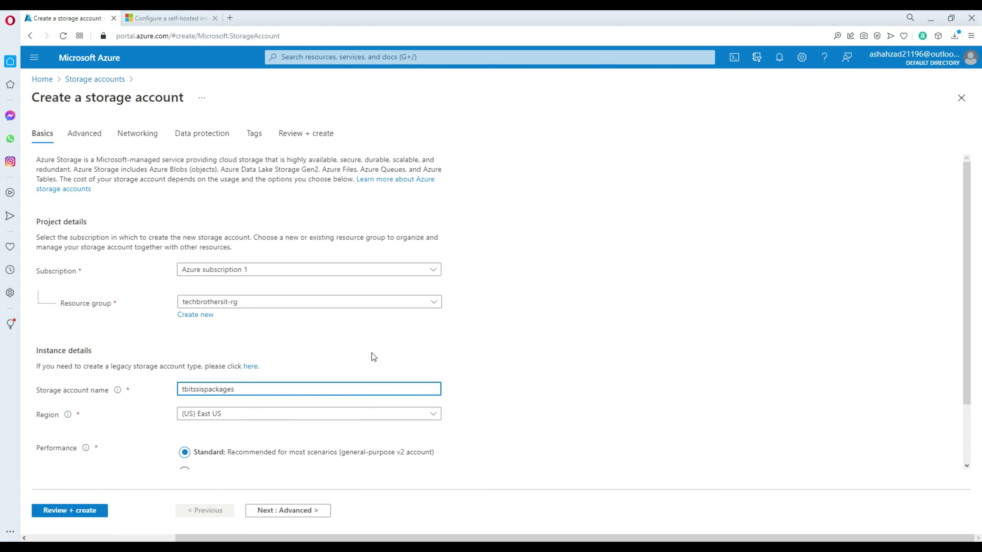
scroll(437, 332, "down", 2)
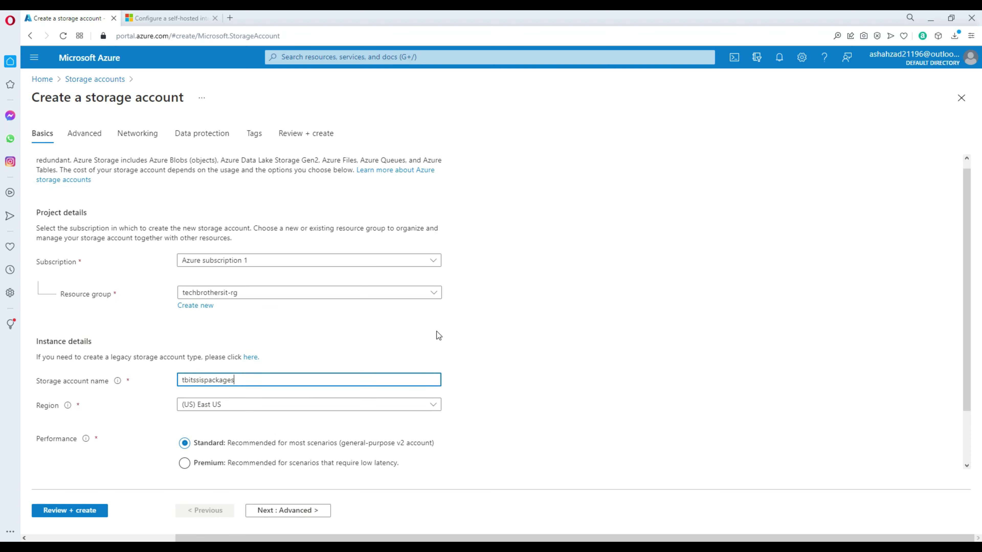
Step: Review and create the tbitssispackages account, then open it once deployed
left_click(92, 511)
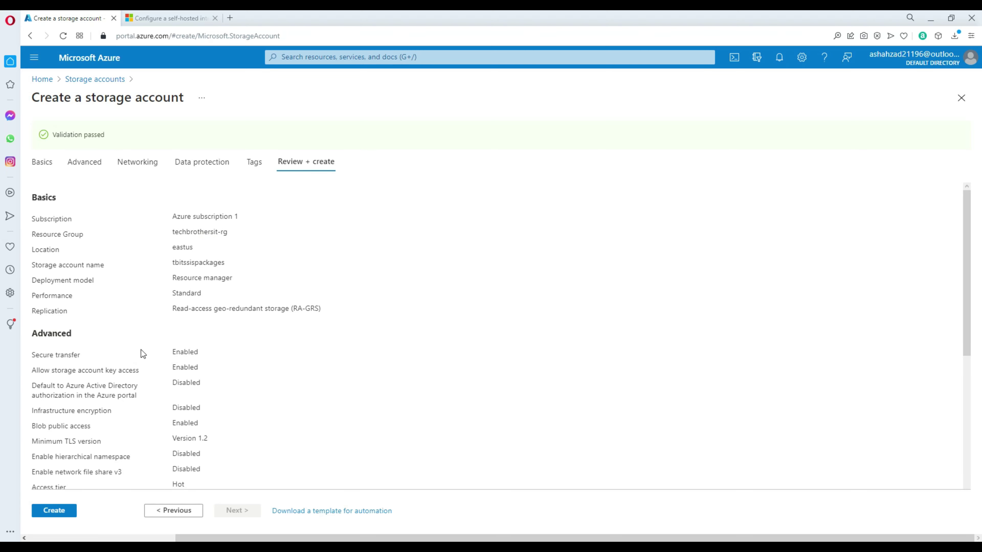
left_click(53, 510)
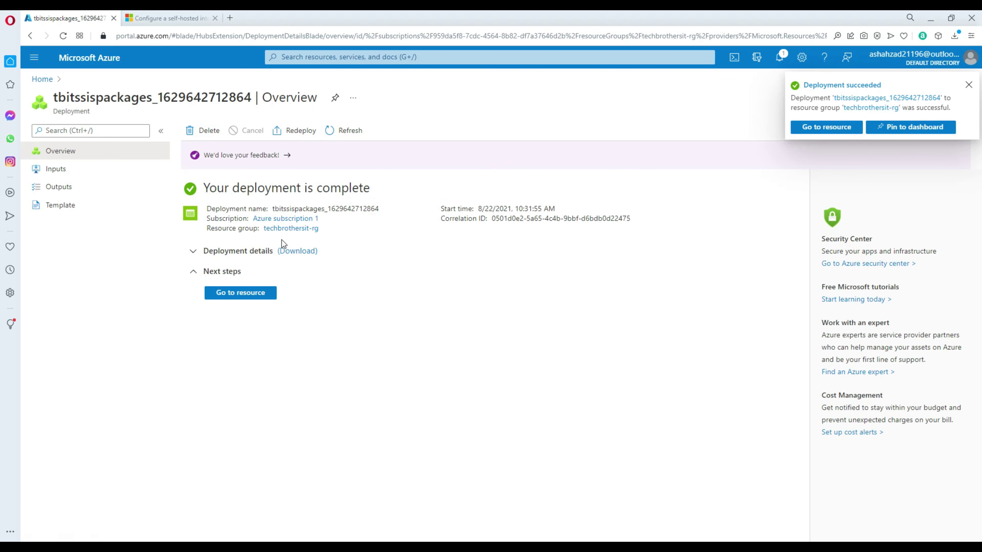
left_click(242, 294)
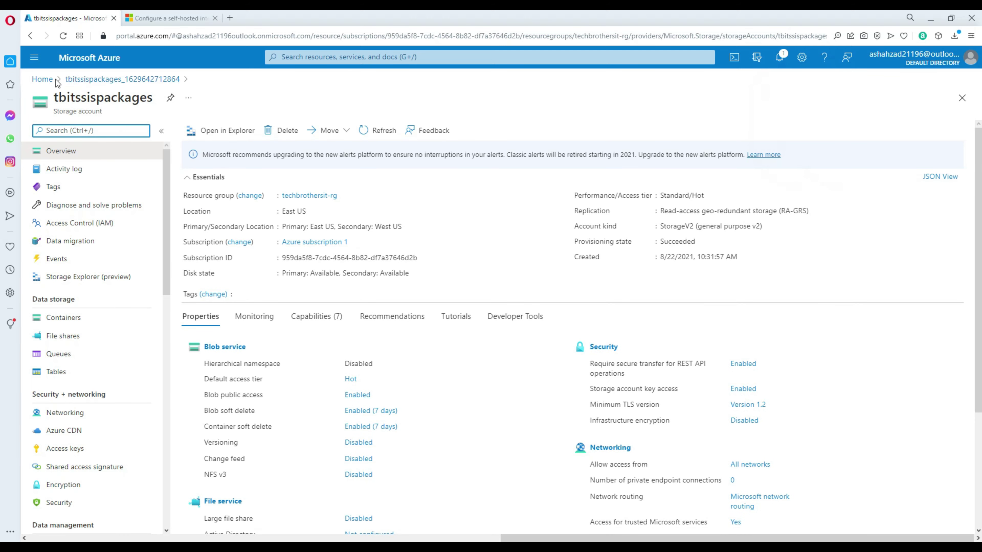
left_click(46, 80)
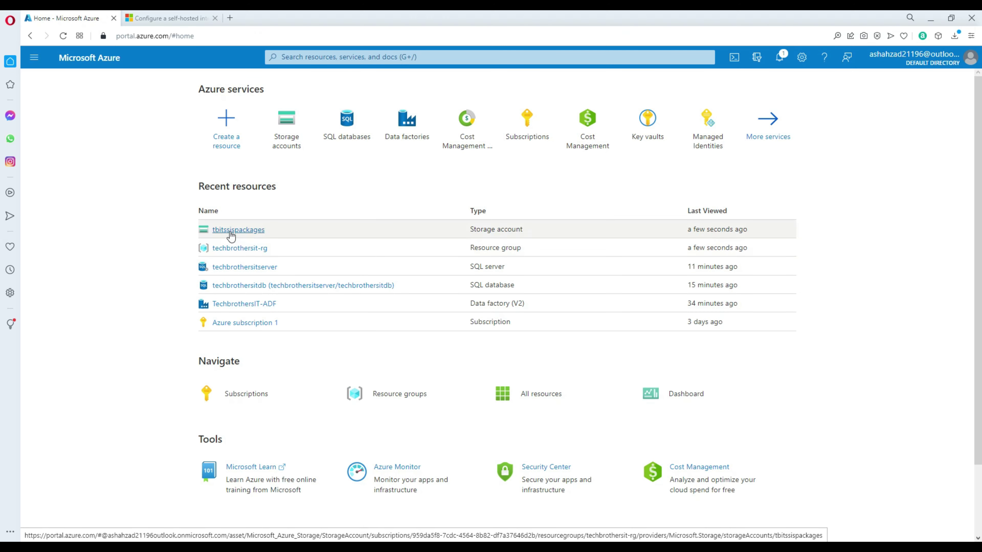
Step: Open the File shares section of the tbitssispackages storage account
left_click(231, 231)
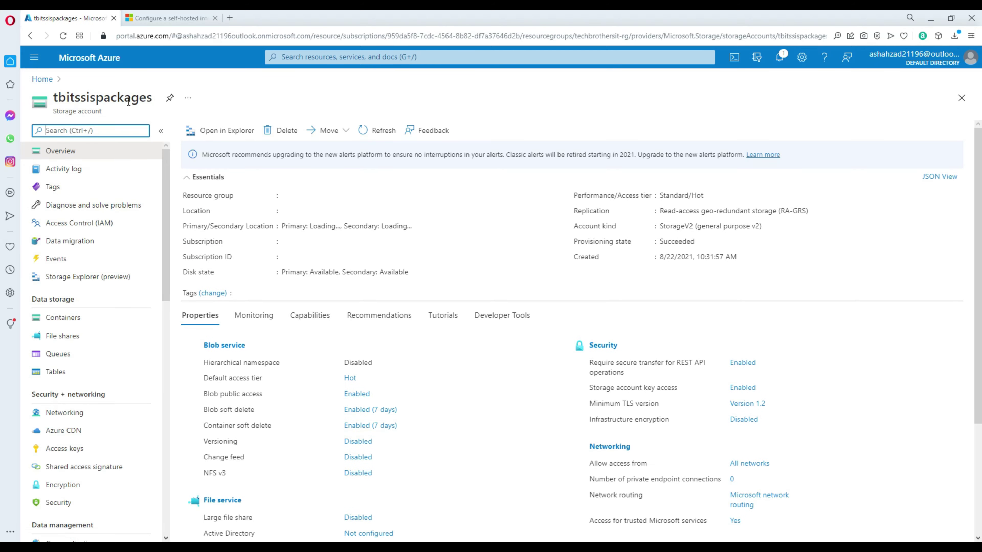
left_click_drag(152, 97, 53, 98)
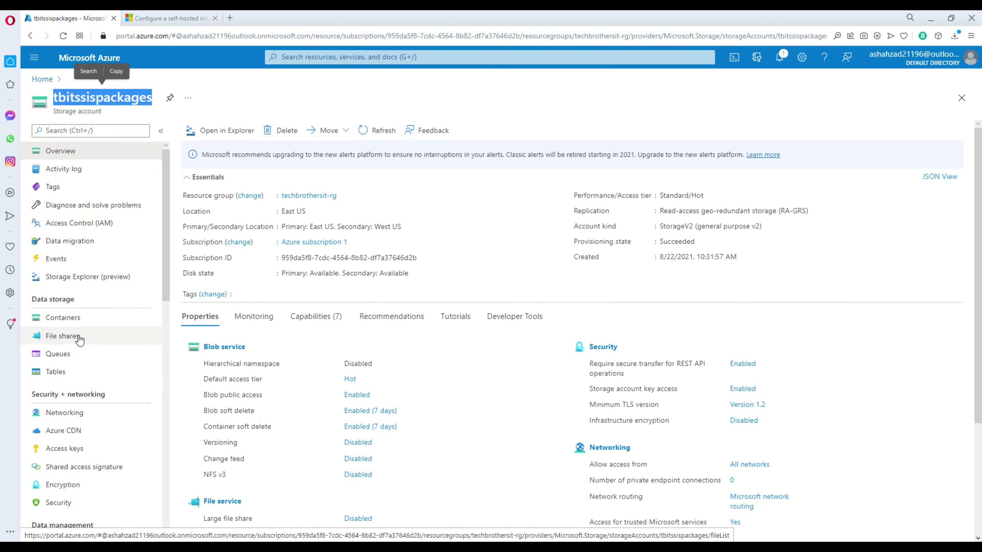
left_click(62, 342)
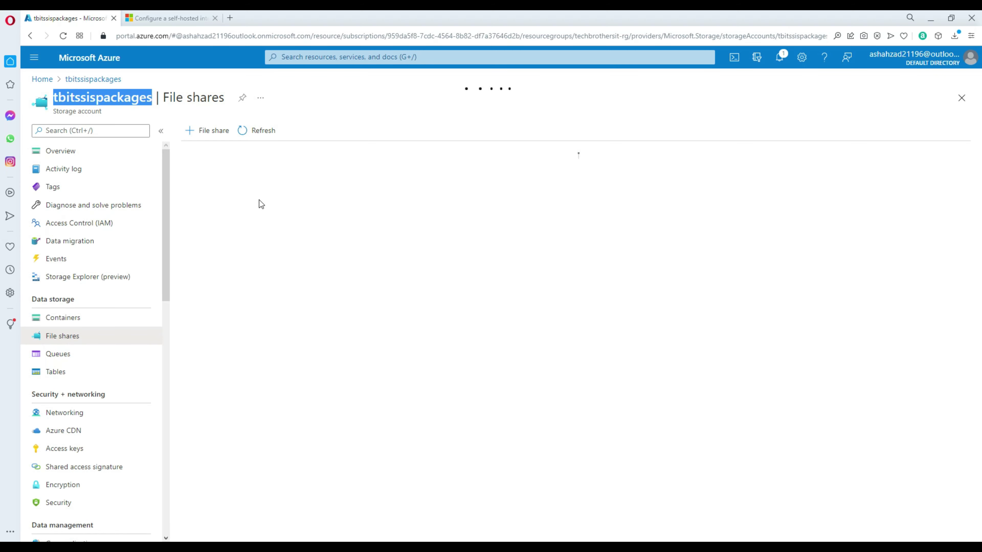
Step: Create a file share named packagedeploymentssis in lowercase and open it
left_click(210, 130)
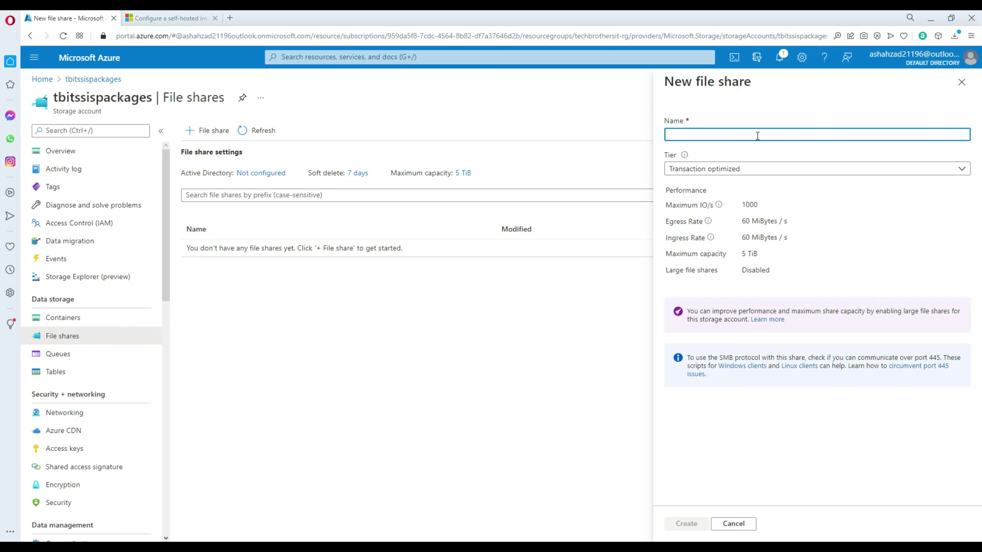
type("Packagedeploymentssis")
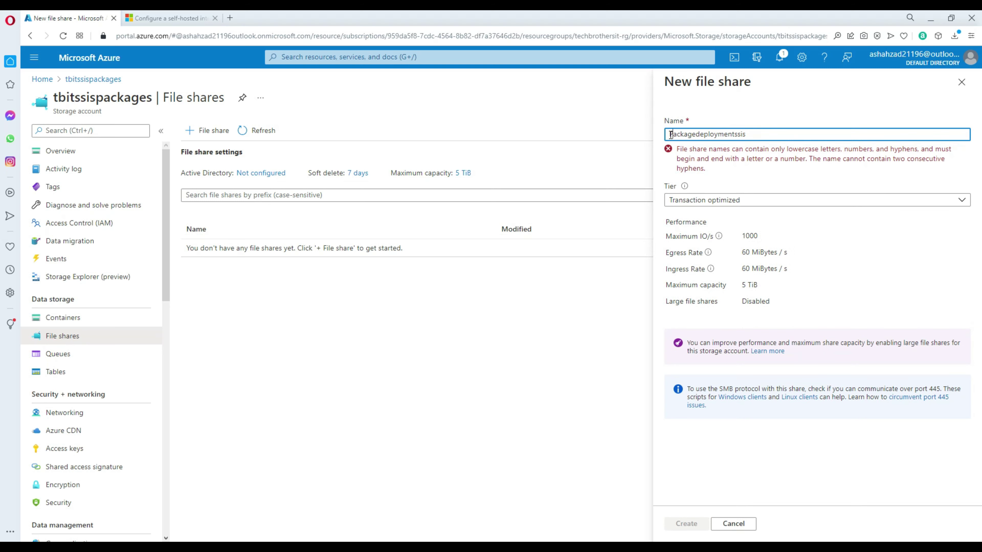
left_click(673, 135)
key("BackSpace")
type("p")
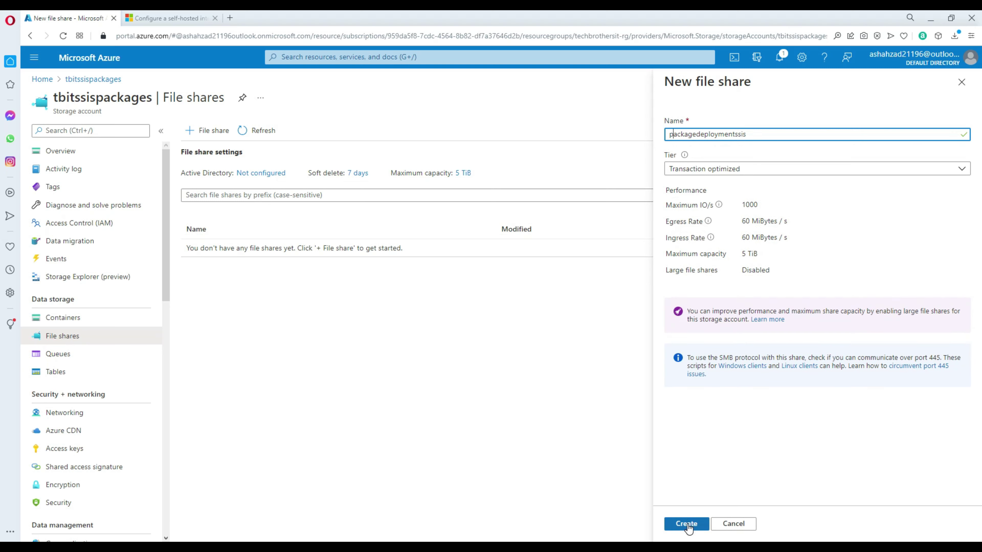
left_click(690, 524)
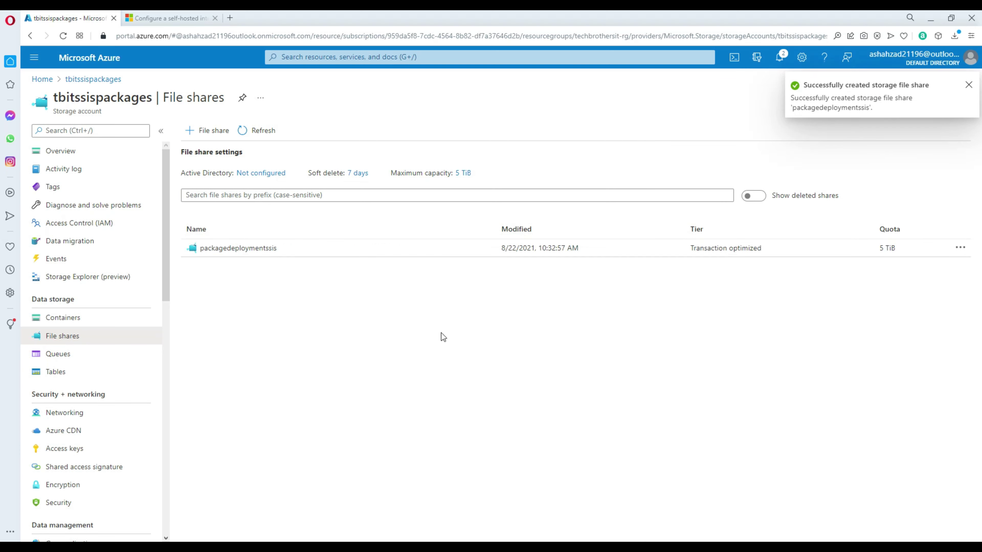
left_click(273, 254)
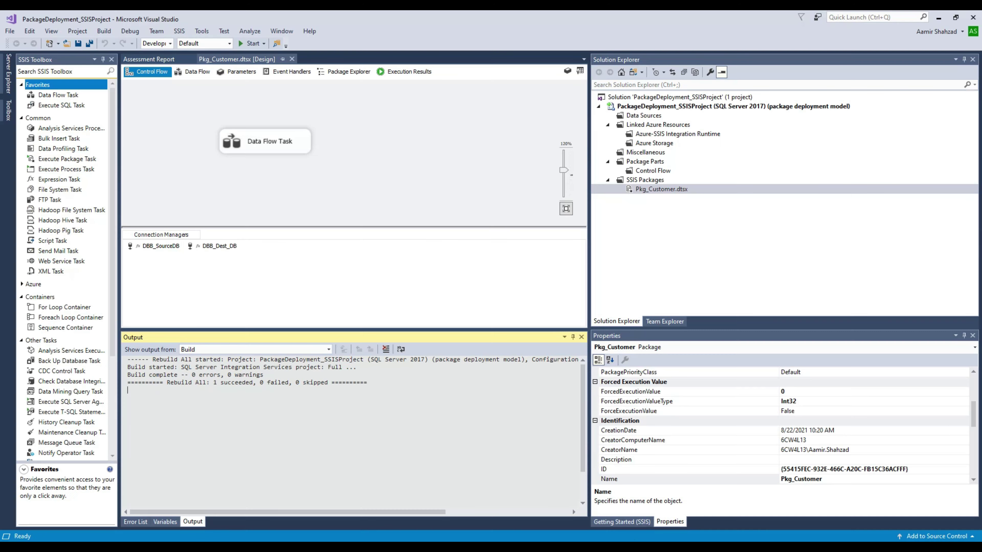
Step: Copy Pkg_Customer.dtsx's Full Path property value and switch back to the browser
right_click(655, 189)
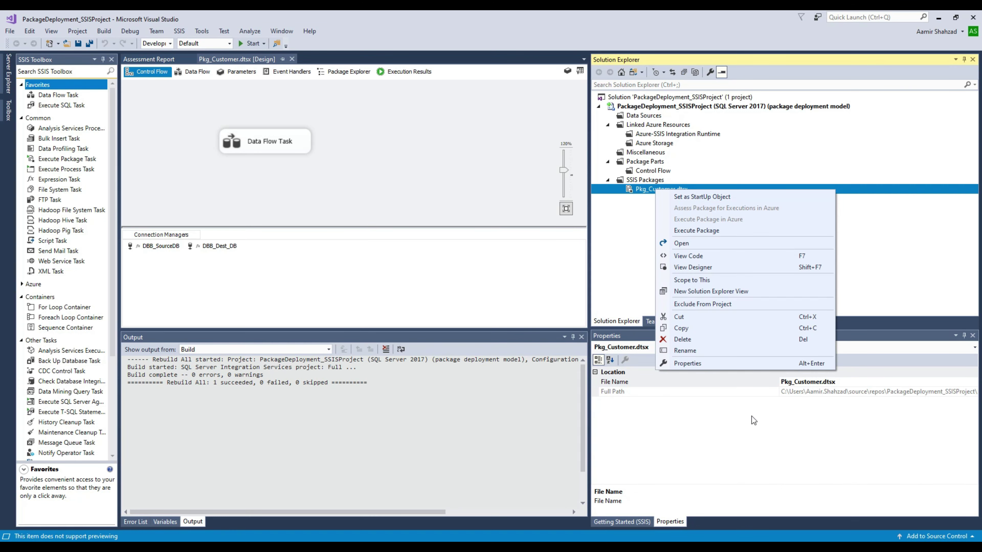
left_click(814, 398)
double_click(817, 392)
right_click(817, 391)
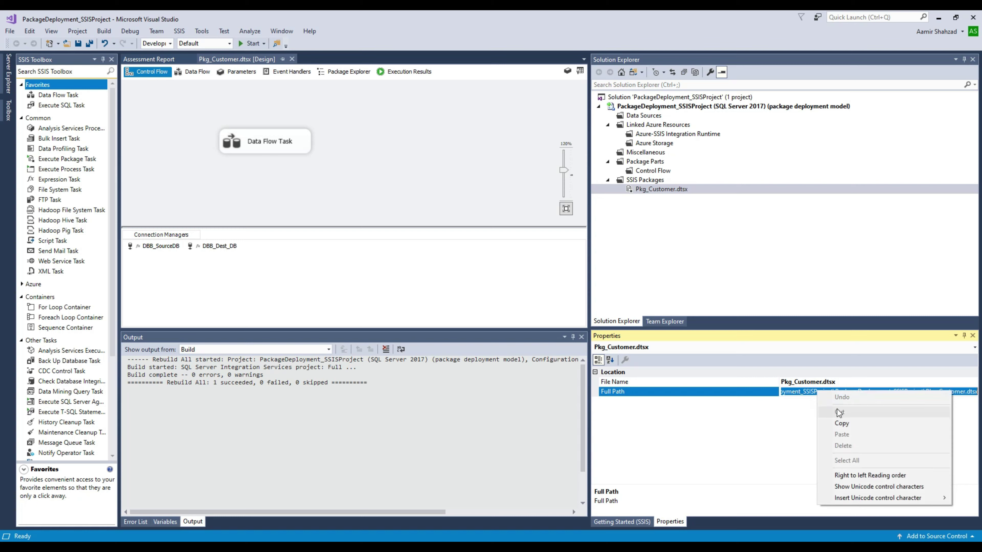
left_click(849, 425)
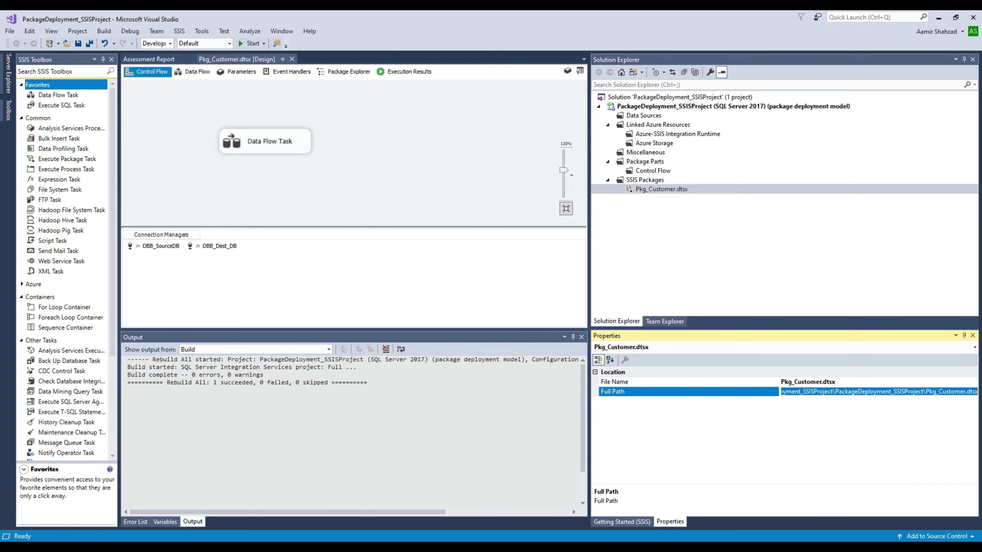
key("alt+Tab")
Step: Upload Pkg_Customer.dtsx from the SSIS project folder to the packagedeploymentssis share
left_click(254, 130)
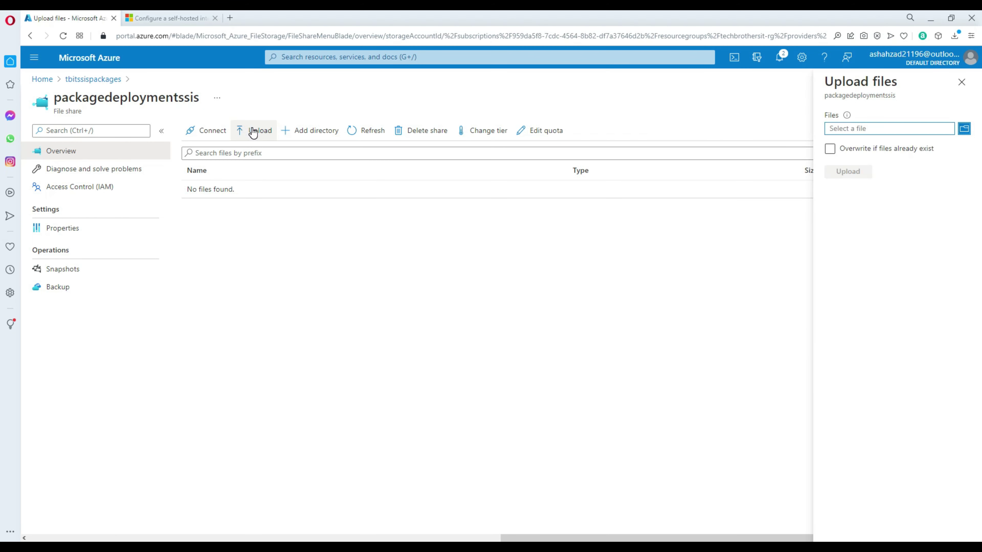
left_click(963, 130)
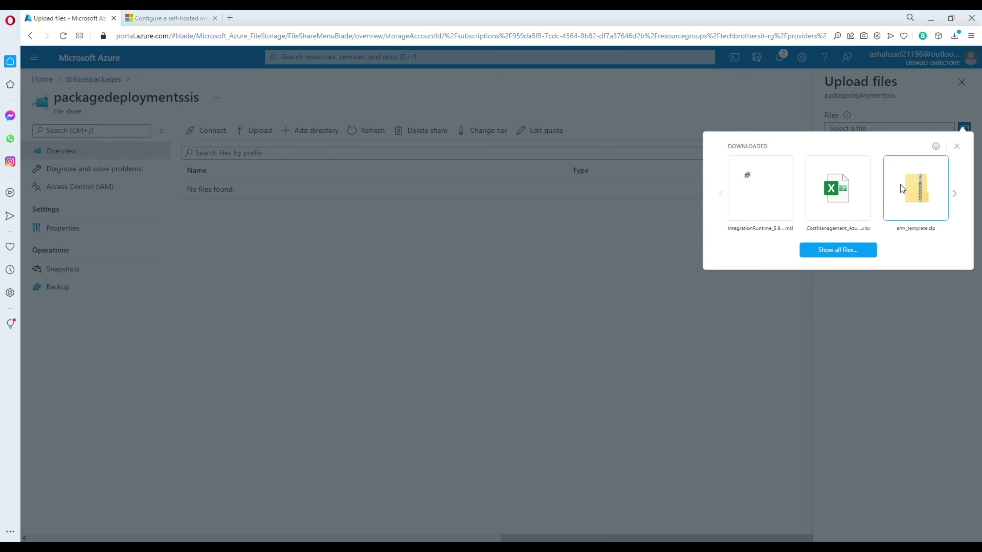
left_click(812, 252)
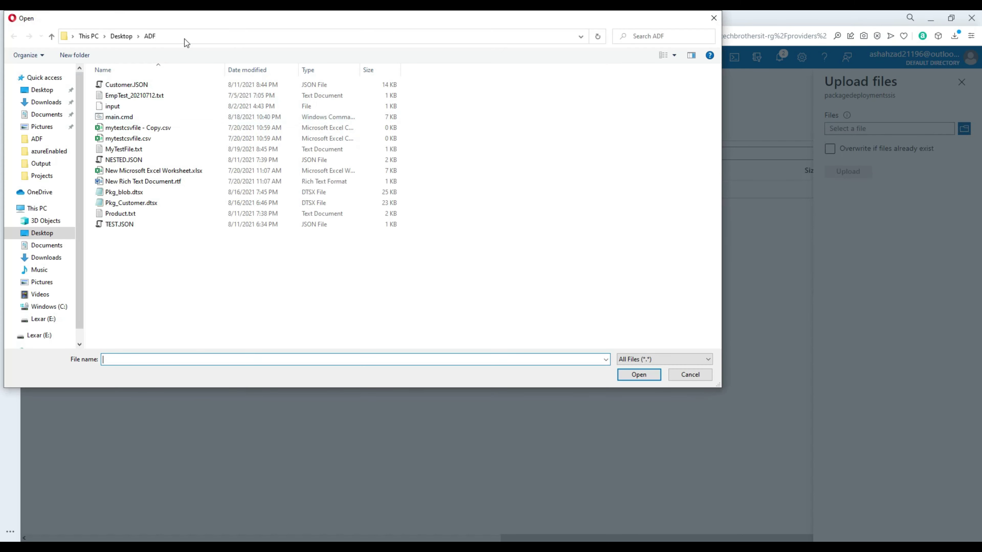
left_click(202, 37)
key("ctrl+v")
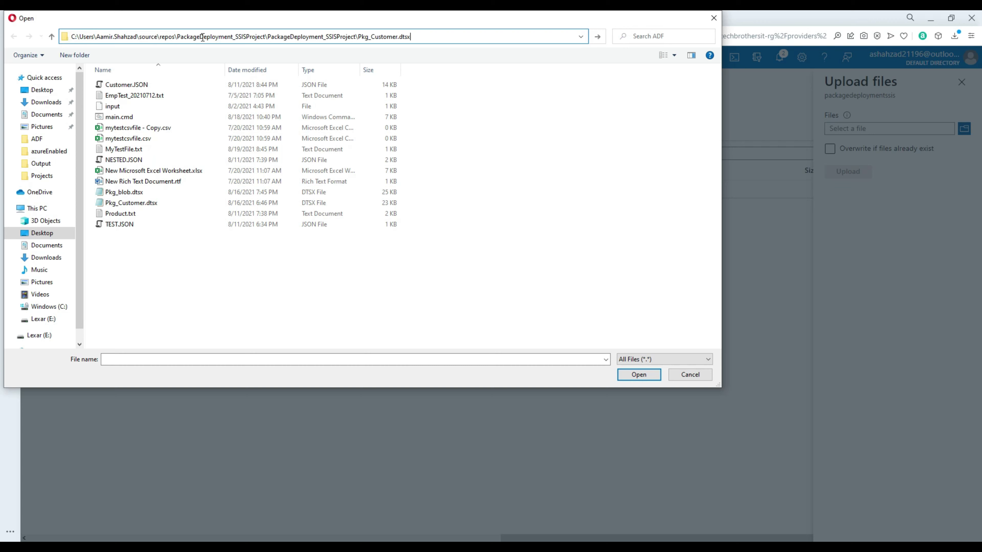
key("BackSpace")
key("BackSpace")
key("BackSpace")
key("BackSpace")
key("BackSpace")
key("BackSpace")
key("BackSpace")
key("BackSpace")
key("BackSpace")
key("BackSpace")
key("BackSpace")
key("BackSpace")
key("BackSpace")
key("BackSpace")
key("Return")
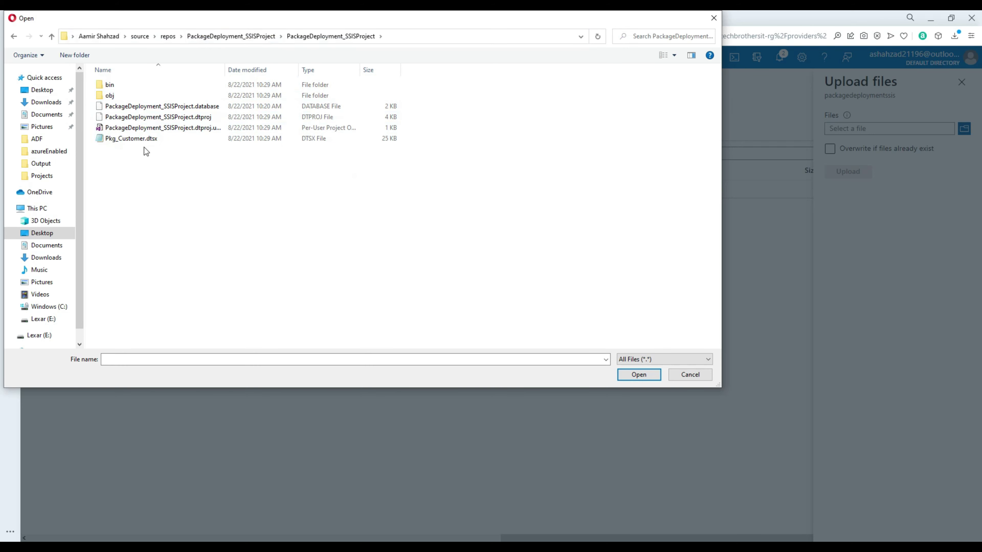
left_click(146, 142)
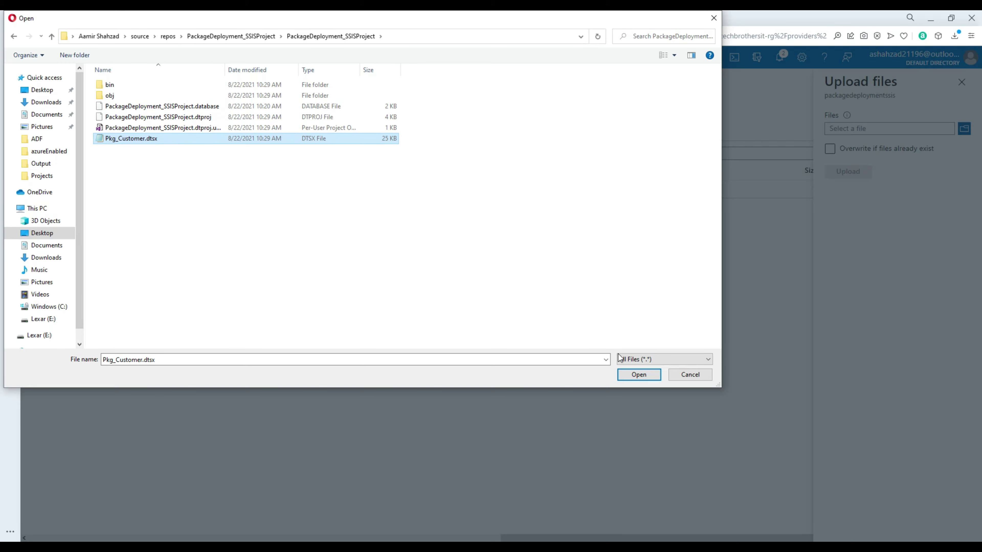
left_click(639, 374)
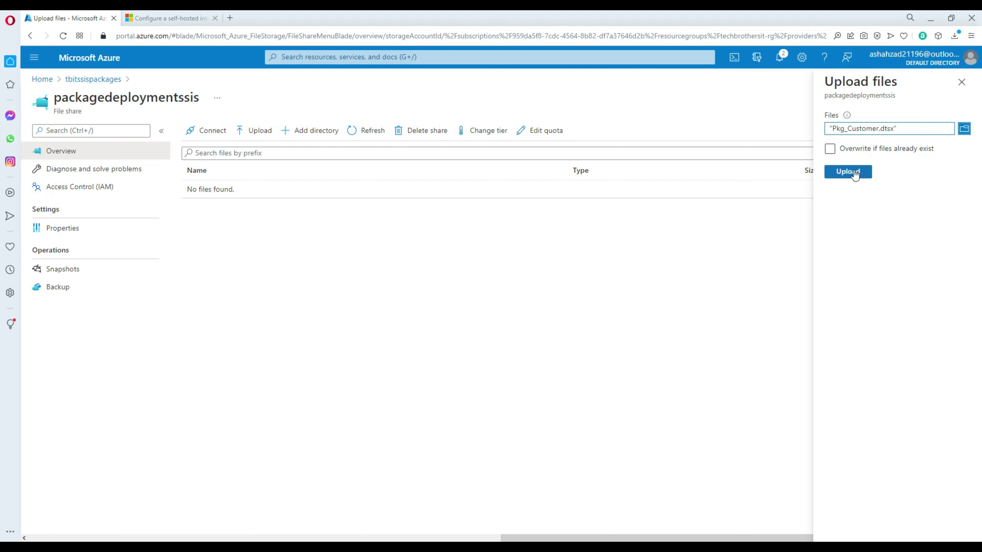
left_click(852, 175)
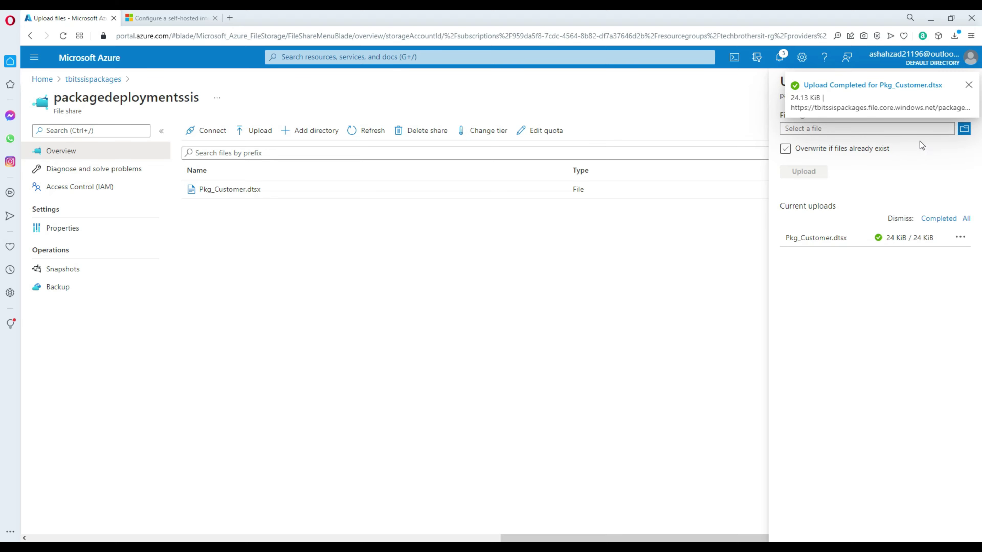
left_click(969, 85)
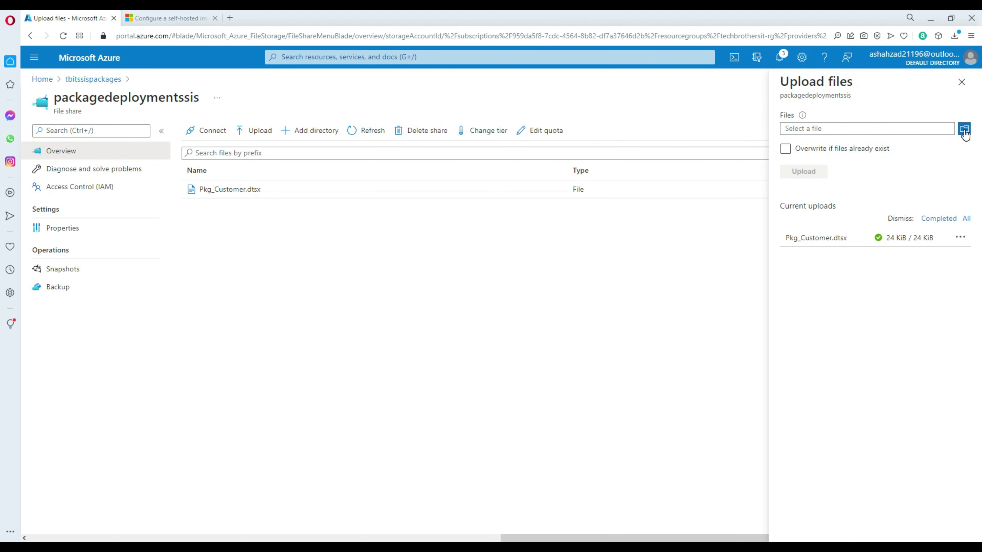
Step: Upload Config_Pkg_Customer.dtsConfig from the Desktop's SSIS Package Deployment folder to the share
left_click(965, 129)
left_click(837, 249)
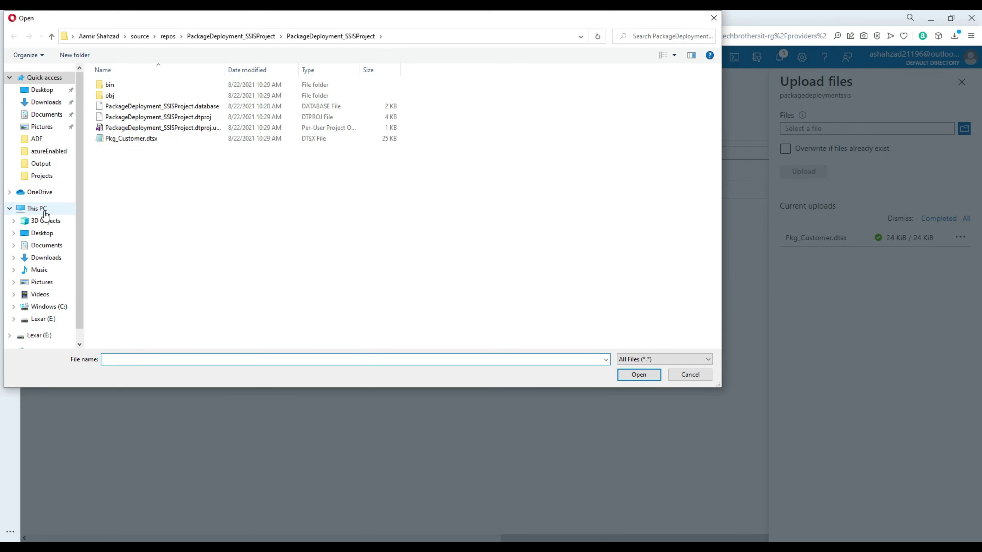
left_click(41, 210)
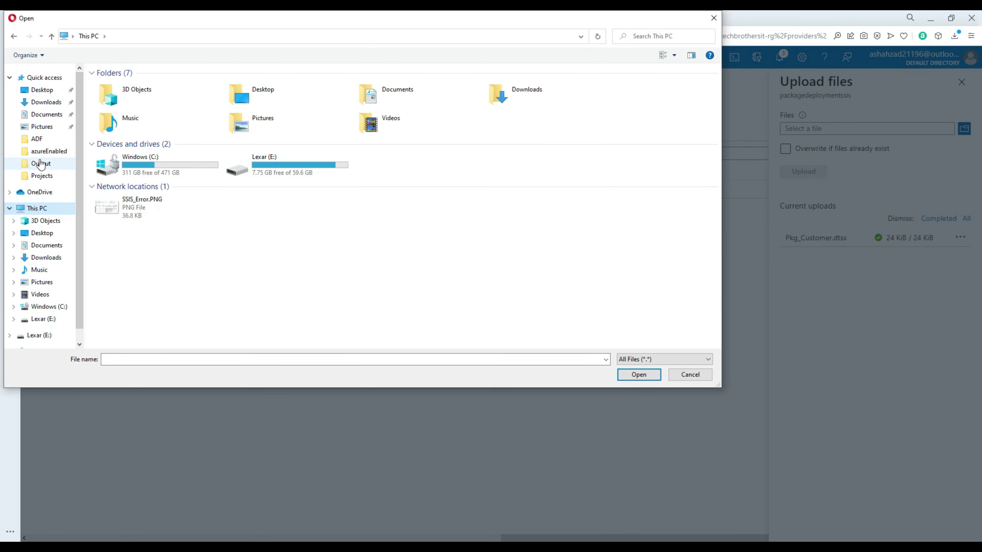
left_click(42, 232)
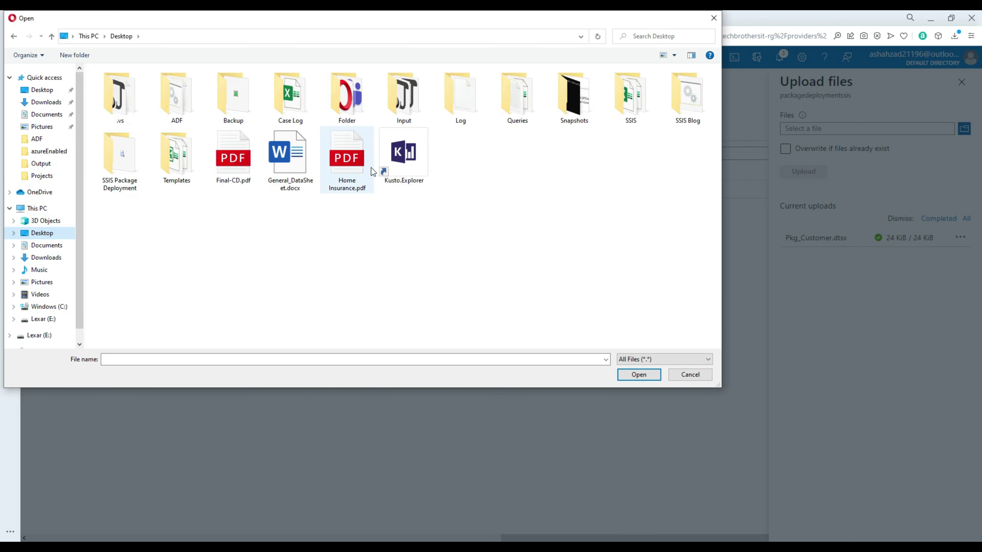
double_click(126, 175)
left_click(162, 85)
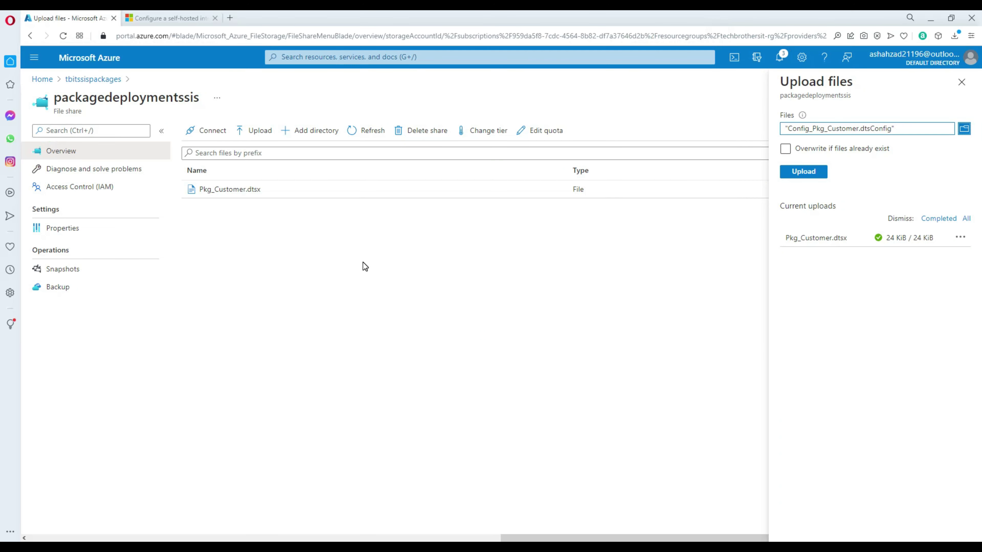
left_click(803, 172)
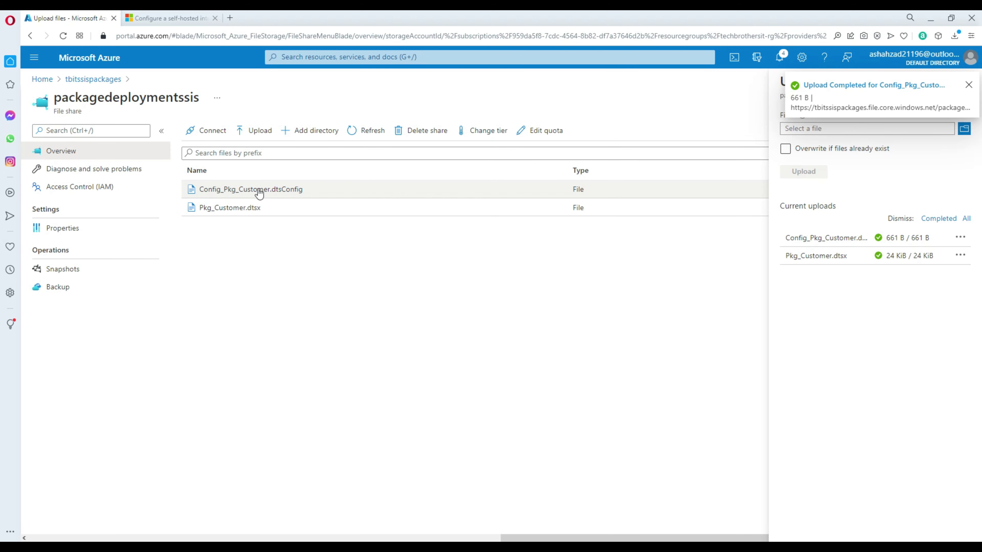
left_click(969, 86)
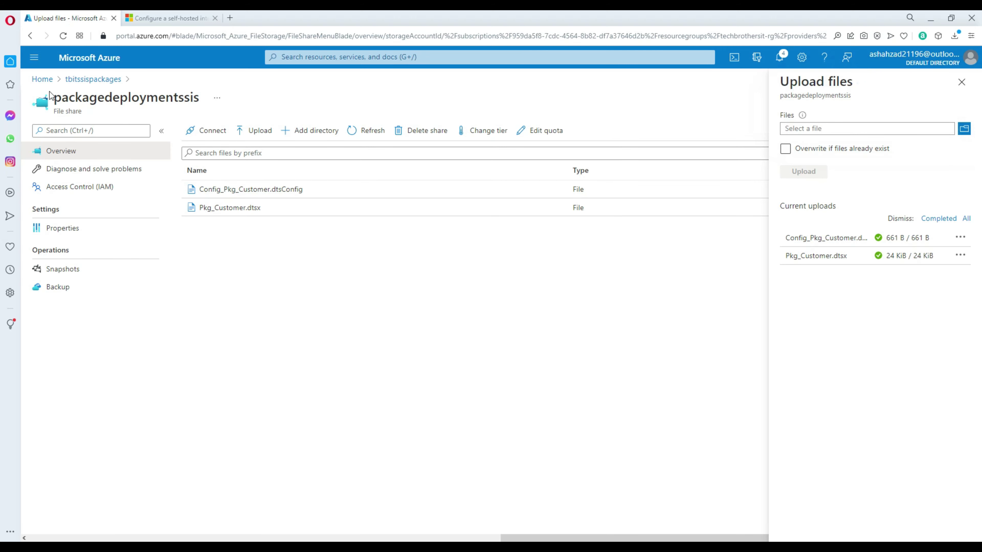
Step: Launch Data Factory Studio for TechbrothersIT-ADF and go to the Manage hub's Linked services
left_click(43, 80)
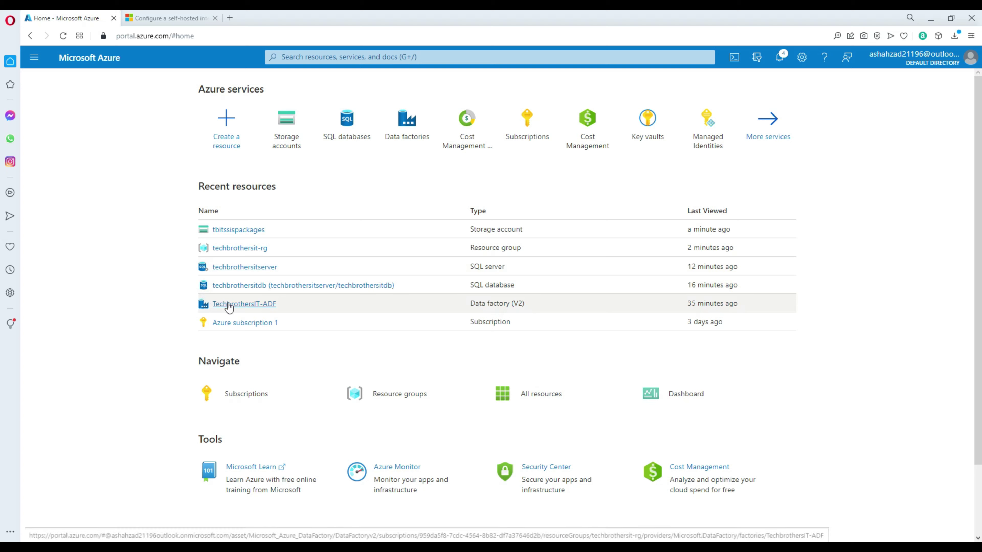
left_click(237, 304)
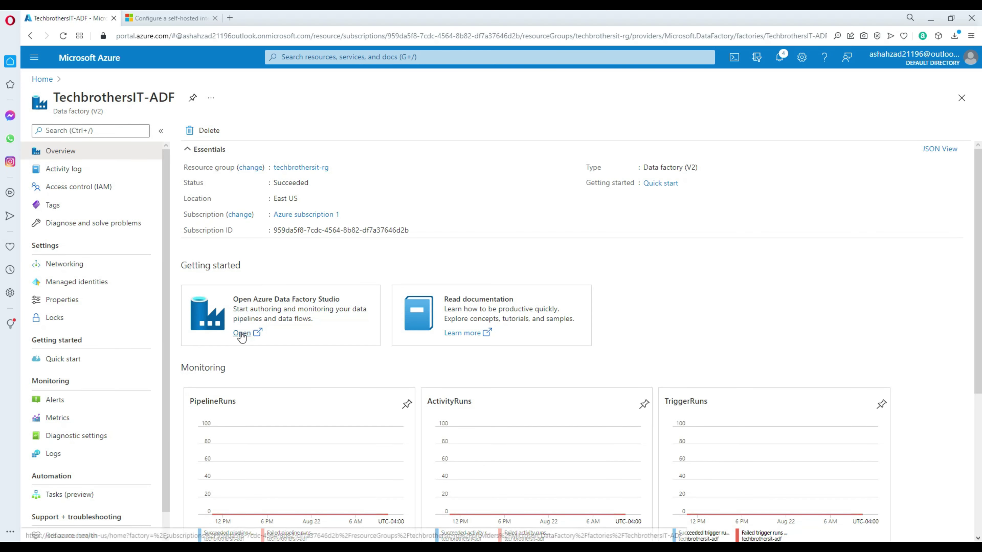
left_click(242, 333)
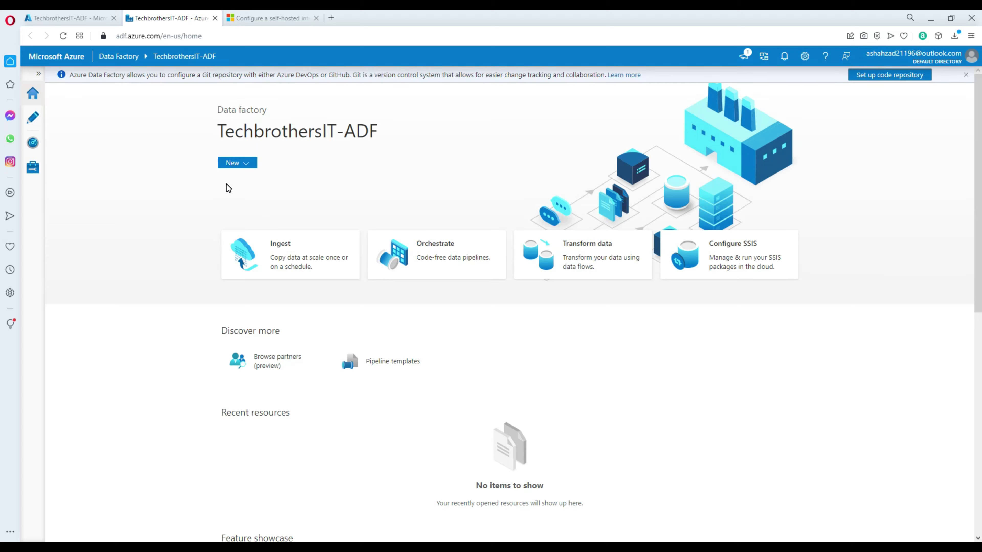
left_click(32, 169)
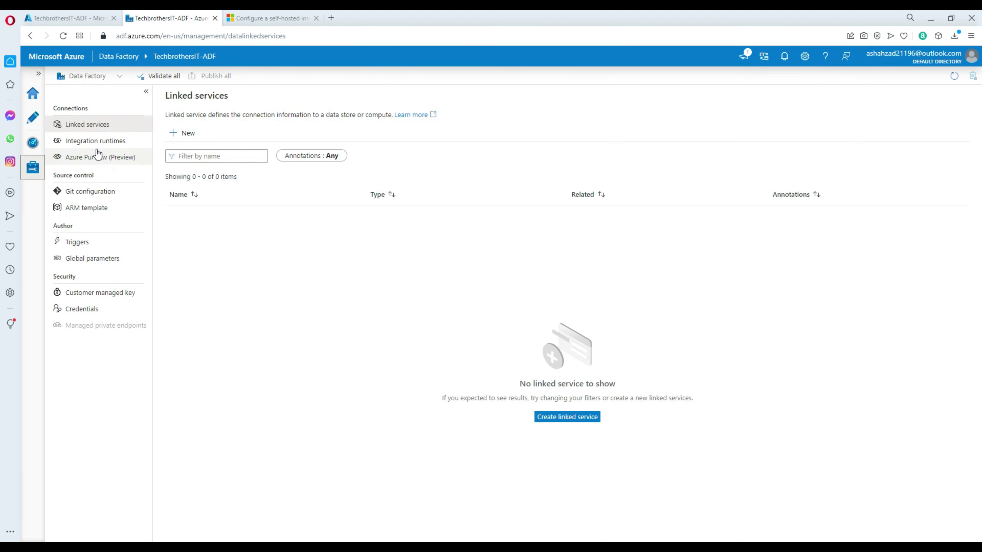
Step: Start a new integration runtime of type Azure-SSIS
left_click(102, 141)
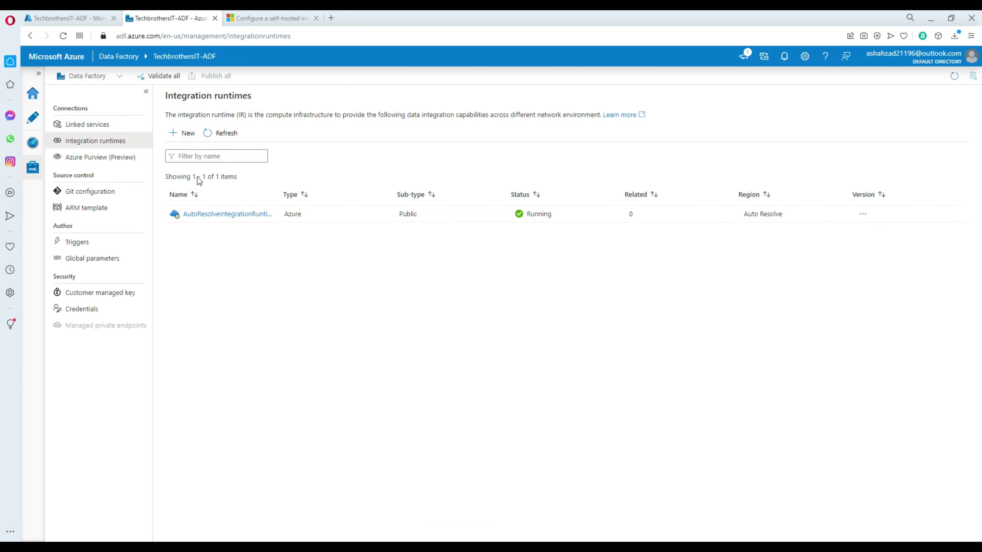
left_click(182, 134)
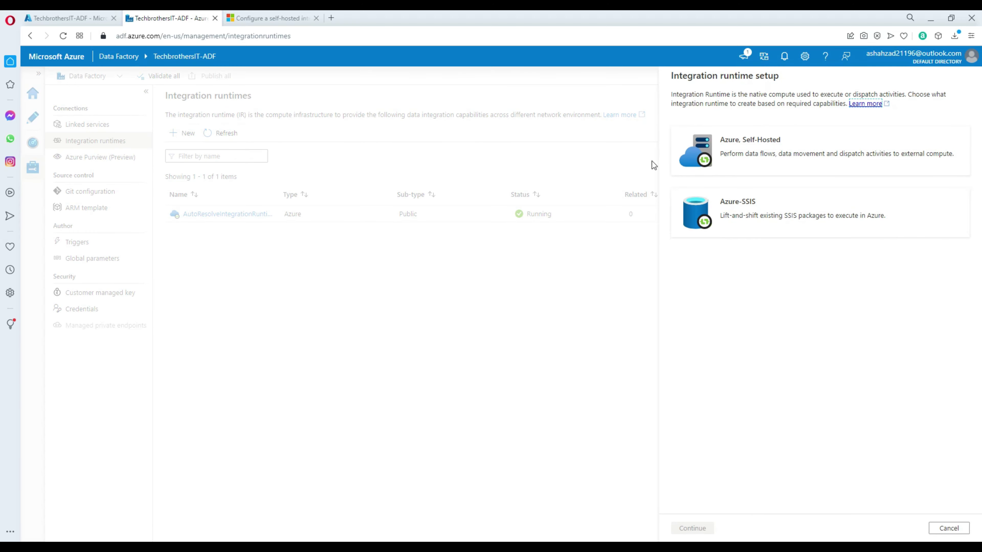
left_click(744, 213)
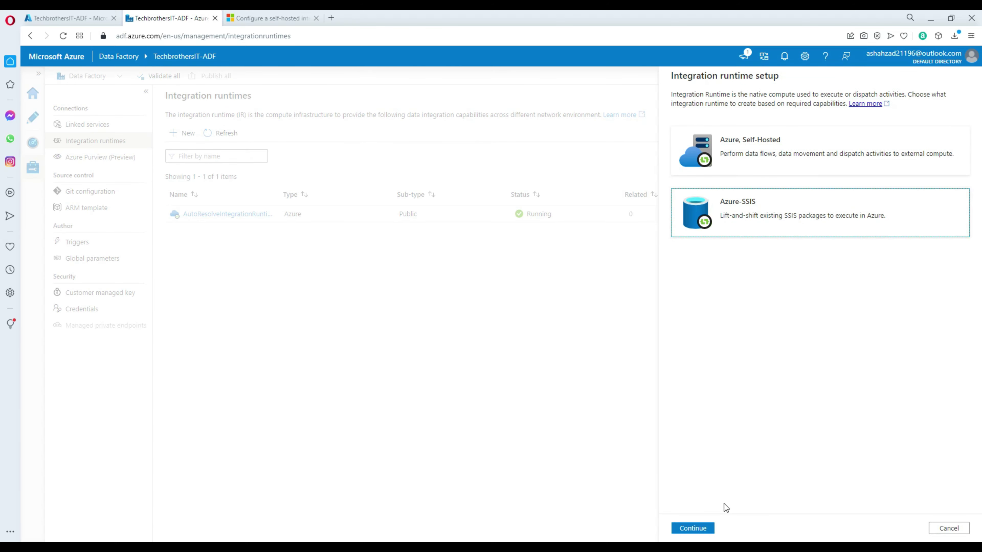
left_click(692, 528)
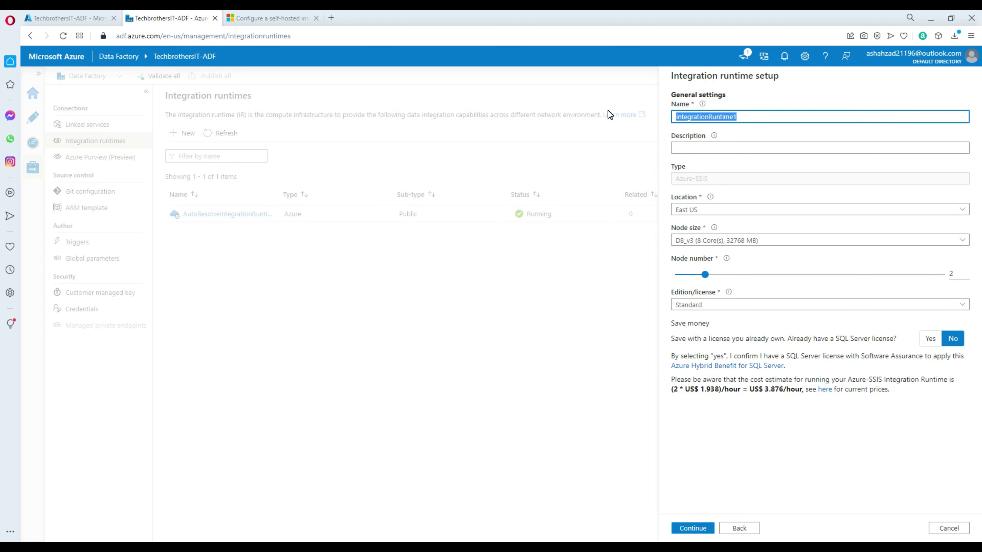
Step: Name the runtime ssisirfileshare with East US, node size D2_v3 and 1 node
type("ssisir")
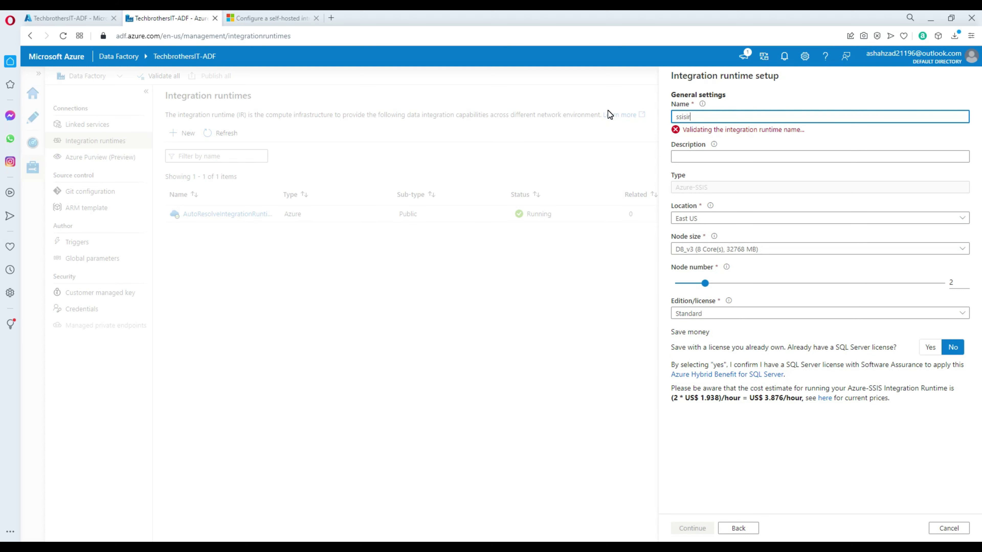
type("fileshare")
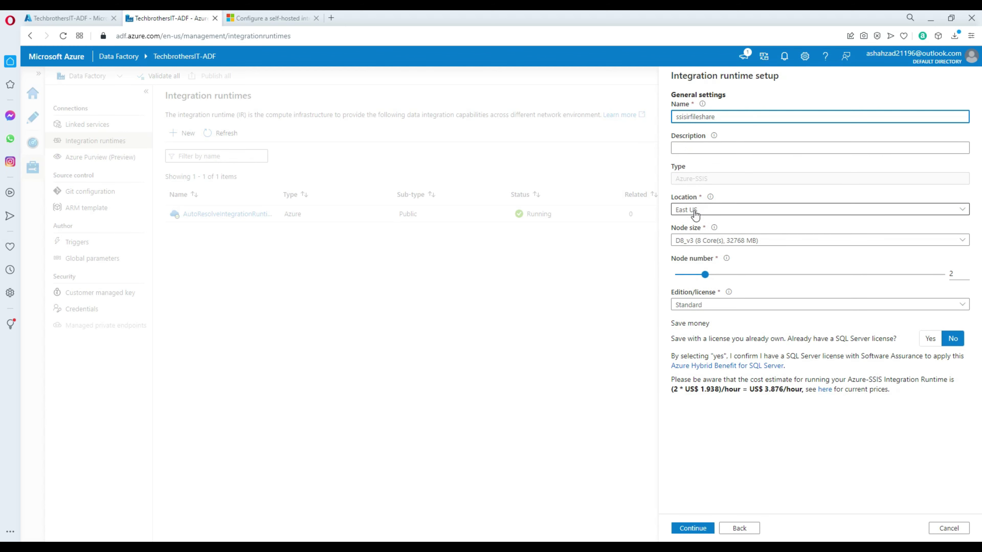
left_click(679, 273)
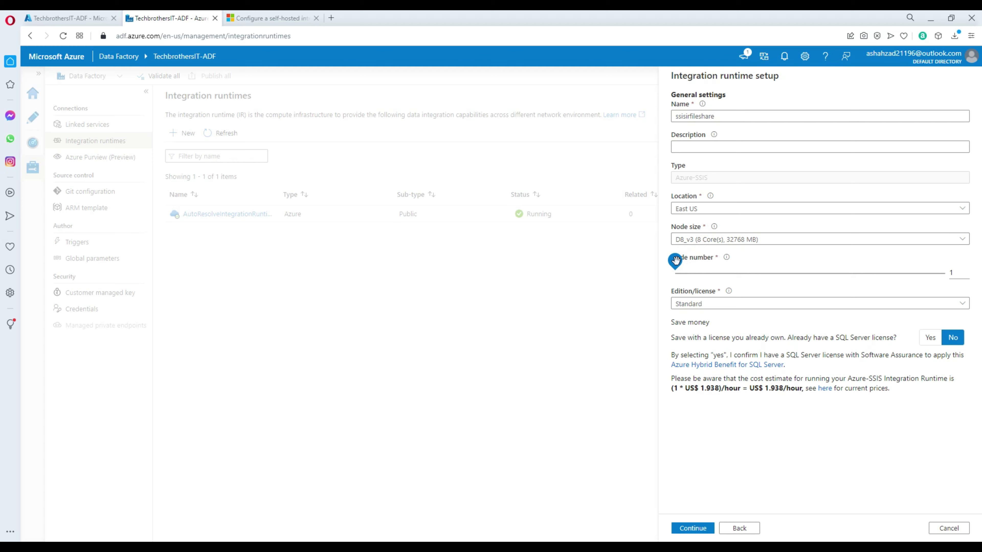
left_click(709, 266)
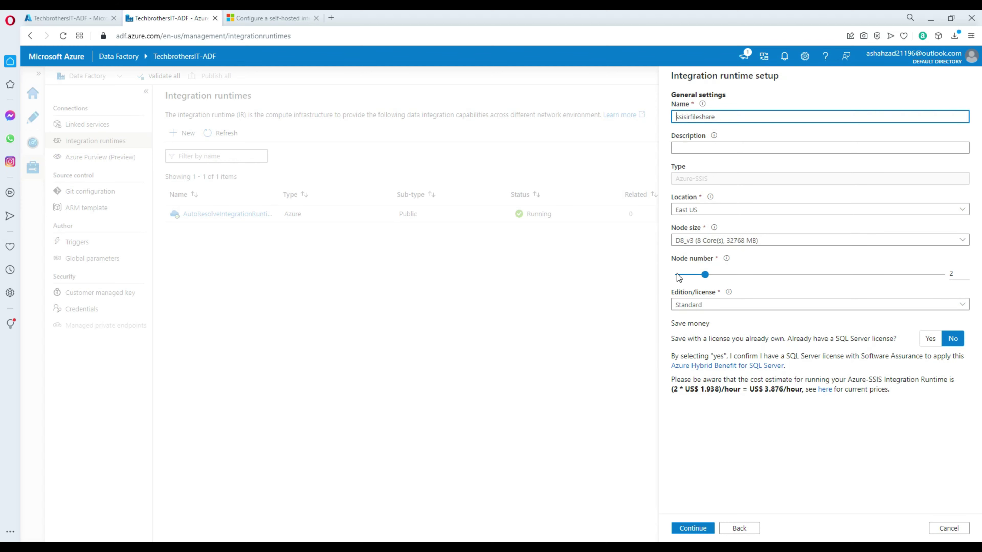
left_click(715, 241)
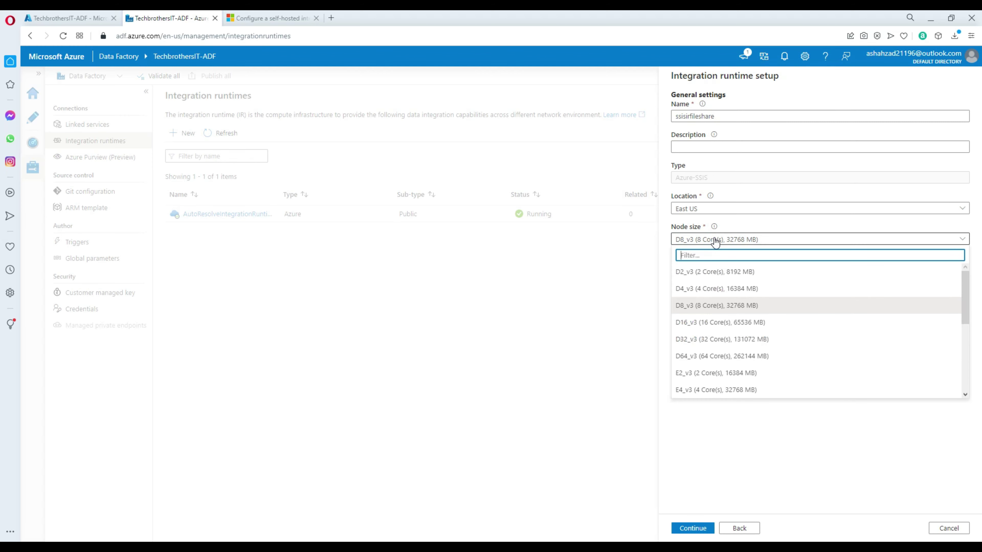
left_click(707, 271)
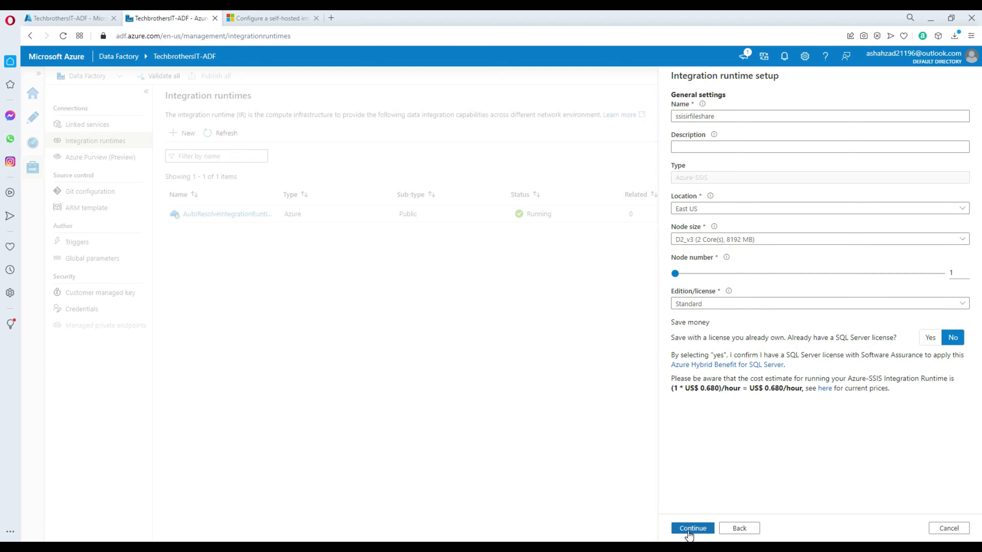
left_click(689, 530)
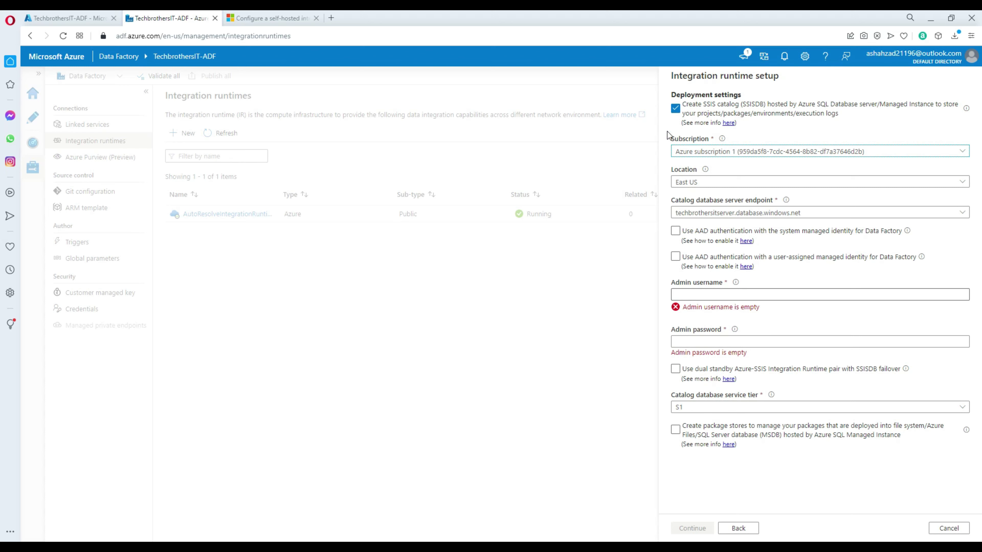
Step: Uncheck 'Create SSIS catalog (SSISDB)' and enable 'Create package stores to manage your packages'
left_click(692, 429)
left_click(693, 439)
left_click(676, 109)
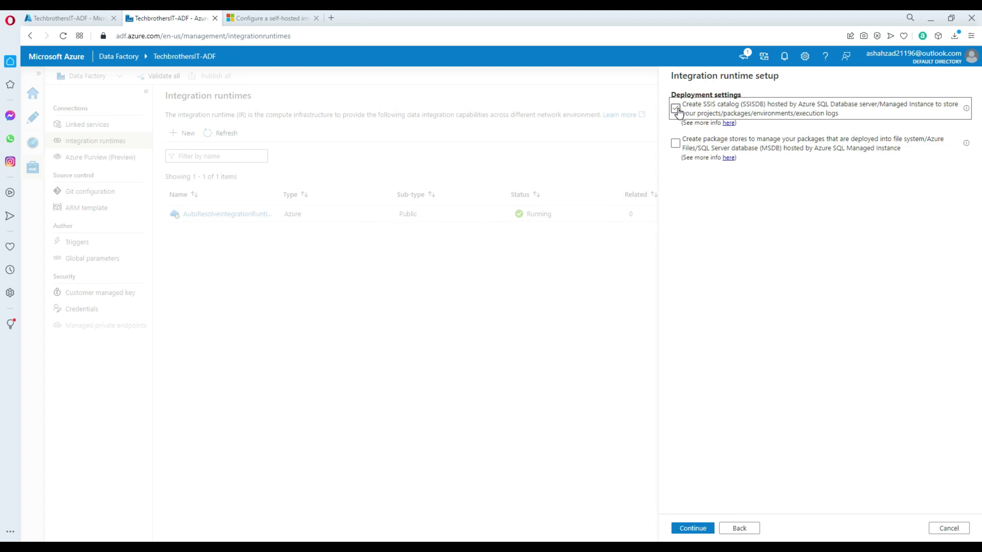
left_click(675, 144)
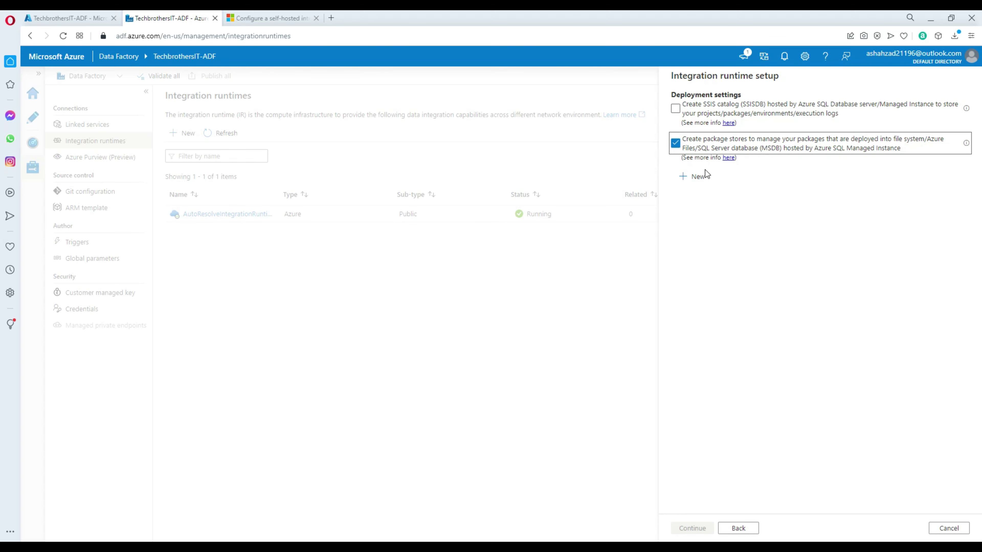
Step: Add a package store named ssispackagestoreazurefileshare and start a new linked service for it
left_click(687, 179)
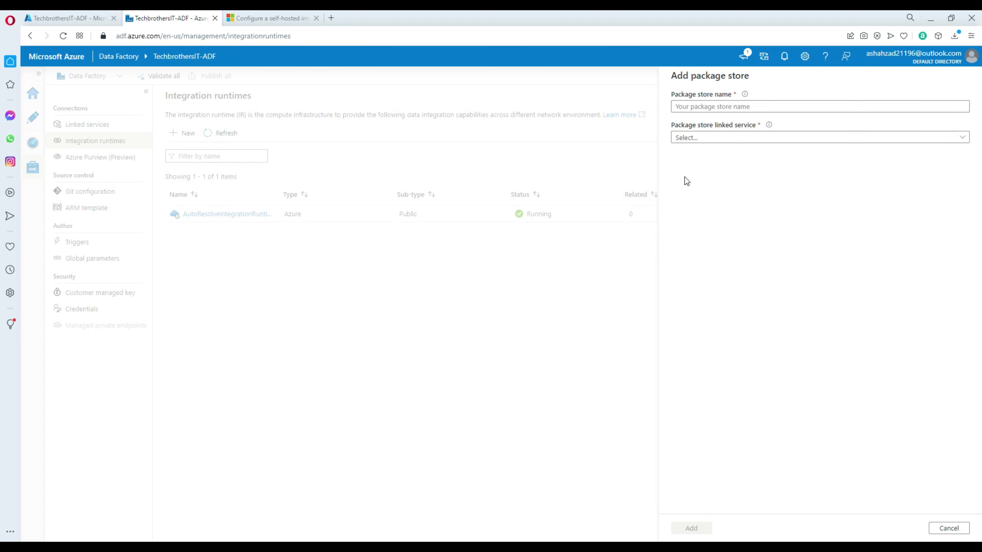
left_click(702, 107)
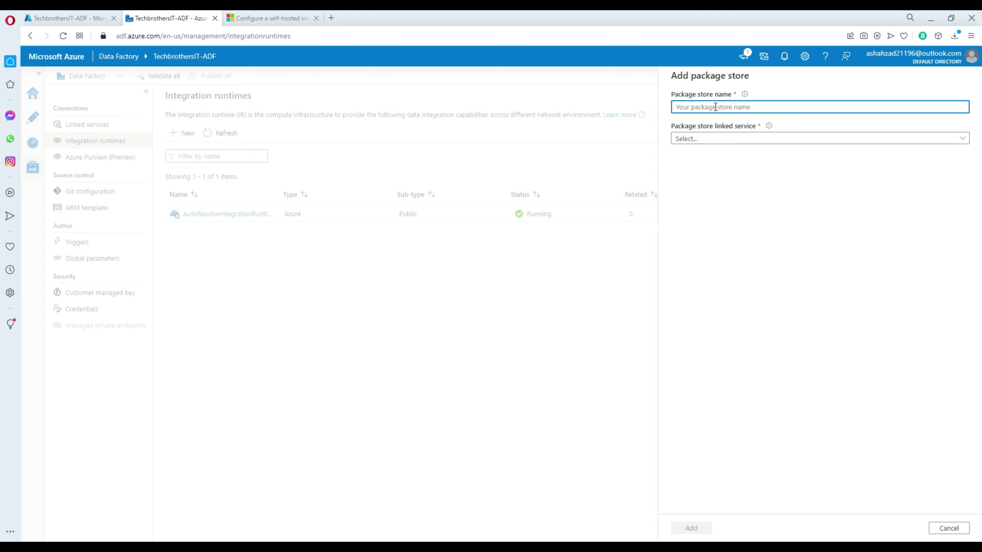
type("ssispack")
type("agestoreazurefileshare")
left_click(692, 139)
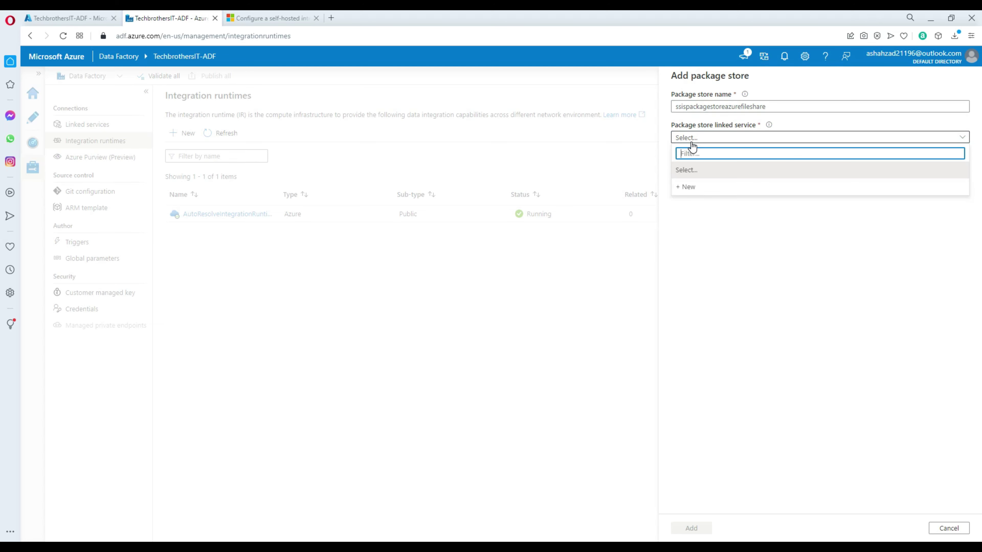
left_click(686, 190)
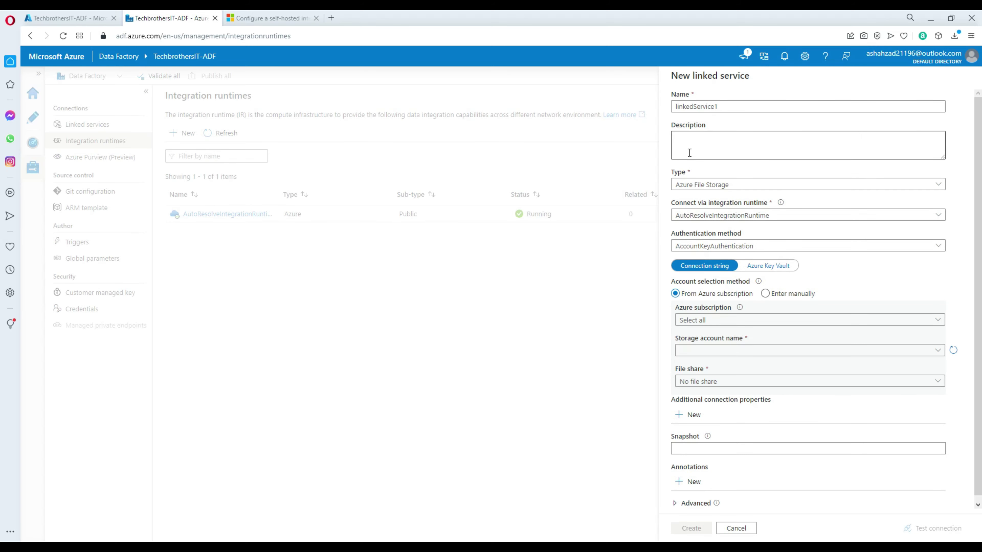
Step: Set the new linked service's type to Azure File Storage
left_click(681, 193)
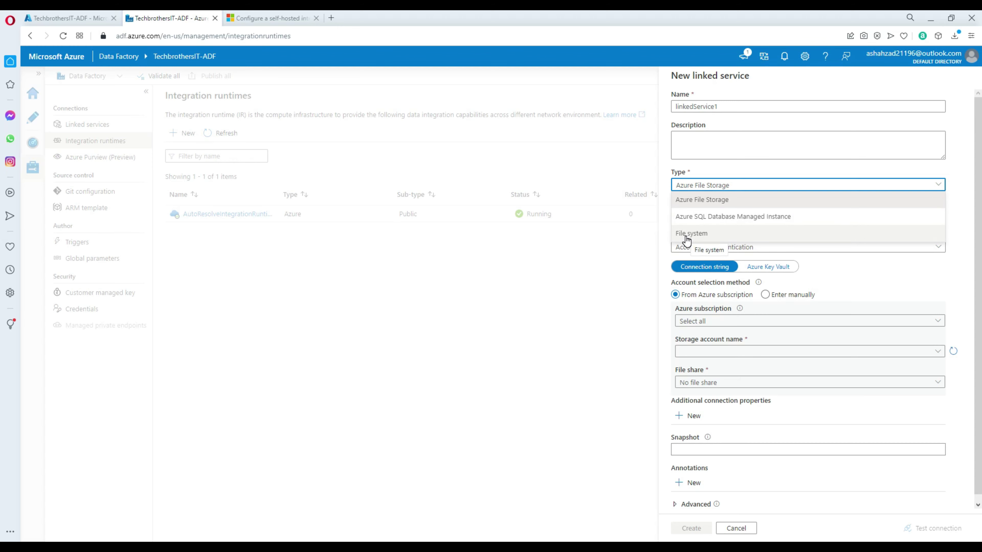
left_click(695, 202)
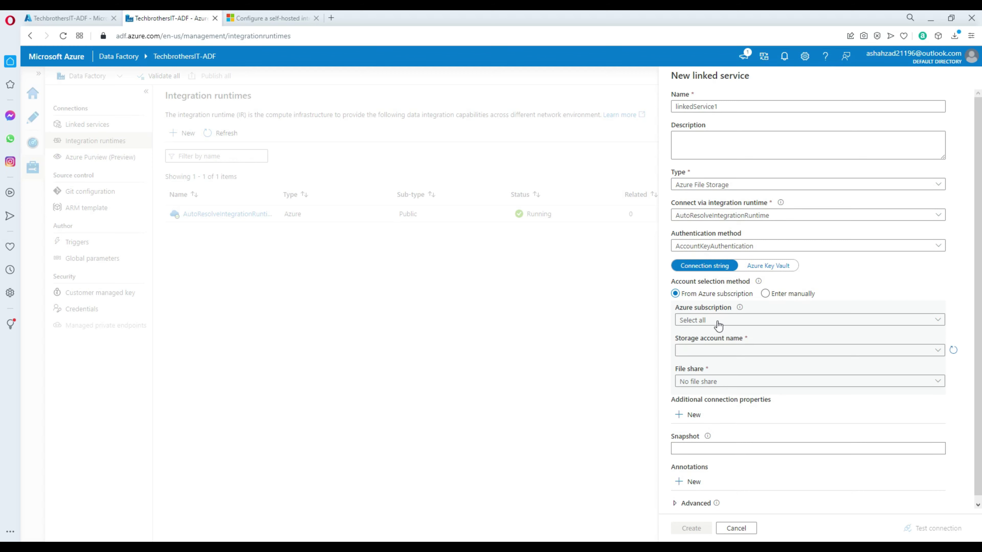
left_click(696, 184)
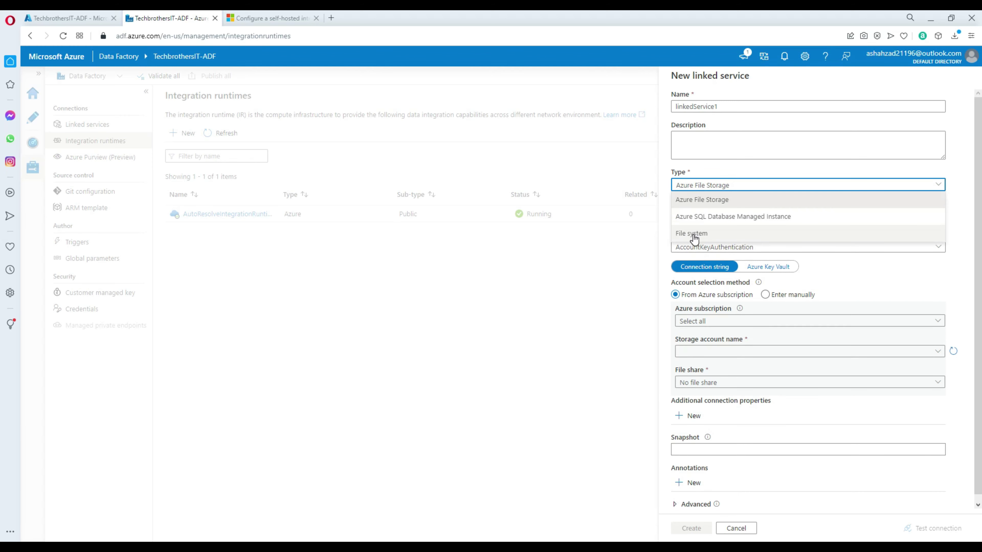
left_click(693, 237)
left_click(693, 247)
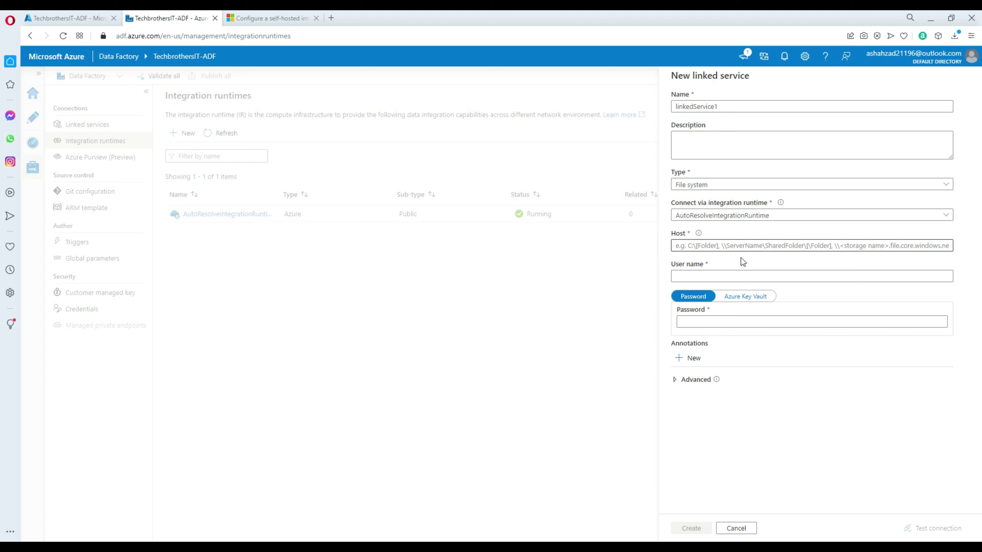
mouse_move(701, 235)
left_click(689, 190)
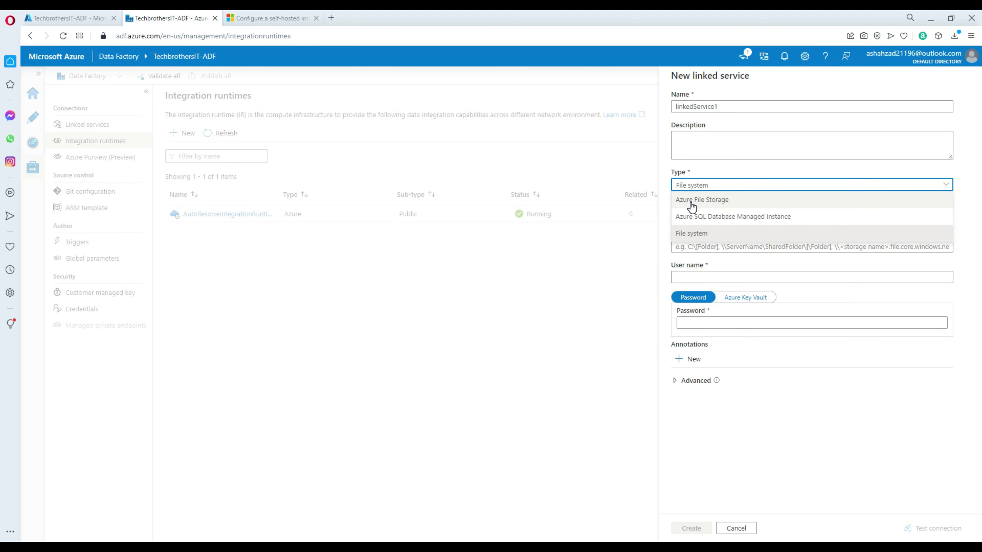
left_click(690, 202)
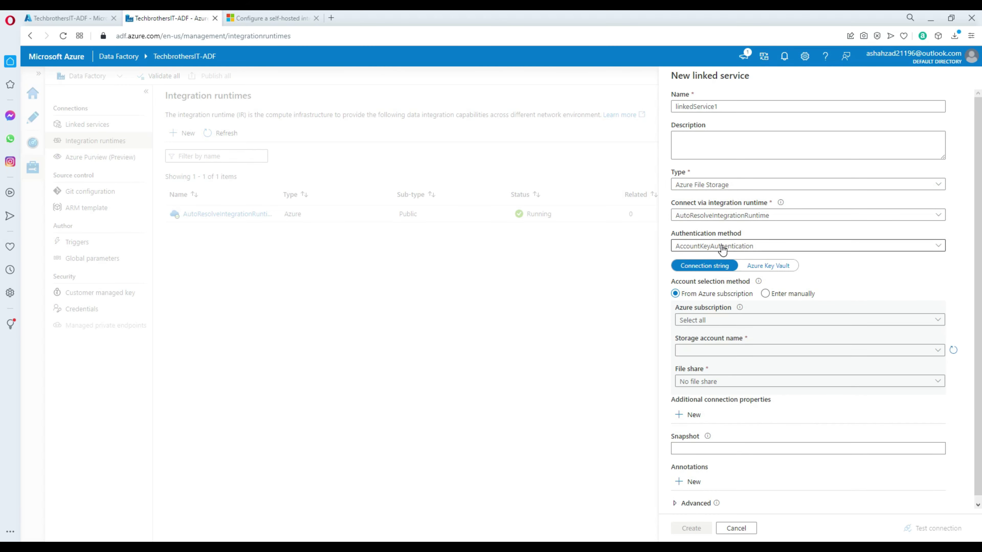
Step: Connect it to Azure subscription 1, account tbitssispackages, share packagedeploymentssis; test and create
left_click(707, 321)
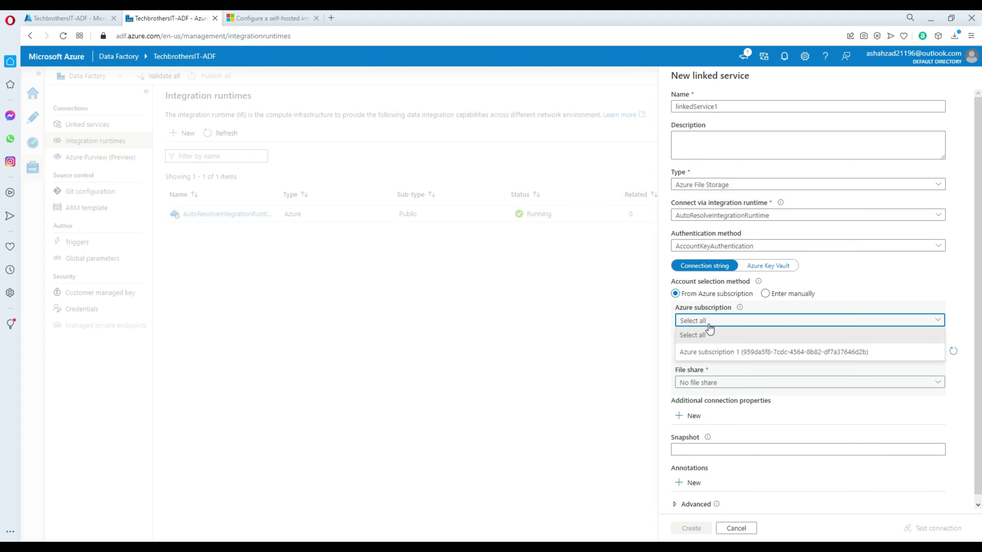
left_click(718, 352)
left_click(712, 358)
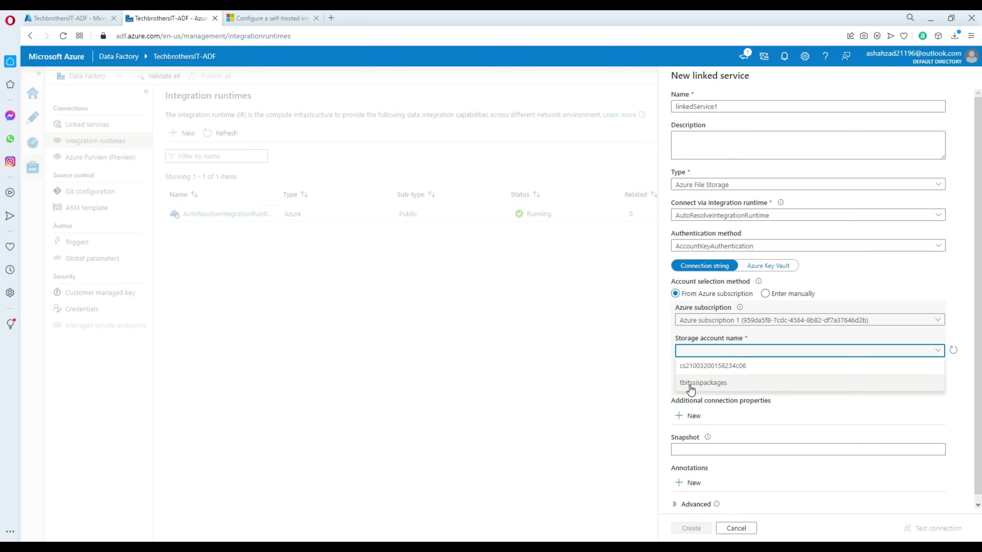
left_click(698, 387)
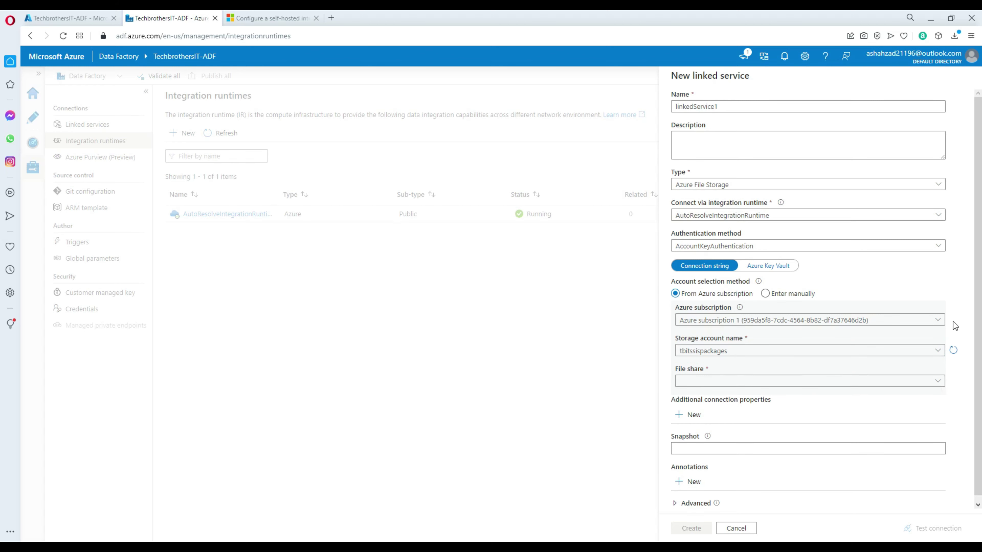
scroll(705, 386, "down", 1)
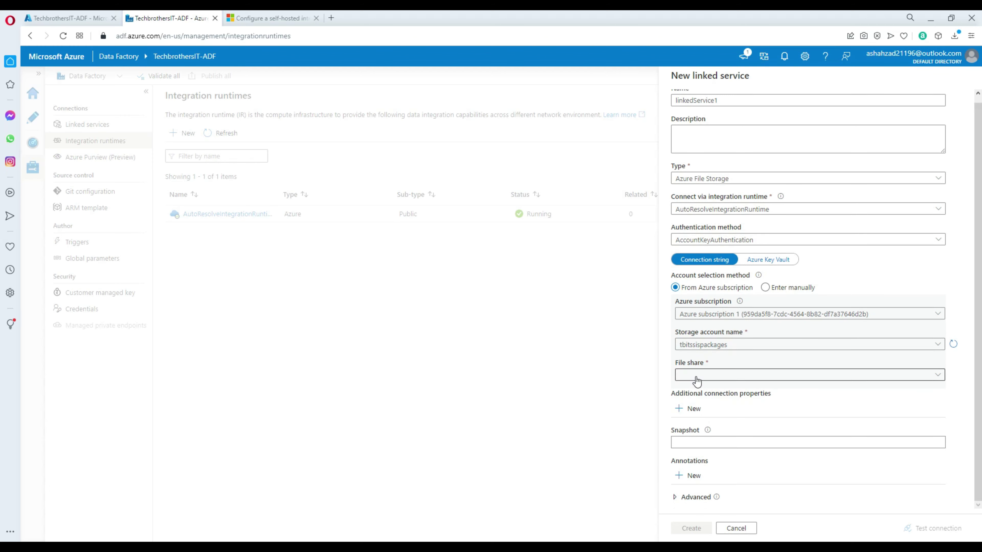
left_click(698, 381)
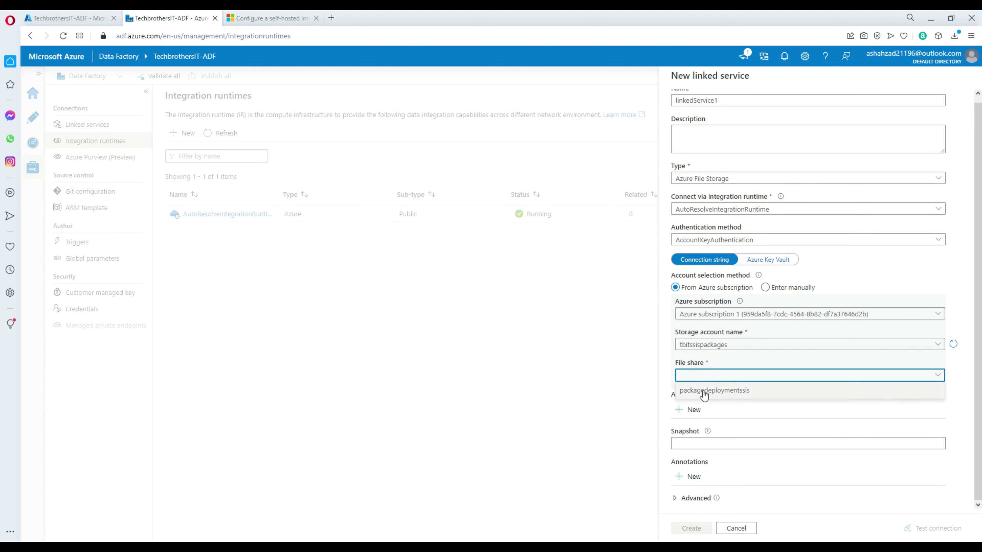
left_click(724, 395)
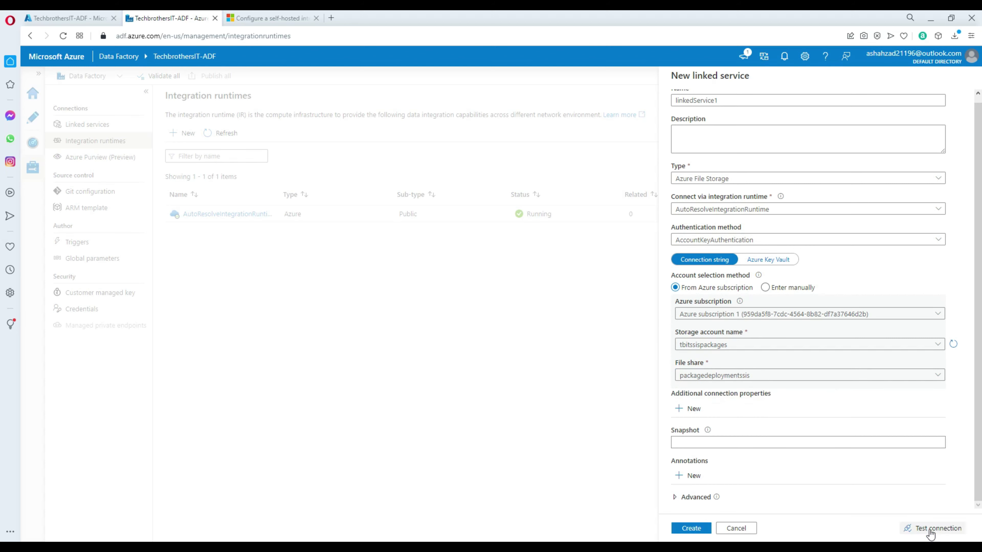
left_click(921, 531)
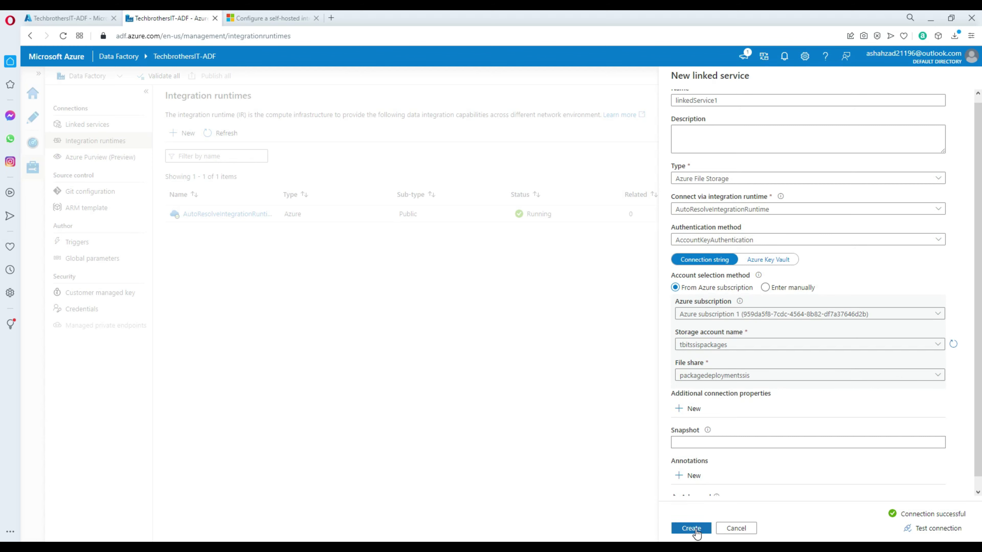
left_click(696, 530)
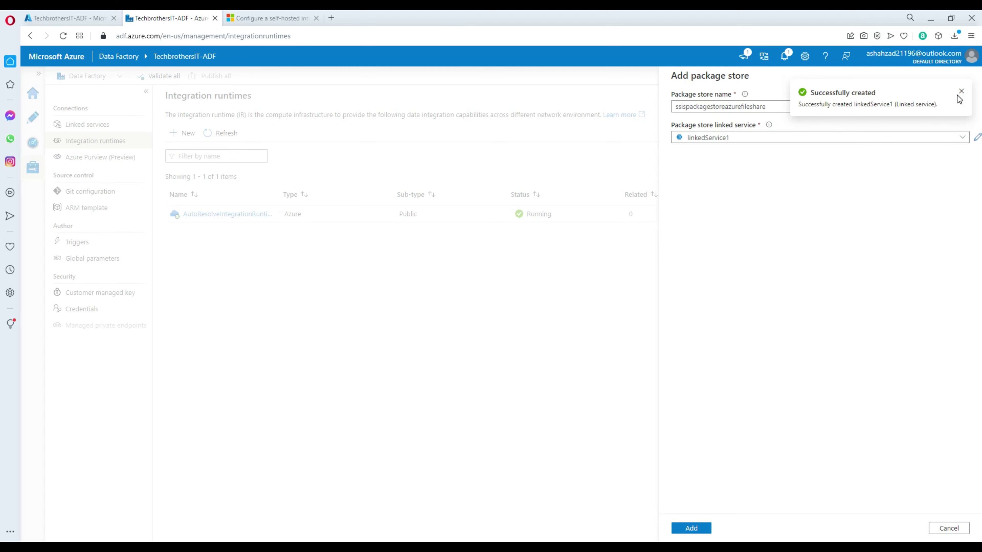
Step: Add the Azure Files package store to the runtime and review its settings unchanged
left_click(695, 530)
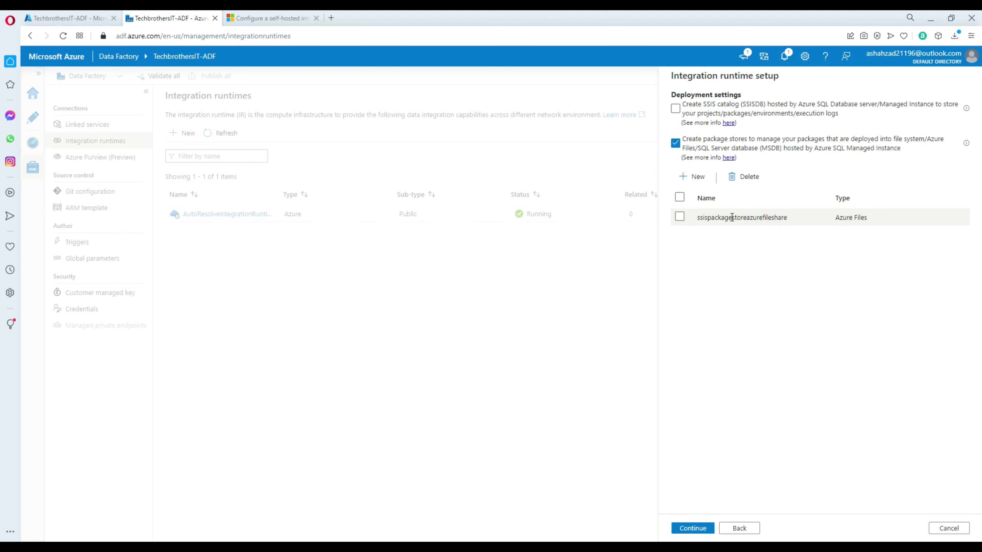
left_click_drag(700, 218, 788, 217)
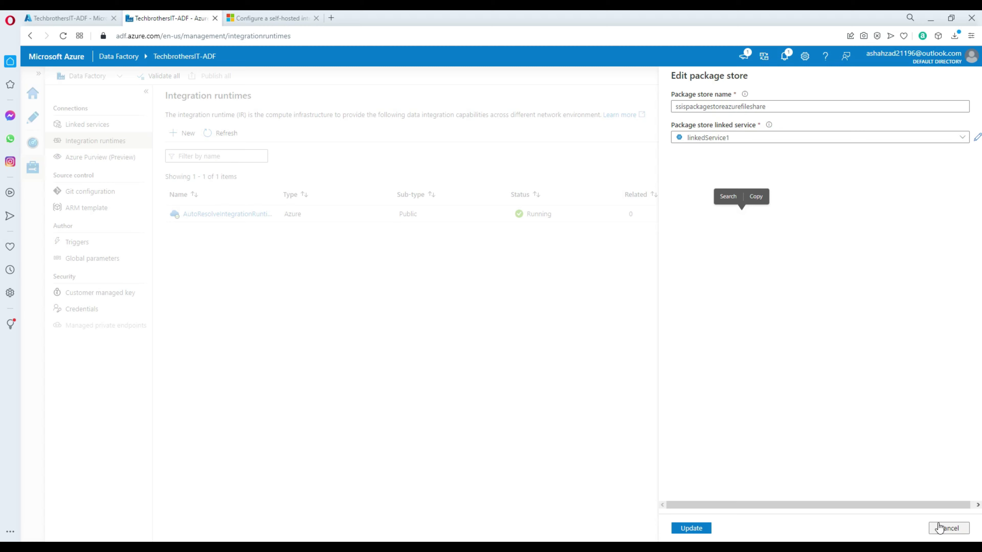
key("Escape")
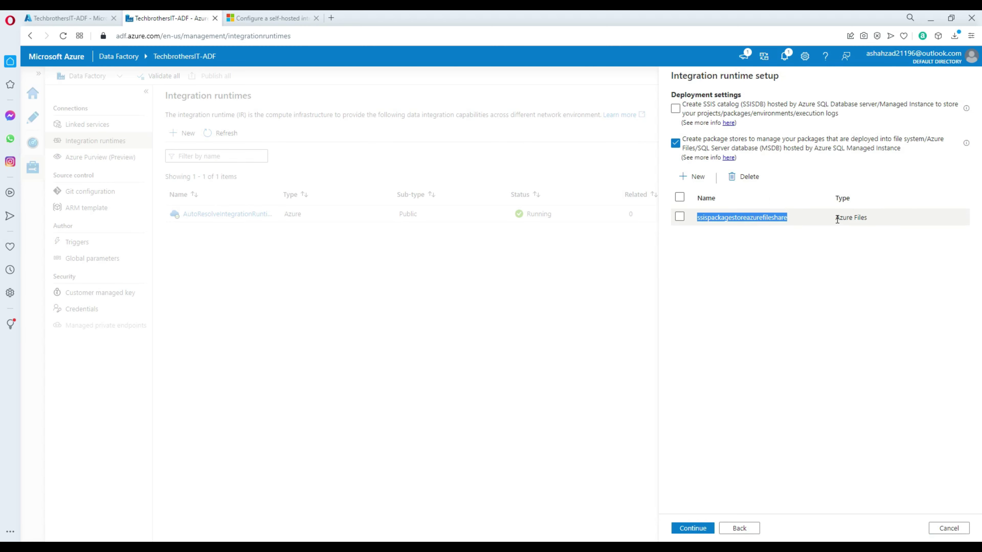
left_click_drag(836, 219, 877, 214)
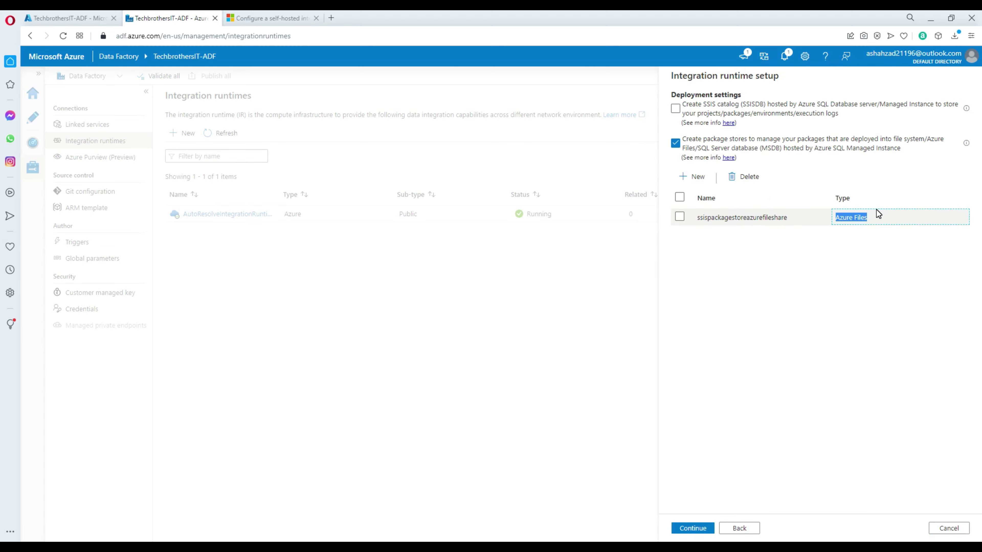
left_click(954, 529)
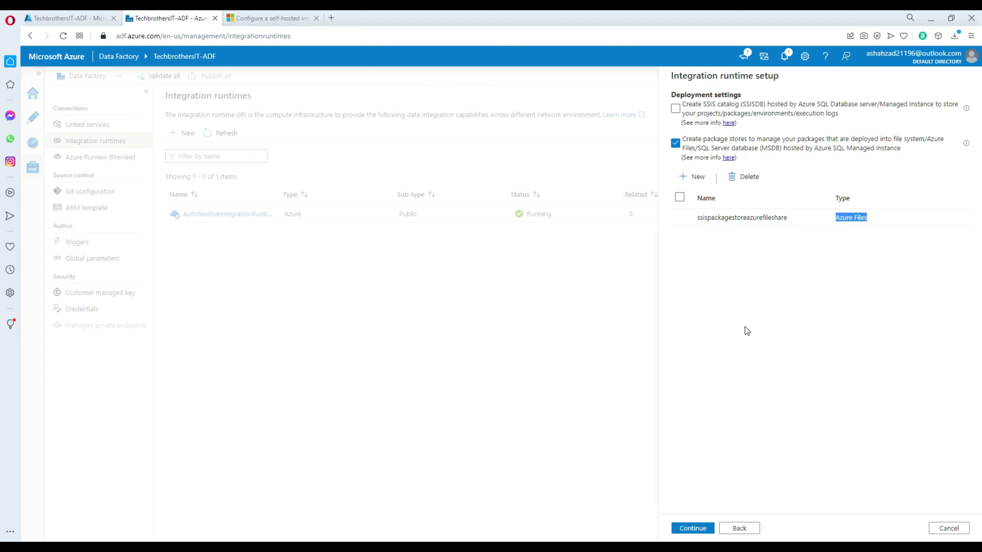
left_click(734, 351)
Step: Leave the advanced options unchecked with 2 parallel executions per node, and create the runtime
left_click(693, 528)
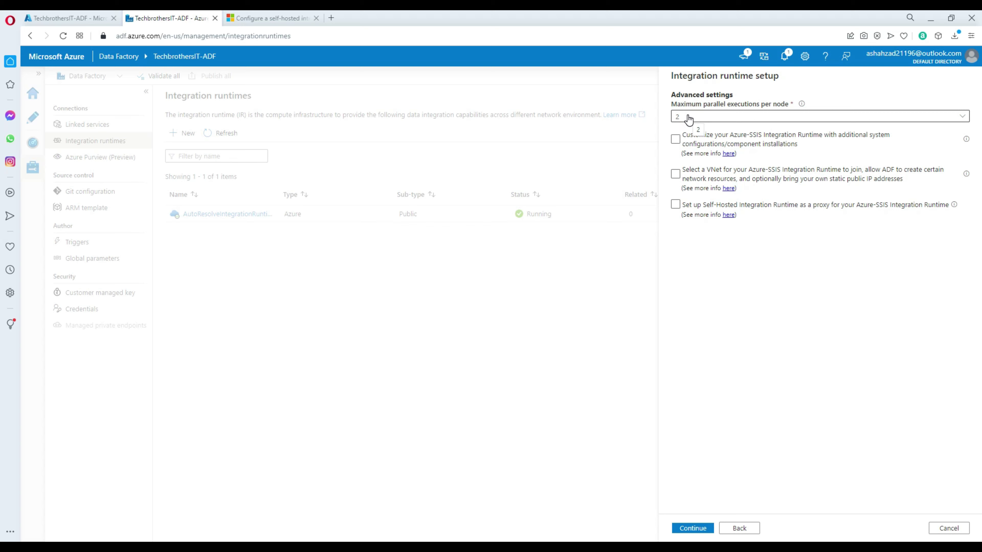
left_click(695, 140)
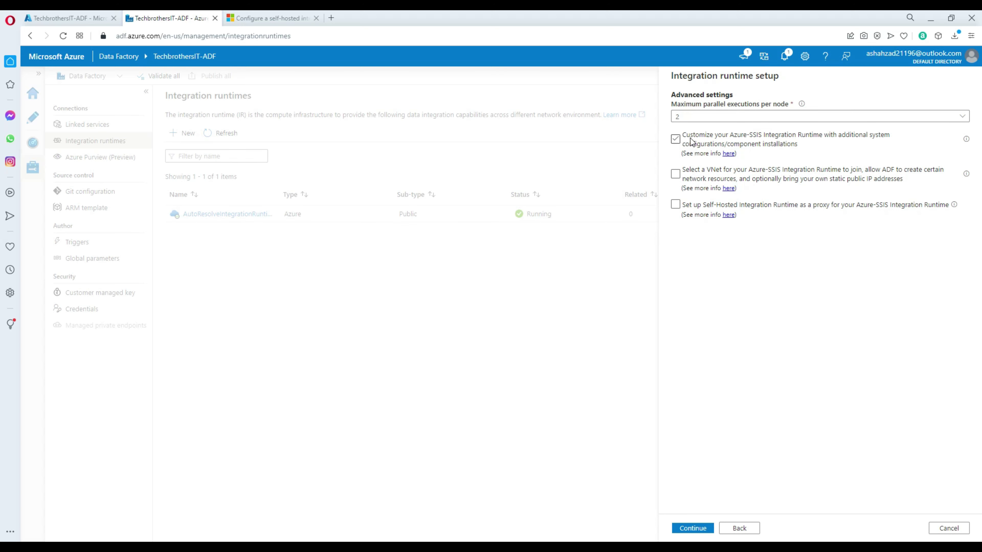
left_click(743, 140)
left_click(696, 209)
left_click(822, 200)
left_click(693, 529)
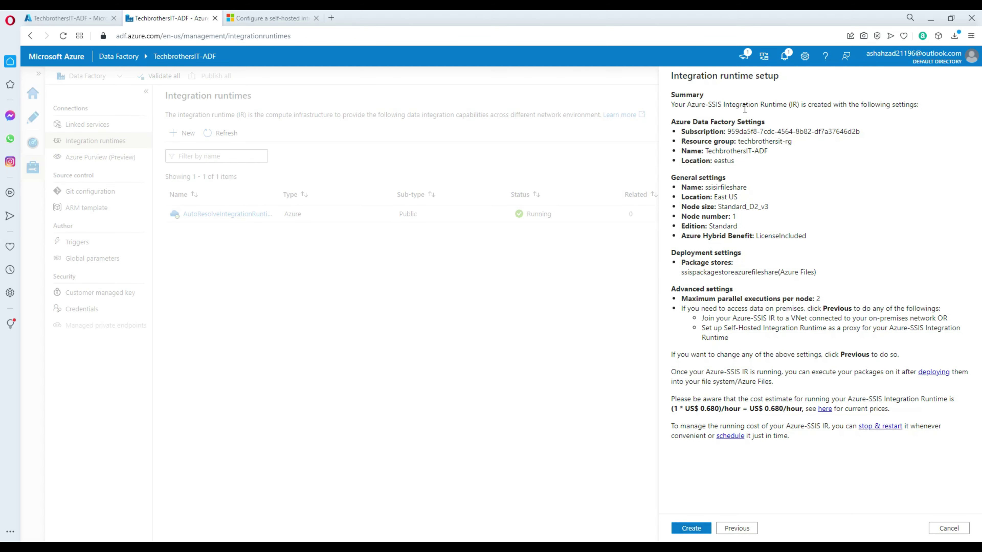
left_click(692, 533)
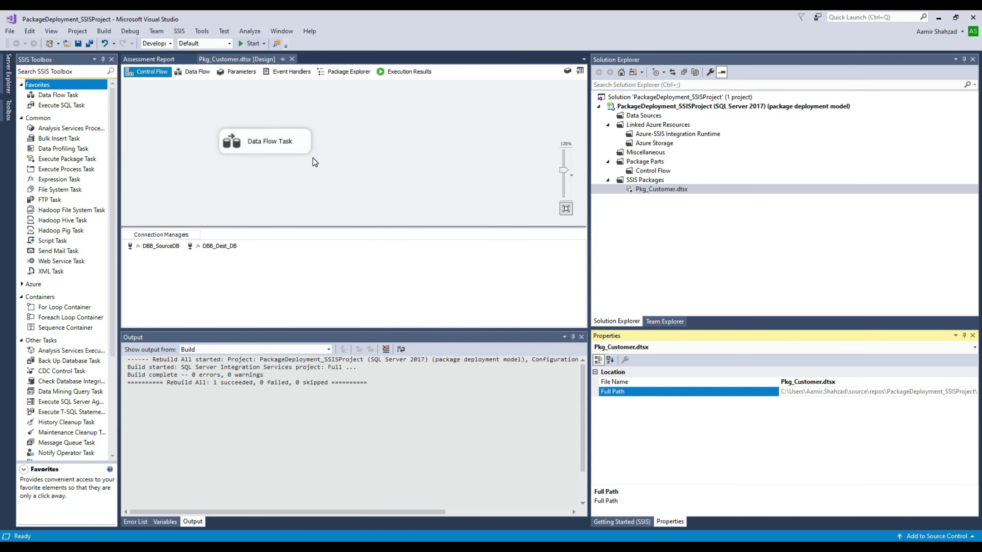
Step: Select the Data Flow Task in Pkg_Customer, then return to the Data Factory page
left_click(256, 141)
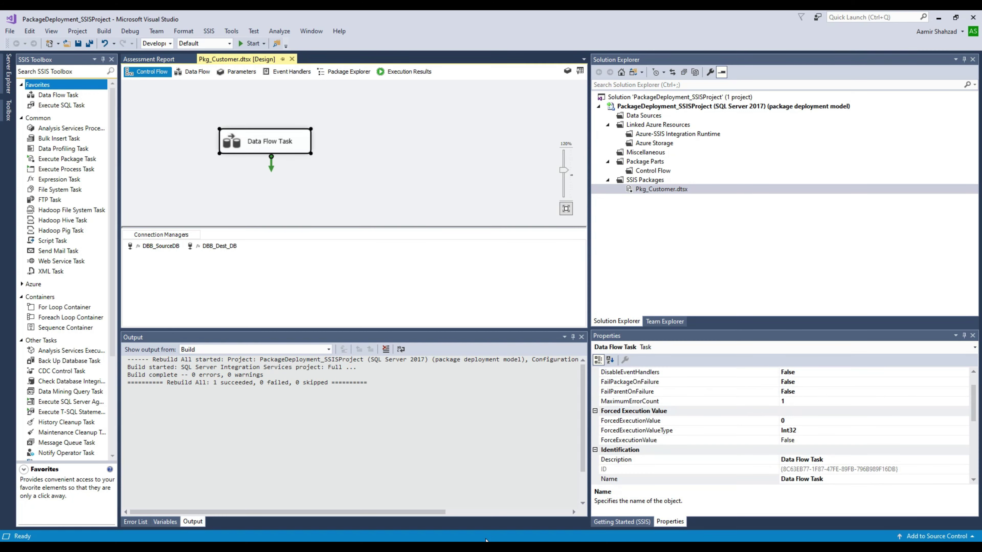
left_click(489, 502)
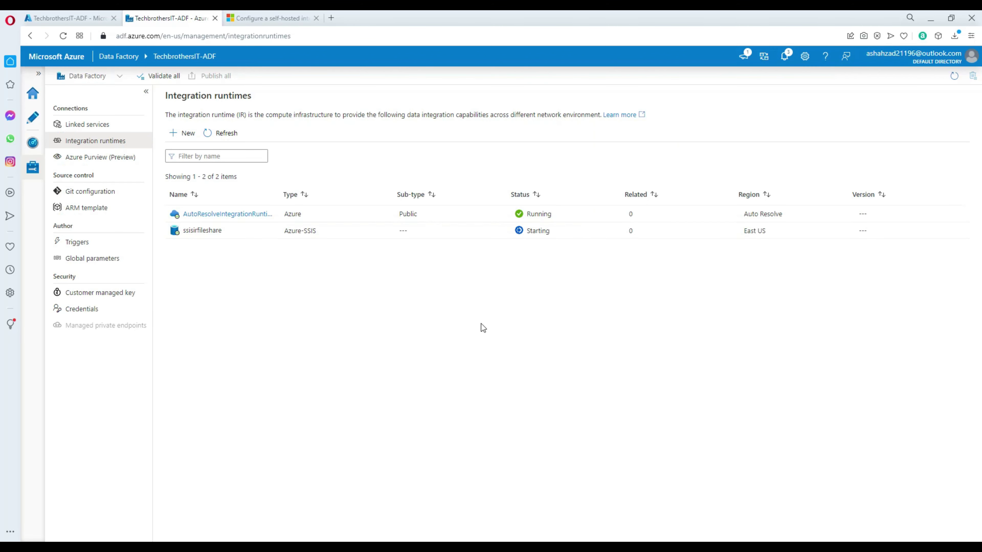
Step: View the tbitssispackages storage account's file shares, then return to the integration runtimes list
left_click(86, 19)
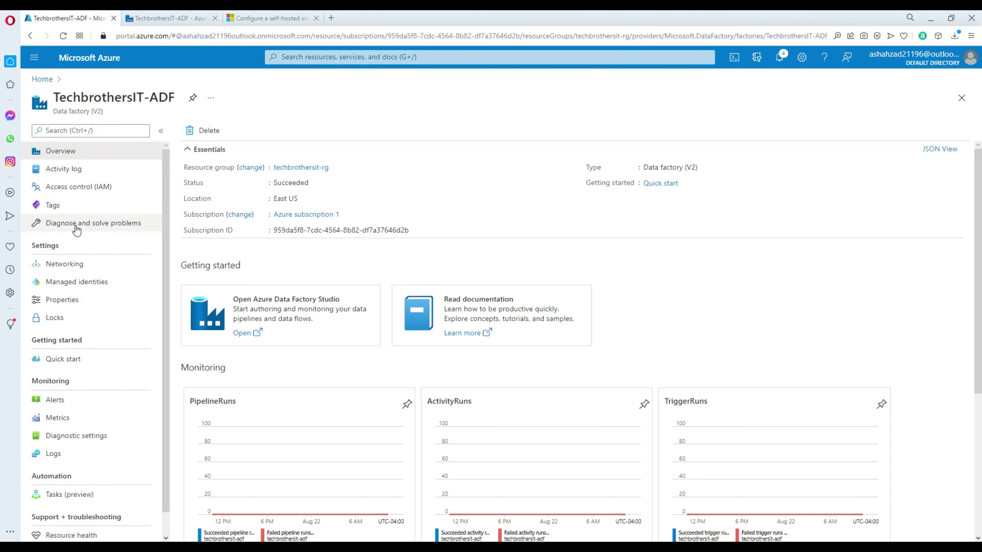
left_click(41, 79)
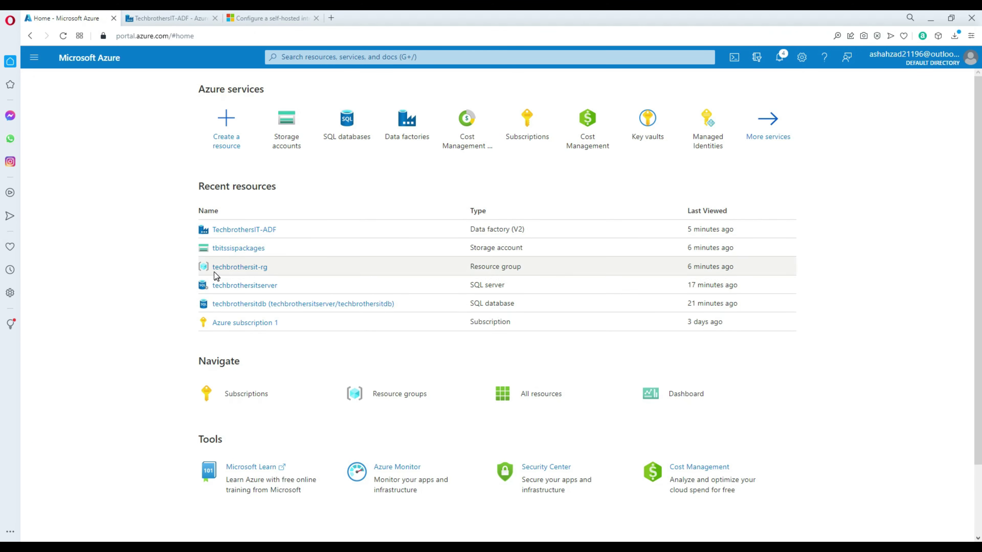
left_click(242, 249)
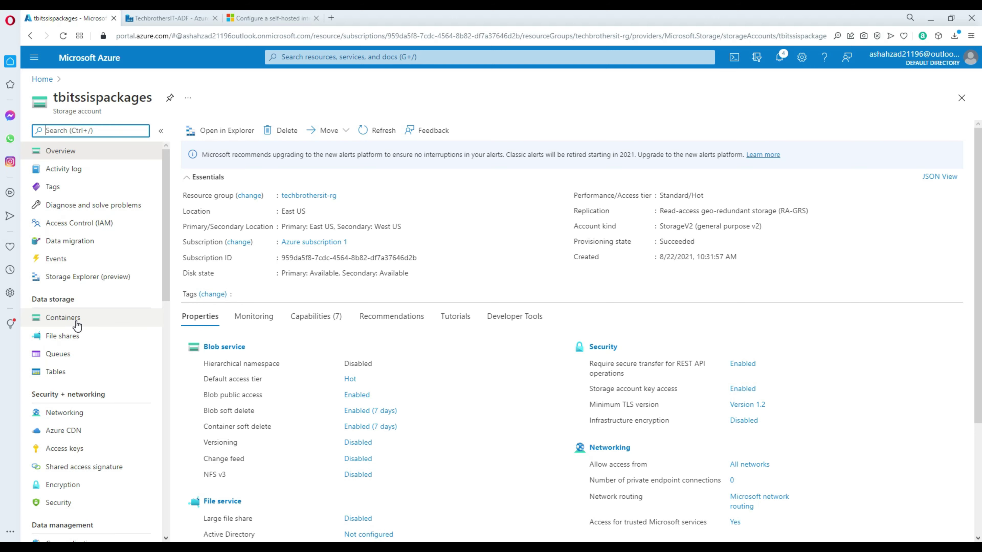
left_click(79, 336)
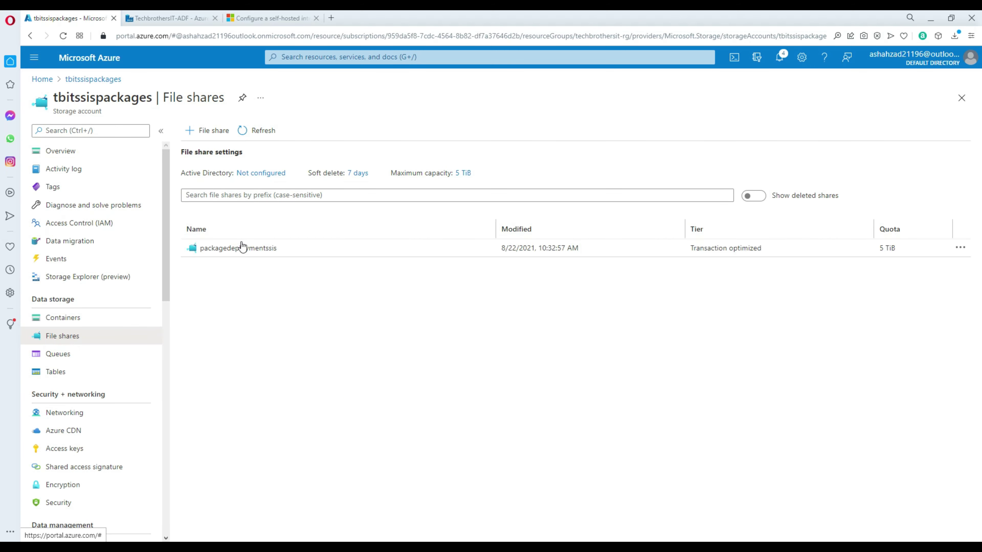
left_click(174, 16)
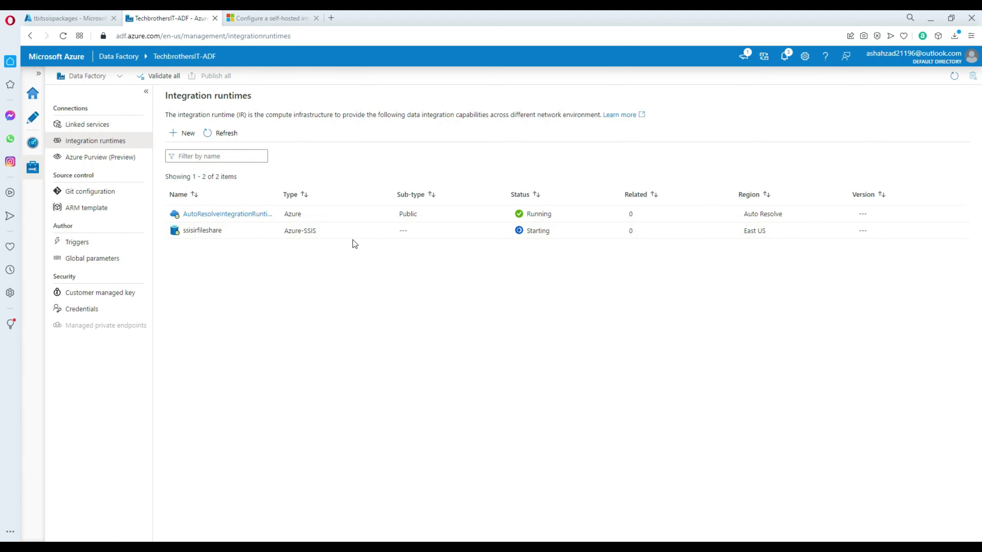
mouse_move(218, 231)
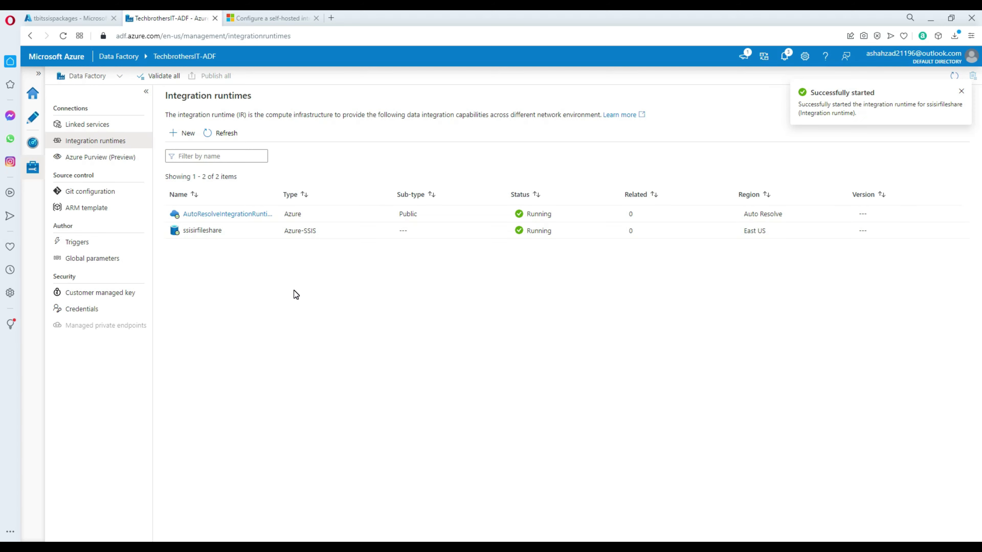
Step: Open ssisirfileshare's monitoring details showing Azure-SSIS, East US, D2_v3 and 1/1 nodes running
left_click(319, 231)
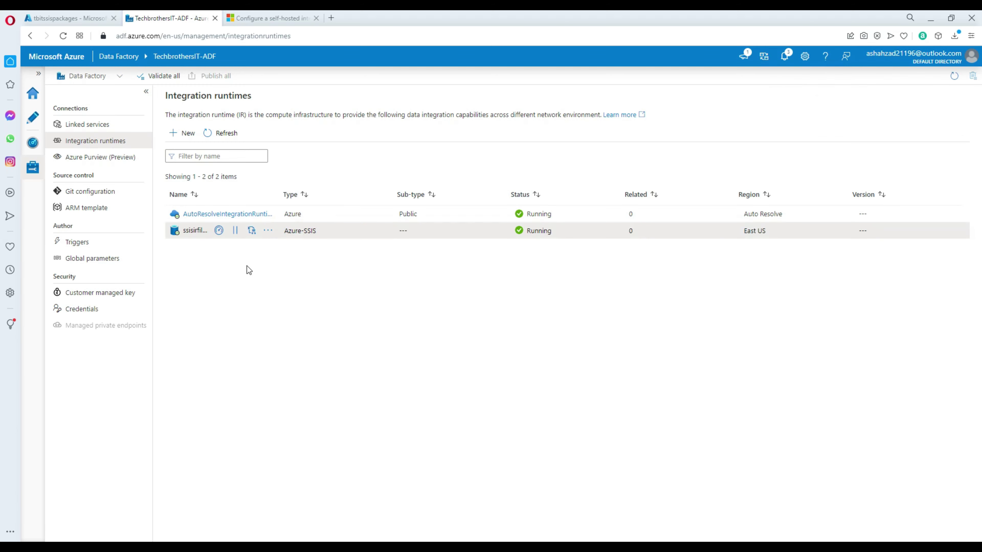
left_click(218, 231)
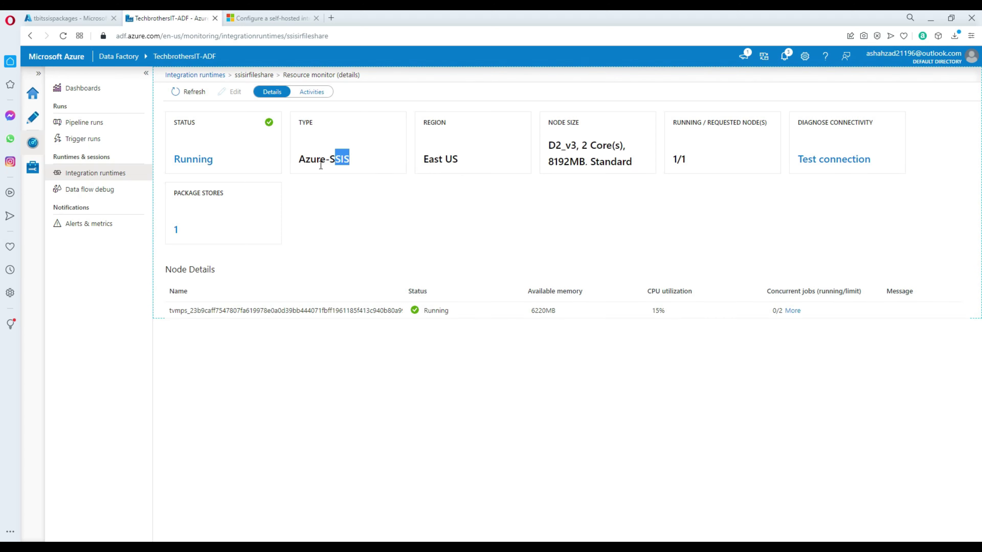
left_click_drag(320, 165, 298, 164)
left_click_drag(473, 189, 403, 159)
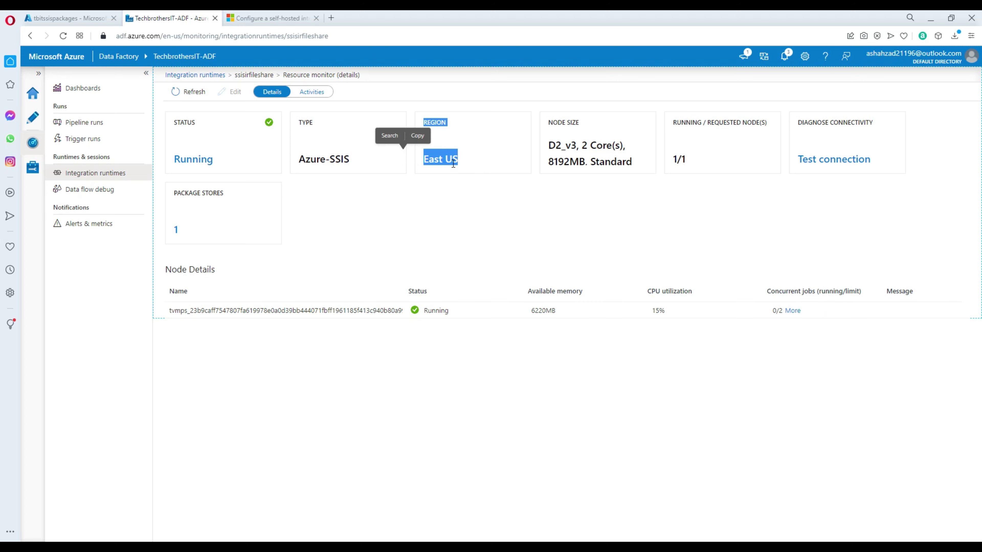
left_click_drag(640, 164, 548, 135)
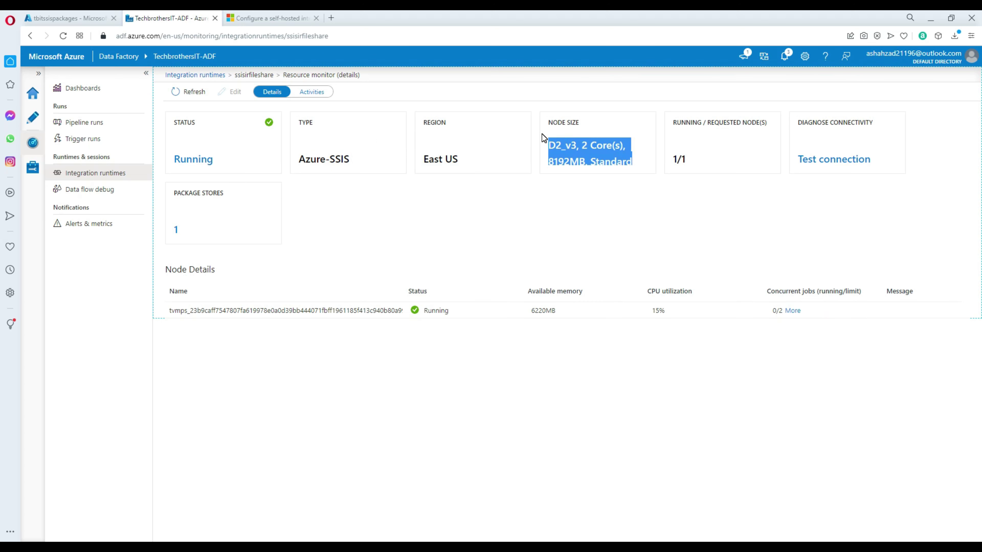
left_click_drag(688, 151, 648, 161)
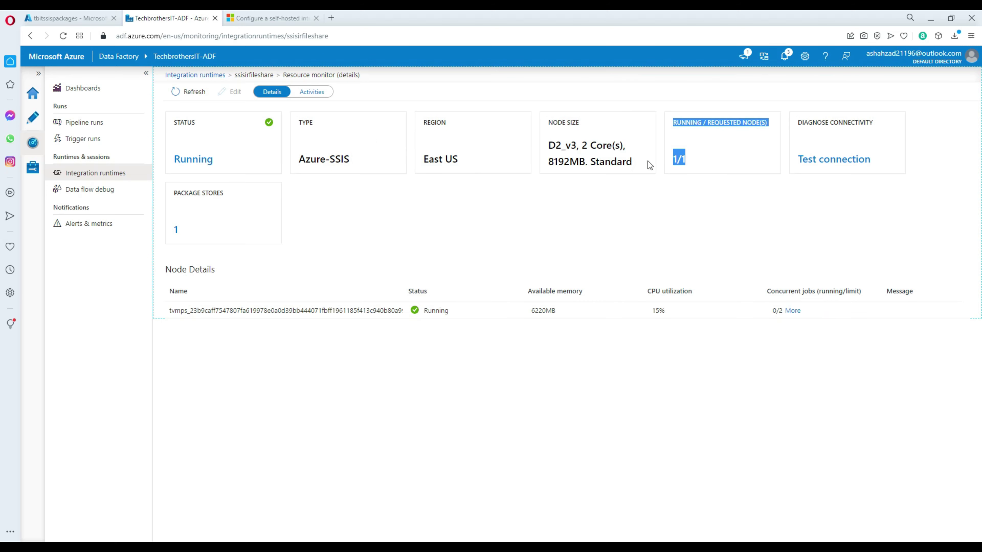
left_click(713, 179)
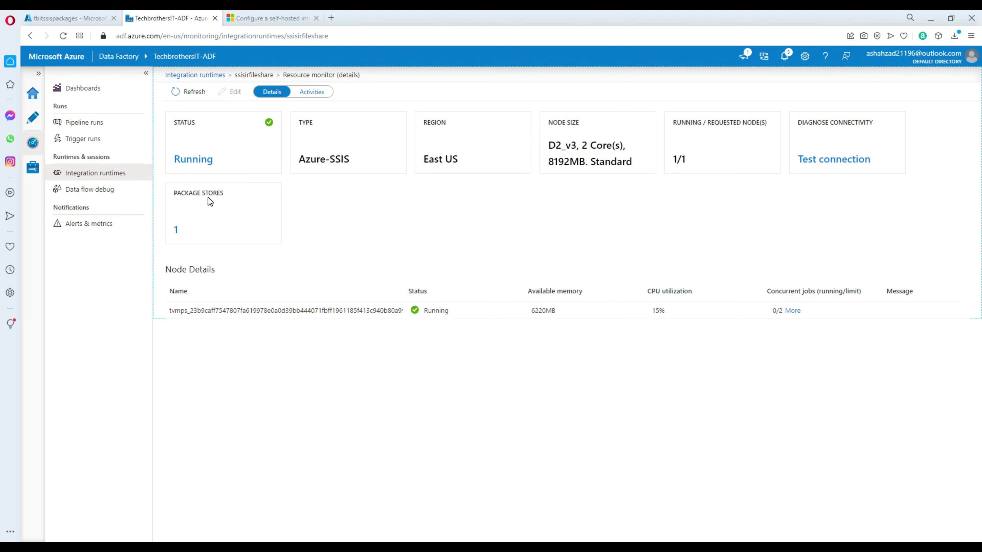
Step: Check the runtime's single package store, then switch to the factory's authoring area
left_click_drag(184, 225, 172, 229)
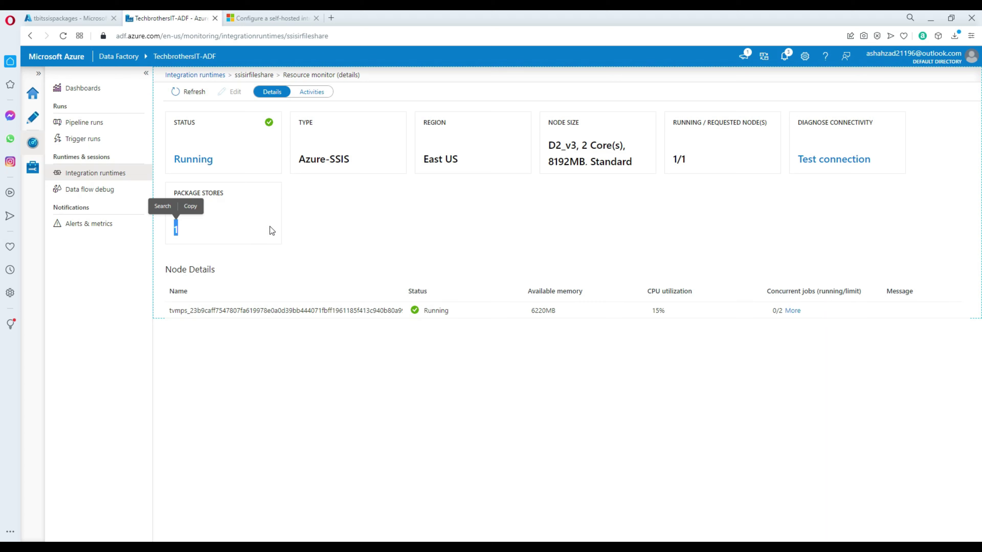
left_click(309, 232)
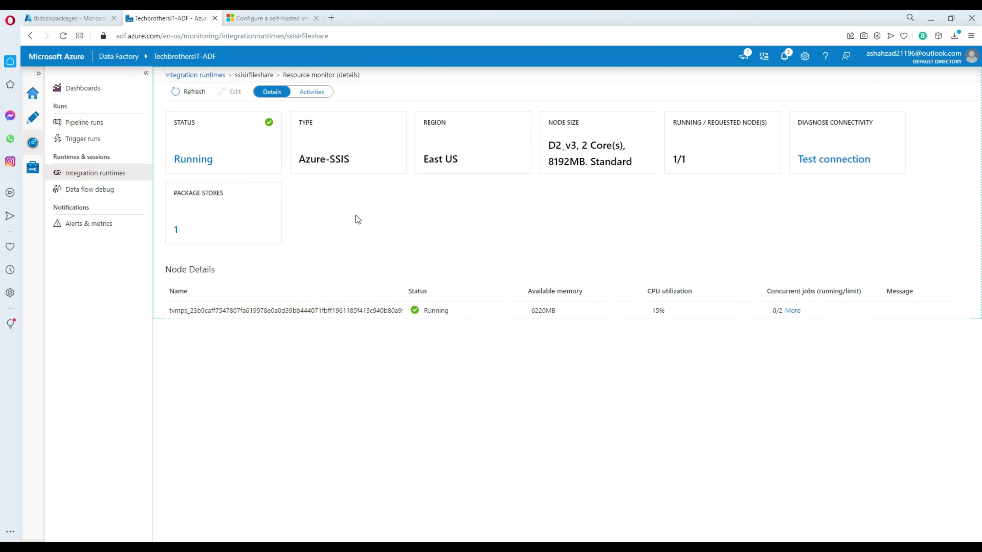
mouse_move(230, 195)
left_mouse_down()
mouse_move(174, 195)
mouse_move(225, 198)
left_mouse_up()
left_click(171, 190)
left_click(337, 209)
left_click(36, 124)
Step: Create a new pipeline with an Execute SSIS package activity and list its available Azure-SSIS runtimes
mouse_move(86, 134)
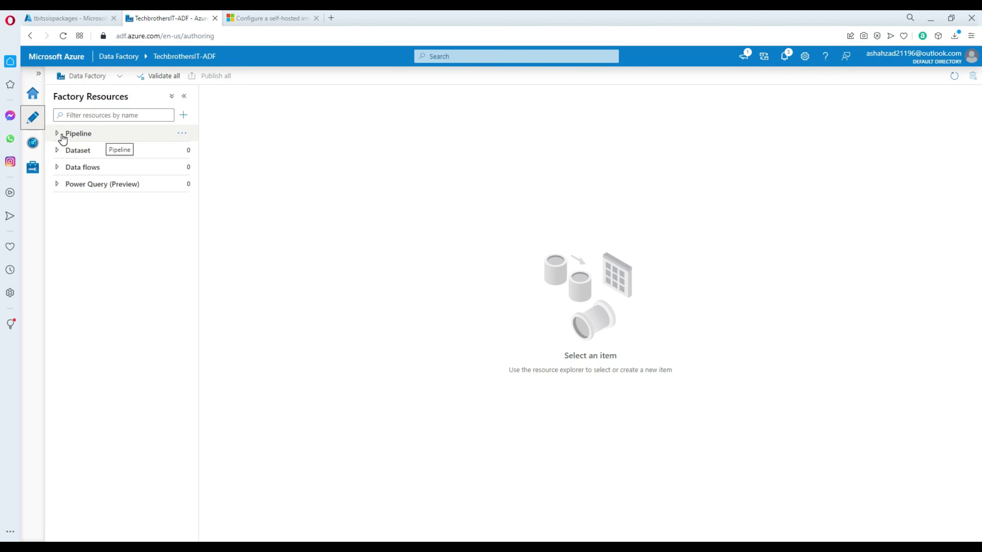
left_click(182, 134)
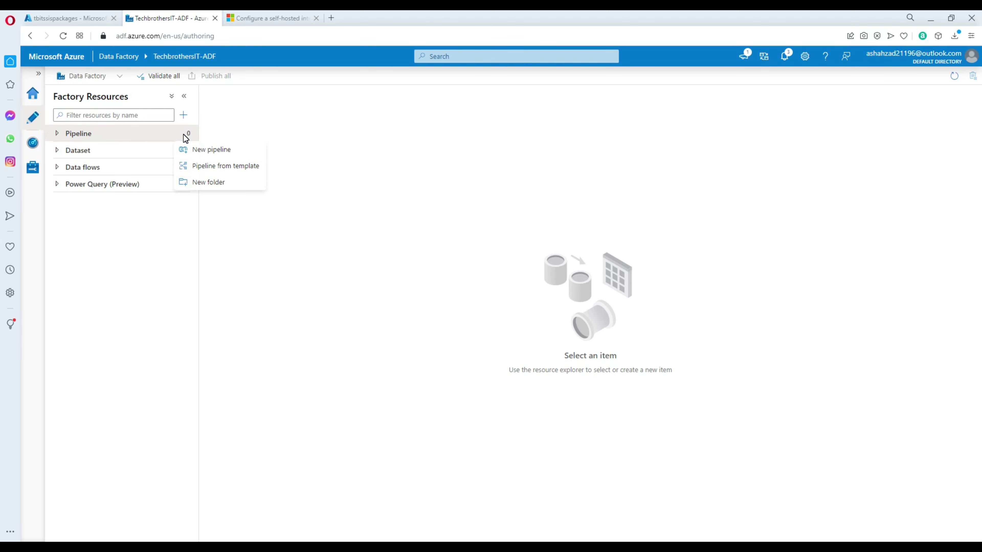
left_click(222, 153)
left_click(267, 129)
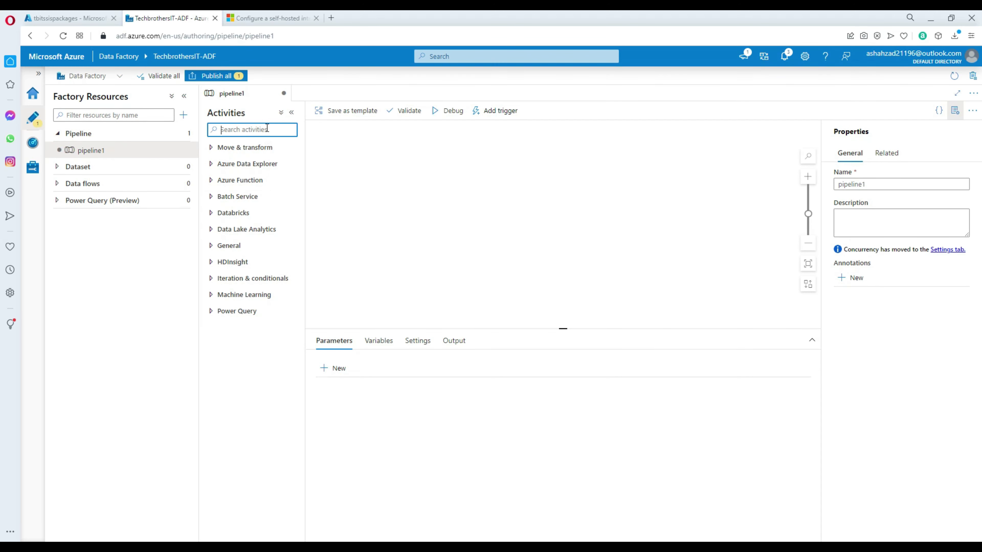
type("execu")
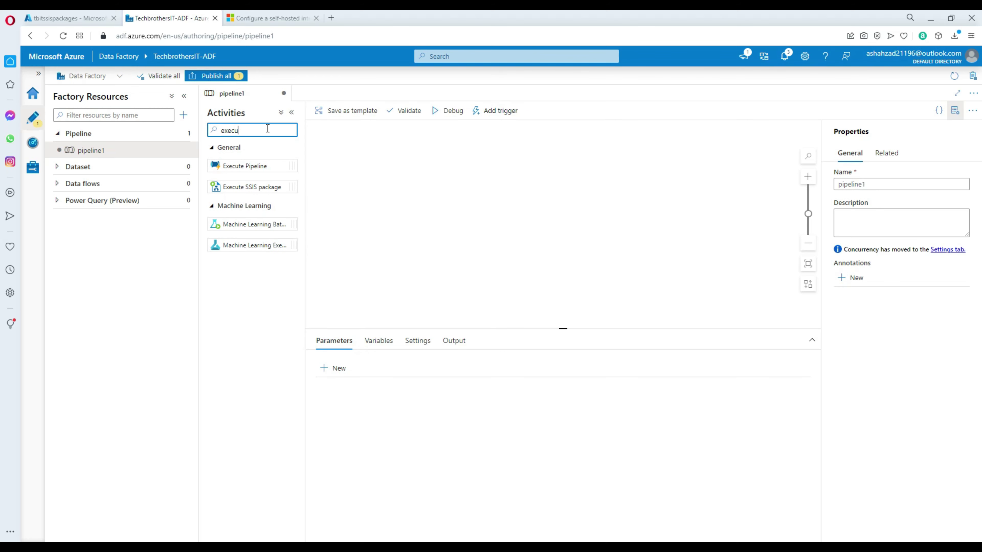
left_click_drag(258, 188, 414, 176)
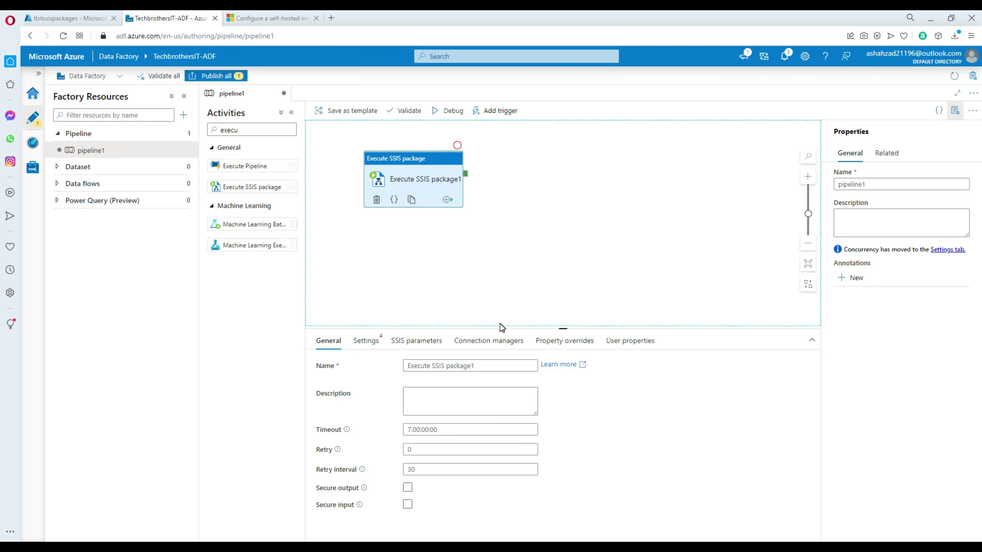
left_click(372, 341)
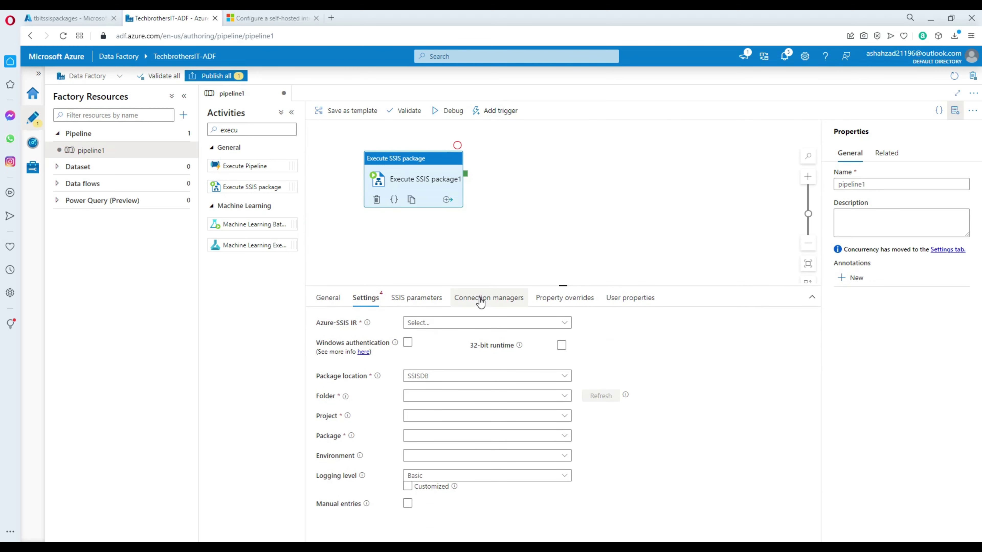
left_click(429, 326)
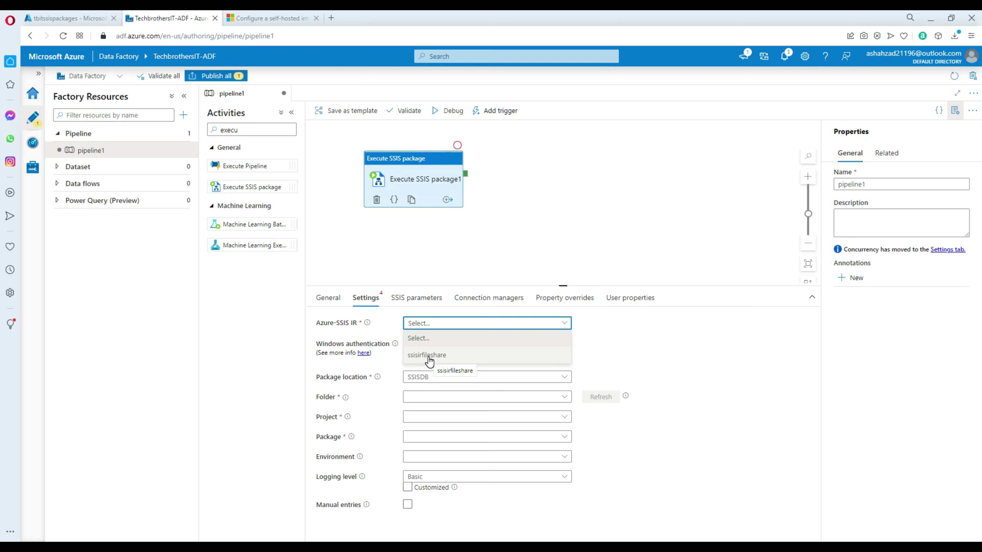
Step: Select the ssisirfileshare runtime, leave Windows authentication and 32-bit runtime cleared, and enlarge the Settings pane
left_click(429, 356)
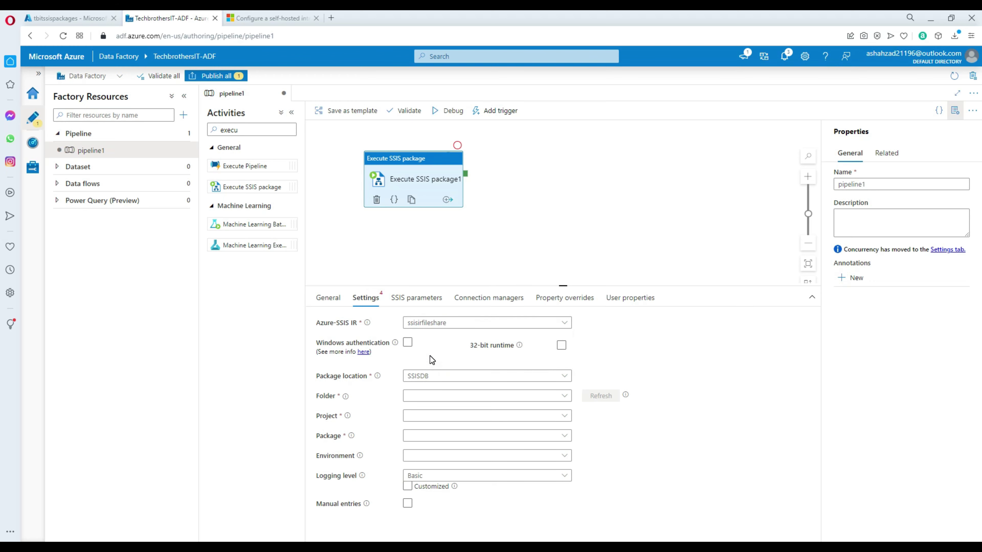
left_click(407, 343)
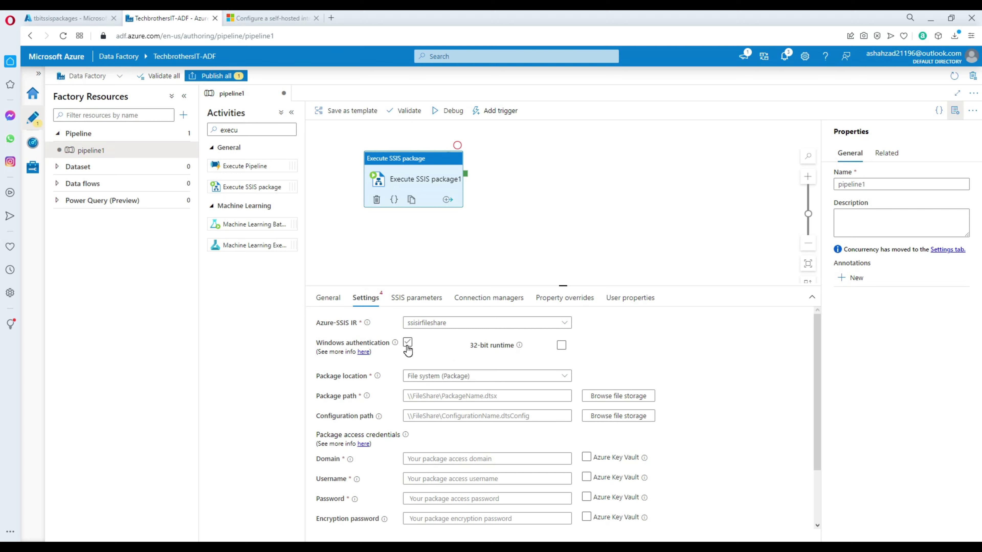
left_click(408, 342)
left_click(561, 343)
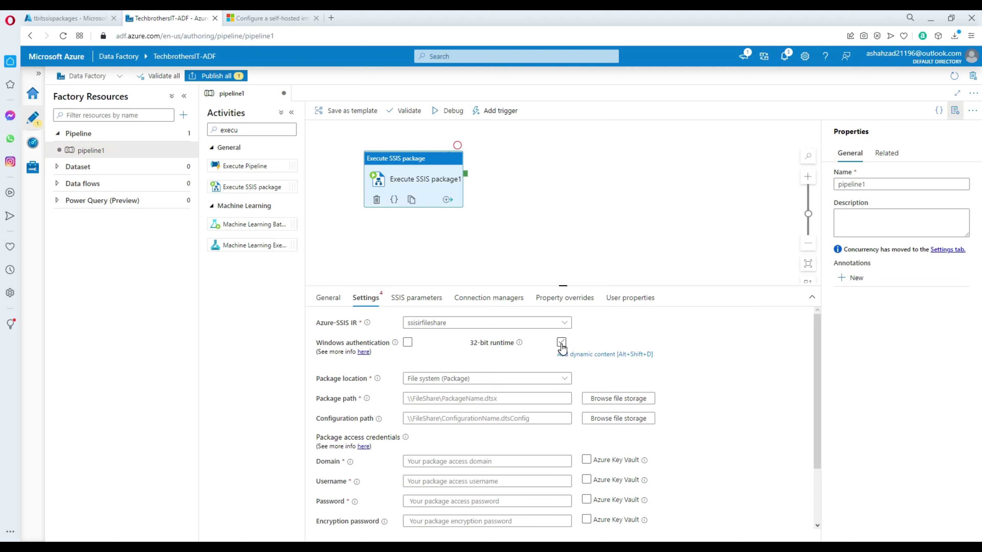
left_click_drag(564, 284, 572, 233)
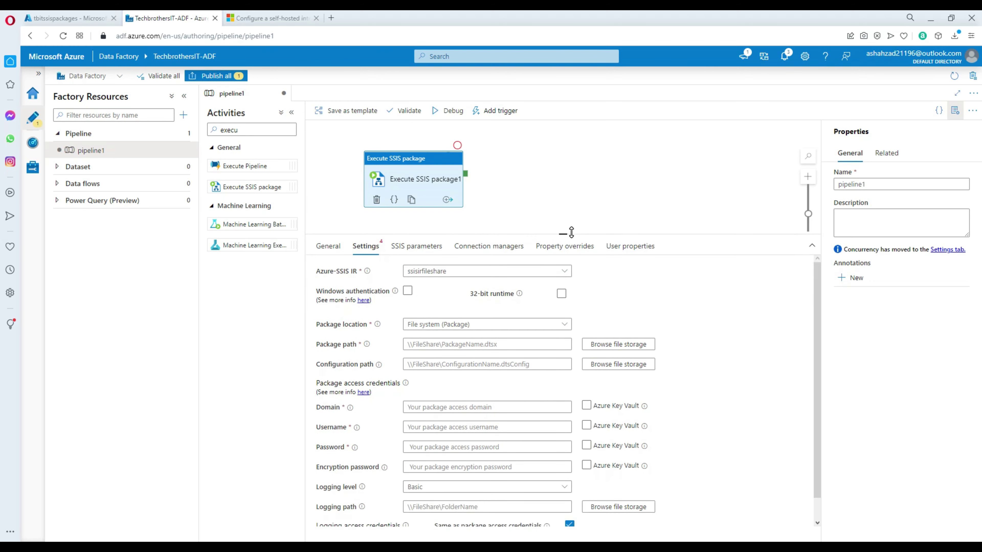
Step: Keep the package location set to File system (Package)
mouse_move(375, 328)
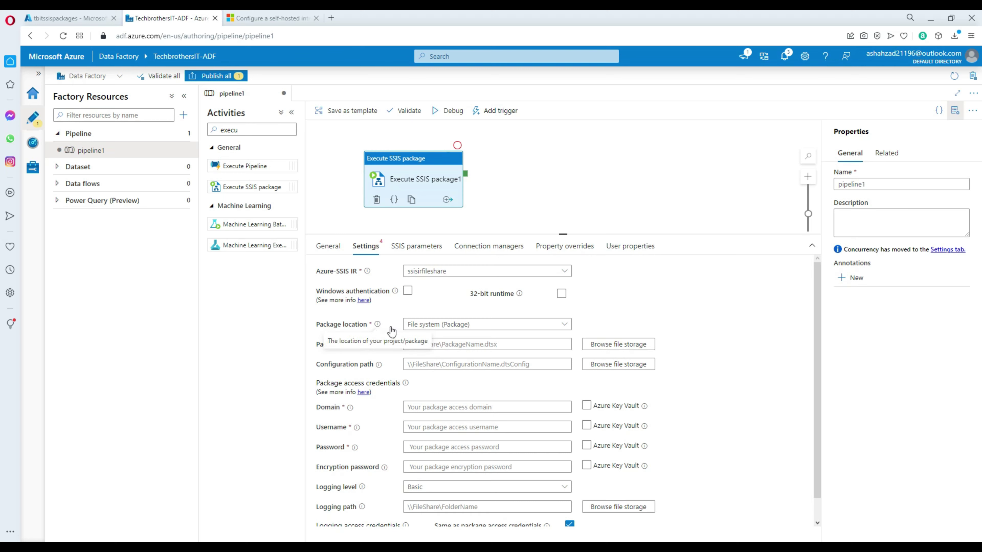
left_click(448, 325)
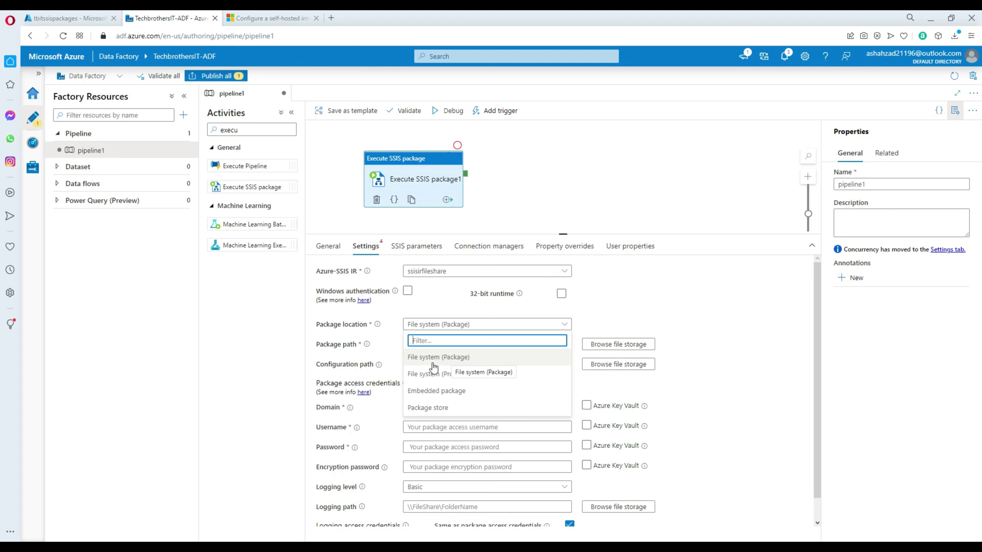
left_click(456, 363)
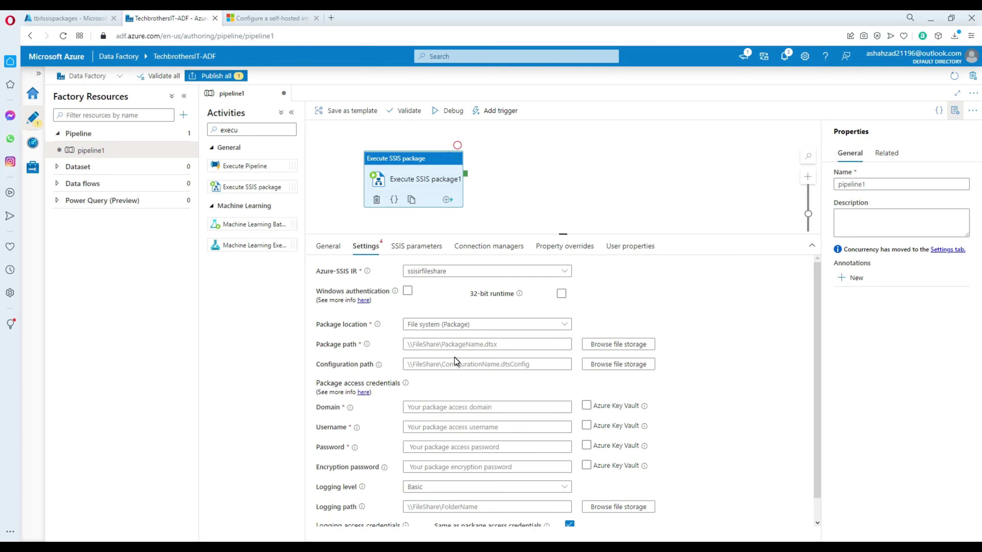
mouse_move(367, 348)
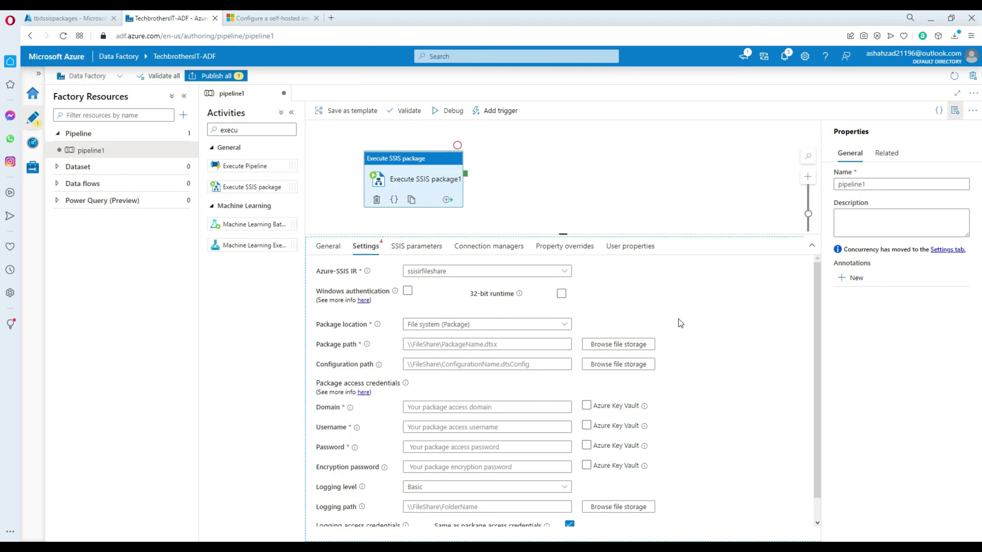
Step: Set the package path to Pkg_Customer.dtsx in the tbitssispackages packagedeploymentssis share
left_click(616, 346)
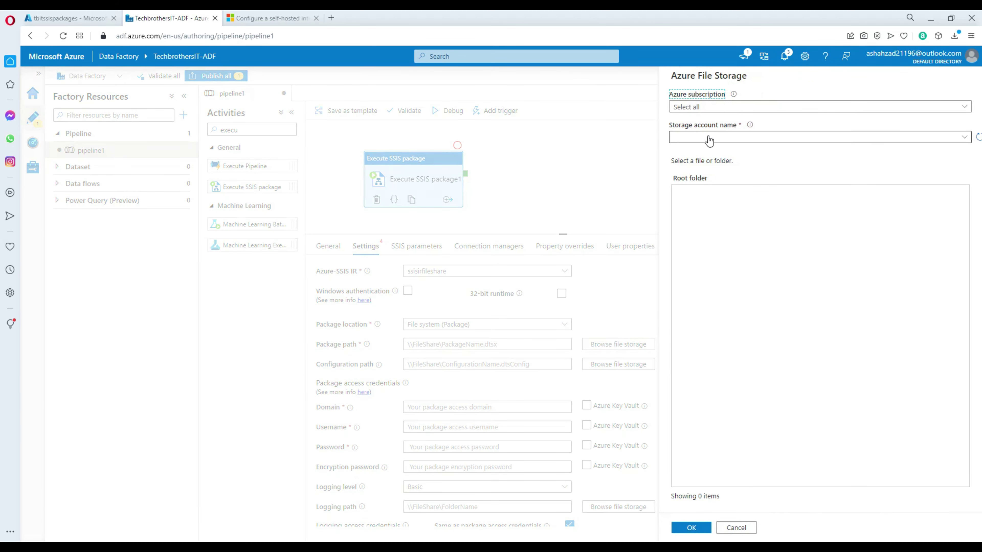
left_click(705, 108)
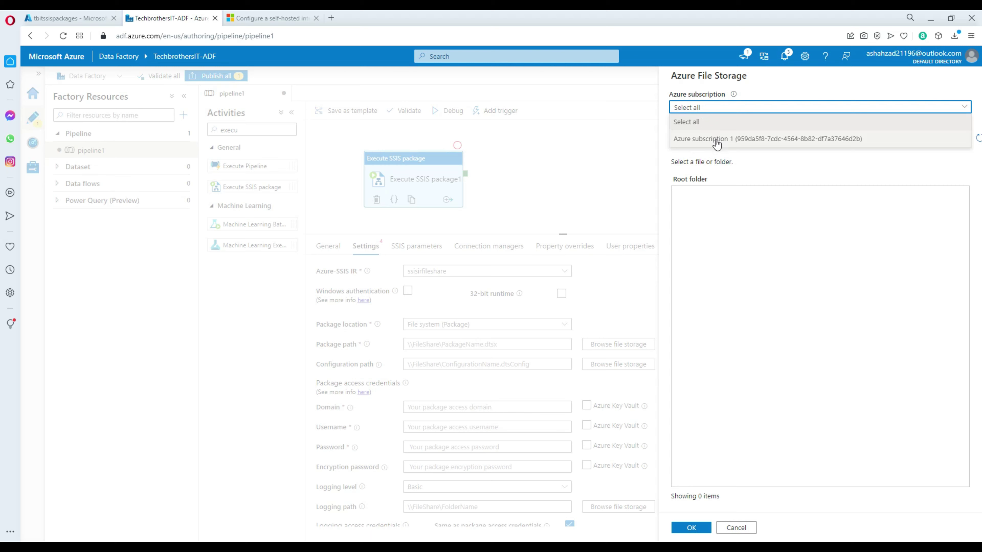
left_click(715, 140)
left_click(716, 144)
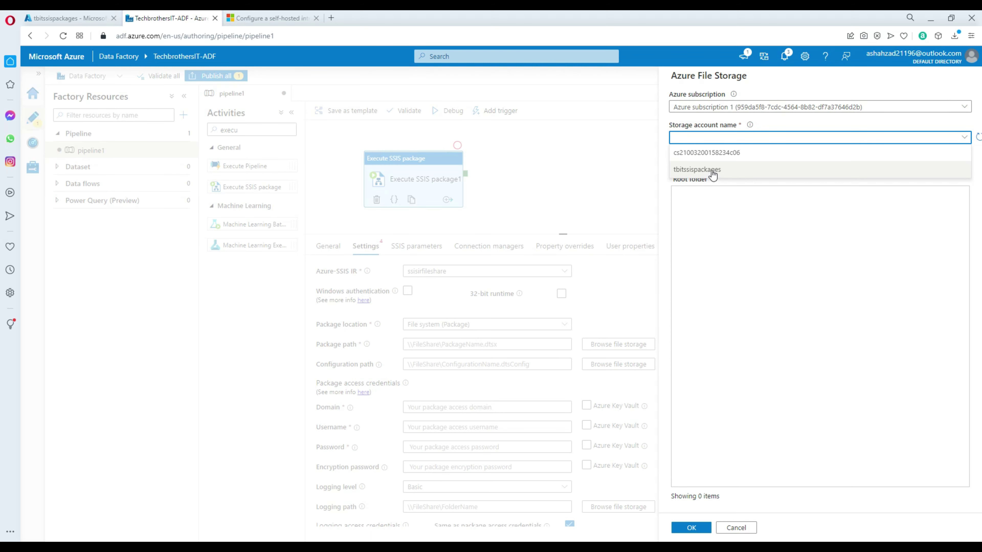
left_click(715, 171)
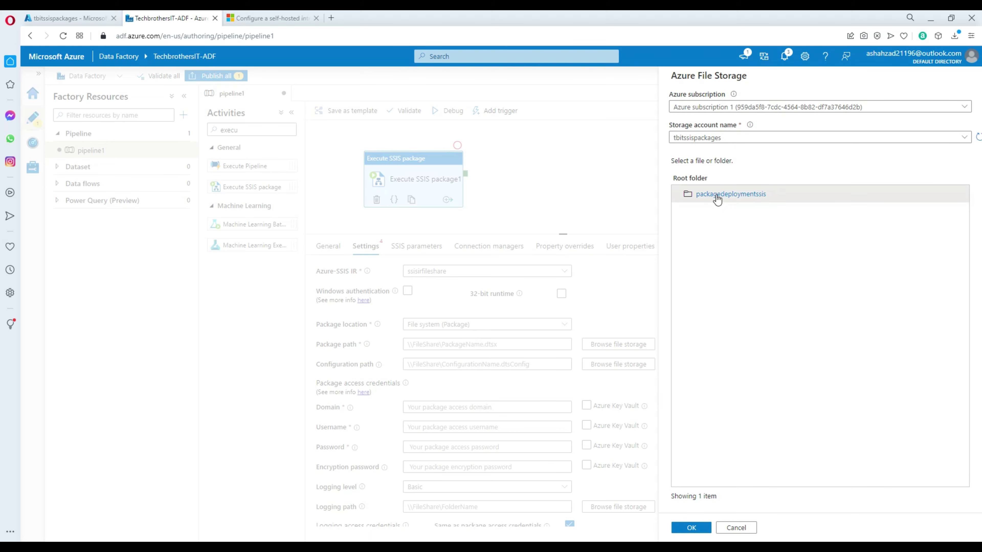
double_click(715, 196)
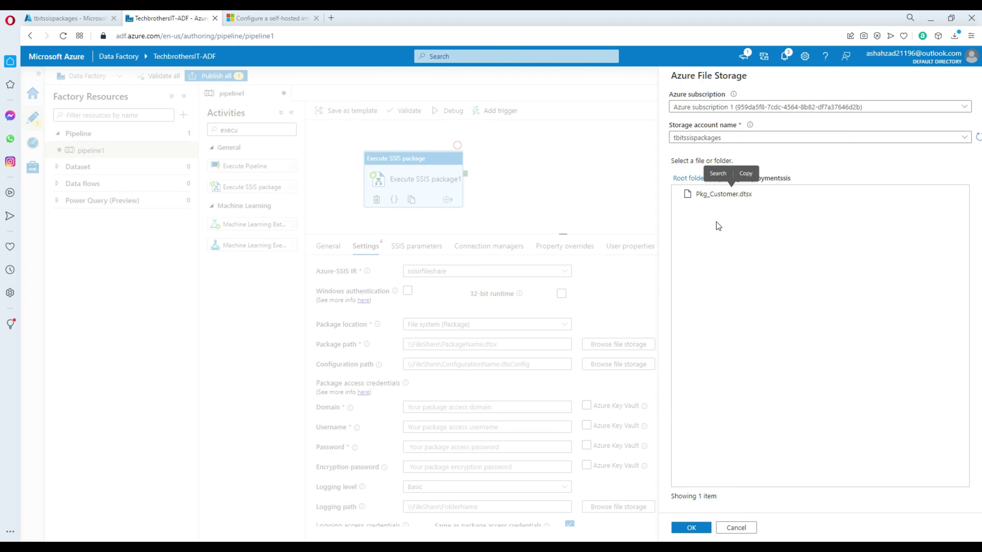
left_click(732, 200)
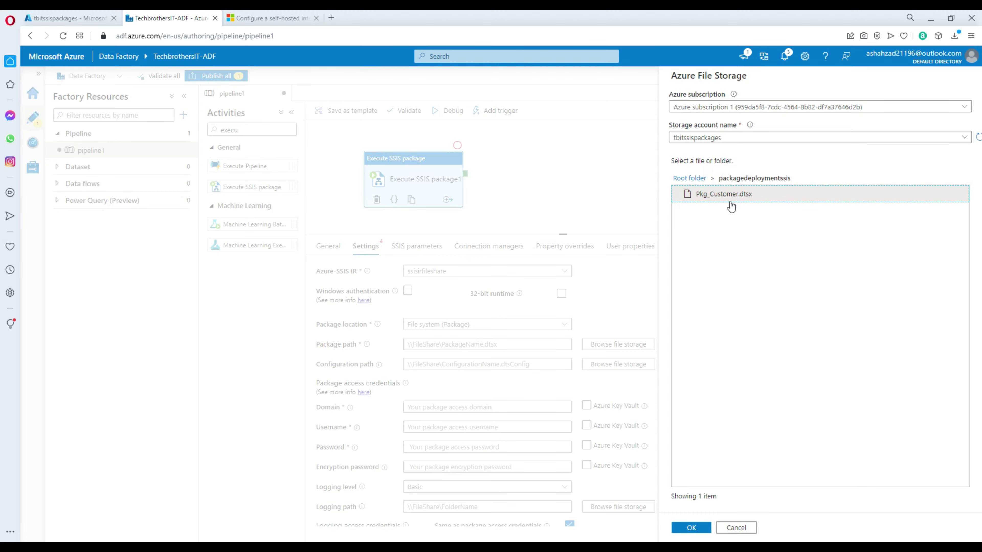
left_click(691, 528)
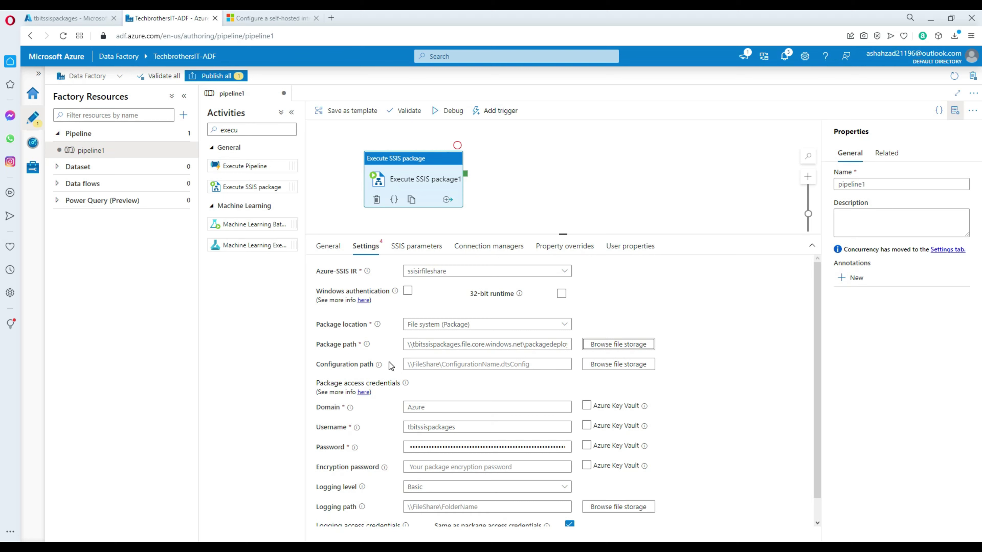
Step: Set the configuration path to Config_Pkg_Customer.dtsConfig in the same packagedeploymentssis share
left_click(605, 369)
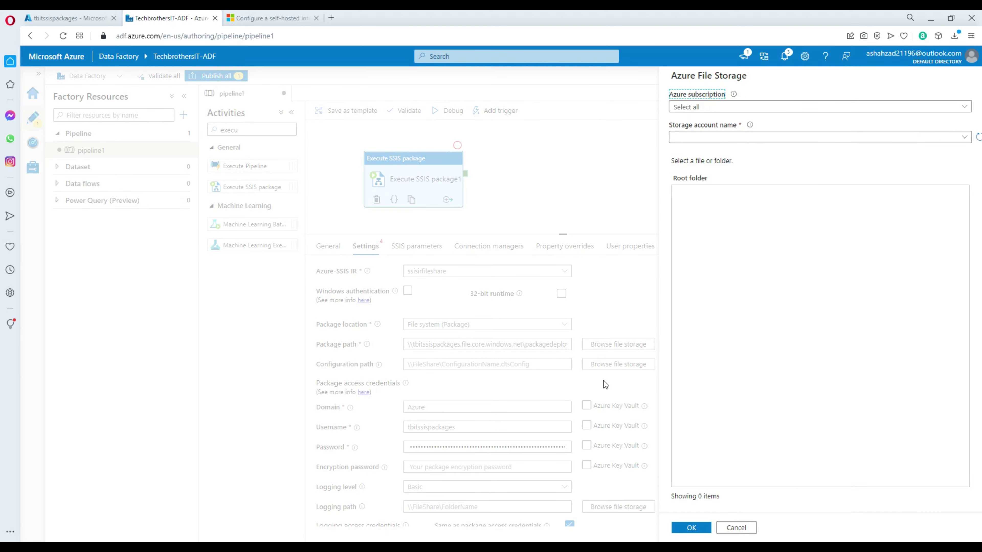
left_click(709, 112)
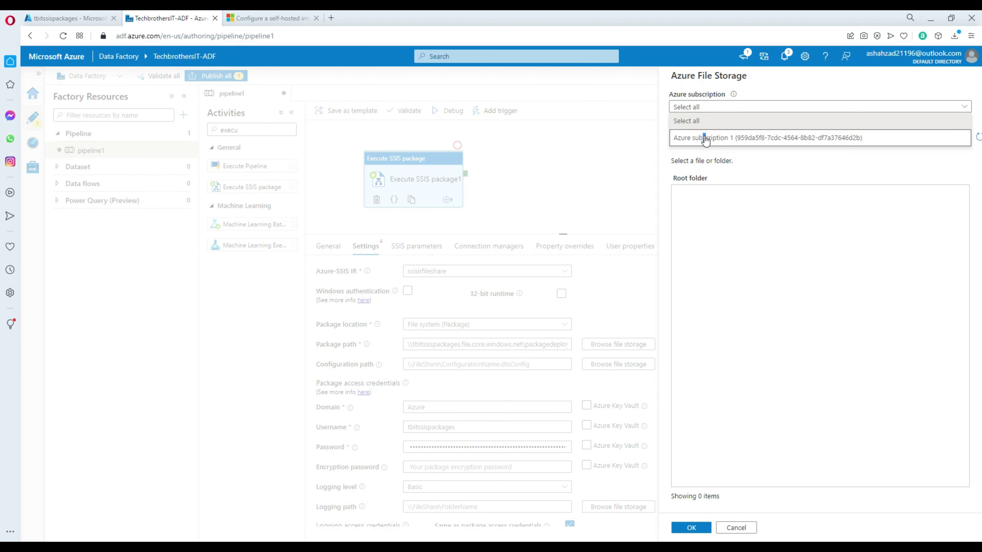
left_click(703, 138)
left_click(705, 138)
left_click(702, 169)
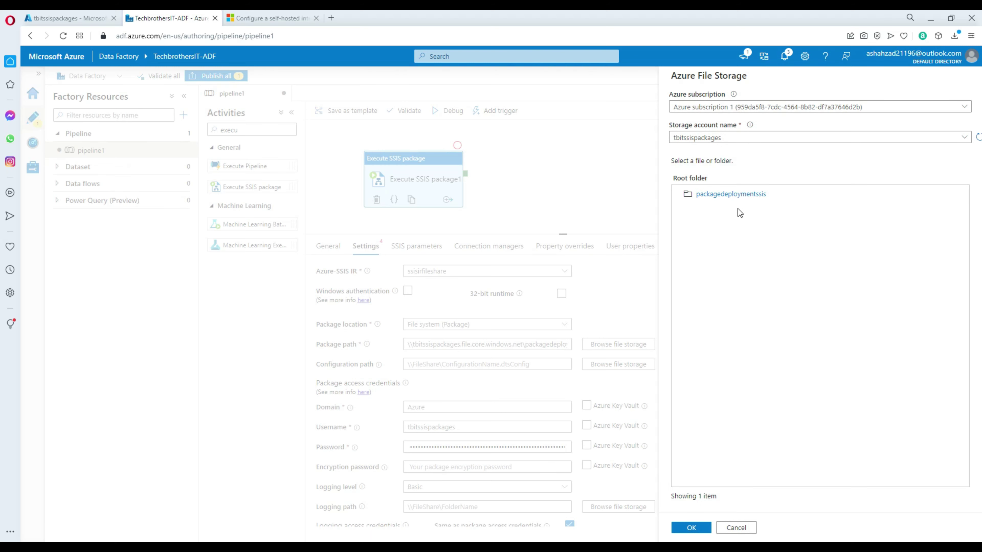
double_click(708, 196)
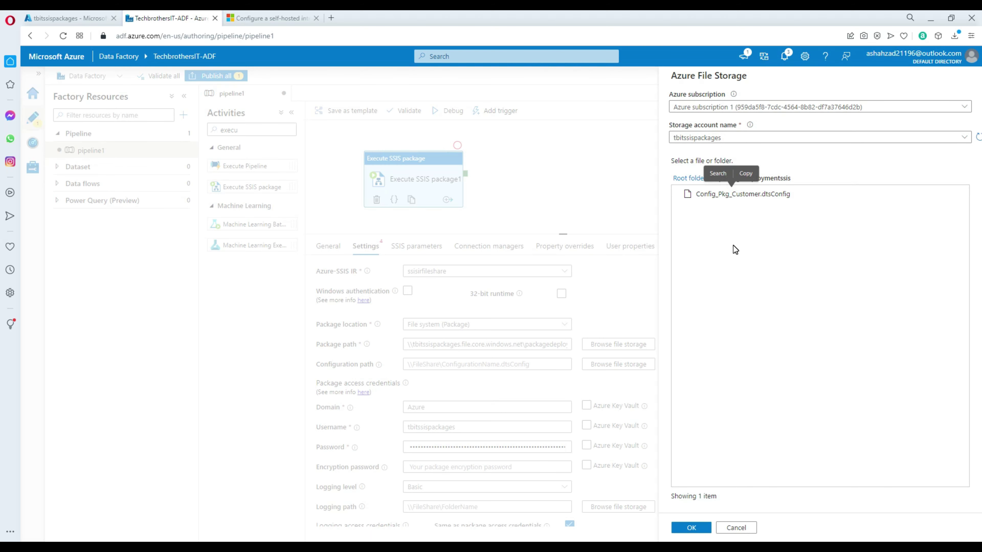
left_click(770, 201)
left_click(691, 528)
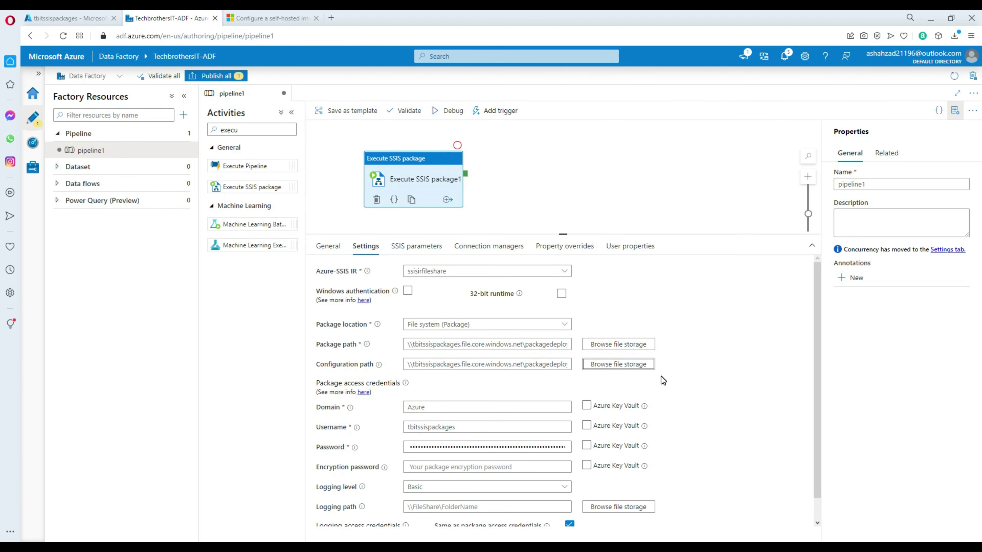
Step: Check the auto-filled username and password, then go to the tbitssispackages storage account's main page in the portal
scroll(815, 294, "down", 2)
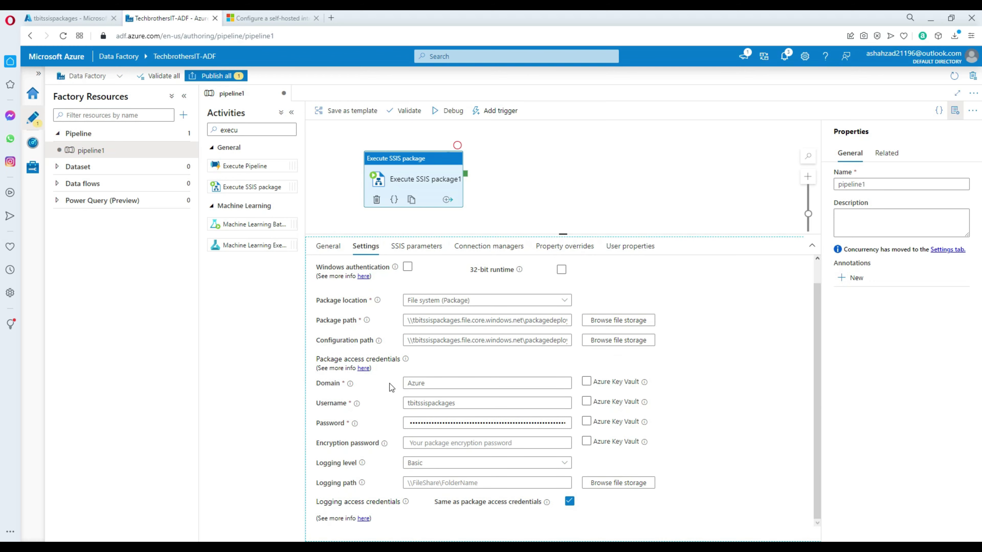
mouse_move(351, 385)
mouse_move(358, 404)
left_click(443, 403)
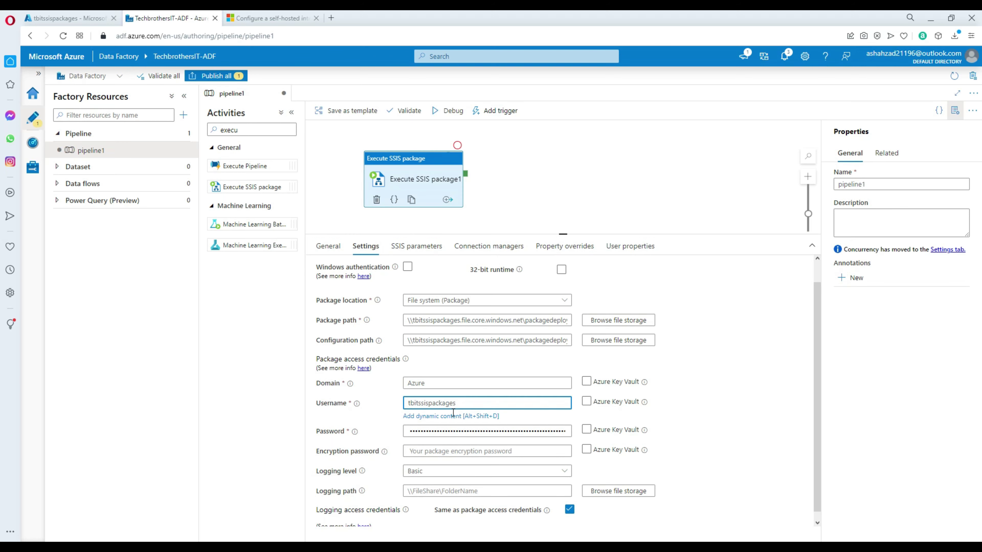
left_click(444, 432)
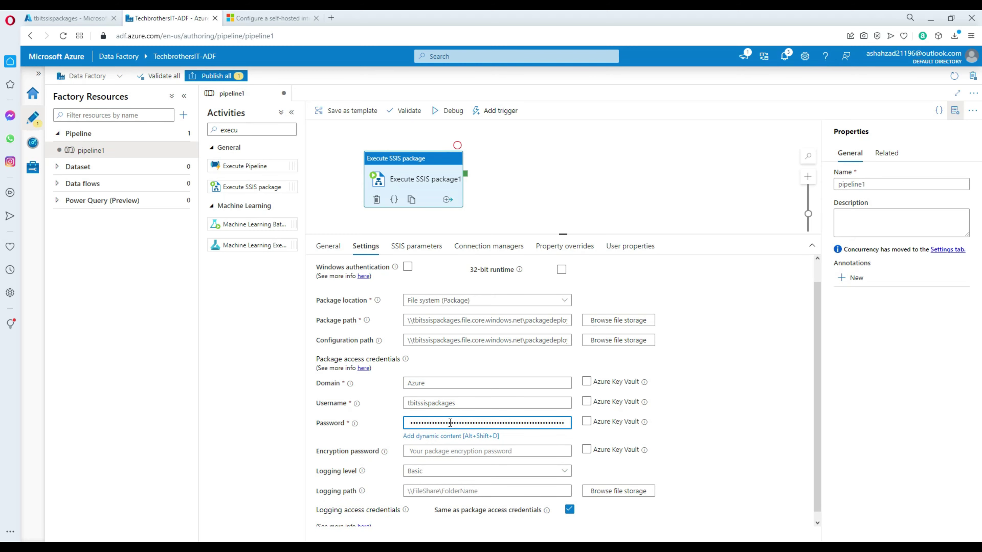
left_click(87, 21)
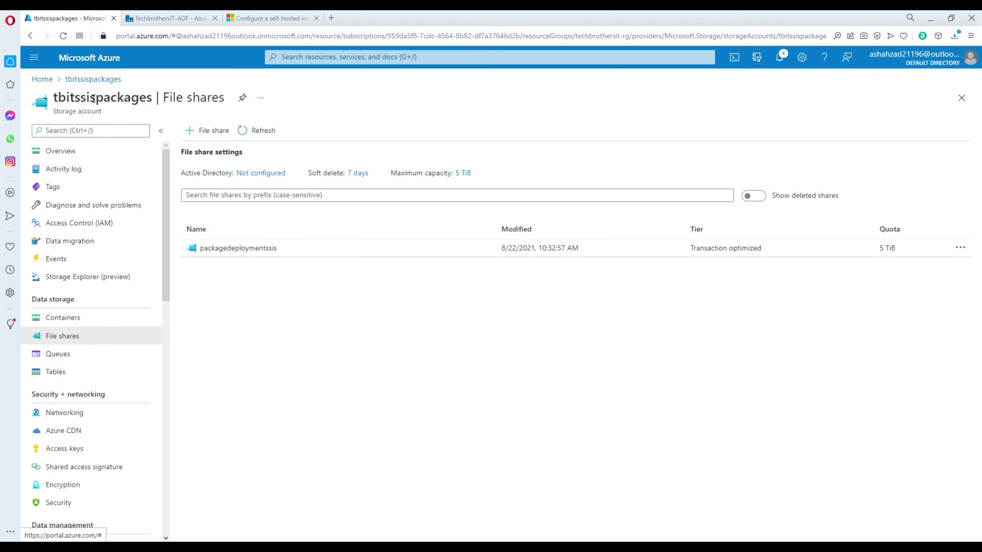
left_click(98, 79)
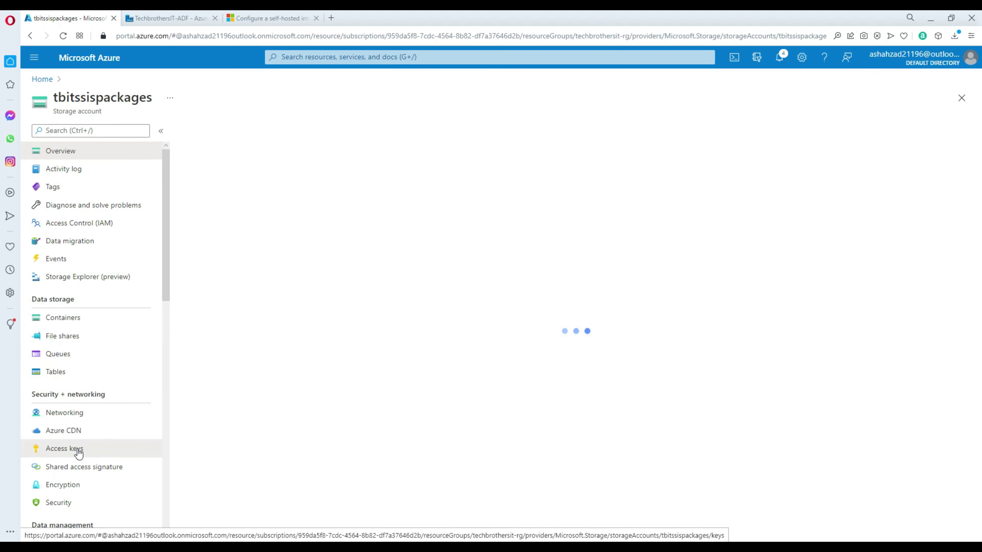
Step: Reveal and copy the key1 access key of tbitssispackages, then return to the TechbrothersIT-ADF tab
left_click(87, 453)
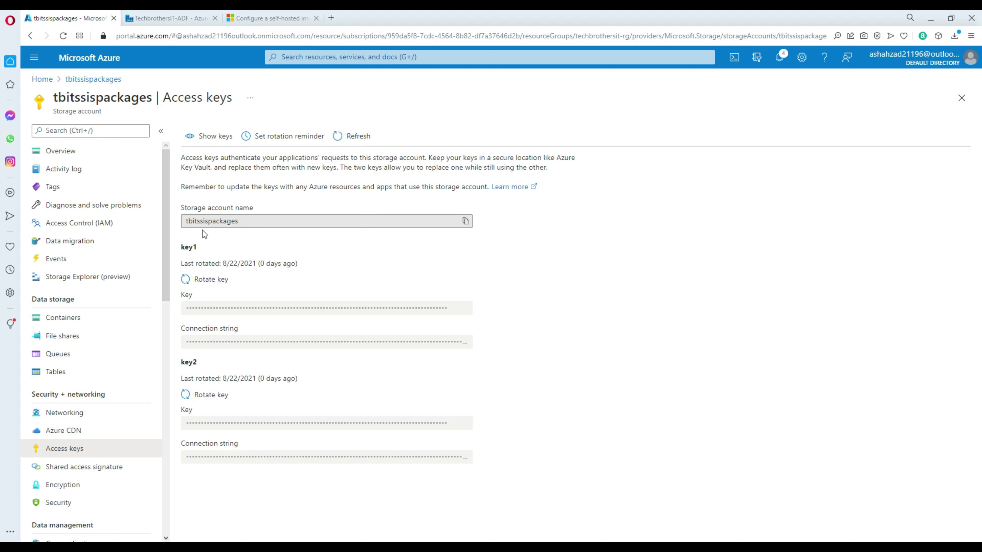
left_click(207, 136)
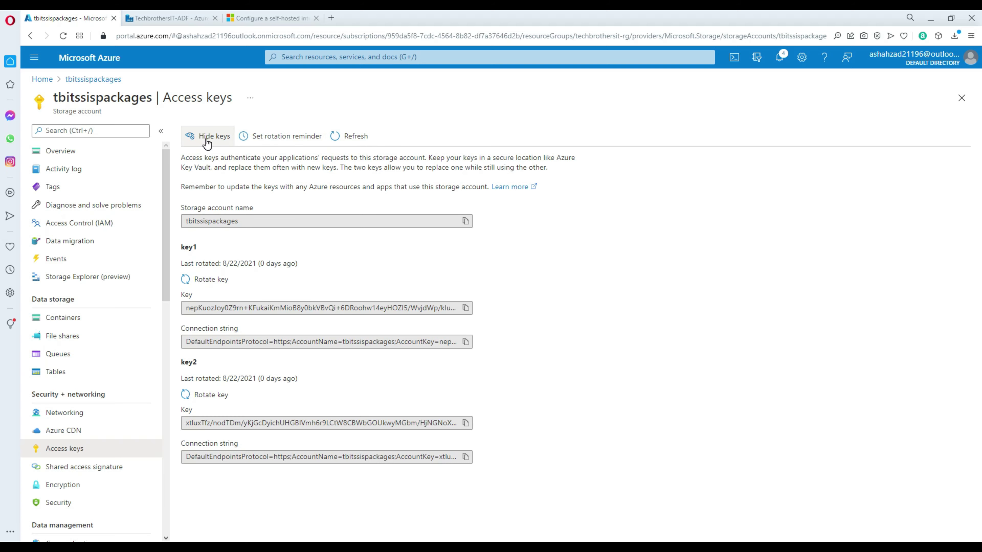
left_click(466, 308)
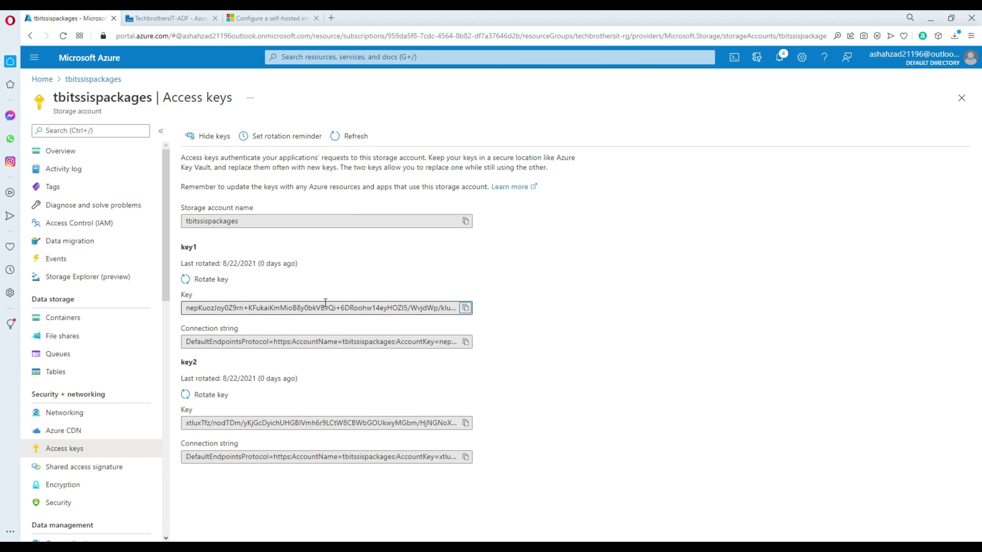
left_click(189, 20)
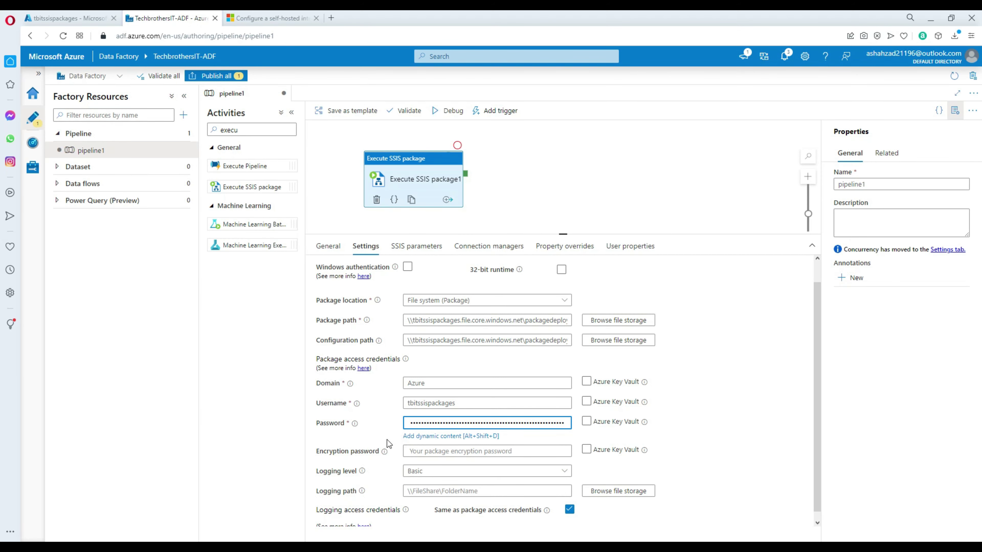
Step: Try Azure Key Vault for the domain and username, then revert to plain values
left_click(589, 383)
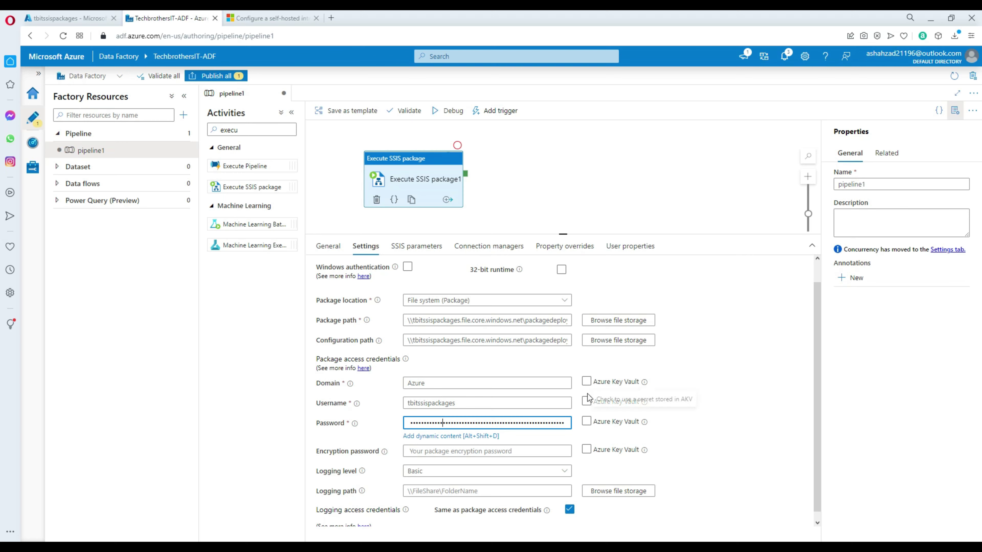
left_click(587, 403)
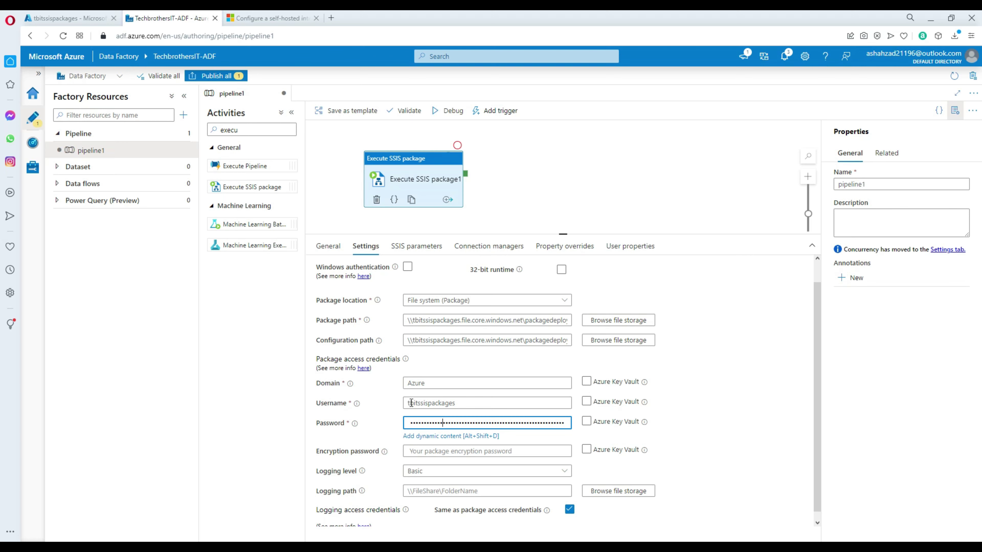
left_click(620, 405)
Step: Keep the logging level at Basic and browse file storage for the logging path
scroll(425, 464, "down", 1)
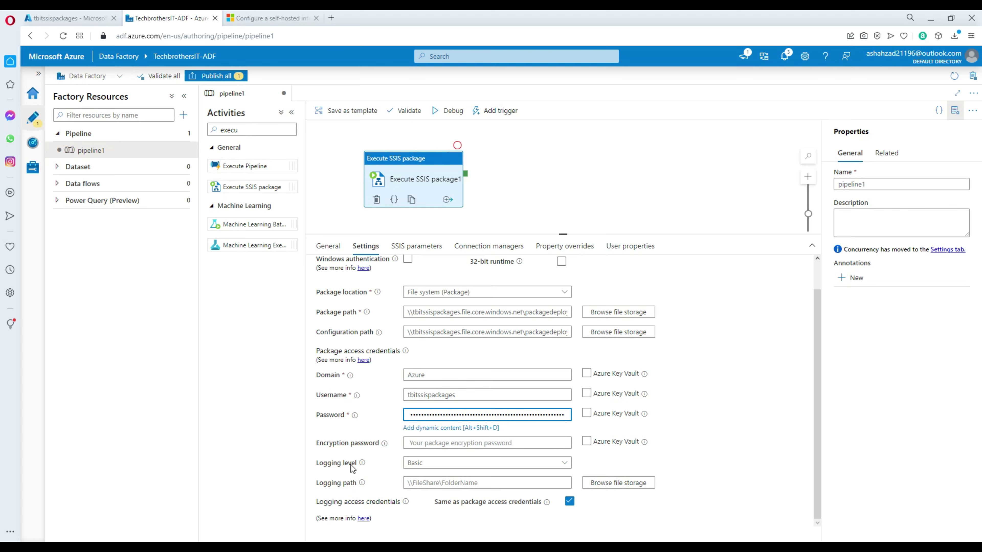
left_click(415, 467)
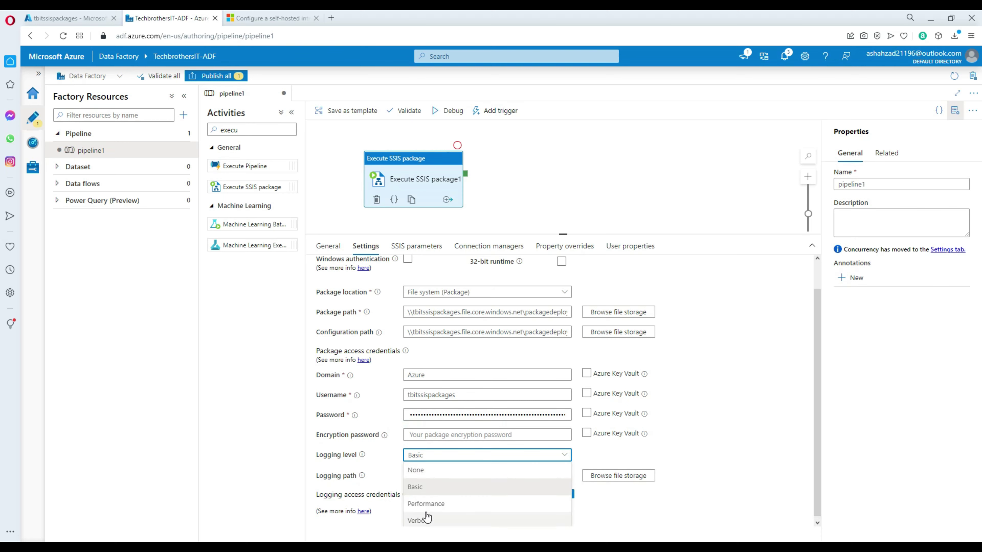
left_click(716, 458)
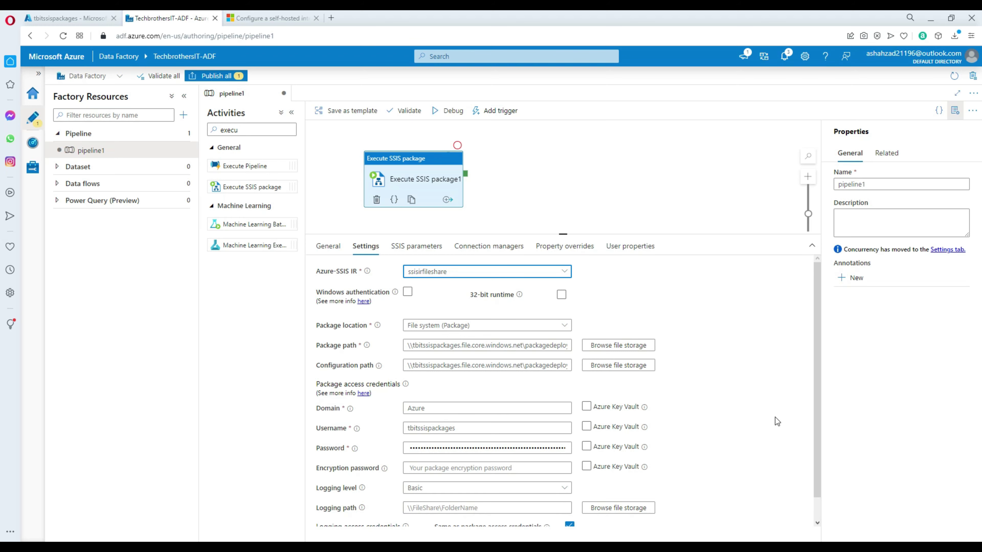
left_click_drag(816, 373, 816, 374)
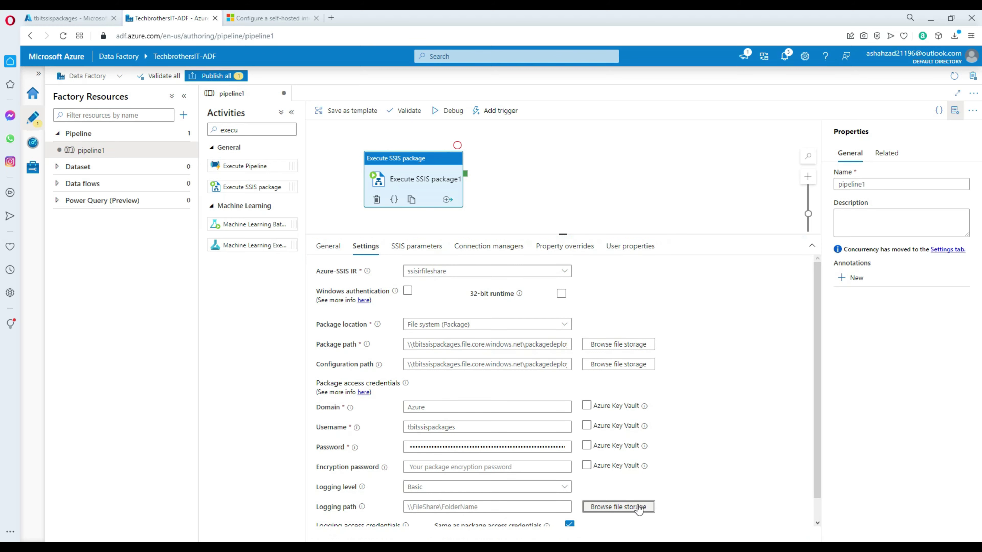
left_click(618, 507)
left_click(709, 107)
Step: Choose Azure subscription 1 and the tbitssispackages account, finding only packagedeploymentssis, then switch to the portal
left_click(719, 144)
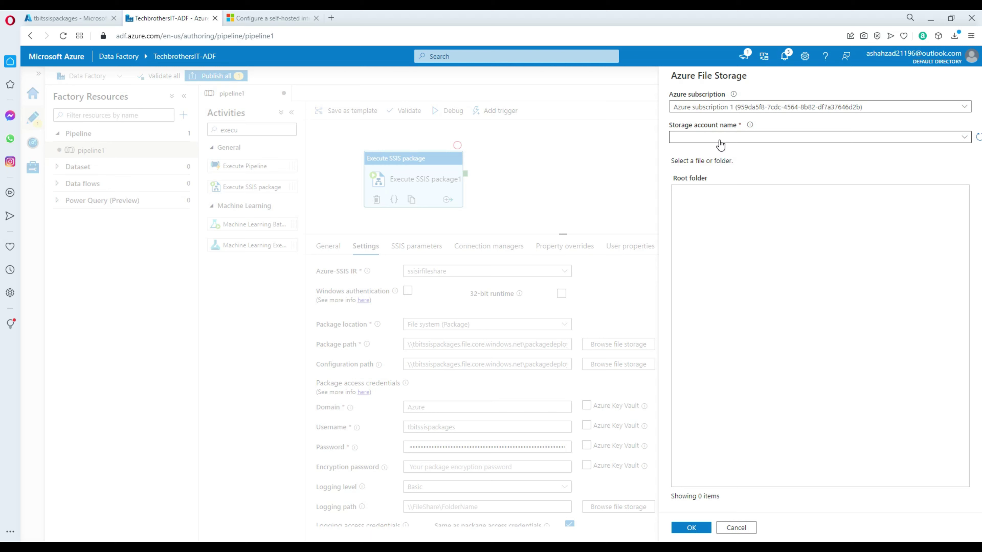
left_click(719, 138)
left_click(713, 169)
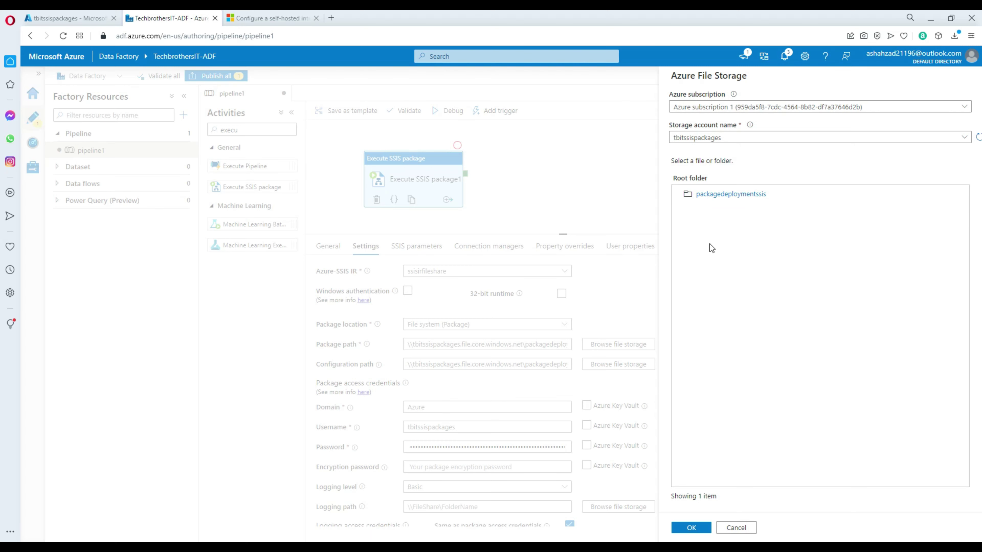
left_click(86, 20)
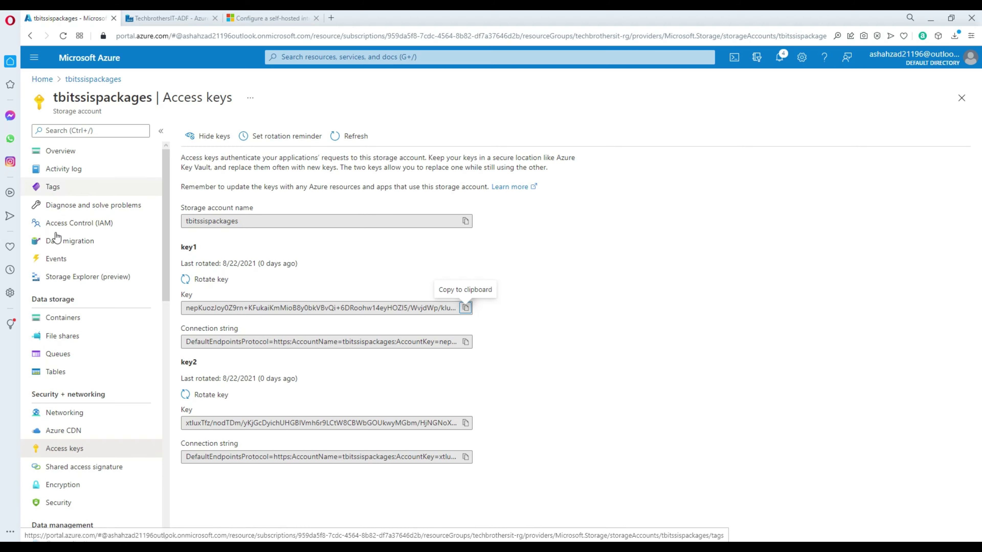
Step: Create a file share named ssislogs in tbitssispackages and go back to Data Factory
left_click(65, 335)
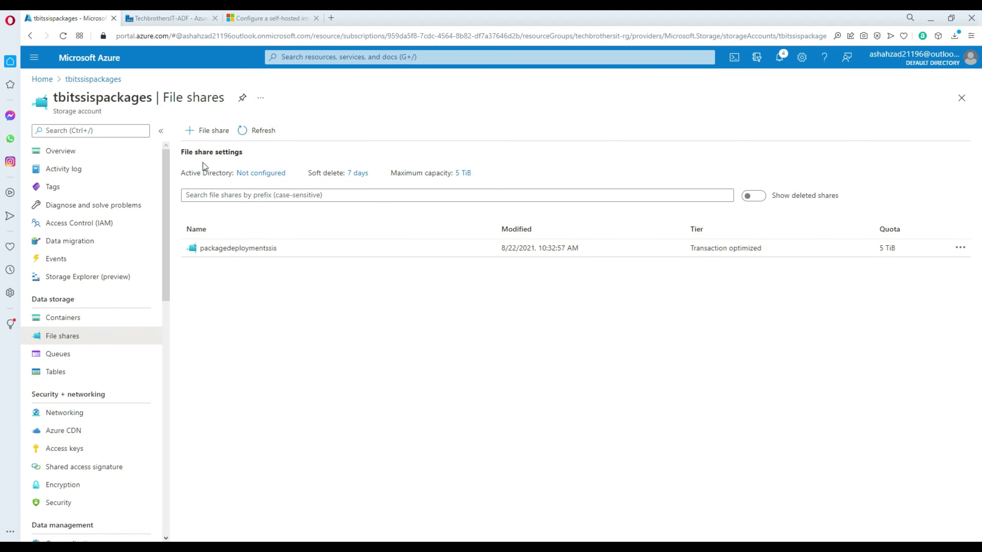
left_click(214, 131)
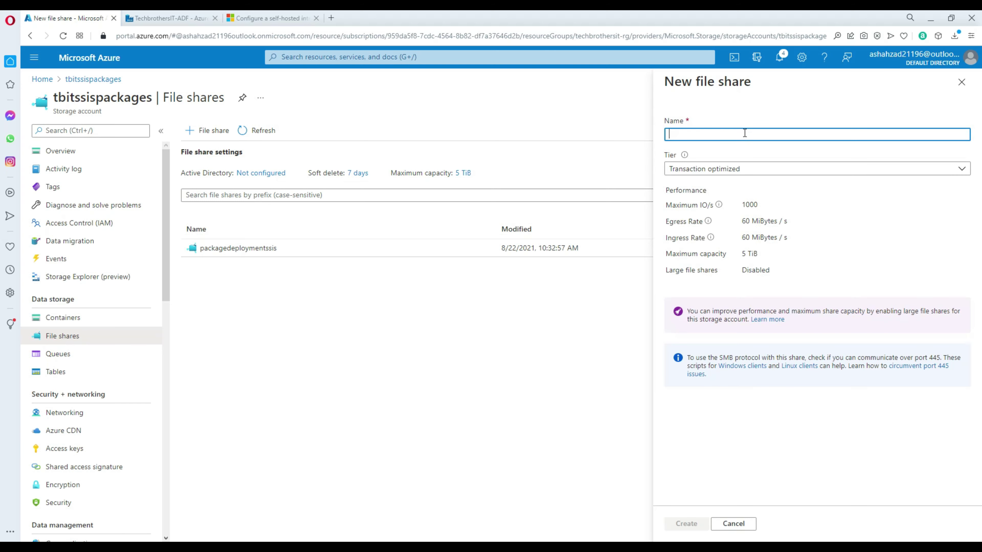
left_click(730, 136)
type("ssislogs")
left_click(686, 525)
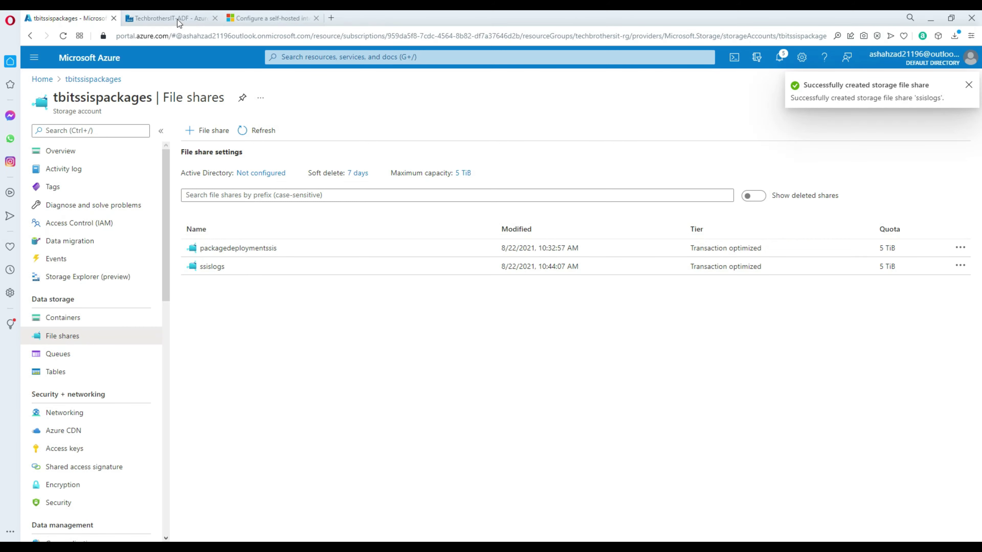
left_click(170, 19)
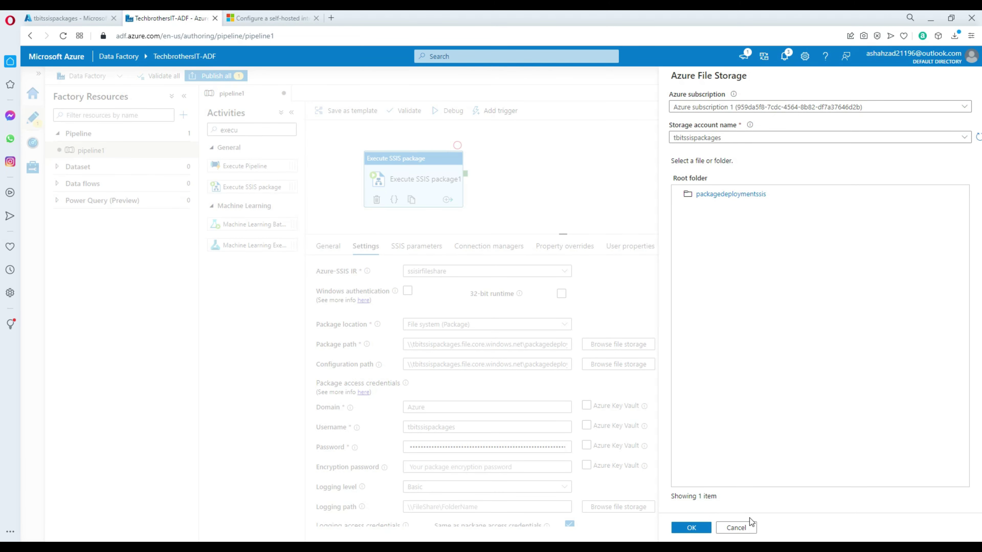
Step: Set the logging path to \\tbitssispackages.file.core.windows.net\ssislogs, then review connection managers and property overrides
left_click(740, 527)
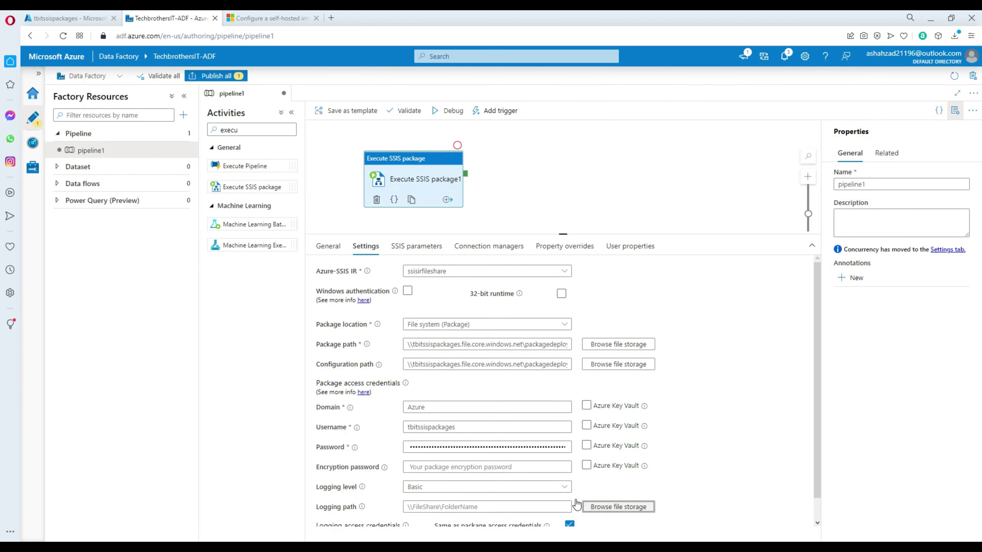
scroll(778, 408, "down", 1)
left_click(618, 483)
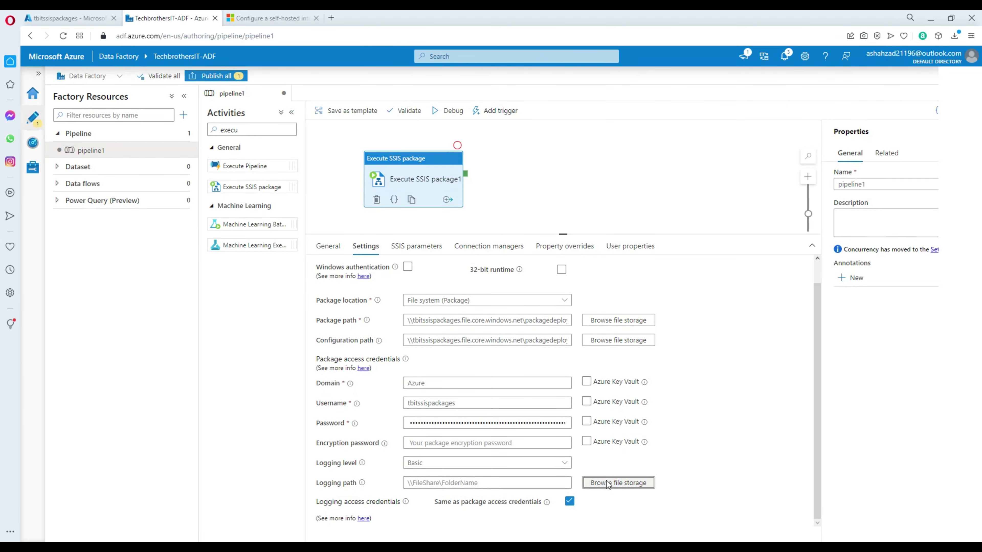
left_click(719, 107)
left_click(718, 141)
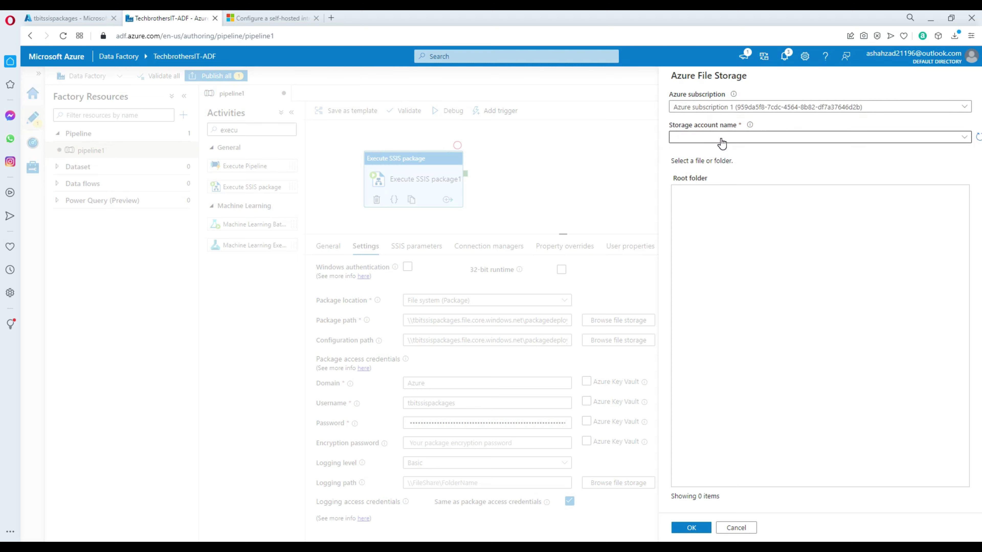
left_click(722, 138)
left_click(716, 171)
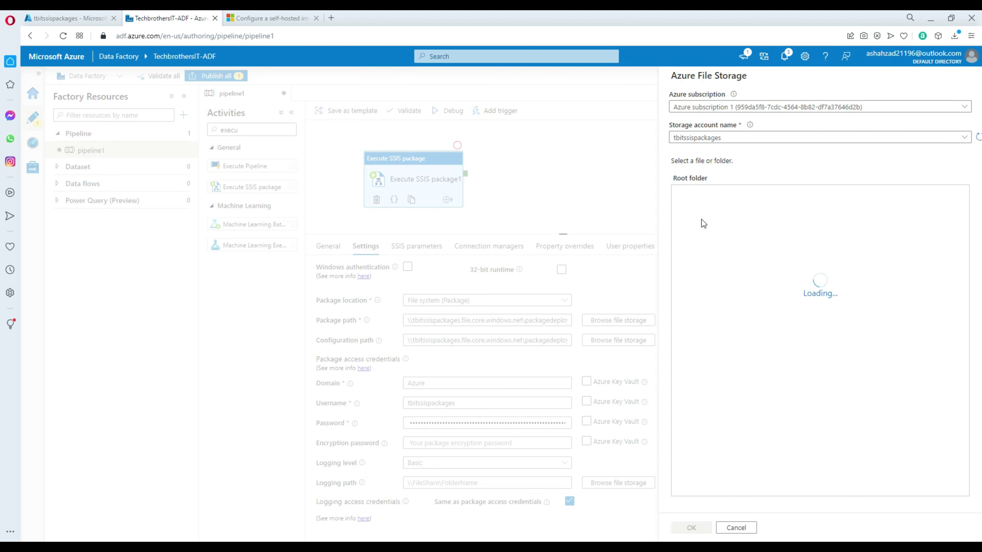
double_click(720, 215)
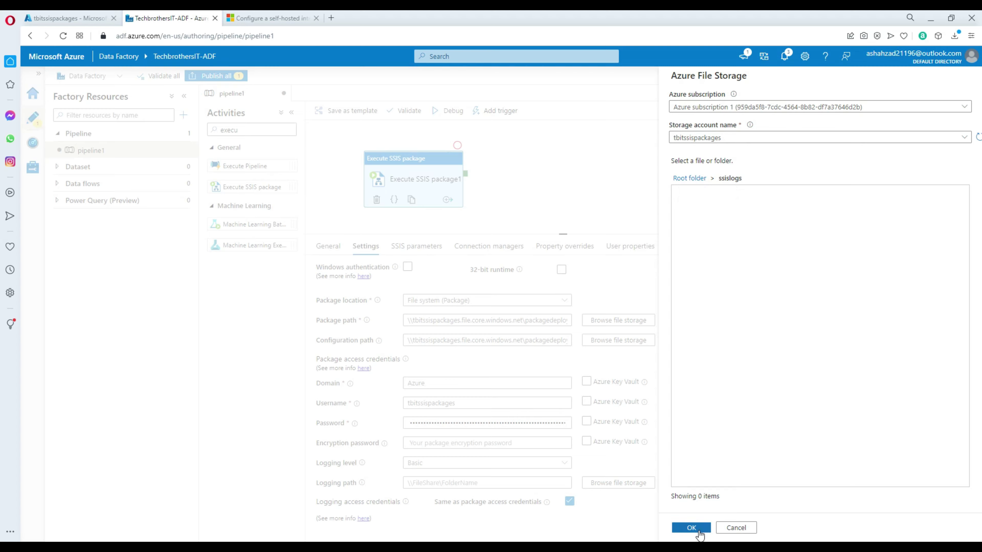
left_click(691, 528)
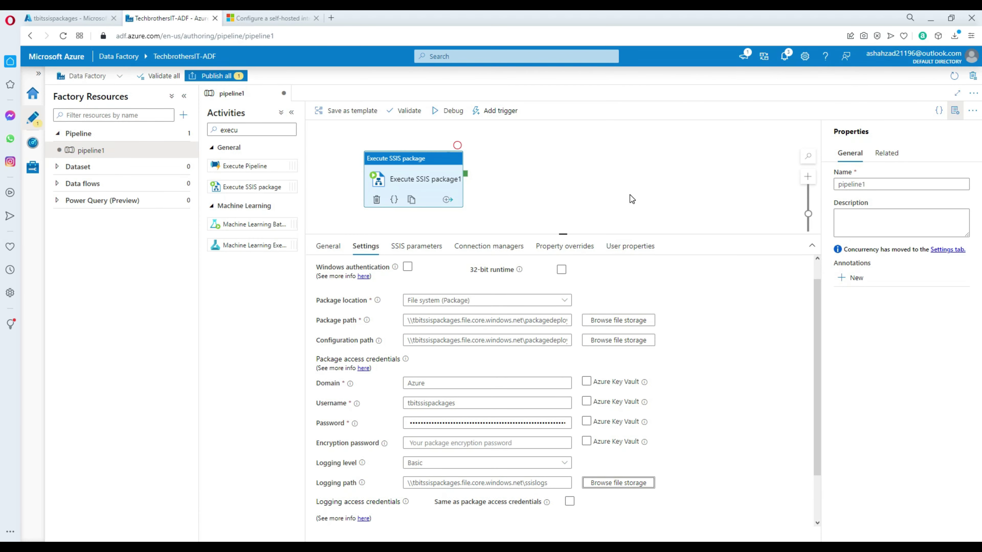
left_click(497, 248)
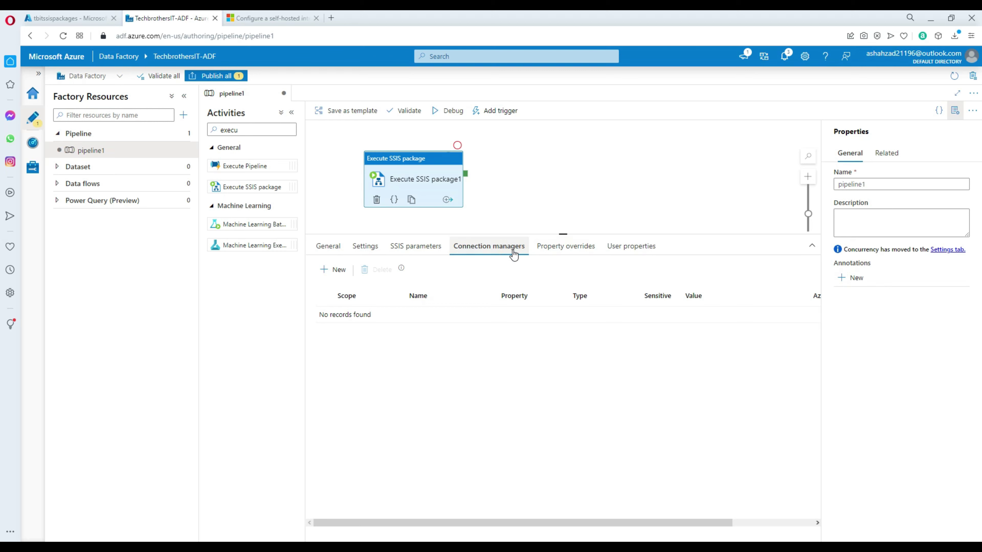
left_click(559, 248)
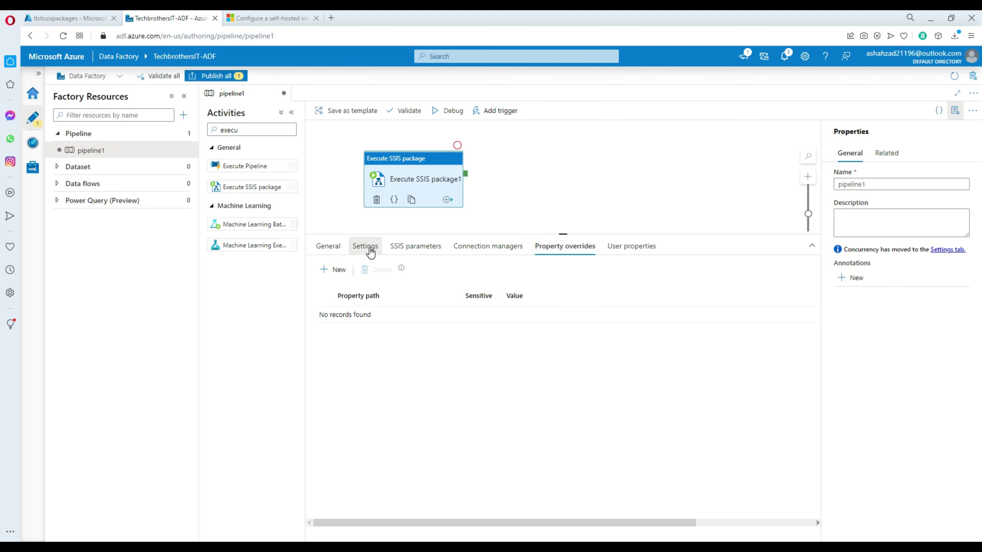
Step: Launch a debug run of pipeline1 from the canvas, then switch to the SQL query window
left_click(370, 251)
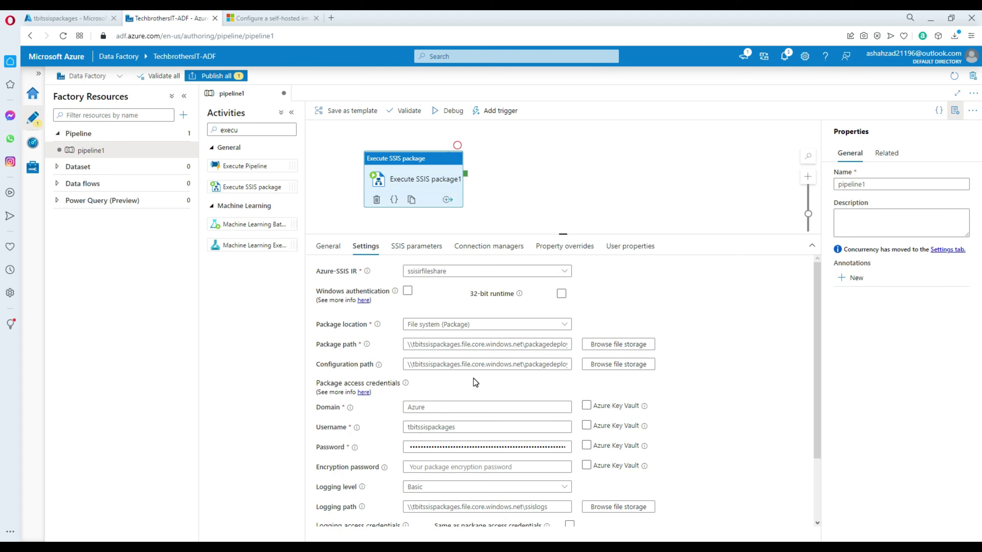
left_click(508, 149)
left_click(457, 113)
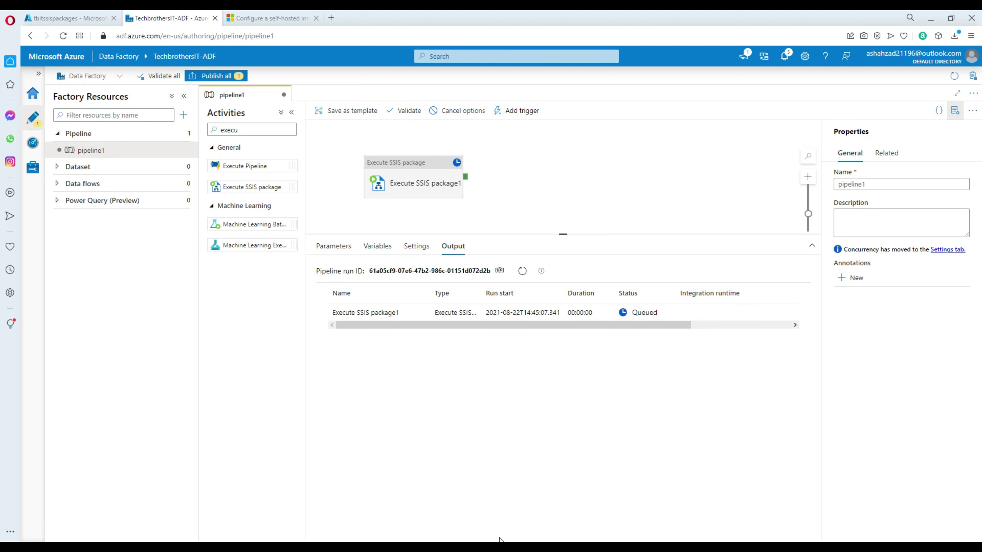
key("alt+Tab")
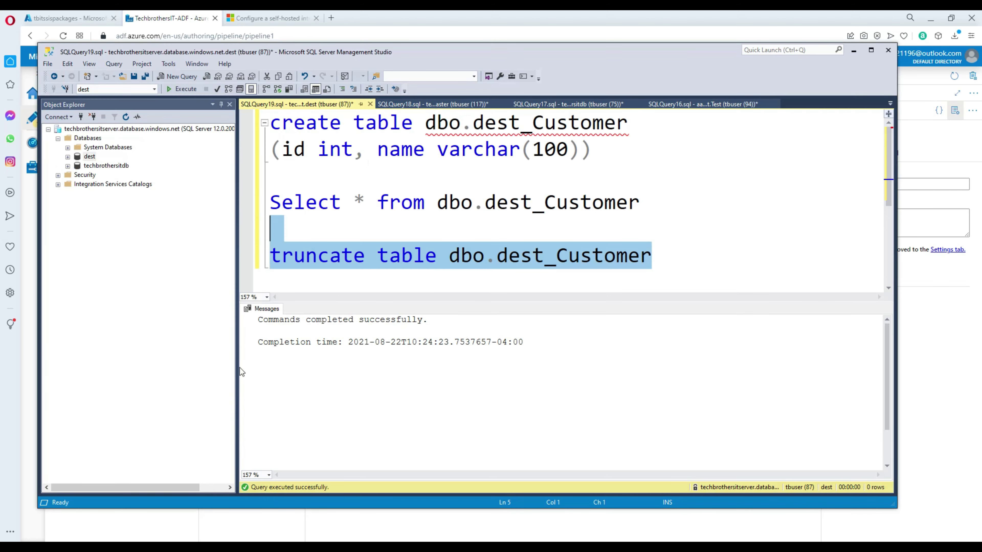
Step: Rerun SELECT * FROM dbo.dest_Customer until it confirms the table is empty, then return to the Data Factory run
left_click(632, 205)
left_click_drag(652, 206, 271, 174)
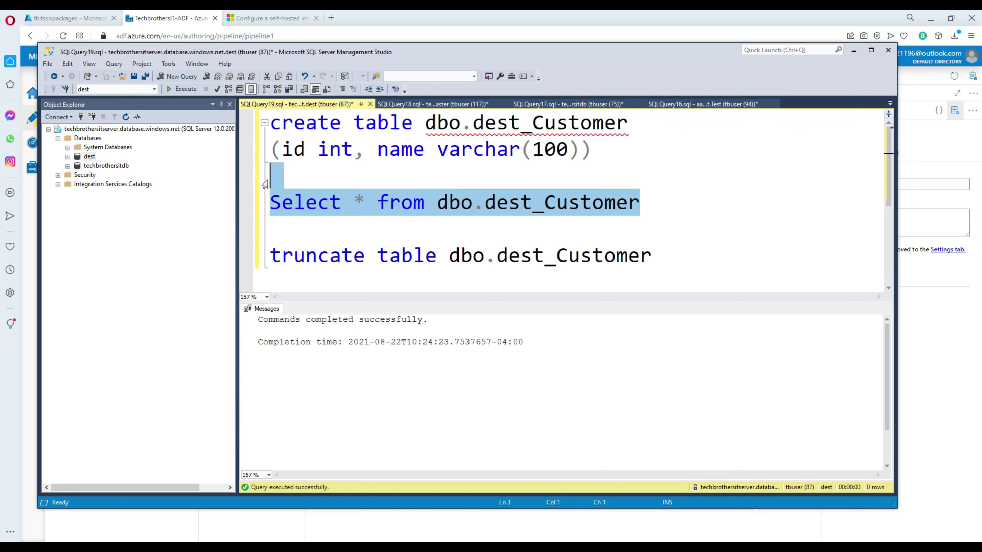
left_click(176, 90)
left_click(177, 90)
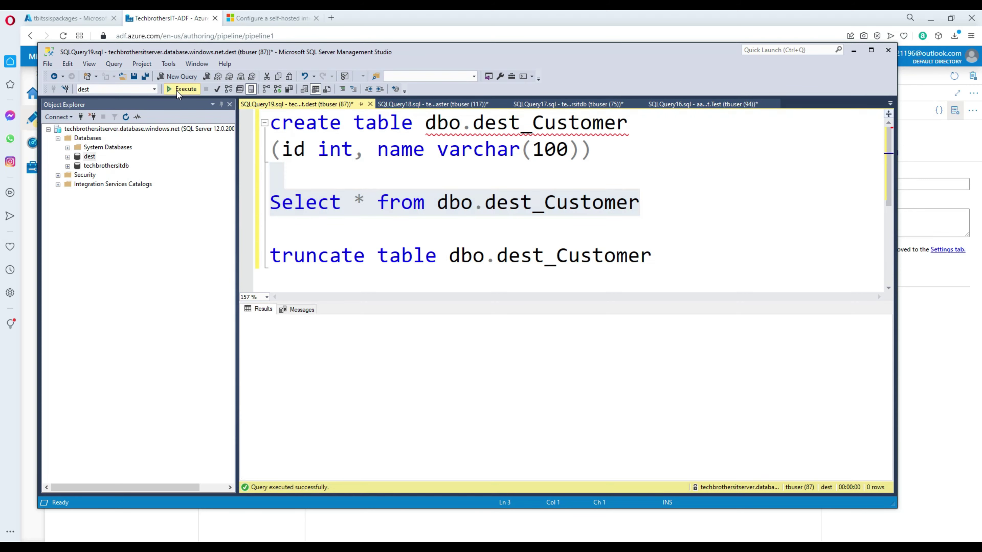
left_click(178, 90)
left_click(178, 90)
left_click(178, 90)
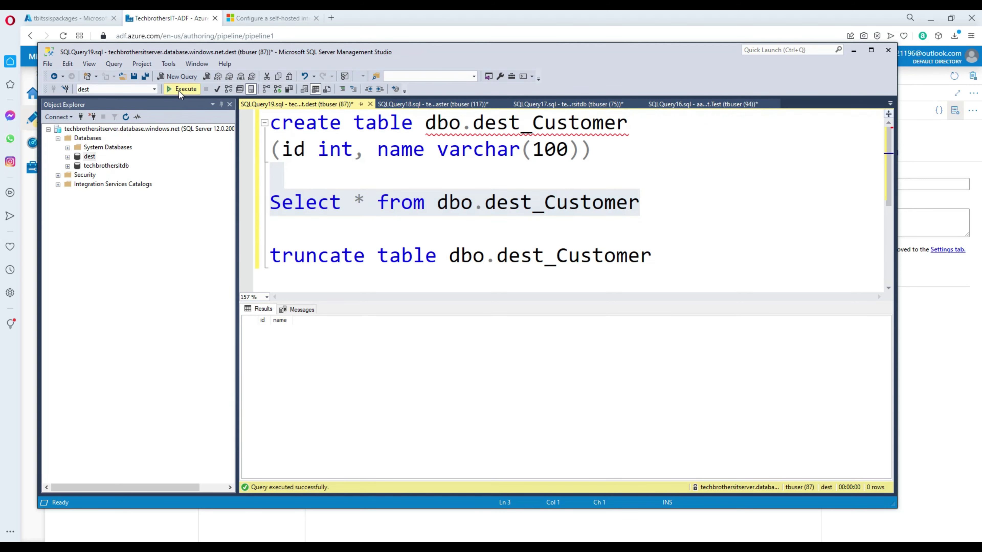
left_click(178, 90)
left_click(179, 90)
left_click(178, 90)
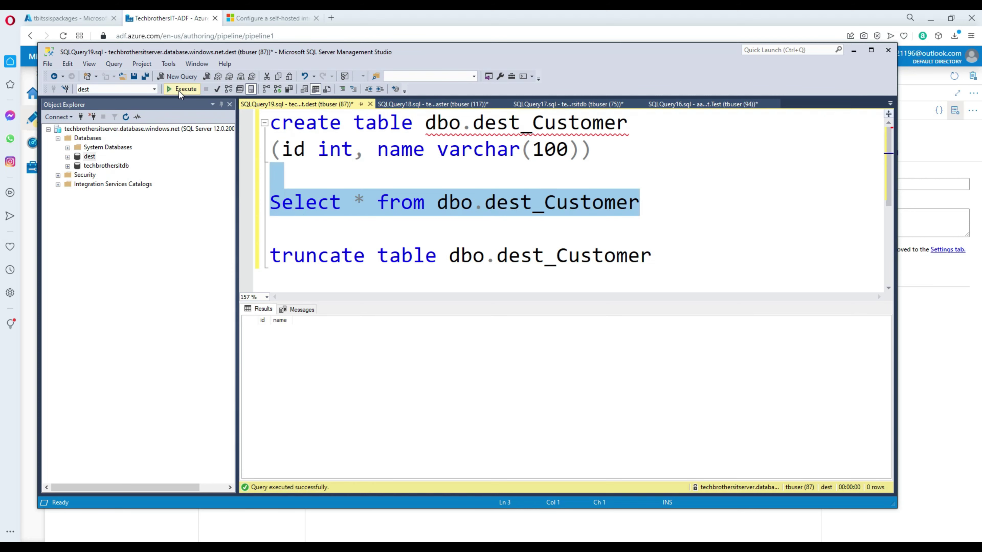
left_click(178, 89)
left_click(478, 512)
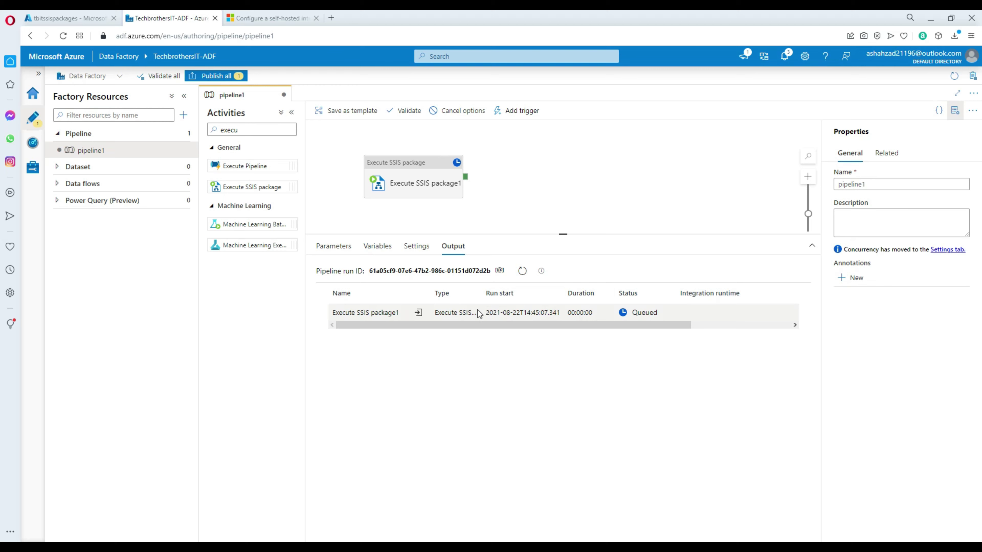
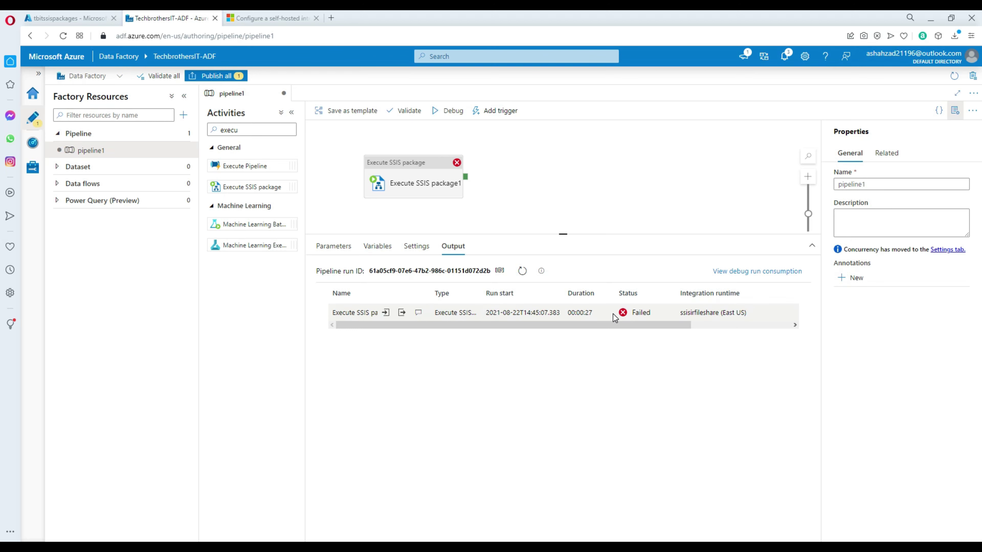
Step: Review the failed run's output: decryption, invalid key, and client IP blocked by the firewall
left_click(421, 314)
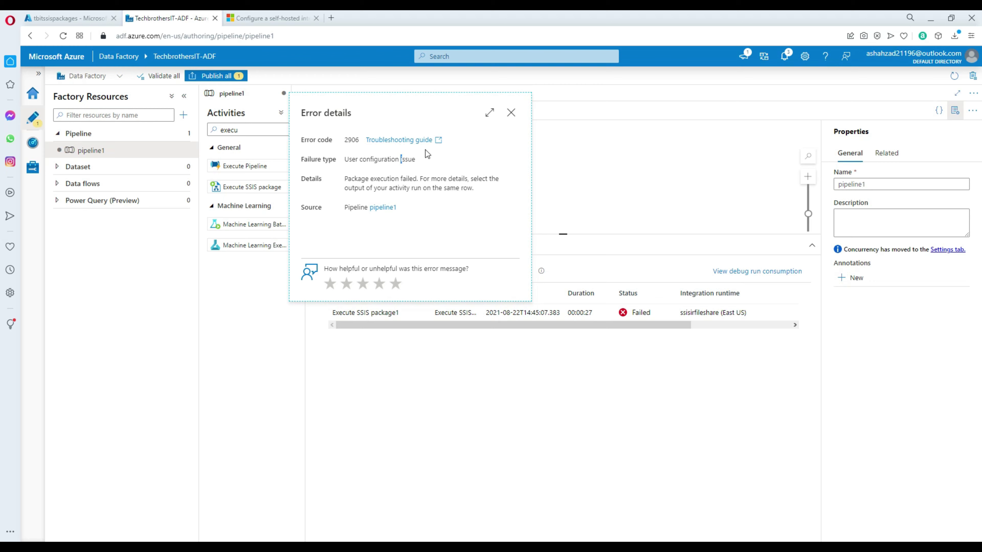
left_click(511, 113)
mouse_move(423, 315)
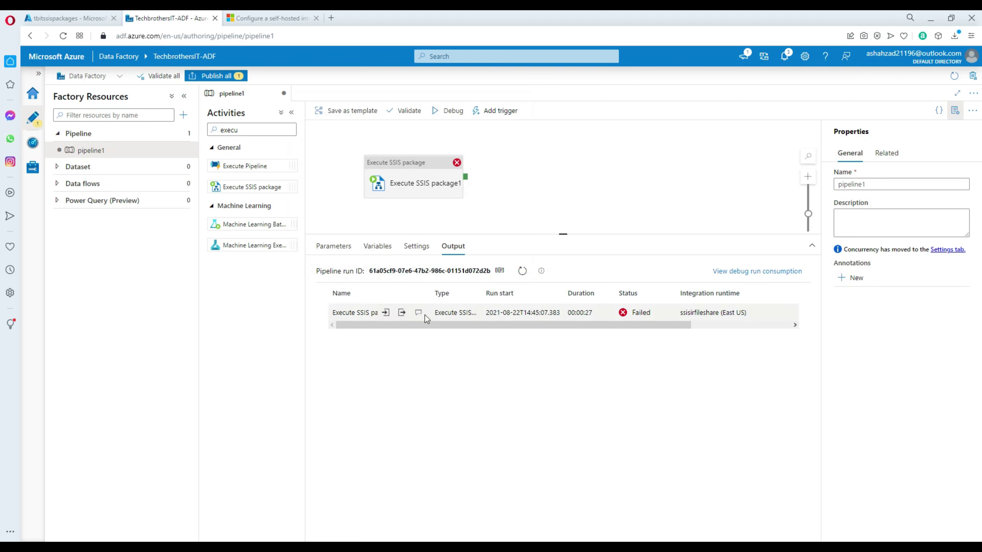
left_click(402, 314)
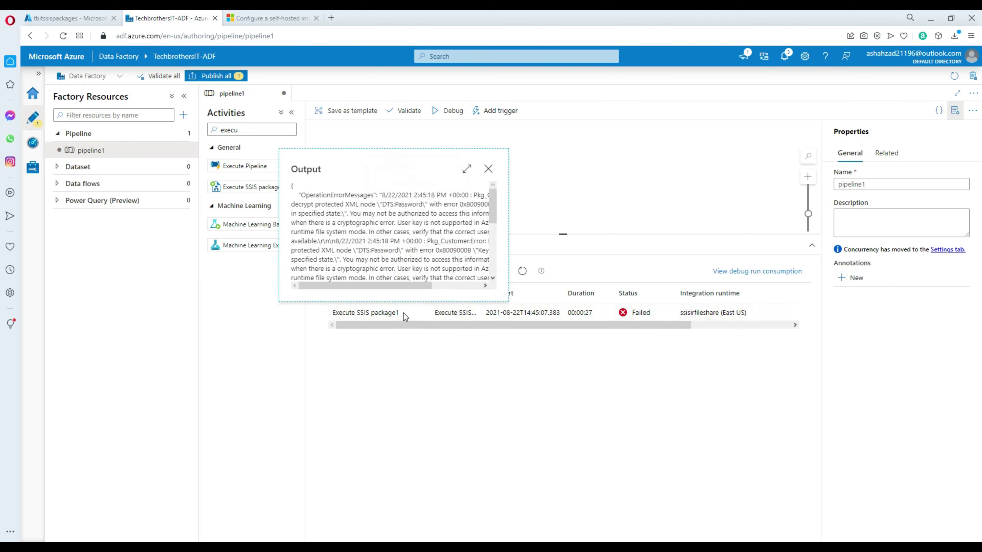
left_click(470, 168)
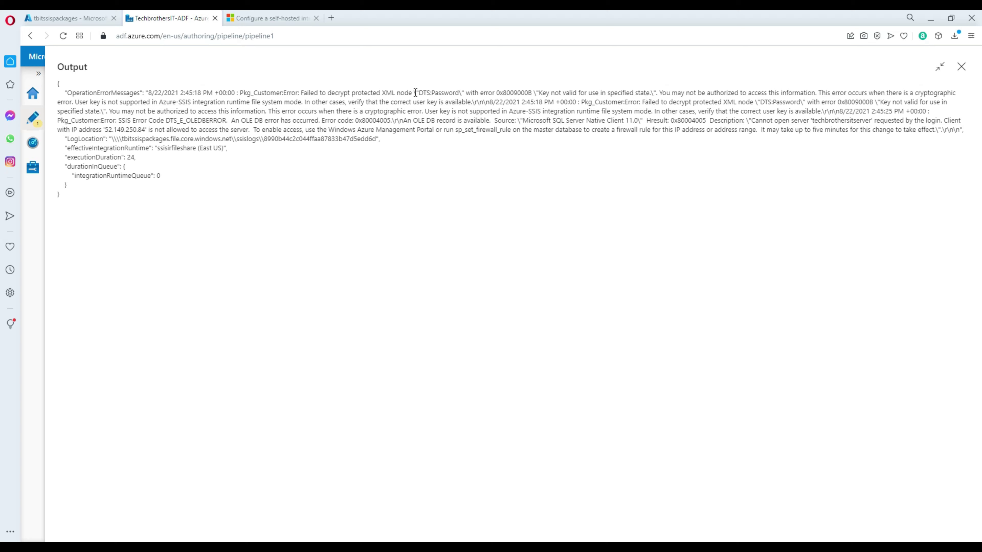
left_click_drag(415, 92, 310, 93)
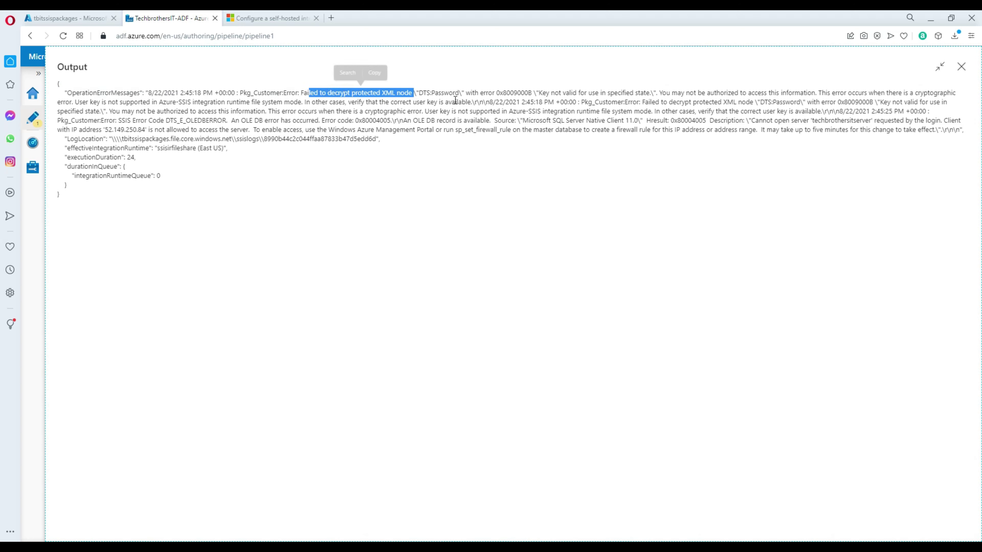
left_click(735, 103)
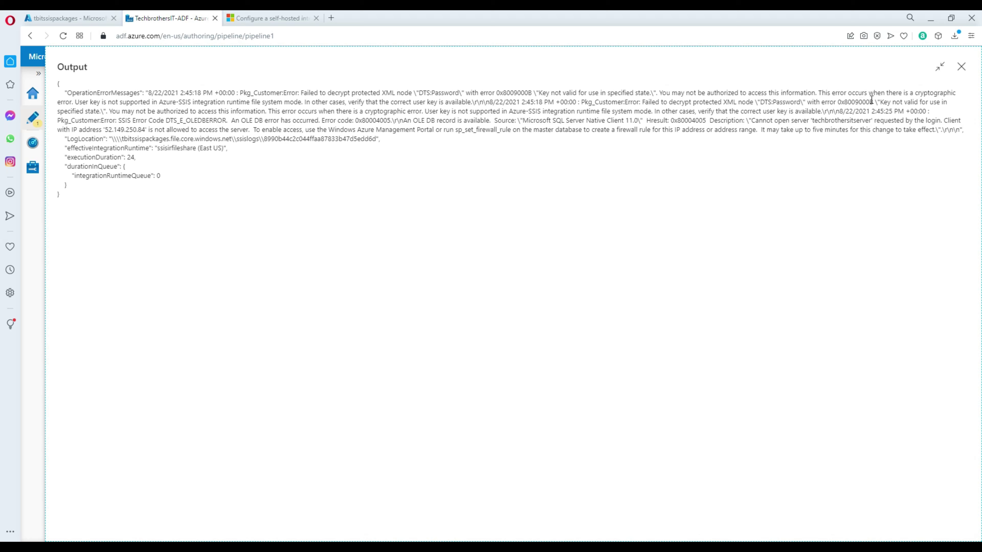
left_click_drag(881, 102, 949, 110)
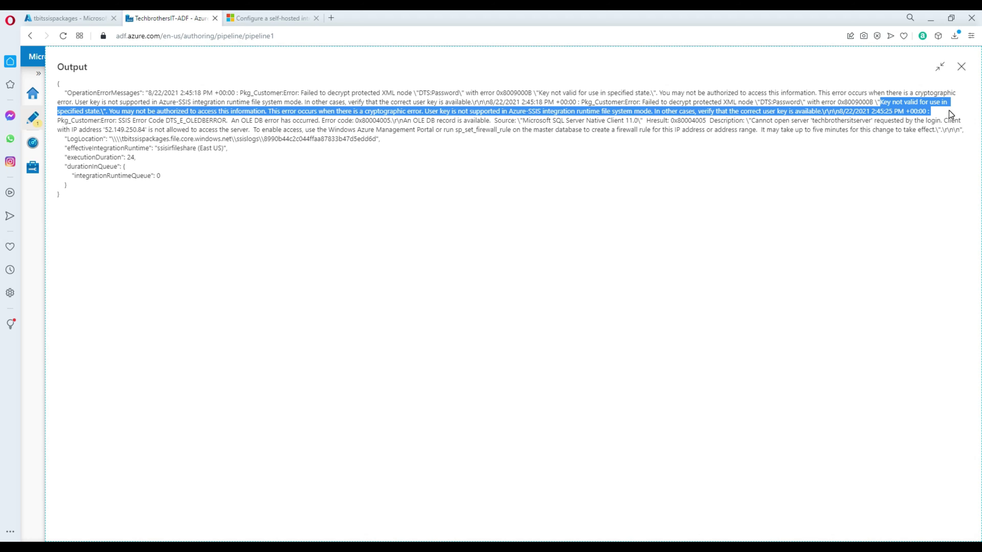
left_click(664, 123)
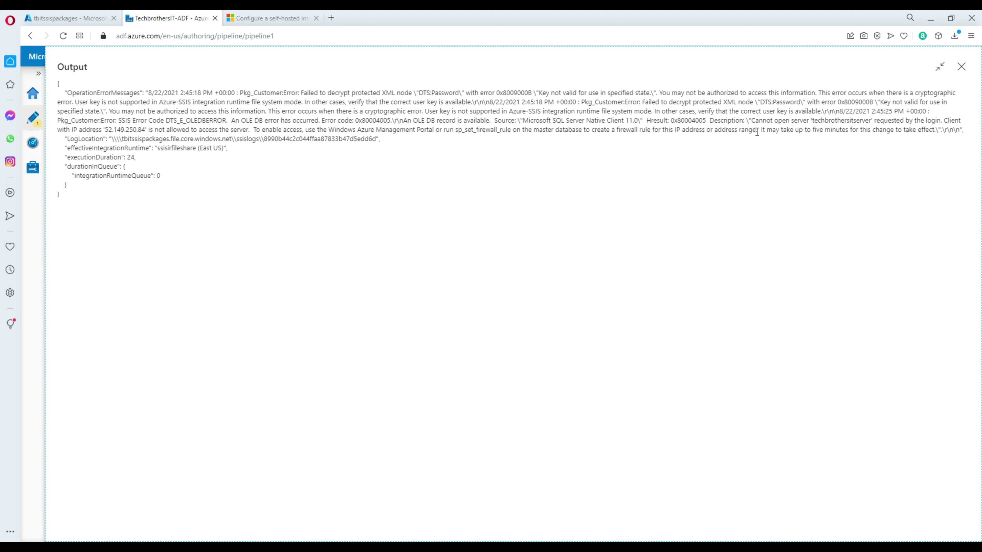
left_click_drag(753, 120, 963, 127)
left_click(116, 134)
left_click_drag(58, 133, 237, 129)
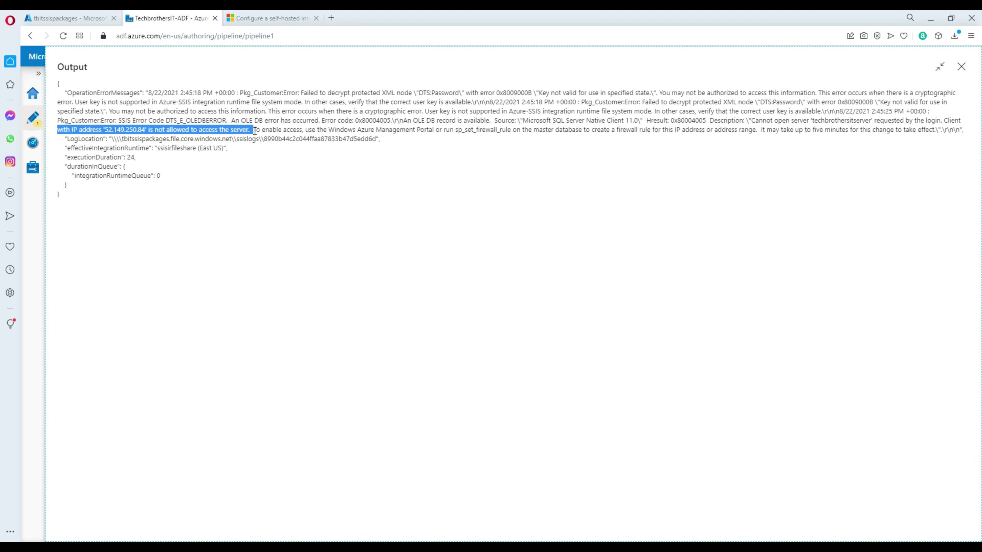
left_click_drag(254, 130, 425, 179)
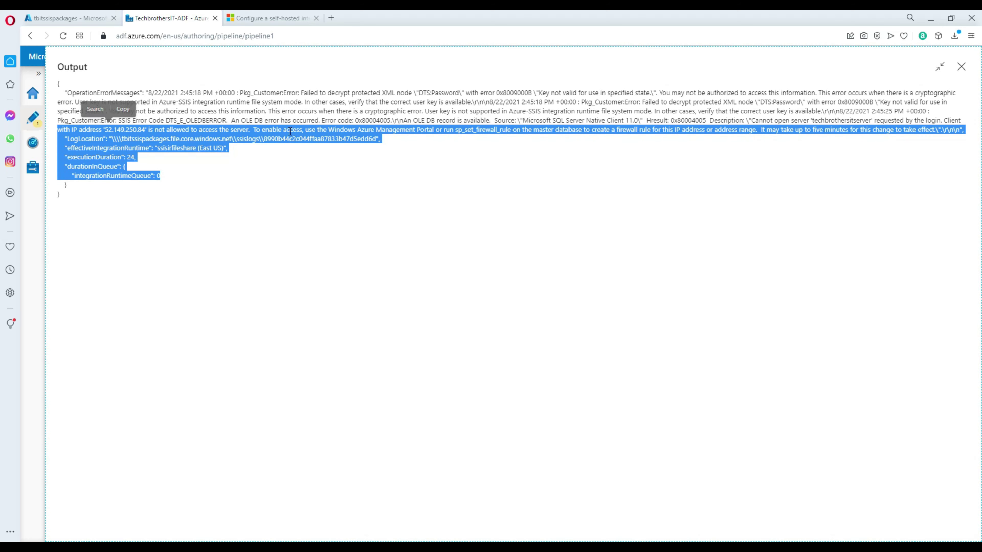
left_click(618, 155)
left_click(962, 66)
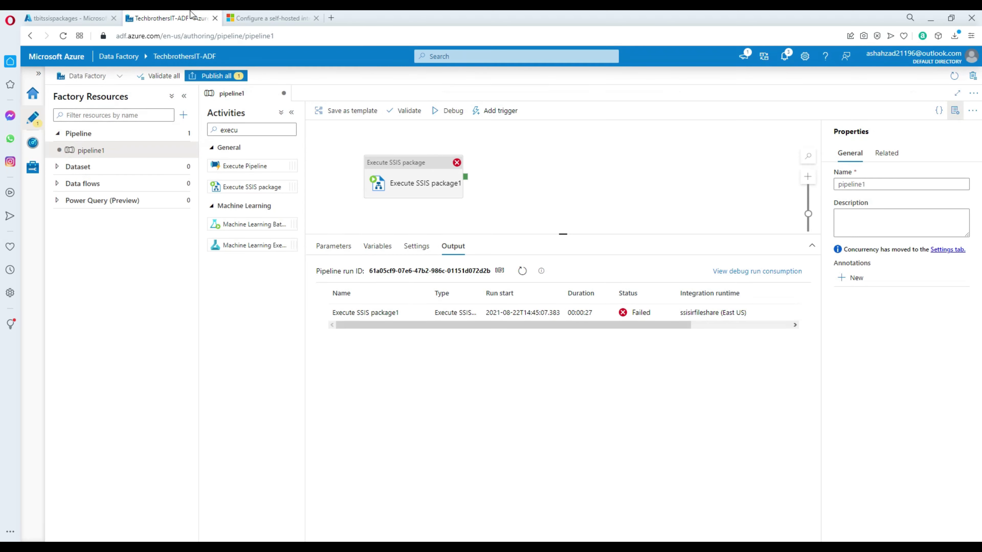
Step: Allow Azure services through the techbrothersitserver firewall, save, and start a new pipeline debug run
left_click(66, 18)
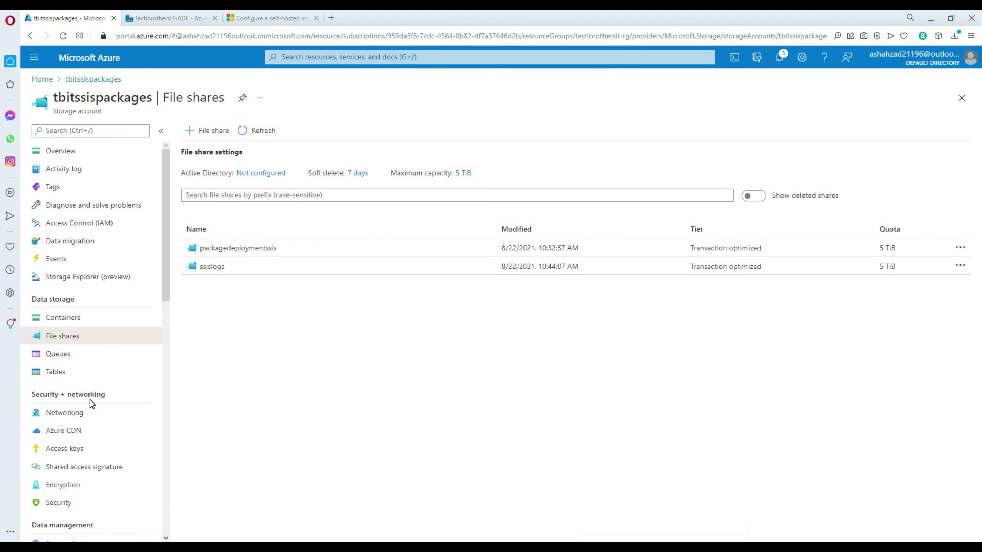
left_click(41, 80)
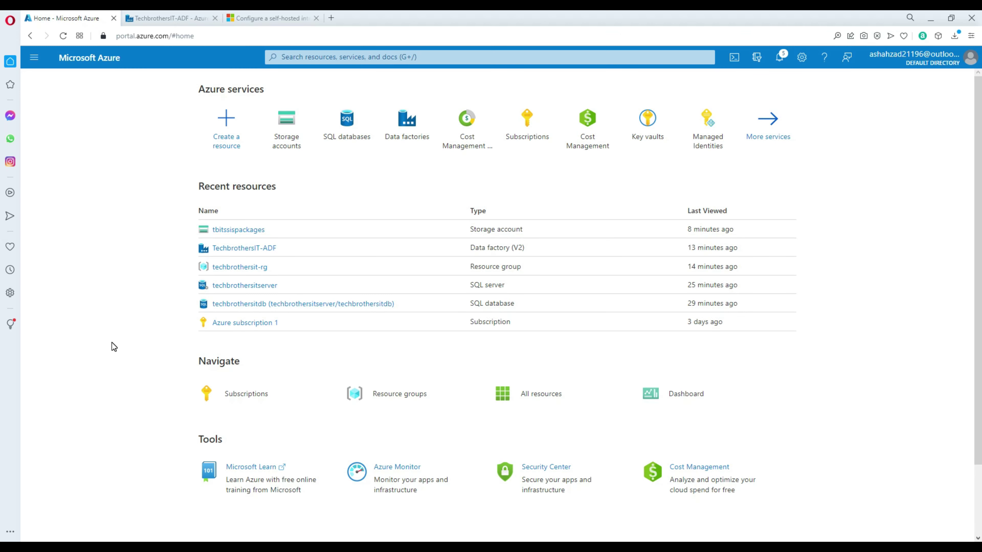
left_click(252, 286)
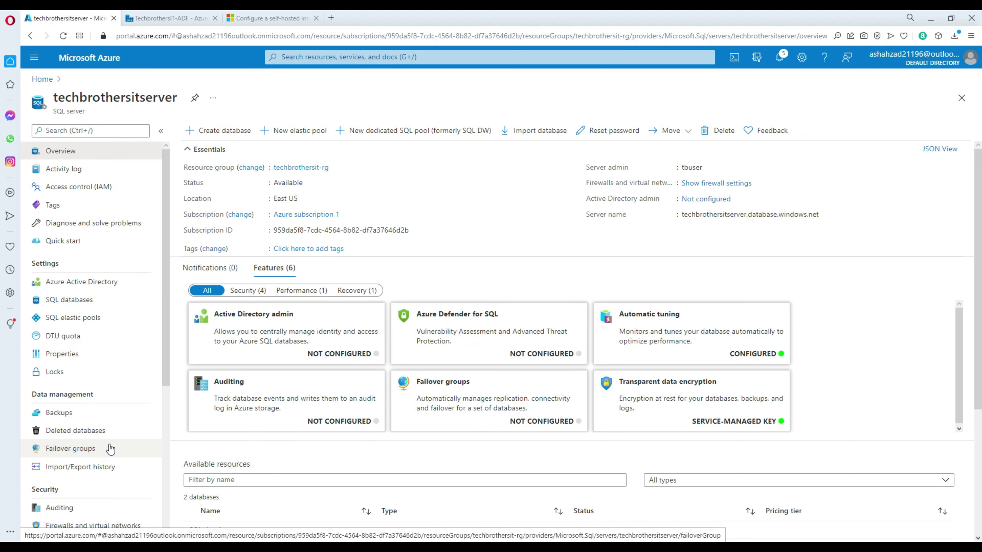
scroll(96, 445, "down", 3)
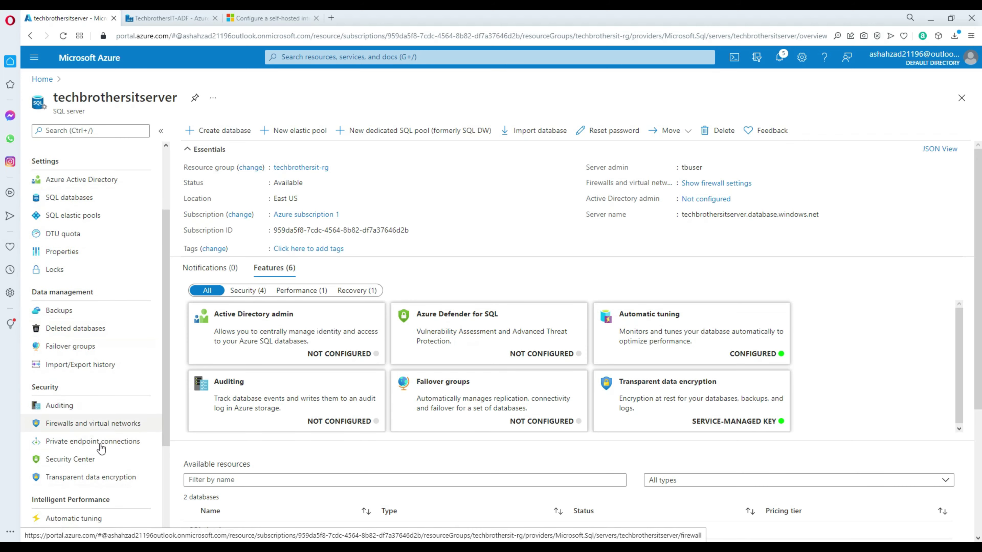
left_click(114, 431)
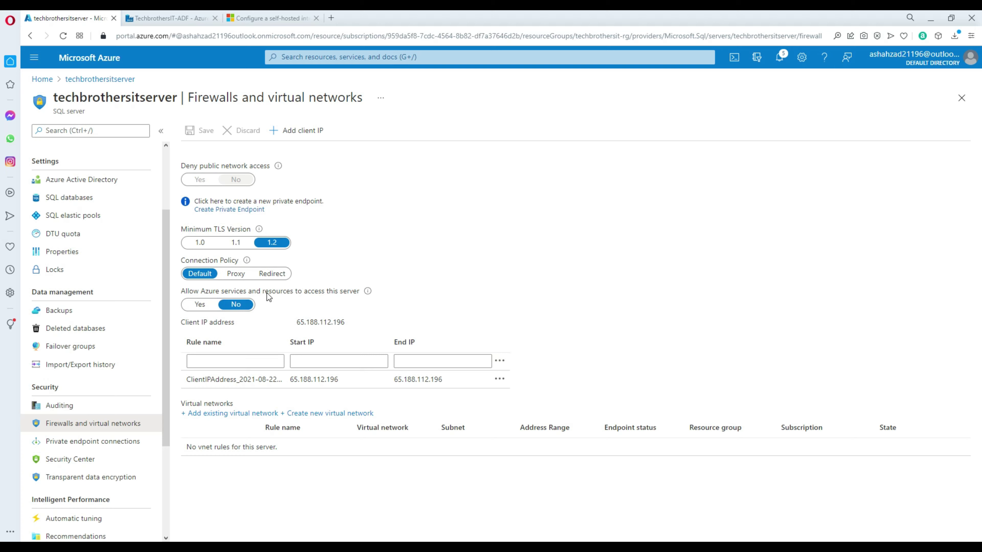
left_click(200, 304)
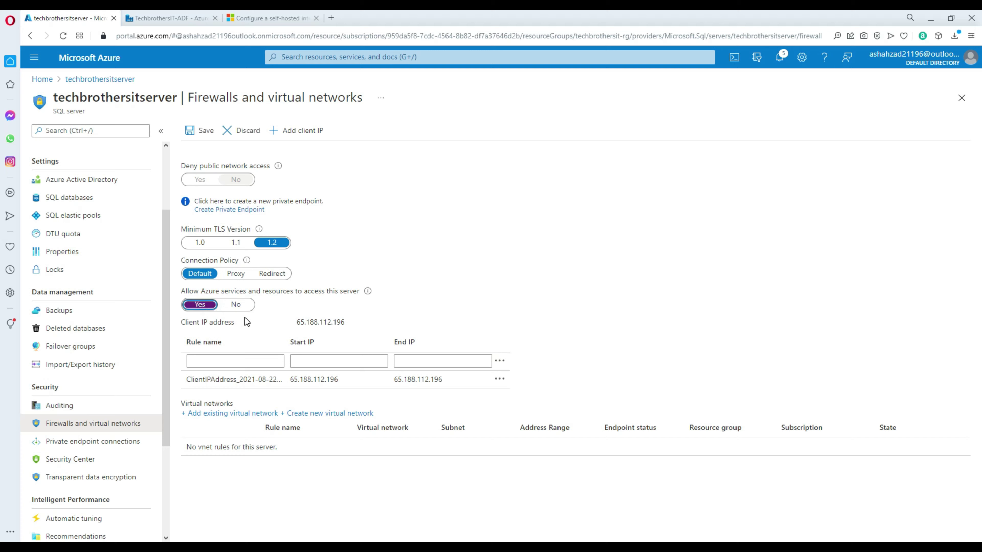
left_click(206, 131)
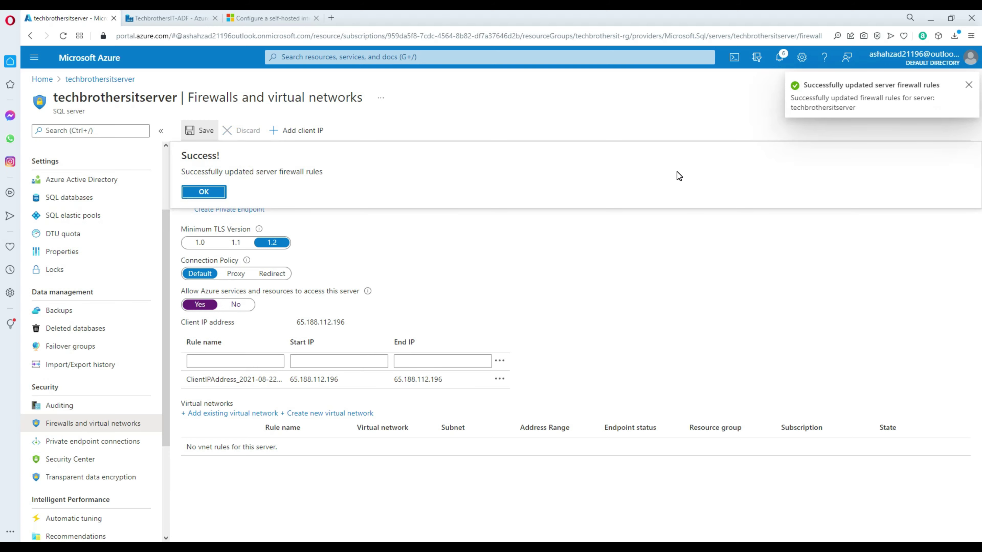
left_click(204, 193)
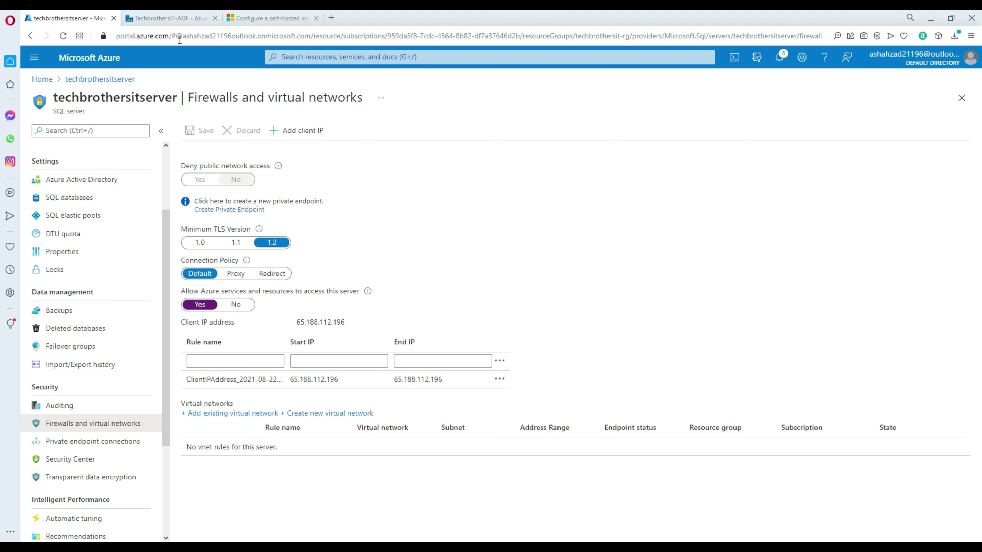
left_click(187, 18)
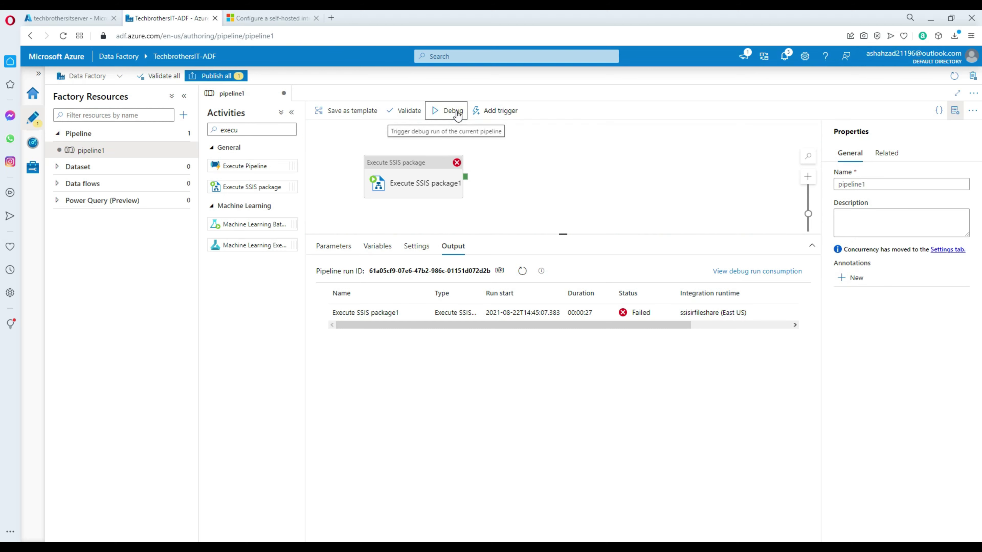
left_click(450, 111)
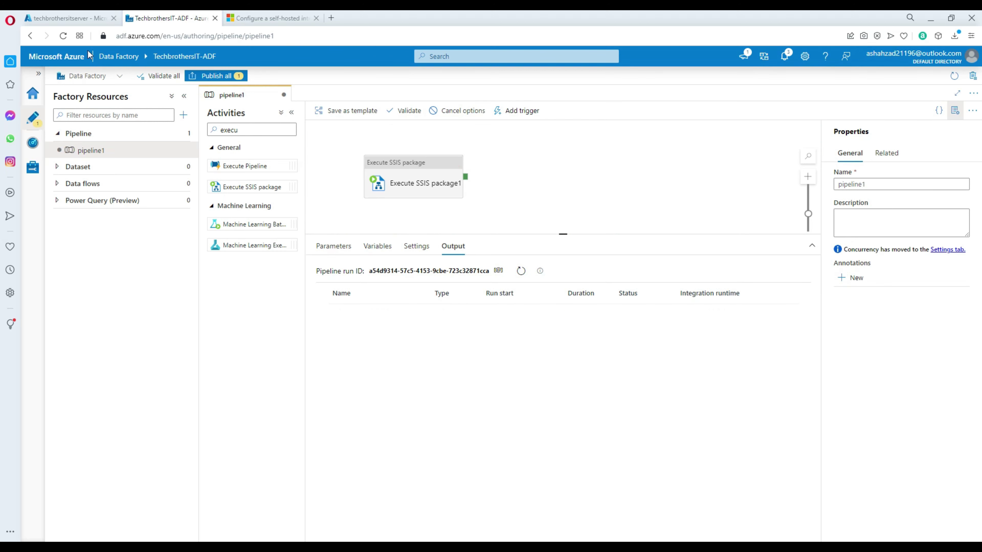
Step: Inspect the event messages log file in the first ssislogs directory of tbitssispackages
left_click(68, 20)
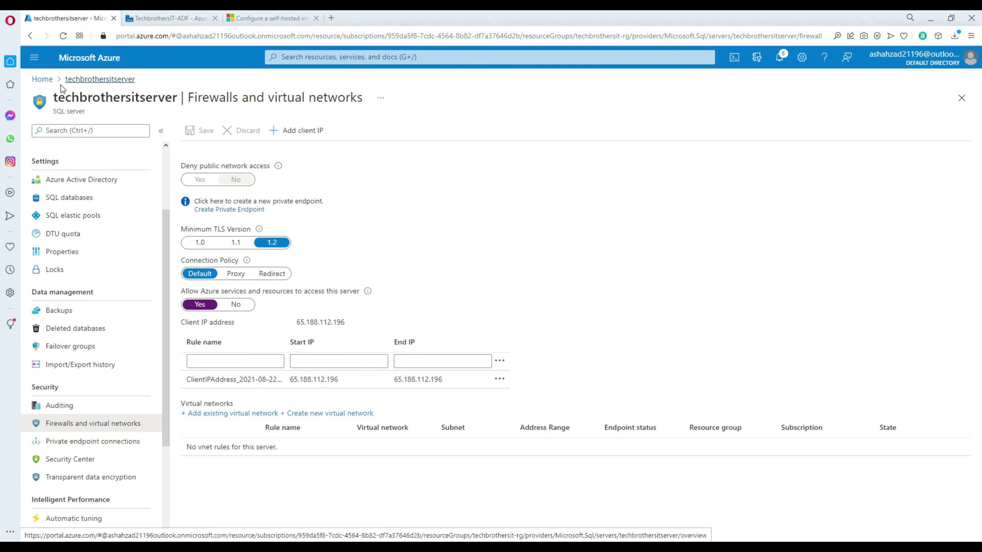
left_click(42, 80)
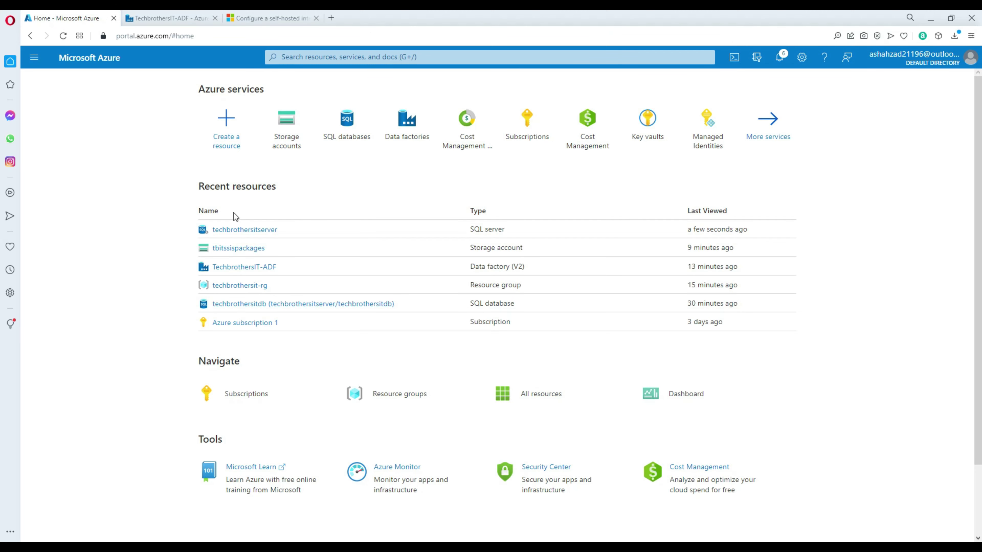
left_click(235, 249)
left_click(85, 344)
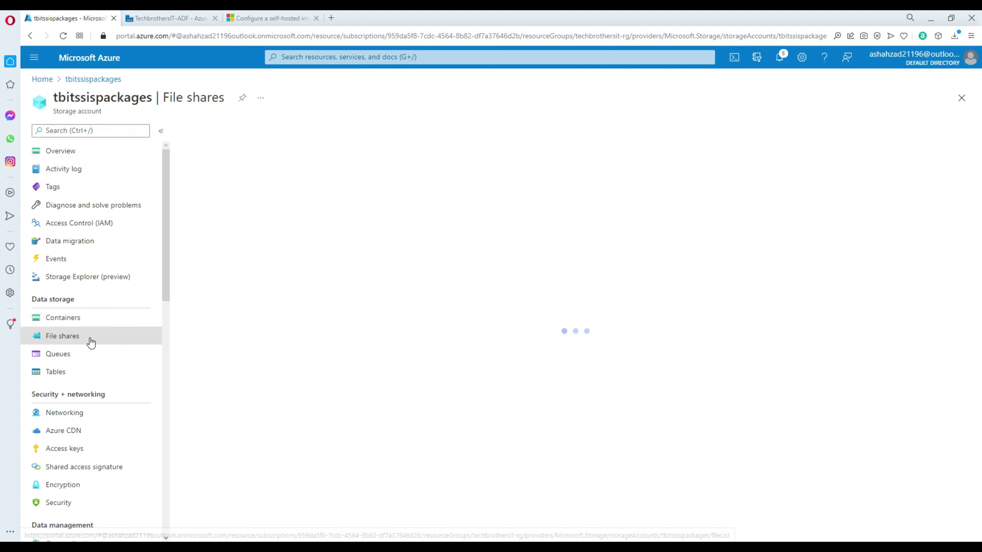
left_click(215, 273)
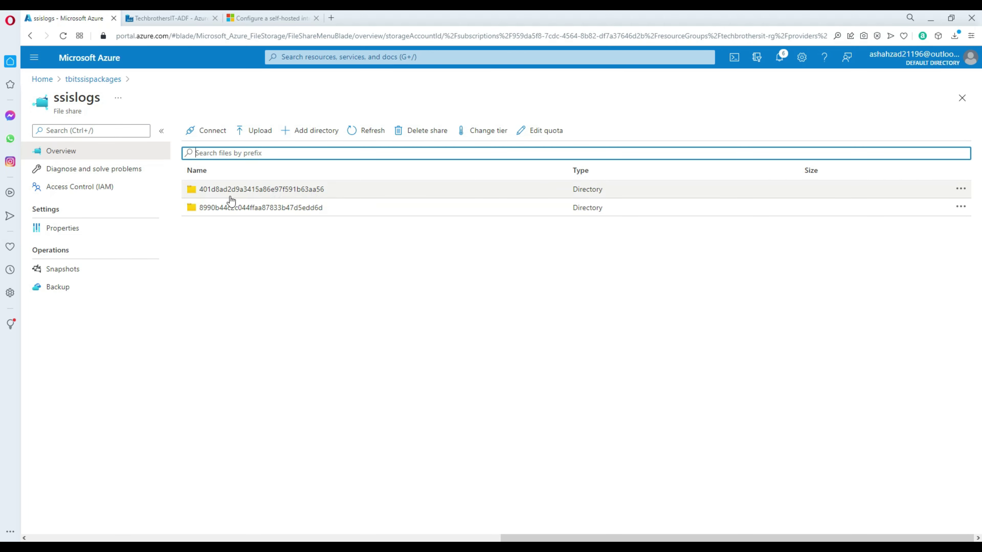
left_click(229, 194)
left_click(260, 215)
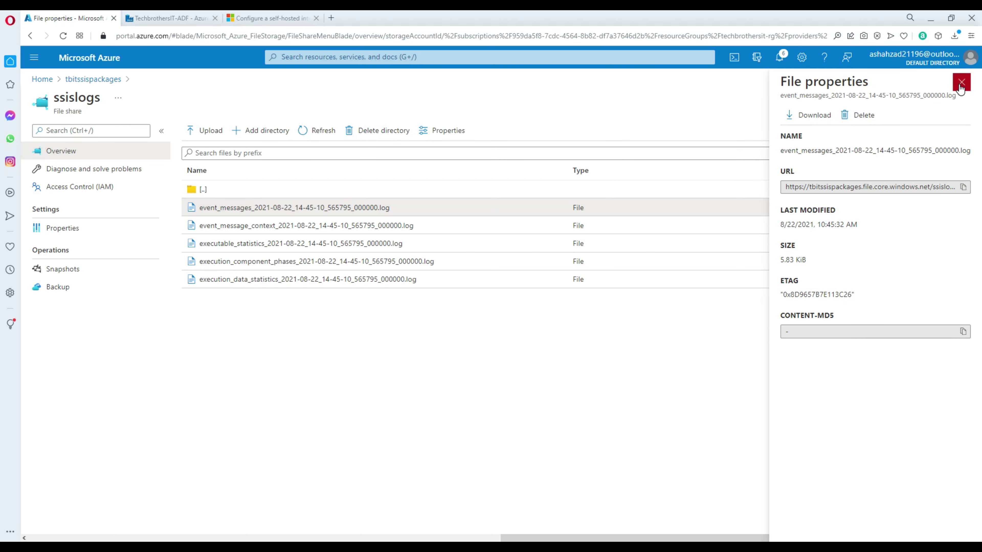
left_click(962, 82)
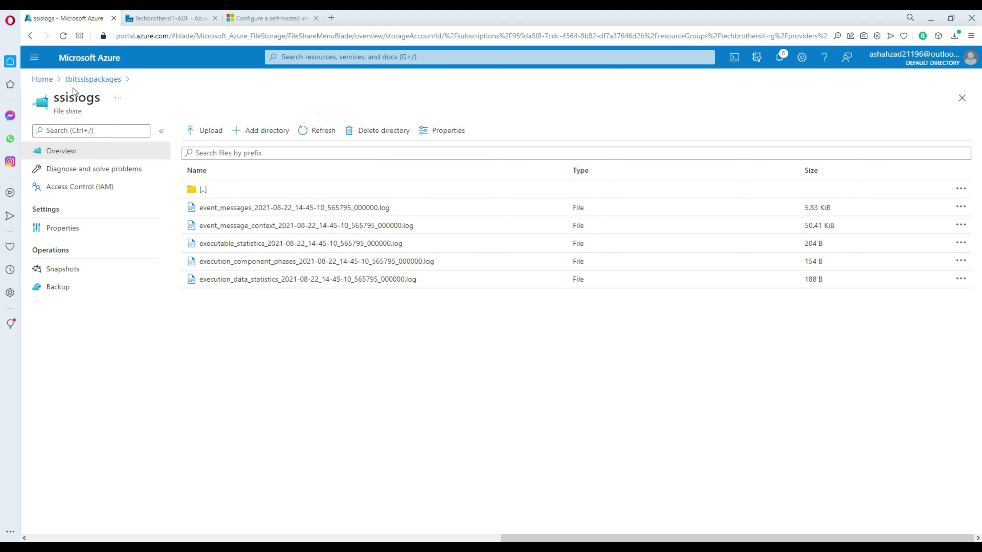
Step: Open the ssislogs directory holding the newest run's logs, then return to the pipeline
left_click(83, 82)
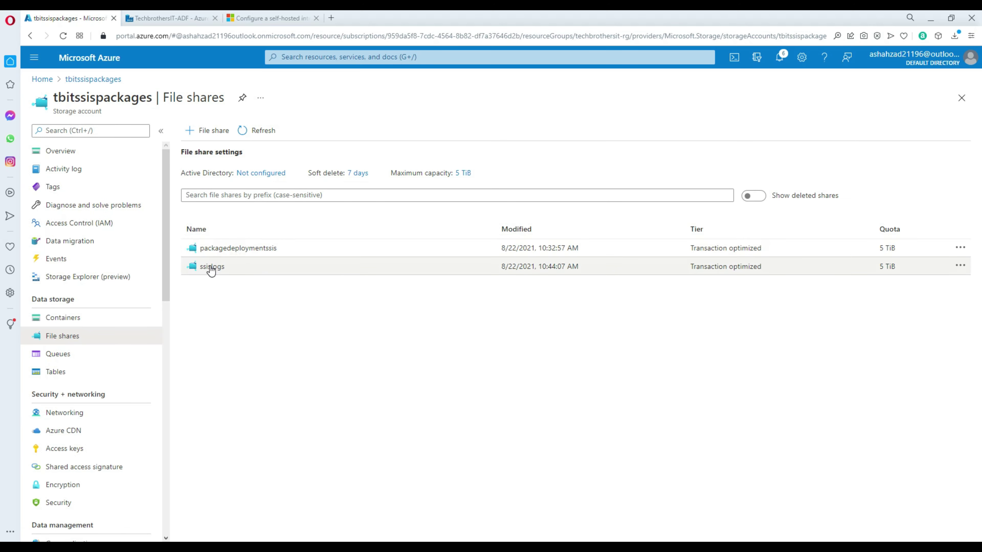
left_click(212, 267)
left_click(280, 197)
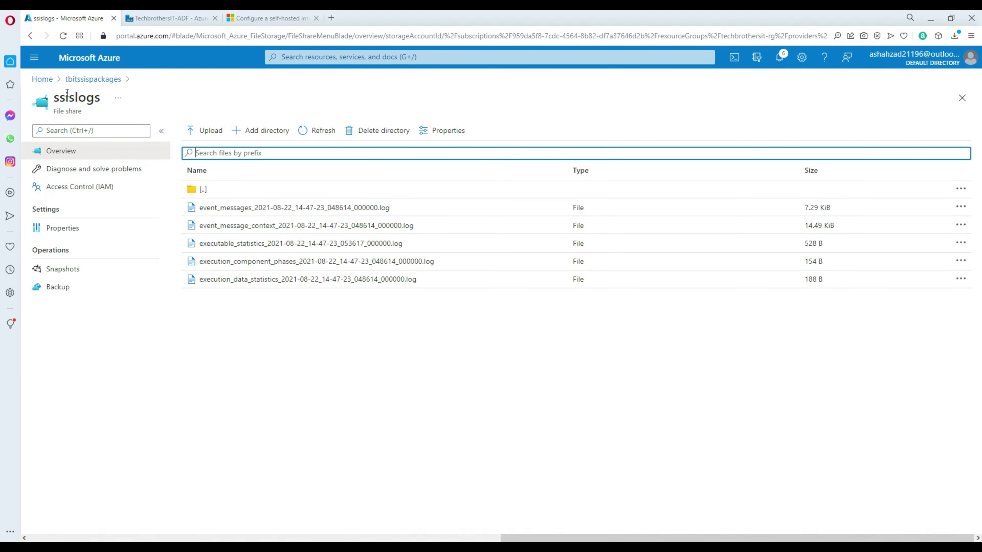
left_click(42, 79)
left_click(167, 20)
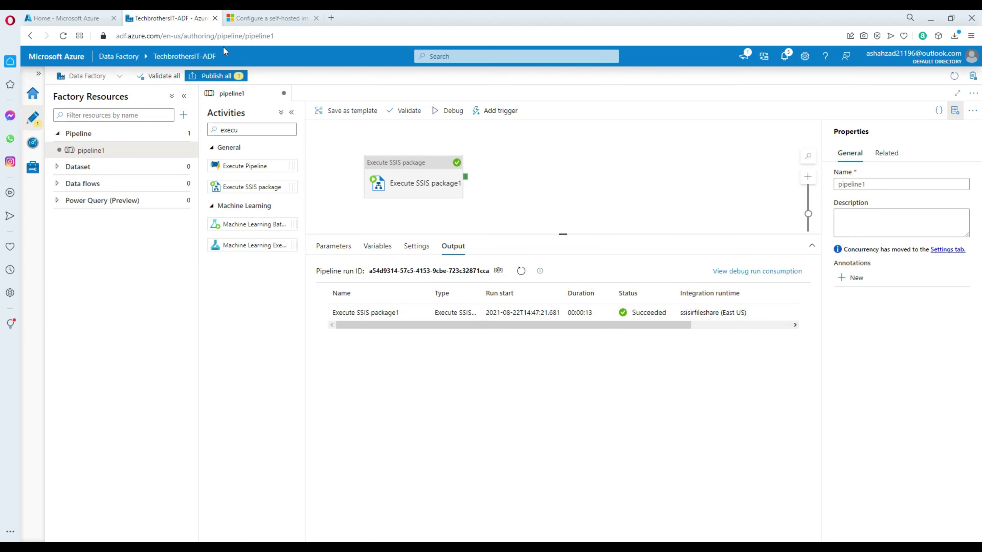
Step: Run SELECT * FROM dbo.dest_Customer, confirm the single row with id 1, and minimize SSMS
left_click(433, 166)
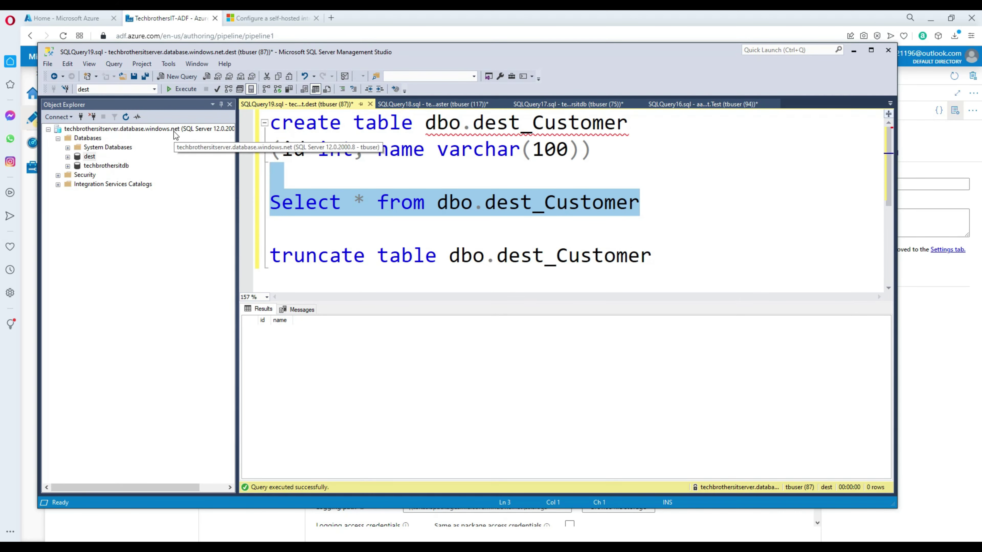
left_click(182, 89)
left_click(281, 329)
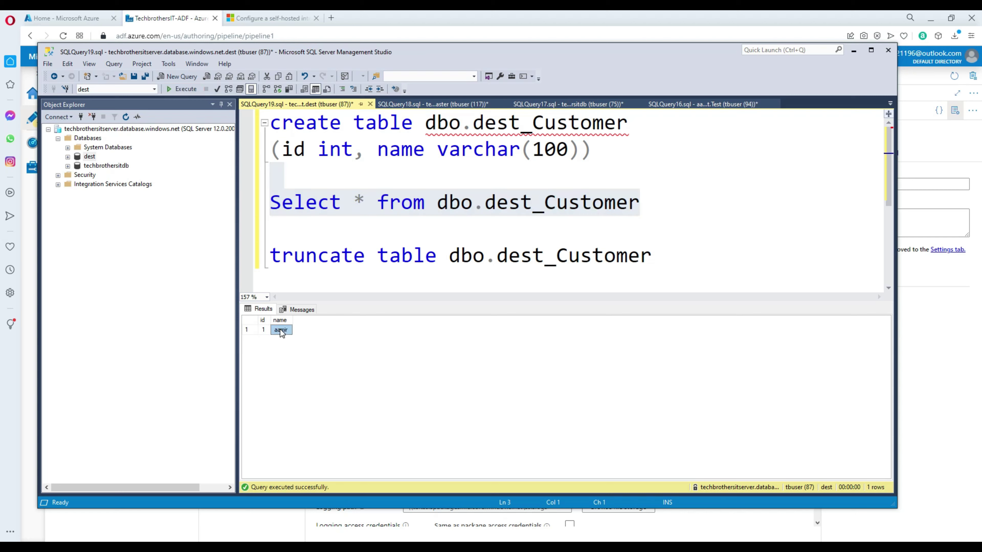
left_click_drag(264, 330, 290, 337)
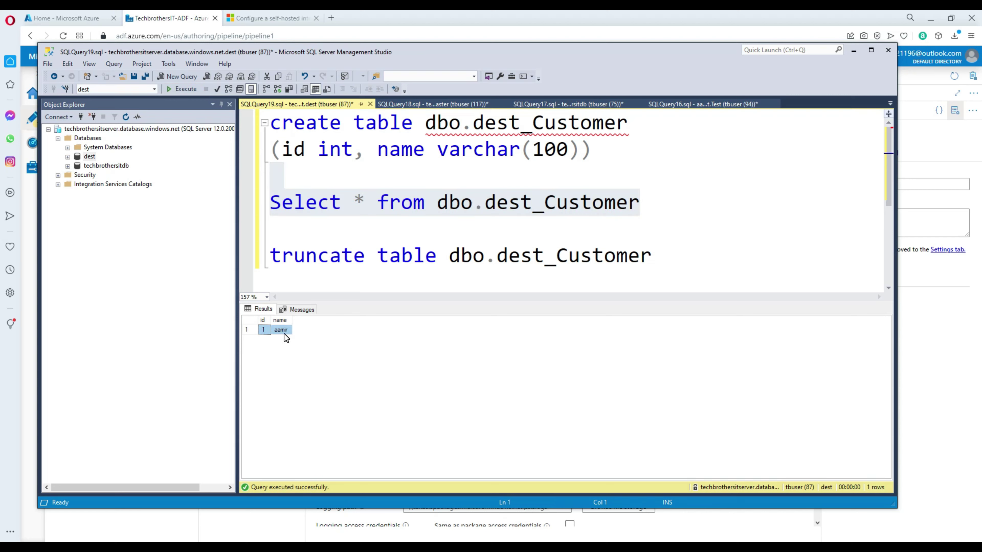
left_click(681, 213)
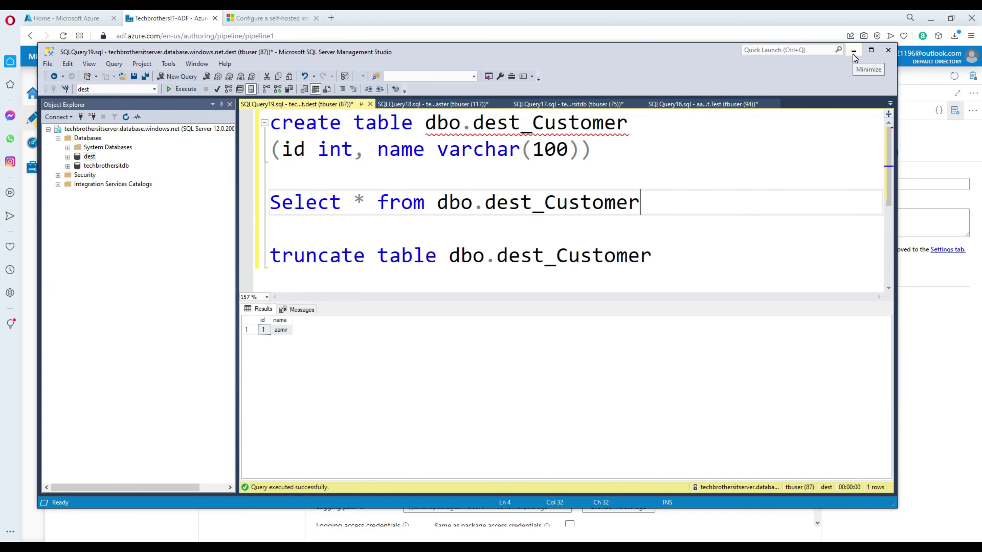
left_click(772, 24)
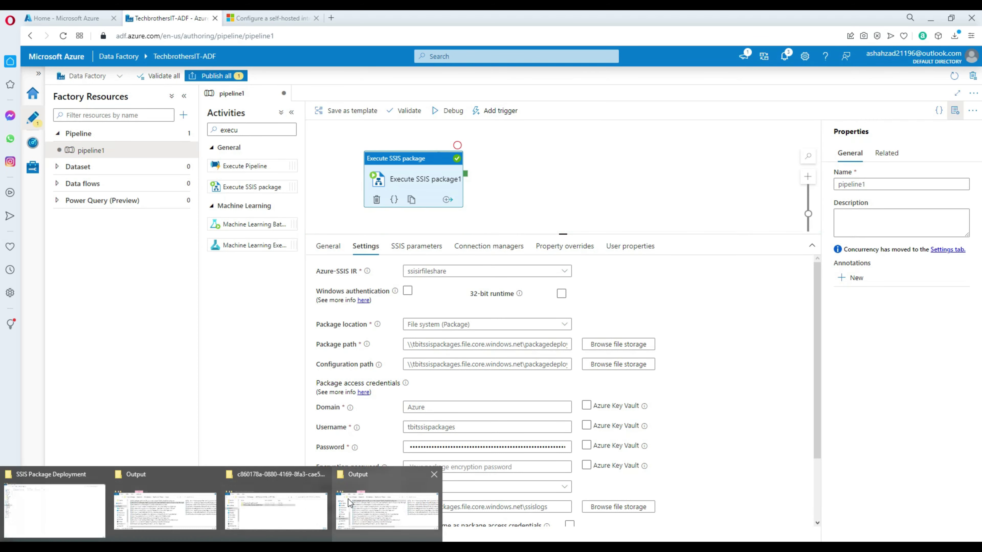
Step: Open Config_Pkg_Customer.dtsConfig in Notepad through Open with > Choose another app
left_click(72, 502)
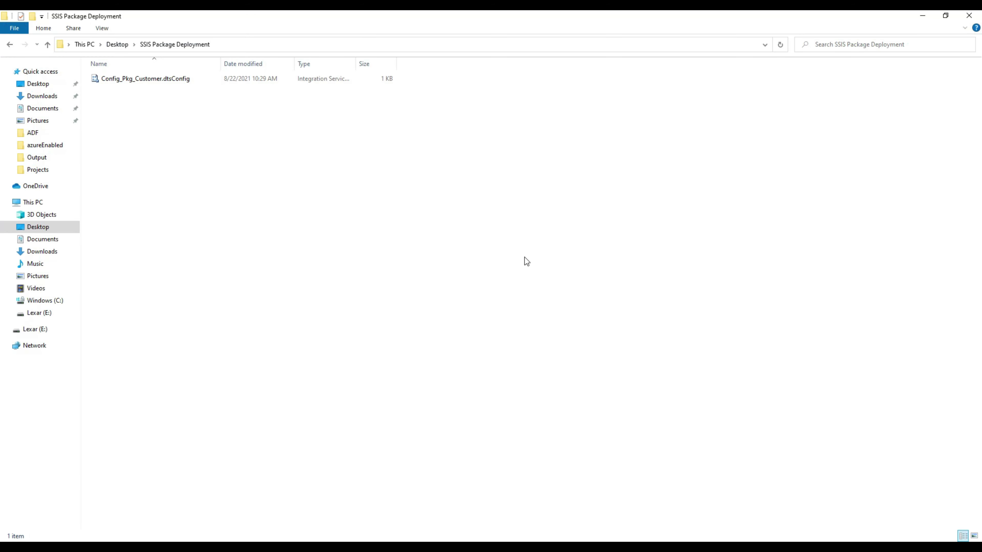
left_click(180, 81)
right_click(180, 80)
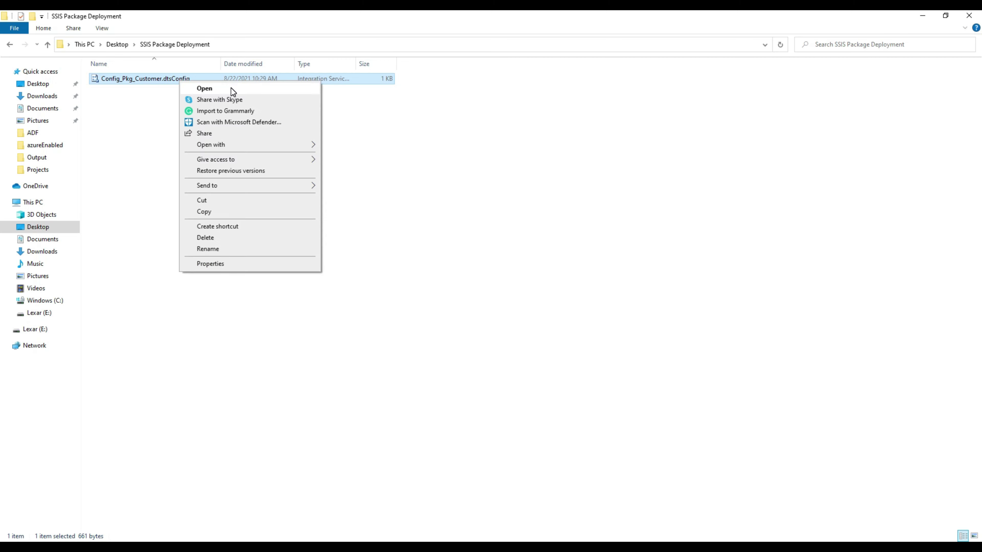
left_click(217, 90)
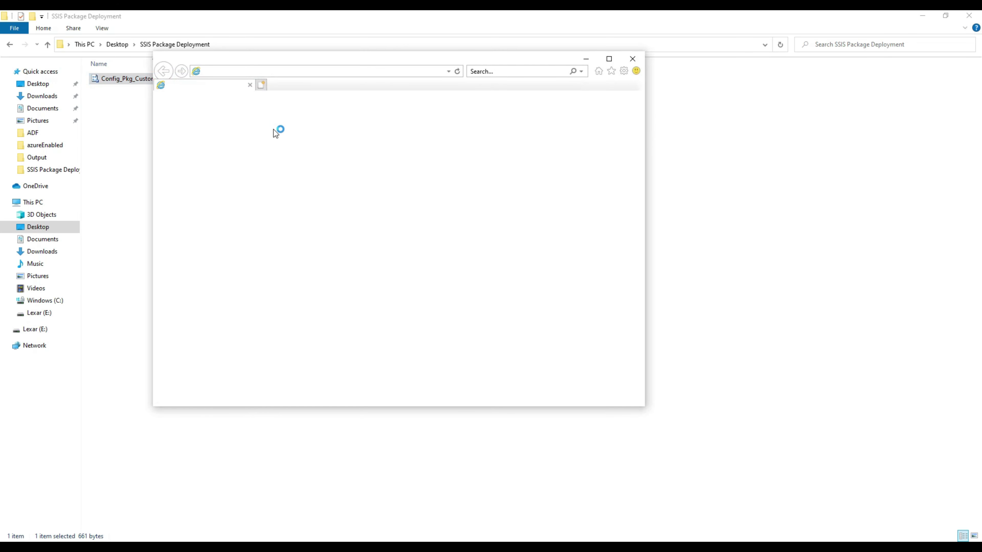
left_click(636, 60)
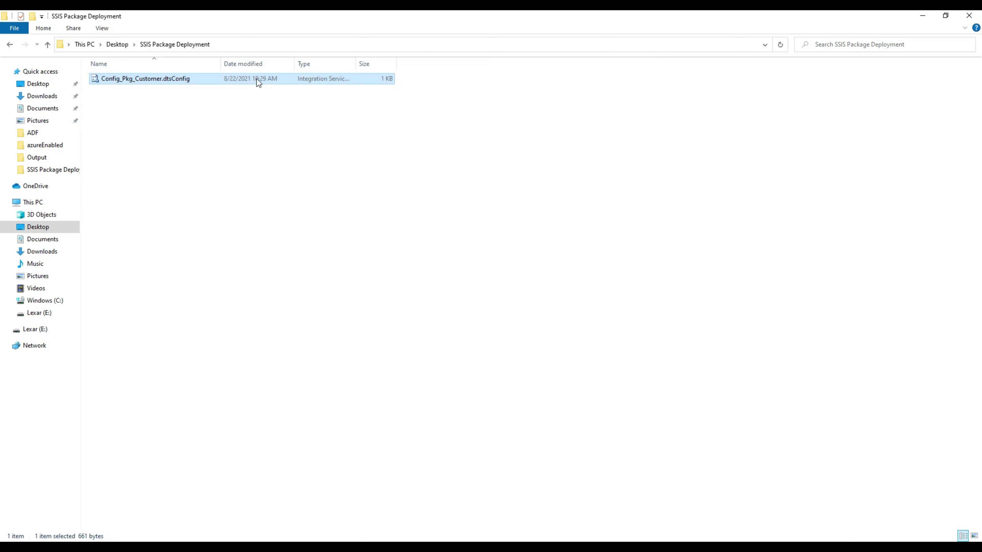
right_click(222, 81)
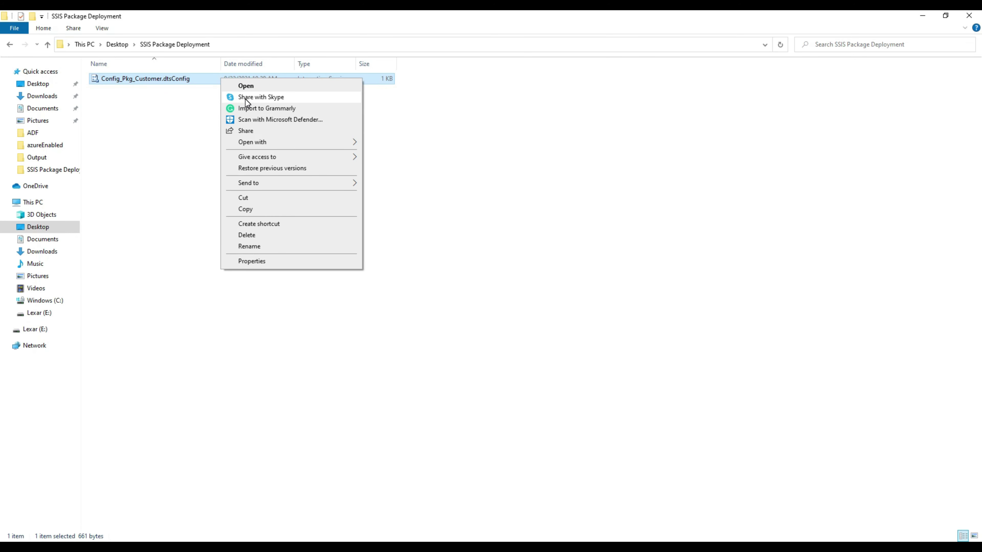
mouse_move(315, 140)
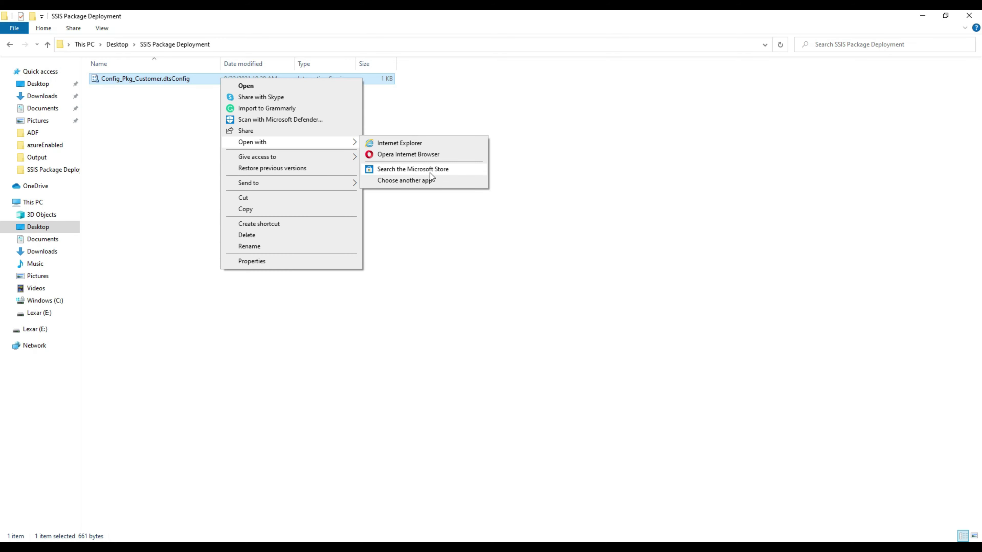
left_click(424, 181)
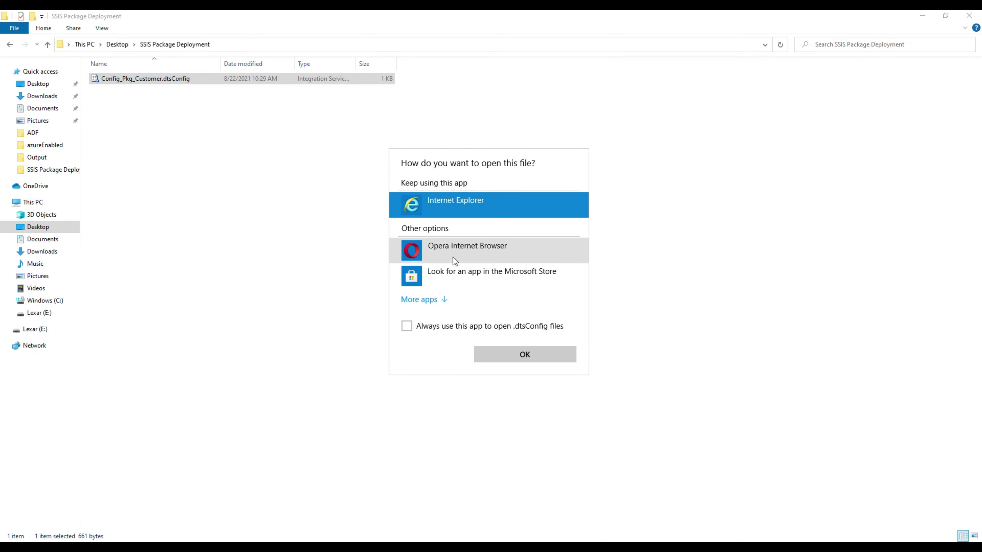
left_click(432, 304)
left_click(449, 325)
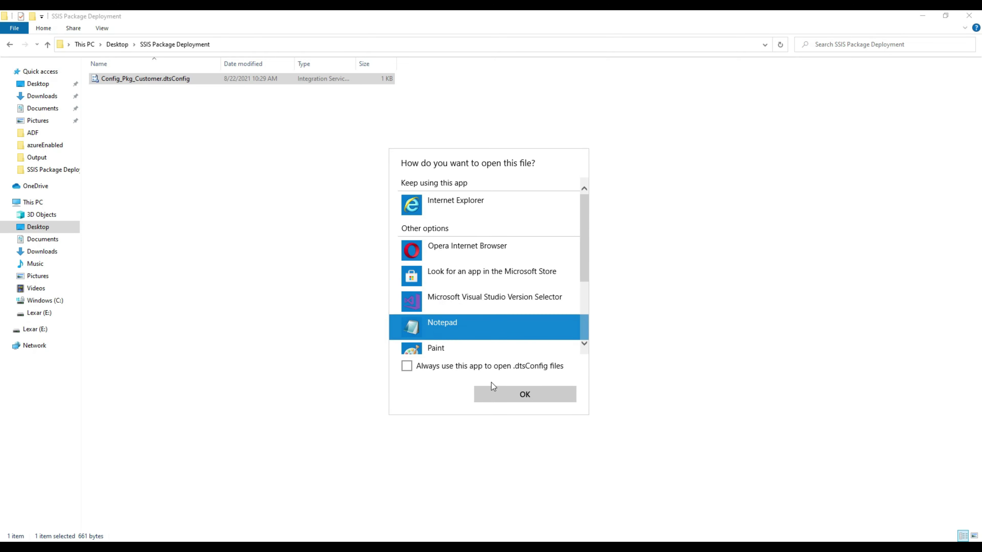
left_click(515, 399)
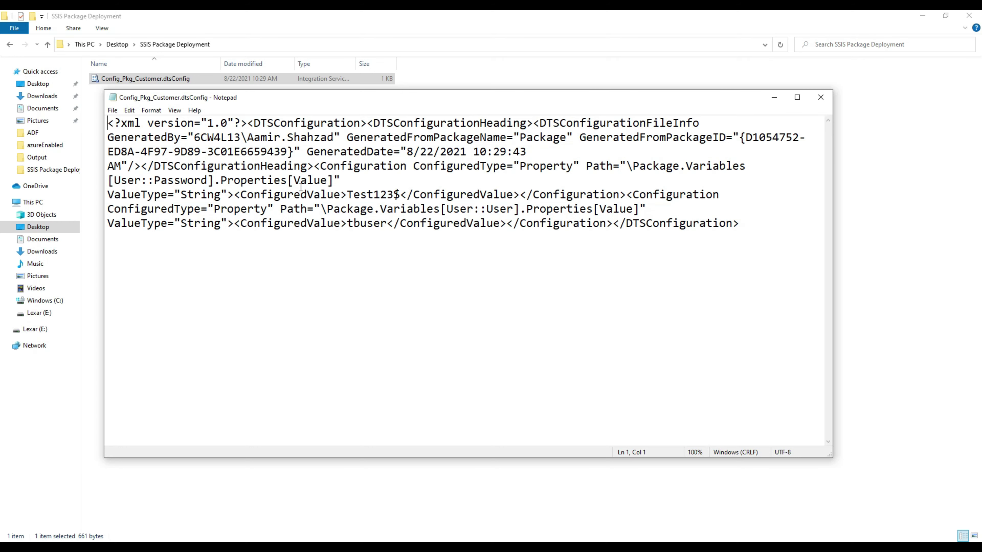
Step: Replace the Password ConfiguredValue with a deliberately wrong value, save, and close Notepad
left_click(367, 195)
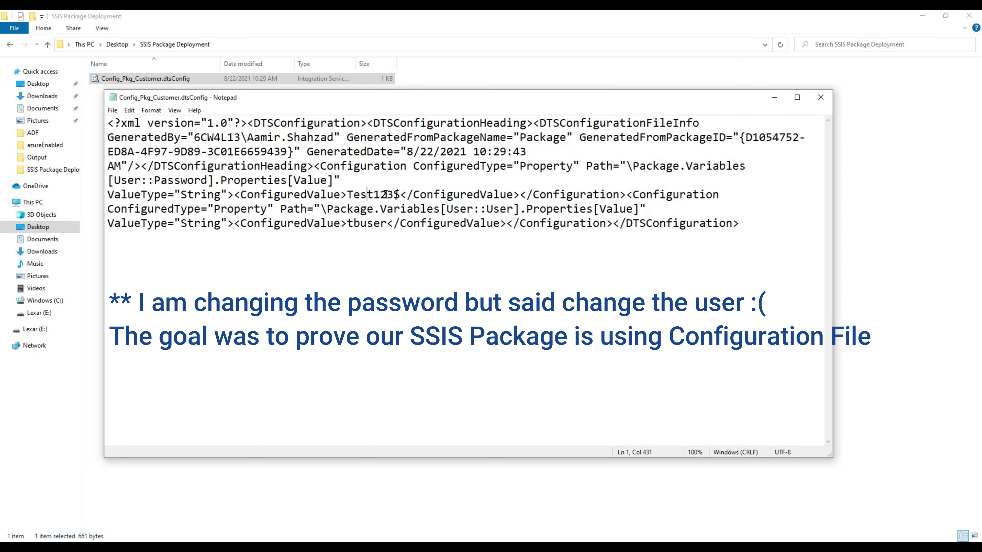
left_click_drag(401, 195, 350, 195)
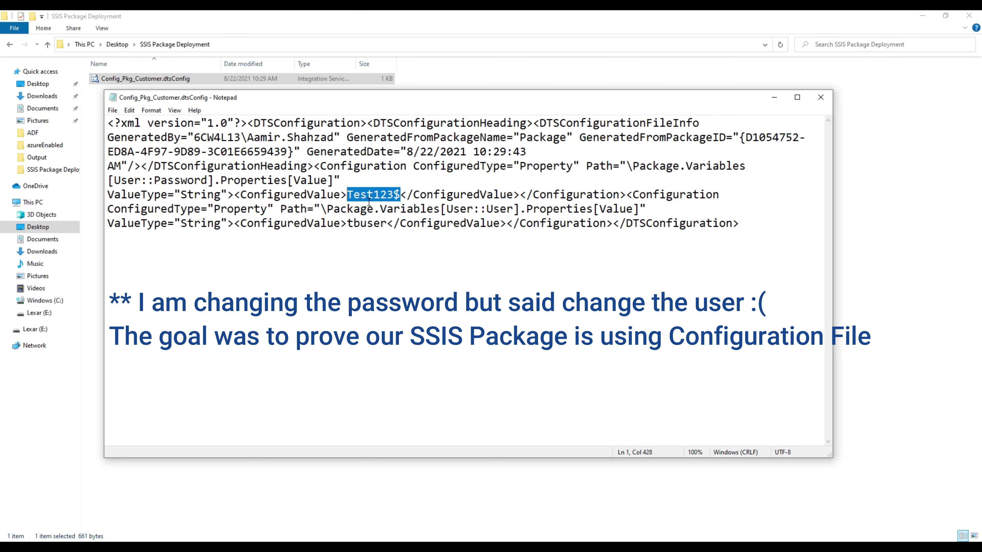
type("MyWrong")
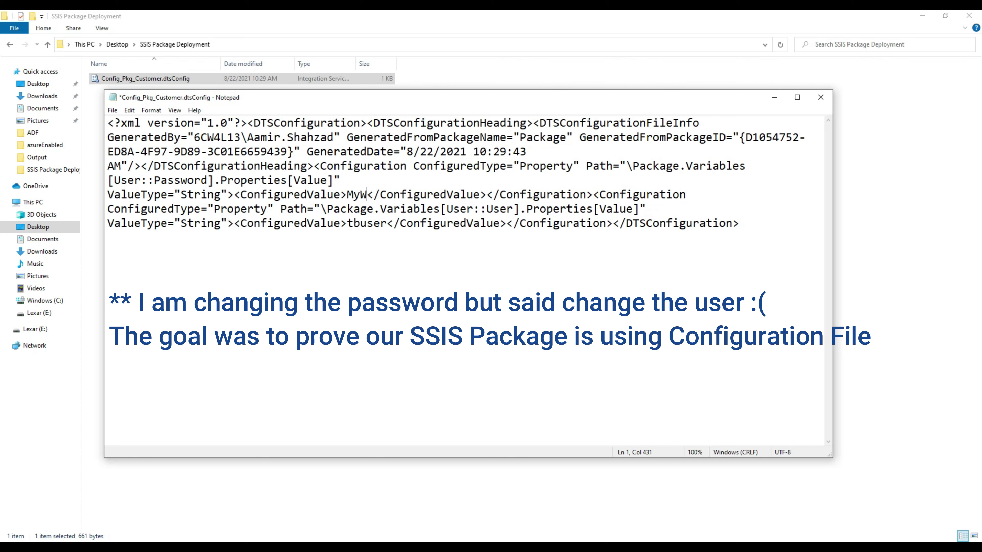
type("Us")
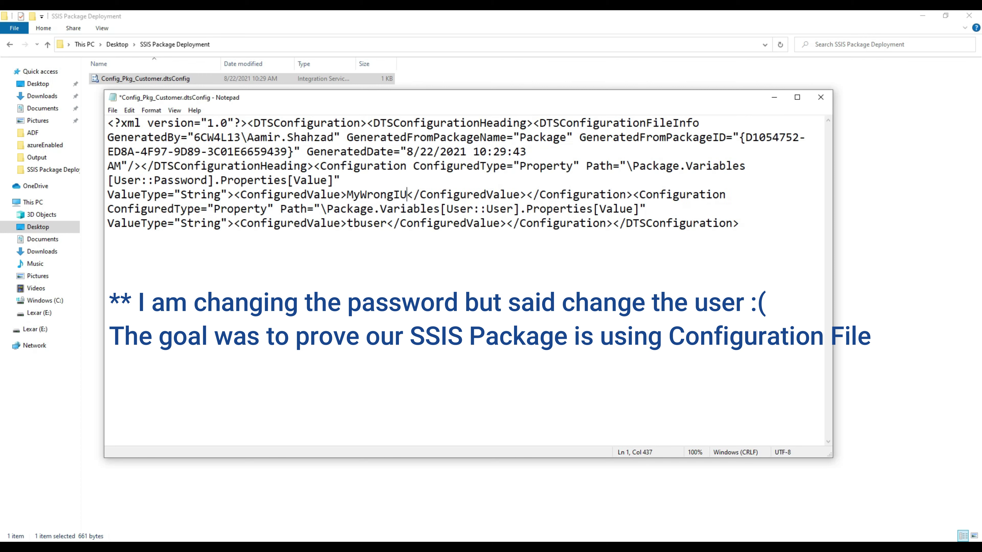
type("er")
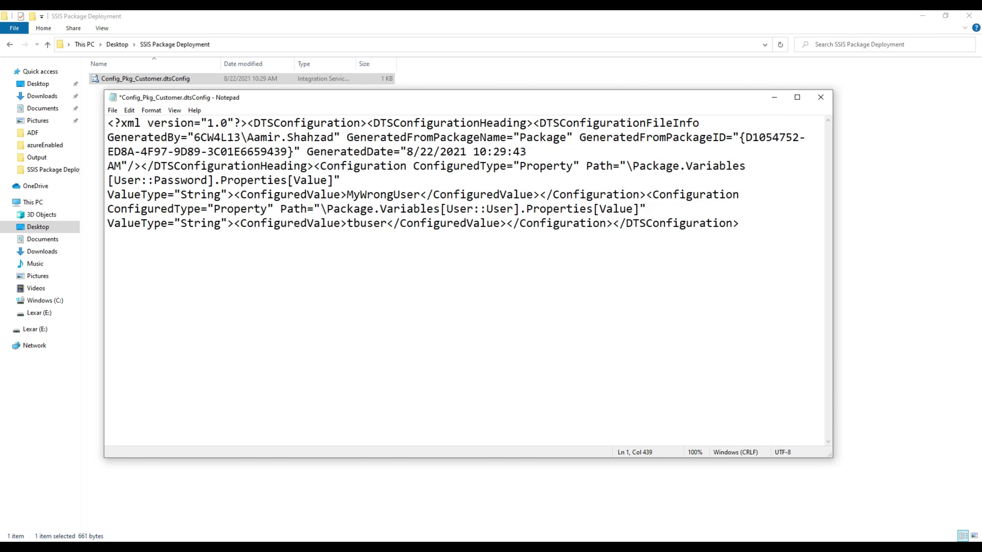
type("Name")
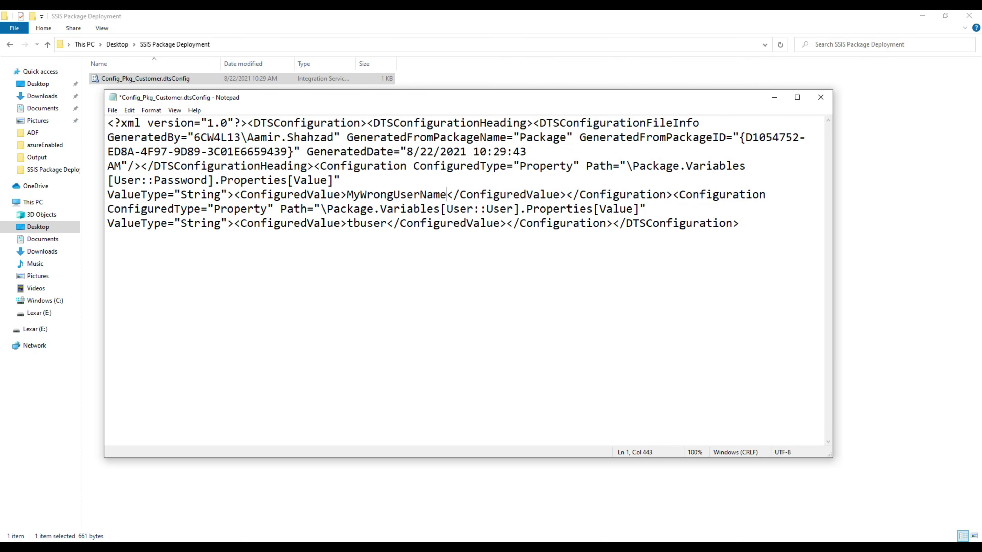
key("ctrl+s")
triple_click(423, 192)
left_click(348, 195)
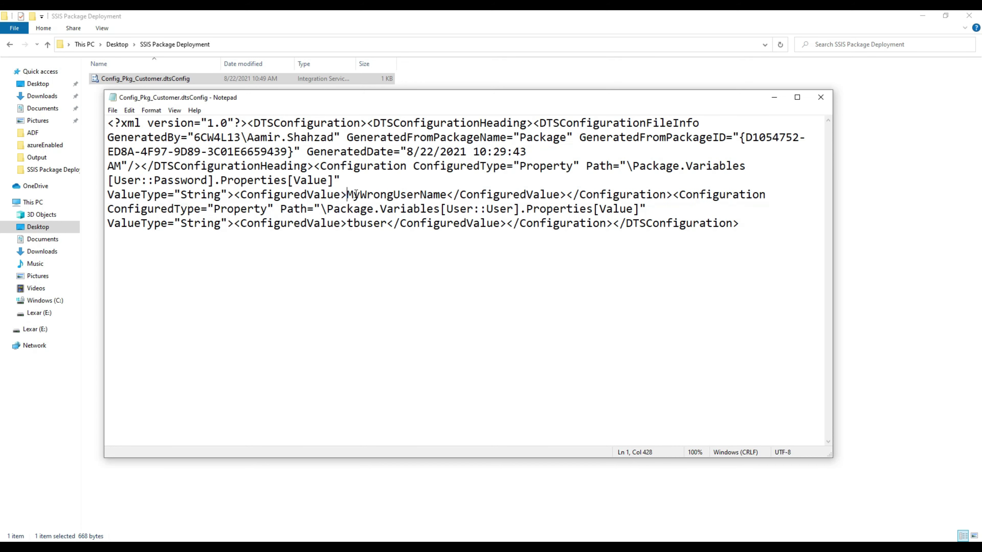
left_click_drag(347, 194, 449, 193)
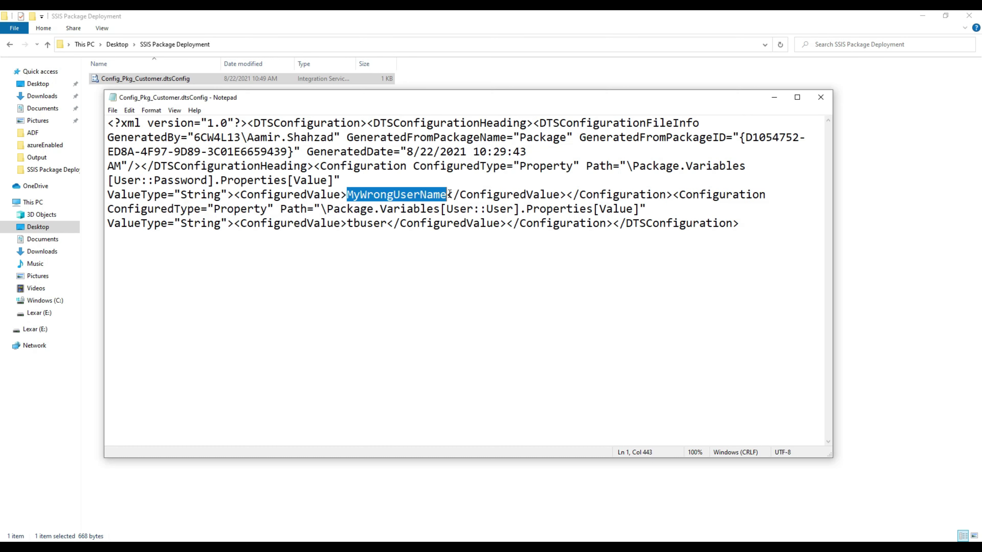
left_click(424, 189)
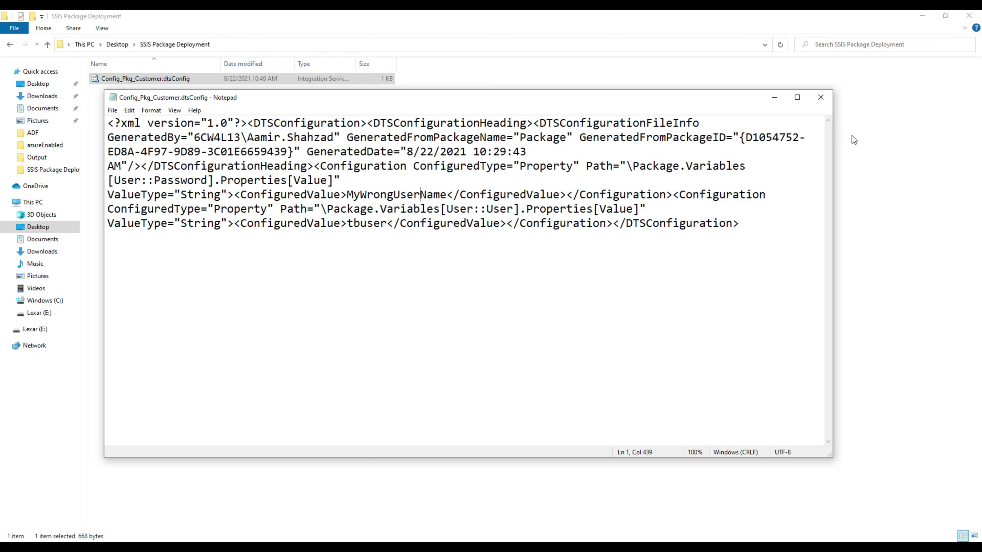
left_click(820, 98)
left_click(311, 175)
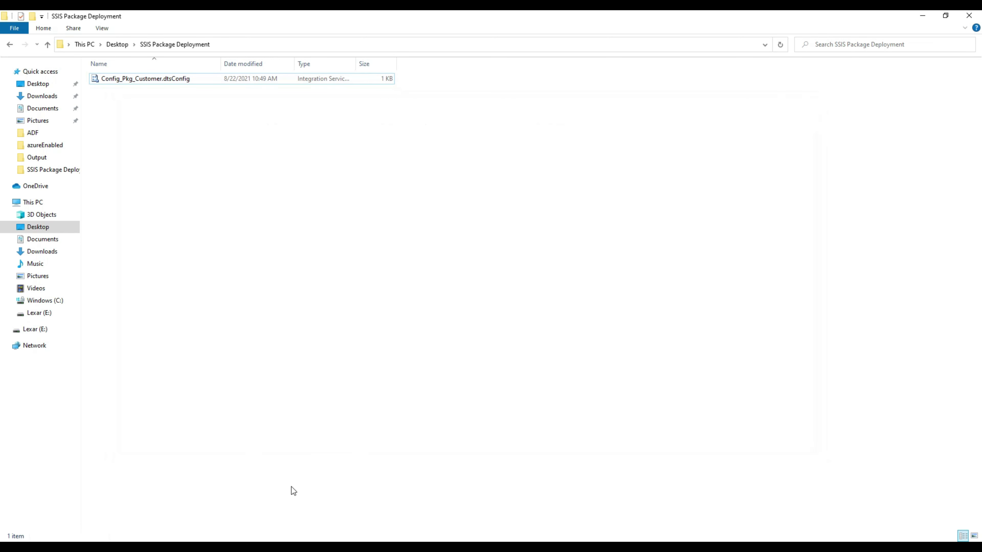
Step: Navigate to the packagedeploymentssis file share in the tbitssispackages storage account
left_click(436, 546)
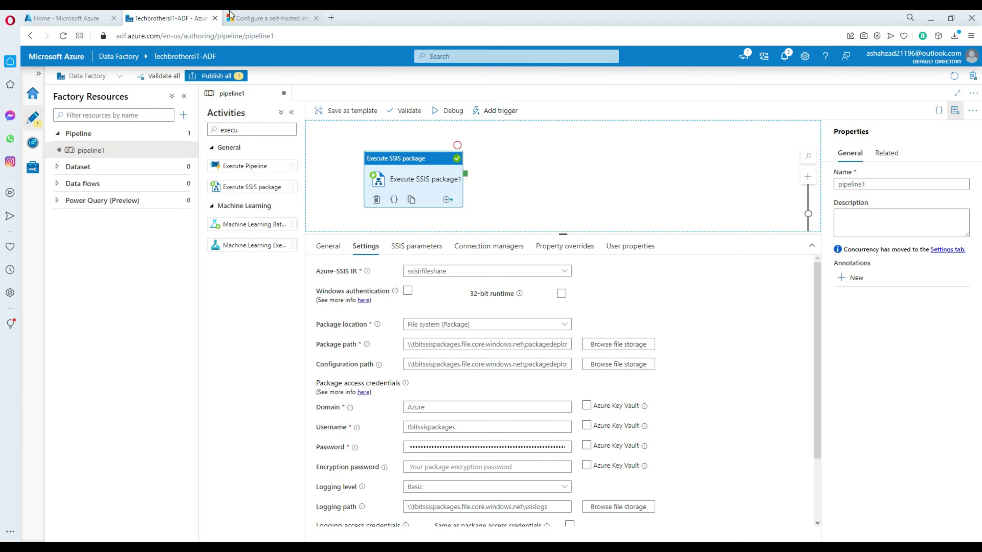
left_click(72, 15)
left_click(251, 231)
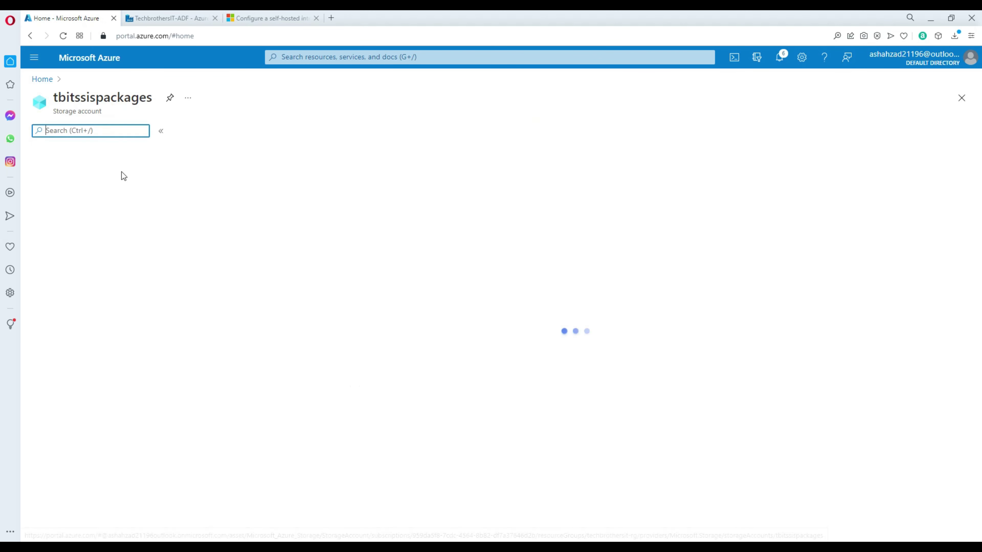
left_click(61, 335)
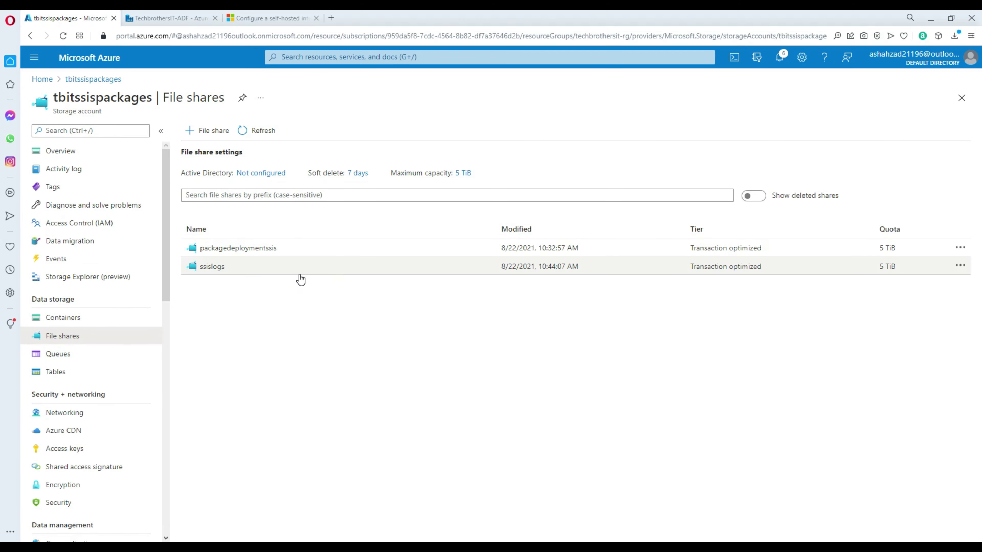
left_click(220, 250)
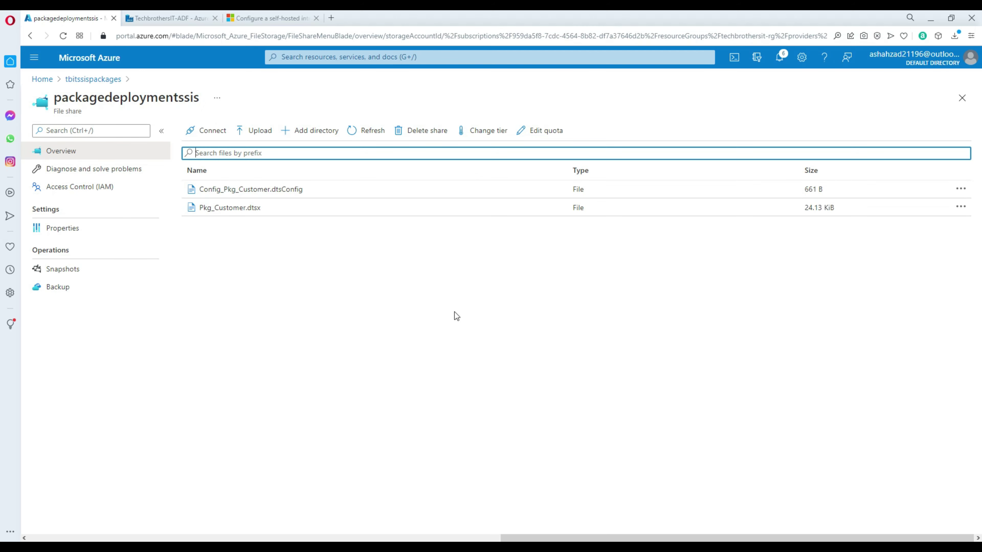
Step: Upload the edited Config_Pkg_Customer.dtsConfig with overwrite enabled, replacing the existing copy
left_click(255, 131)
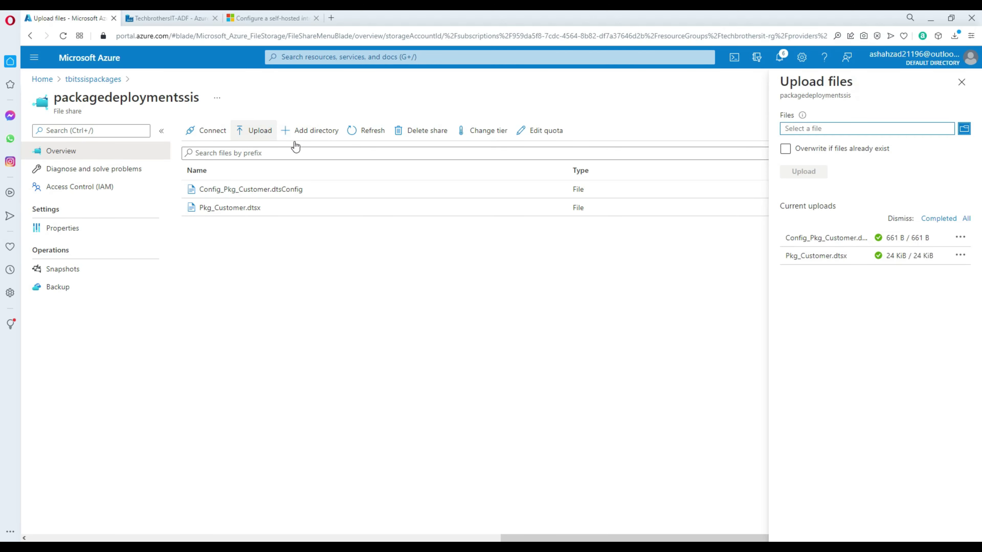
left_click(965, 136)
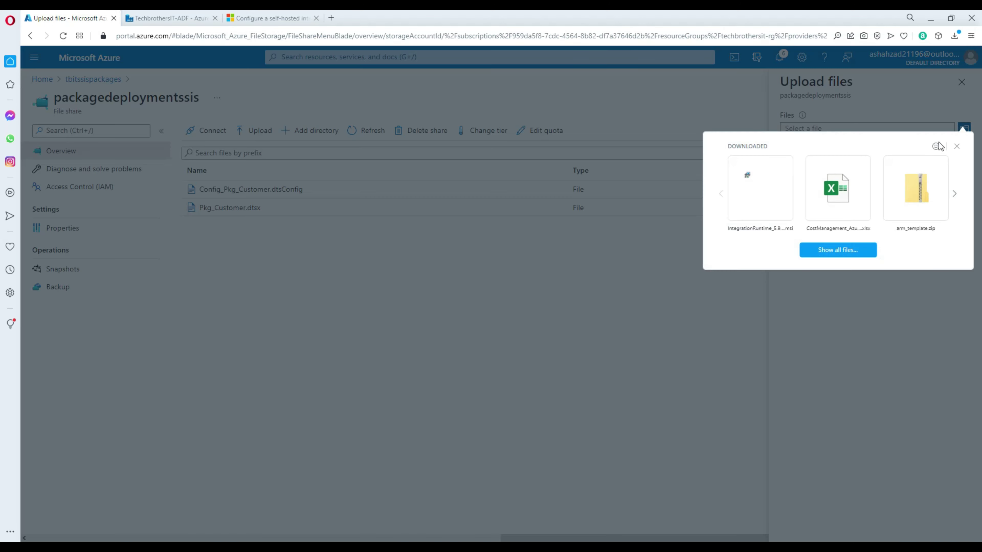
left_click(853, 247)
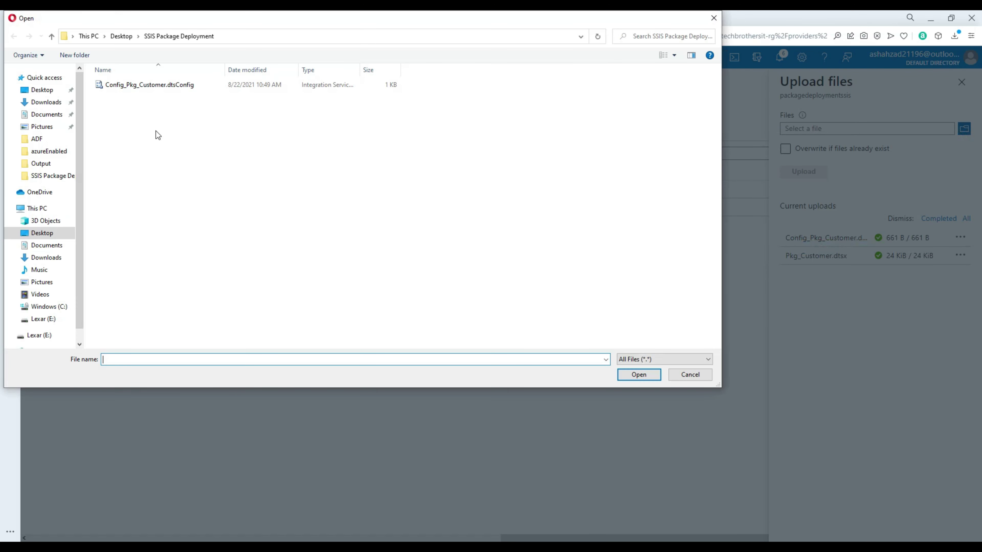
left_click(132, 86)
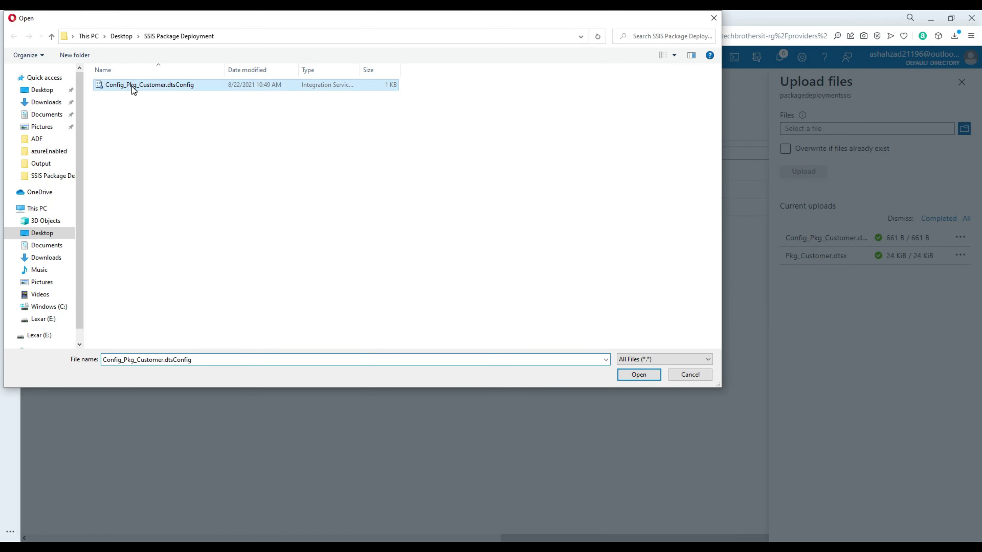
left_click(639, 374)
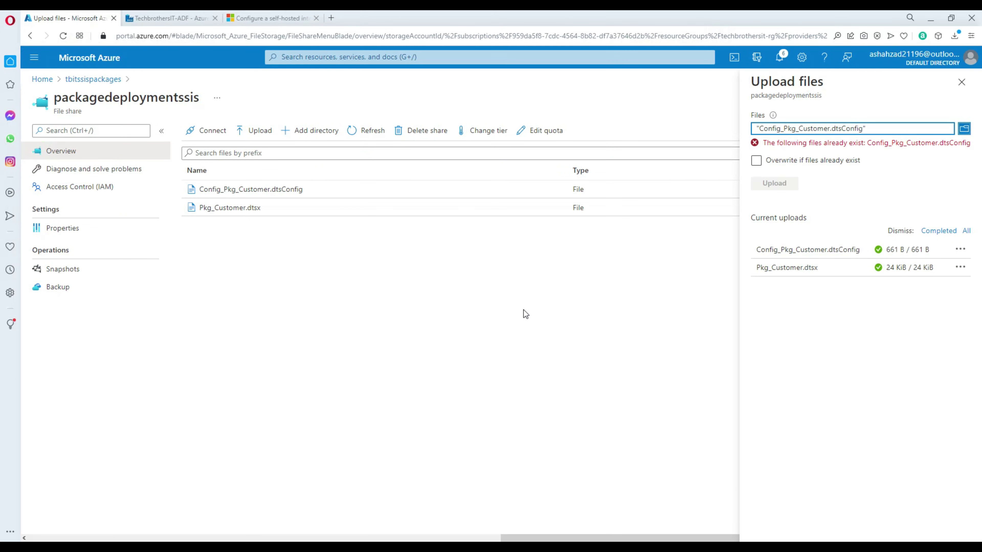
left_click(756, 160)
left_click(773, 171)
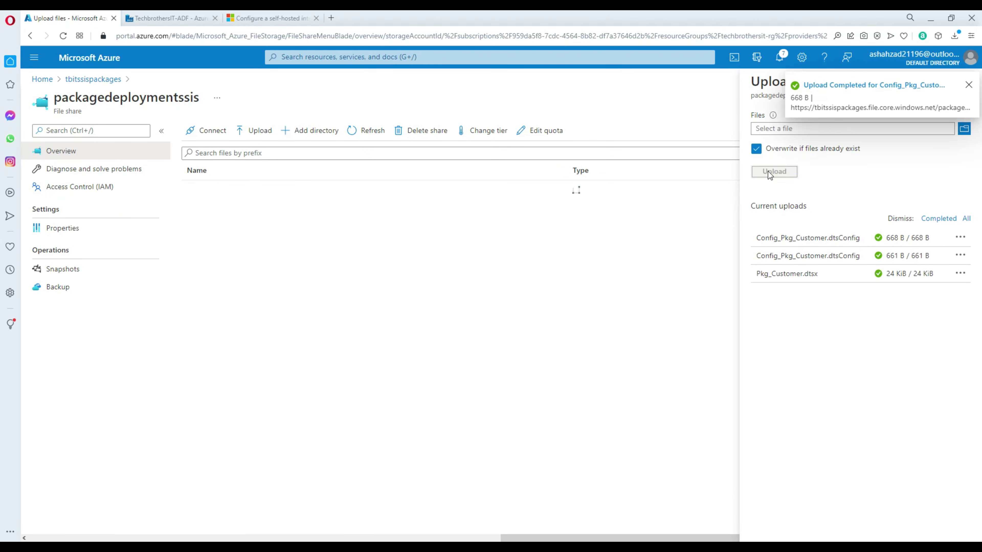
left_click(169, 18)
left_click(367, 124)
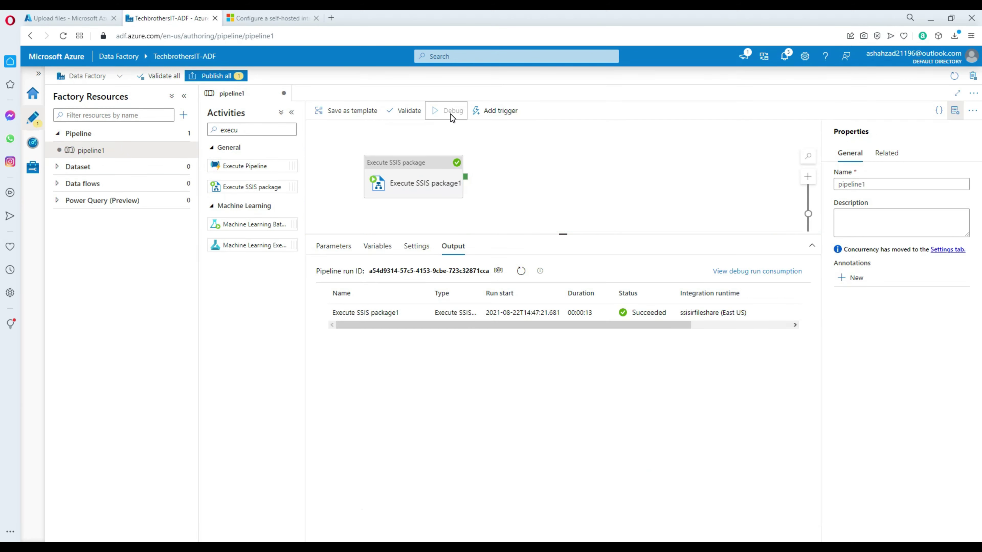
Step: Rerun pipeline1 in debug and view the failed Execute SSIS package1 error output
left_click(450, 114)
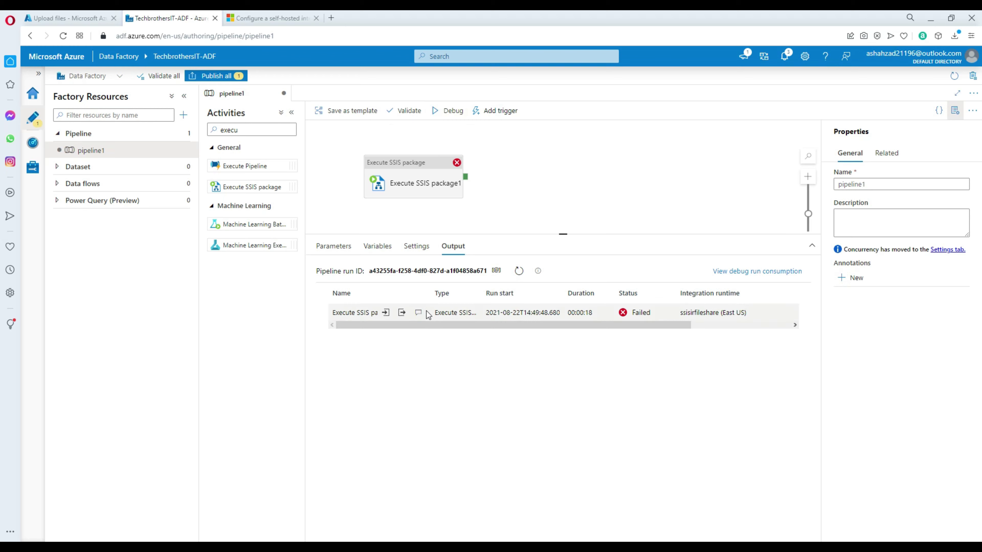
left_click(404, 312)
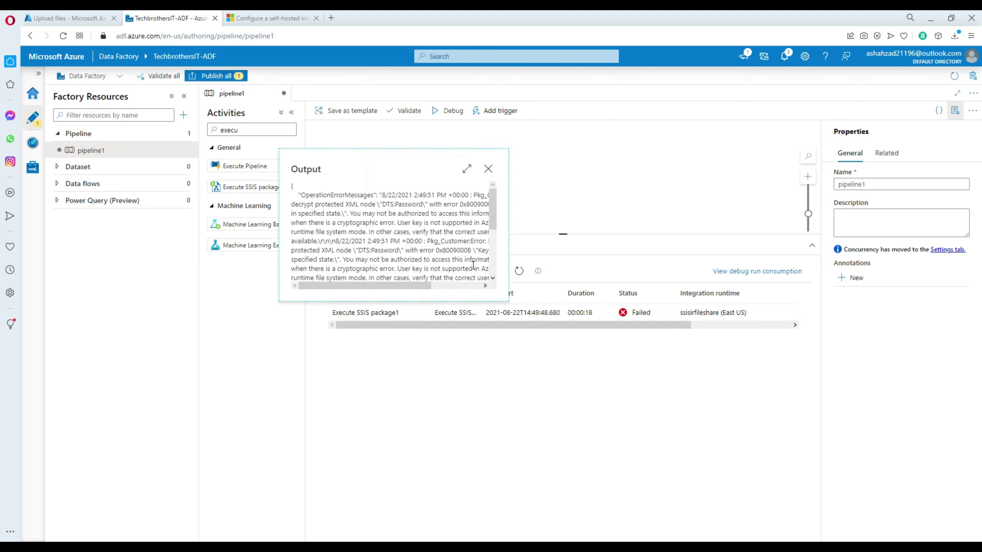
Step: Read the full-page DTS:Password decryption, login failed, and OLE DB errors, then close the output
left_click(467, 169)
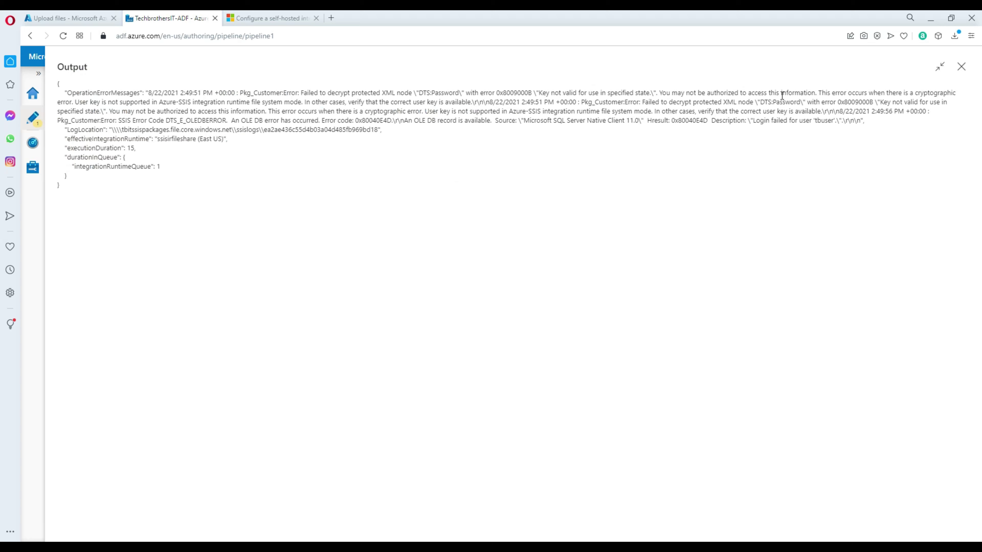
left_click_drag(750, 99, 953, 108)
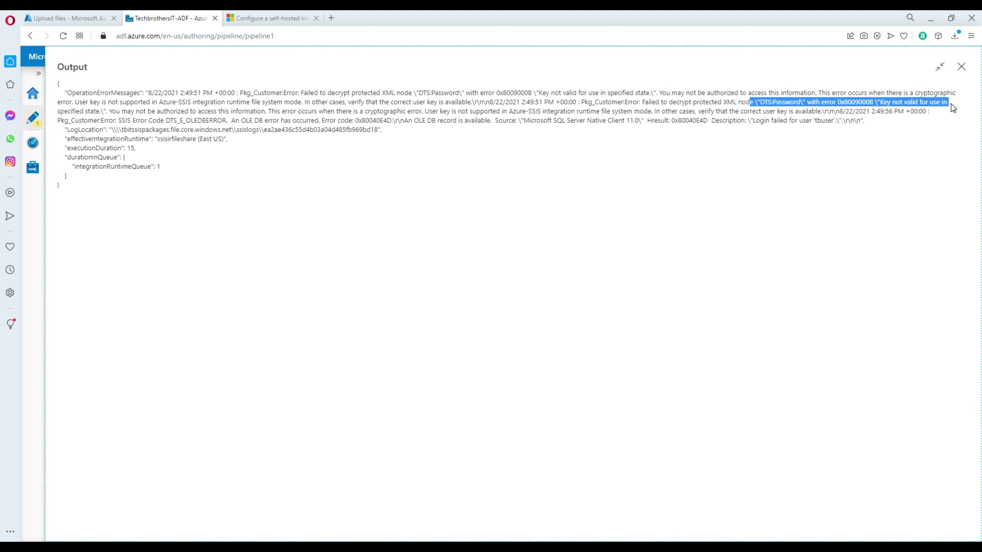
left_click(126, 123)
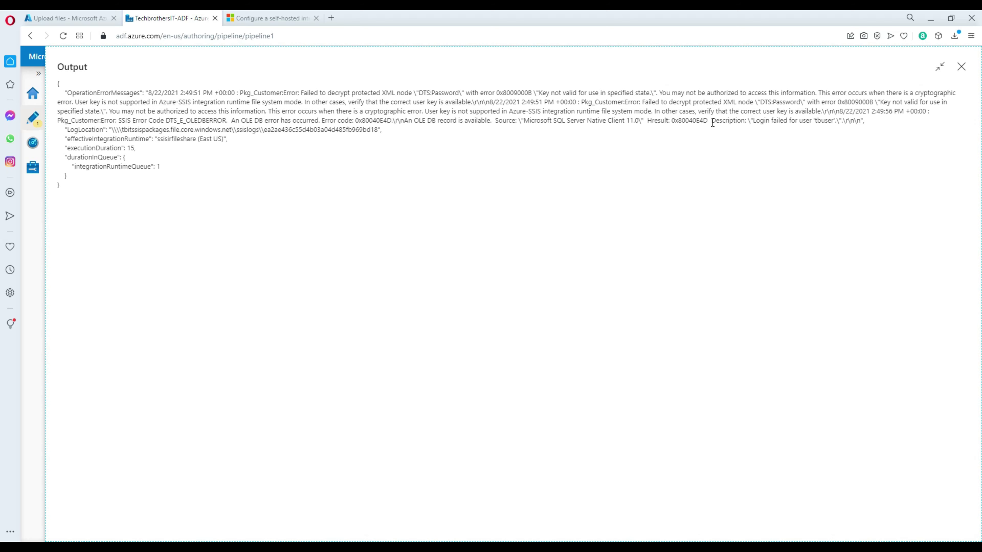
left_click_drag(753, 121, 813, 120)
left_click(835, 120)
left_click_drag(219, 130, 219, 120)
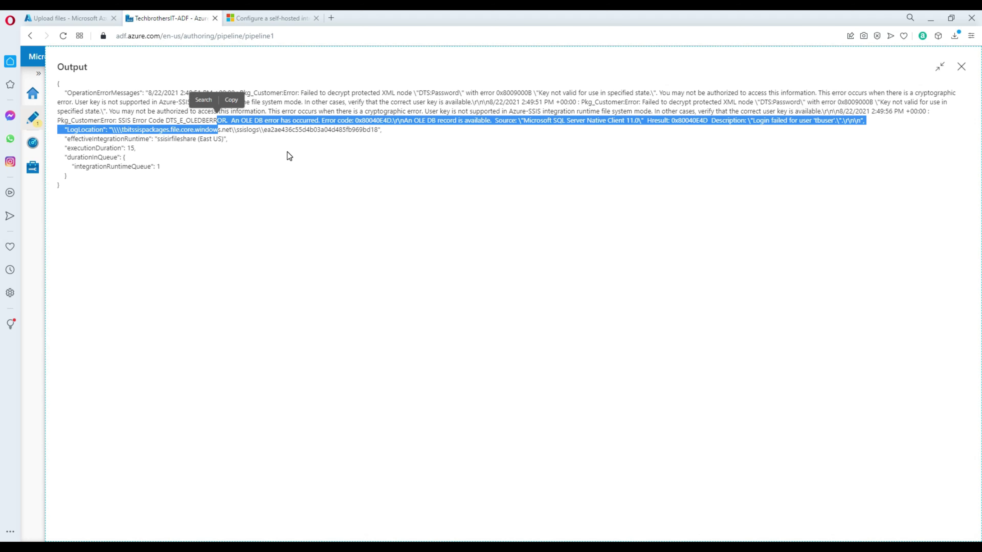
left_click(270, 145)
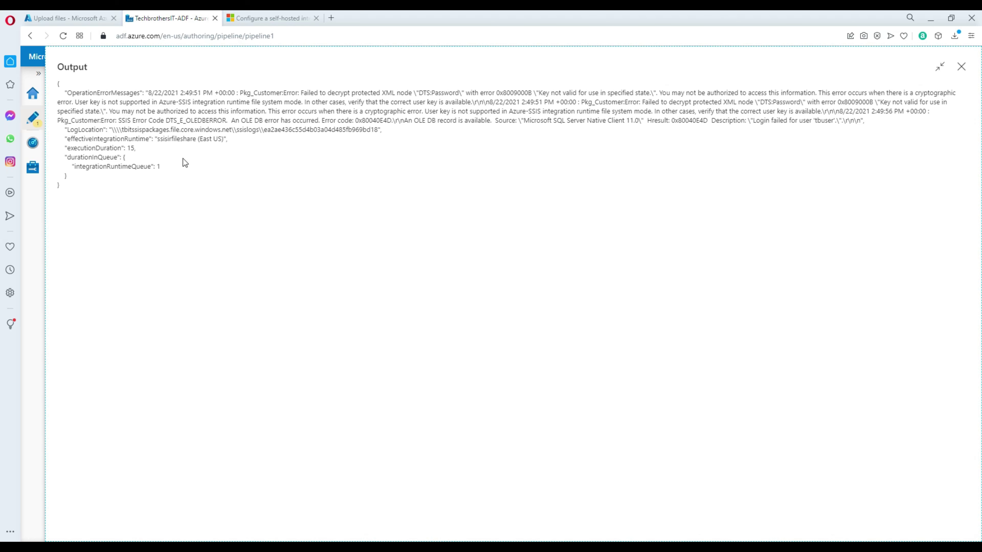
left_click_drag(169, 169, 51, 93)
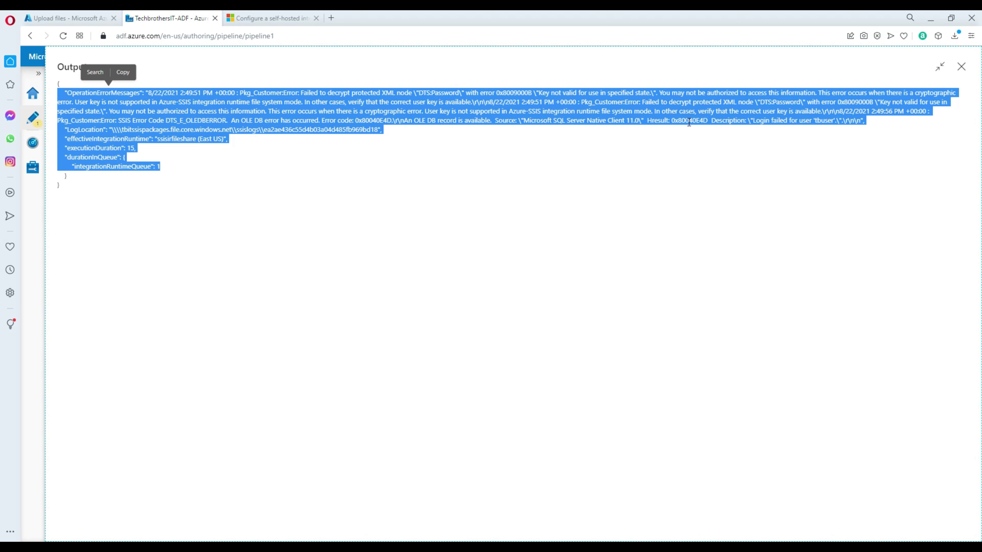
left_click(962, 67)
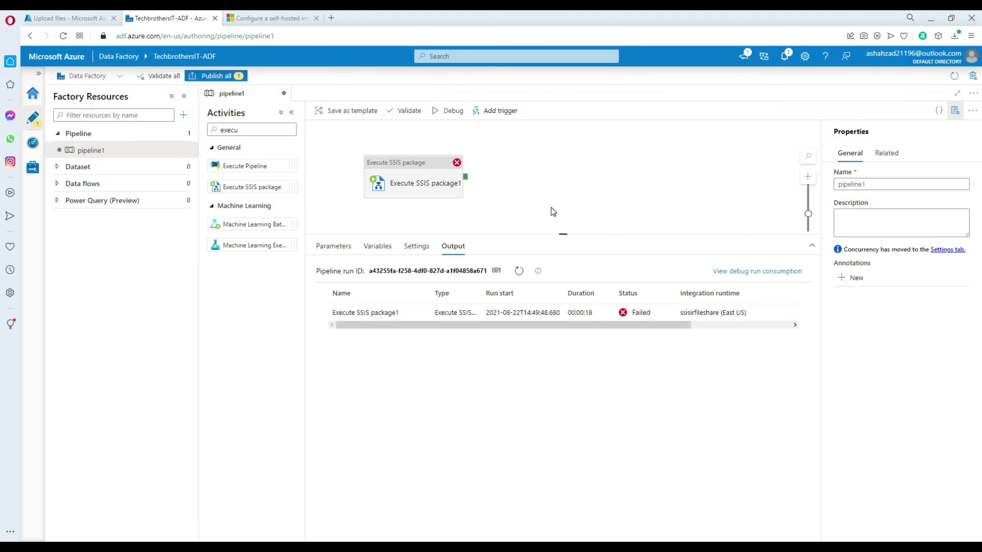
Step: Open Config_Pkg_Customer.dtsConfig from the SSIS Package Deployment folder in Notepad
left_click(532, 181)
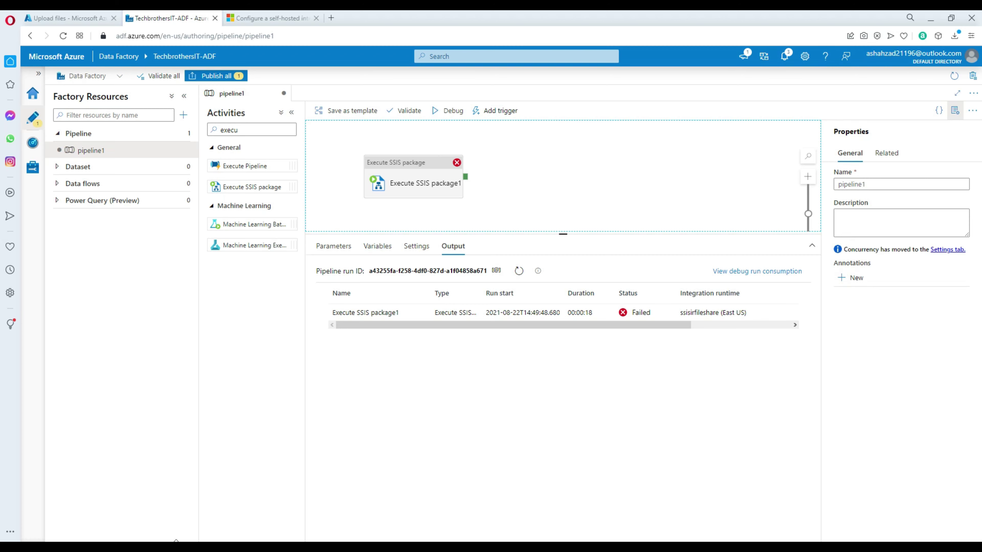
mouse_move(221, 548)
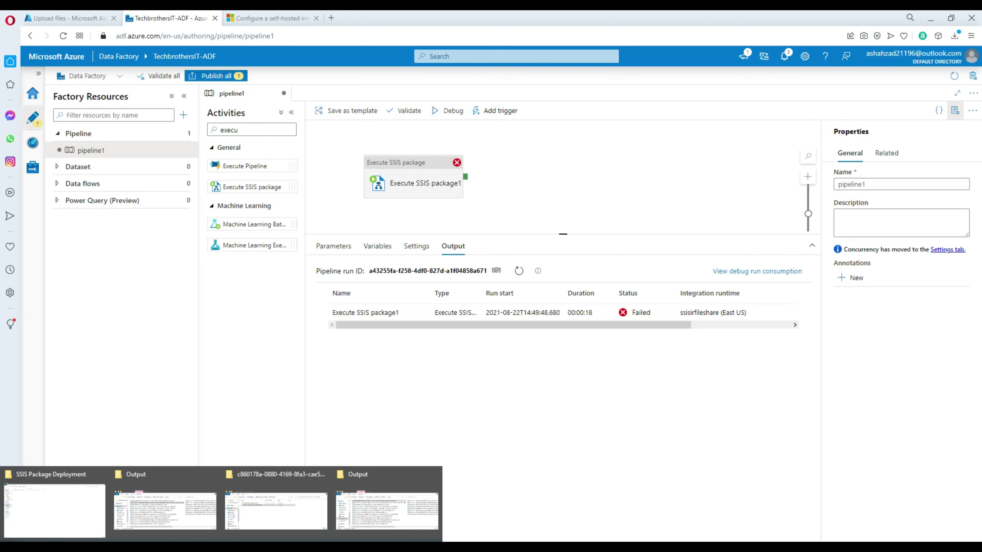
left_click(99, 502)
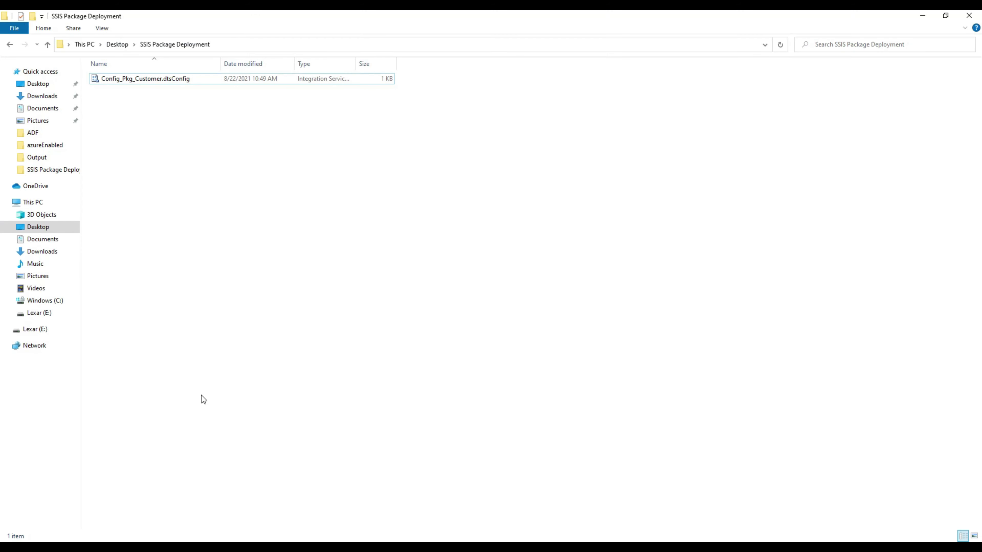
left_click(188, 79)
right_click(187, 79)
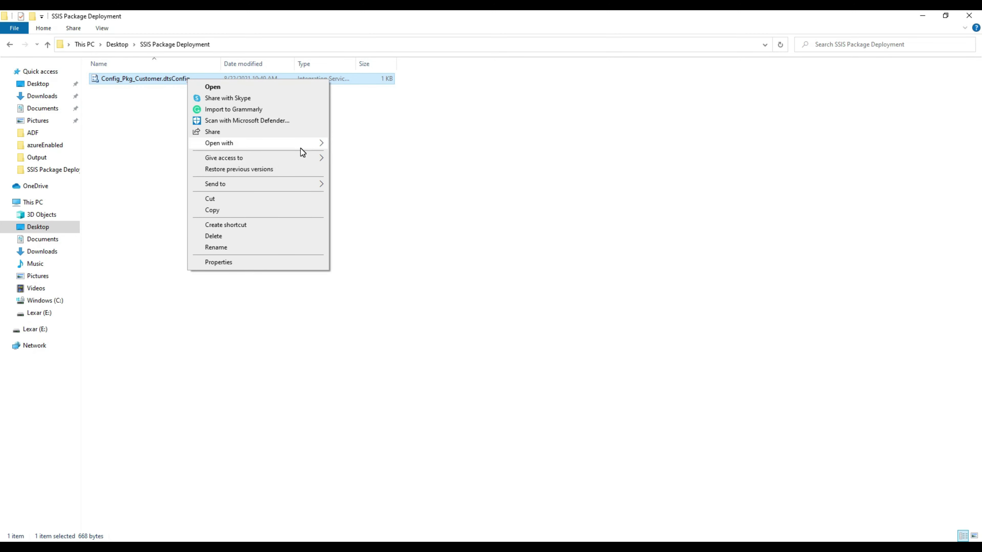
mouse_move(305, 144)
left_click(358, 156)
Step: Replace the wrong Password value with the correct account password and save the file
left_click_drag(447, 195, 347, 195)
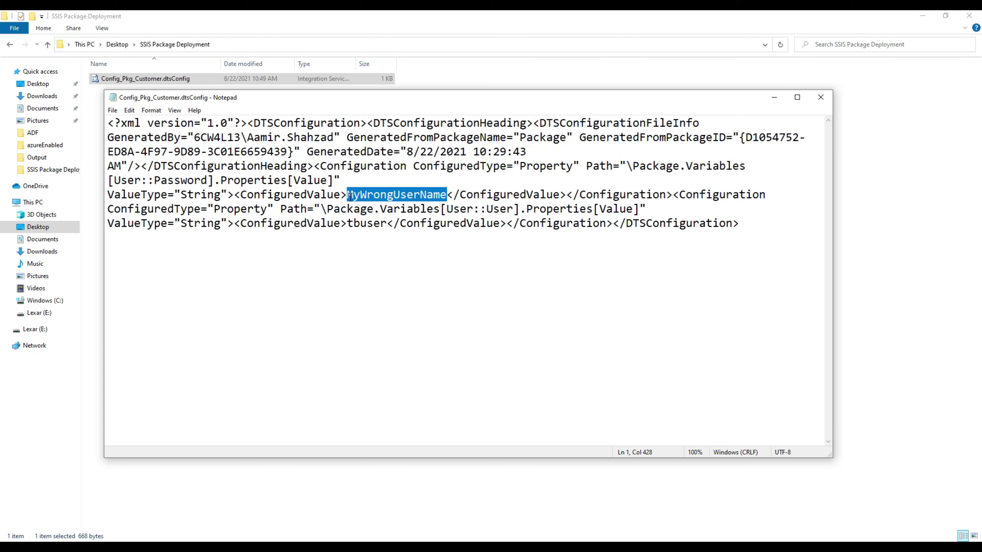
key("Delete")
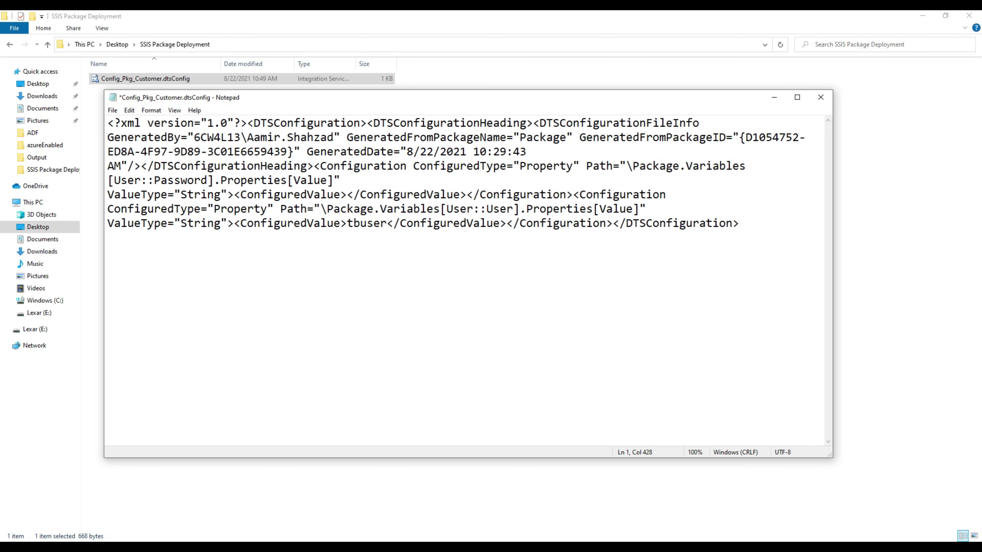
type("Test")
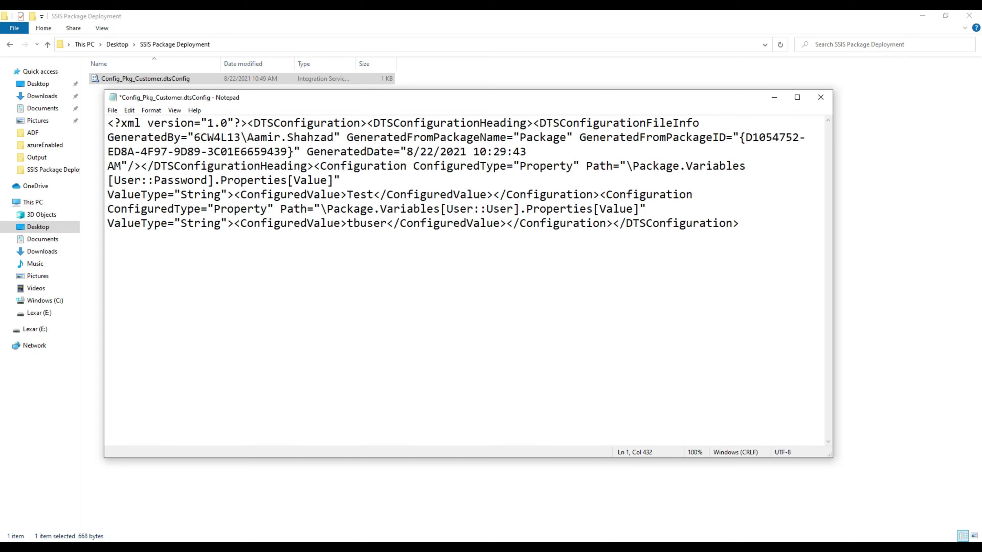
type("123$")
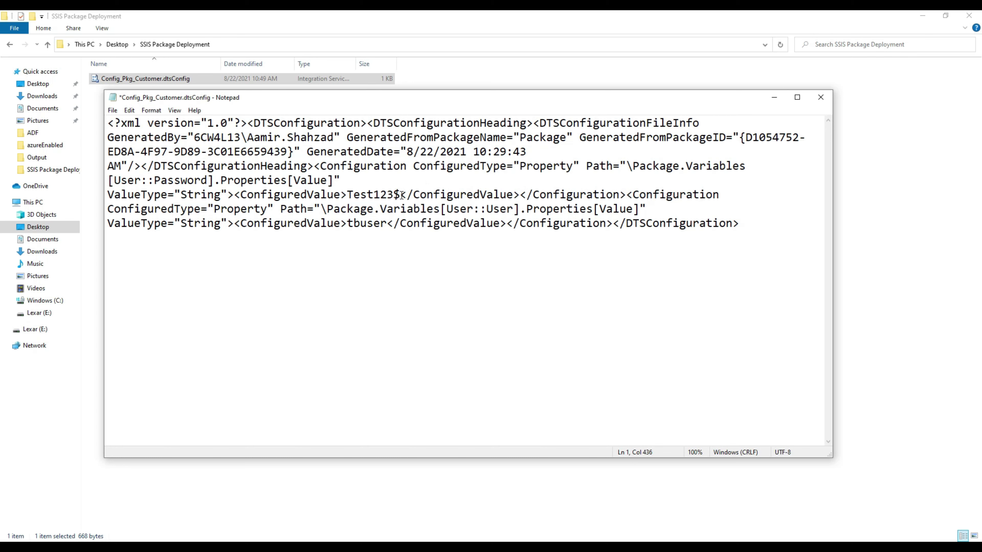
left_click_drag(402, 194, 347, 194)
left_click(379, 183)
key("ctrl+s")
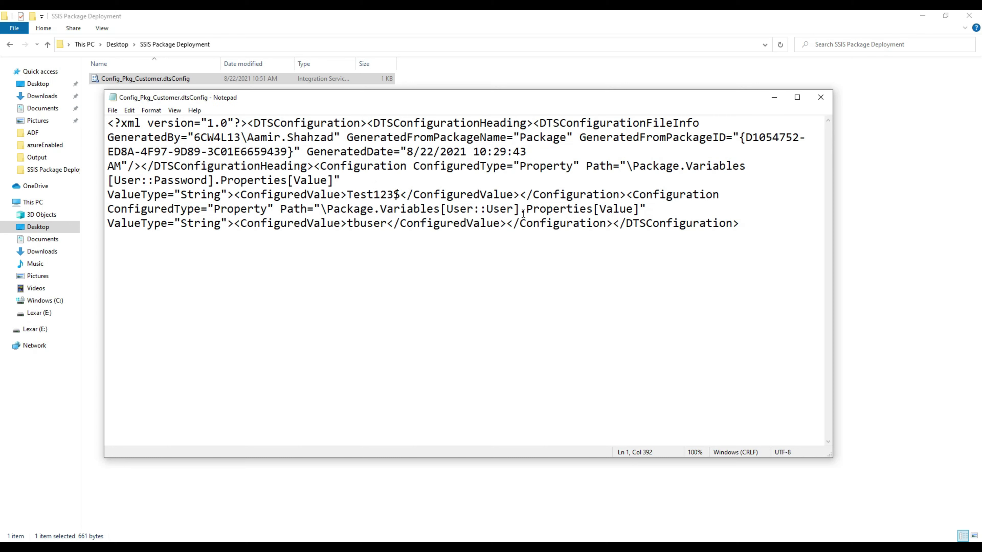
Step: Double-check the user name and password values in the config, then close Notepad
left_click_drag(384, 223, 348, 226)
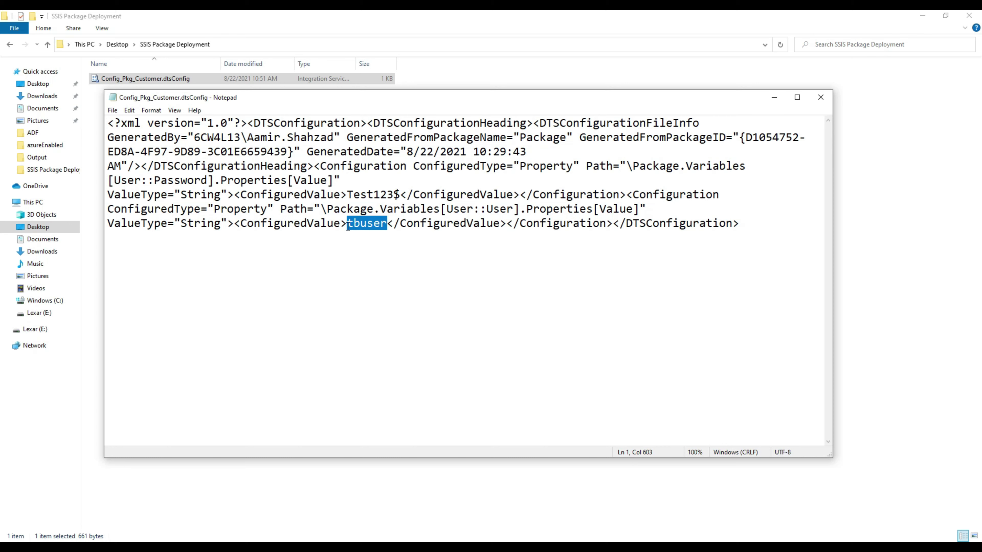
left_click_drag(401, 194, 348, 194)
left_click(402, 193)
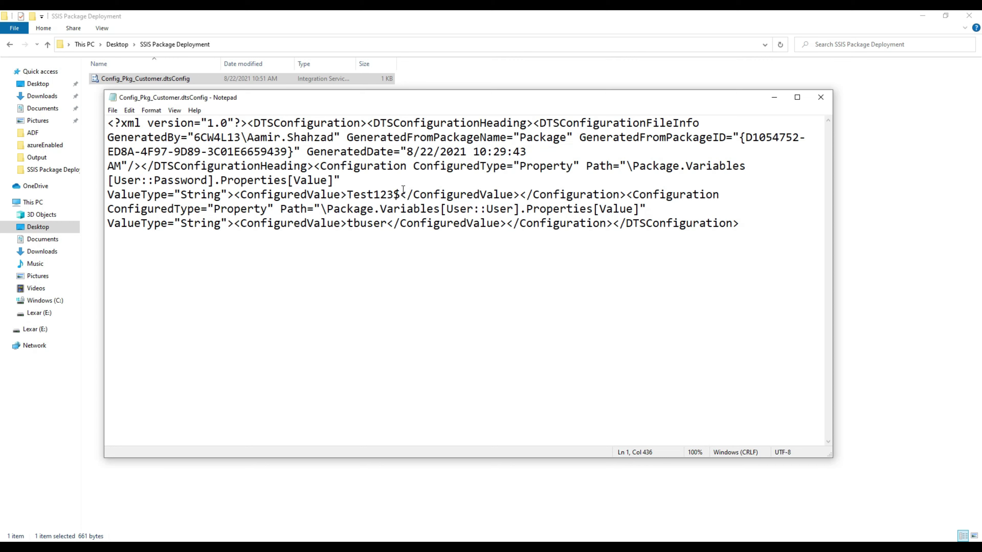
triple_click(380, 194)
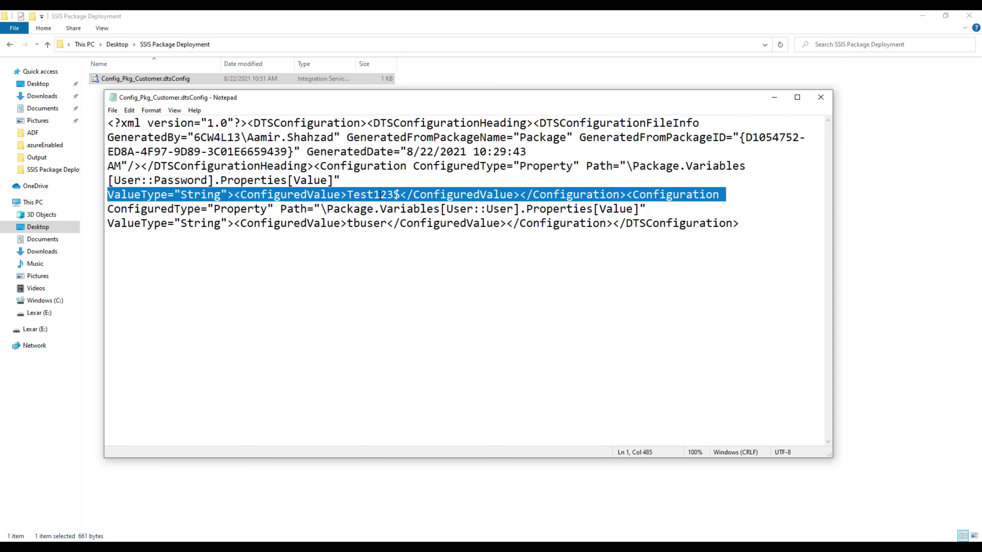
left_click(386, 212)
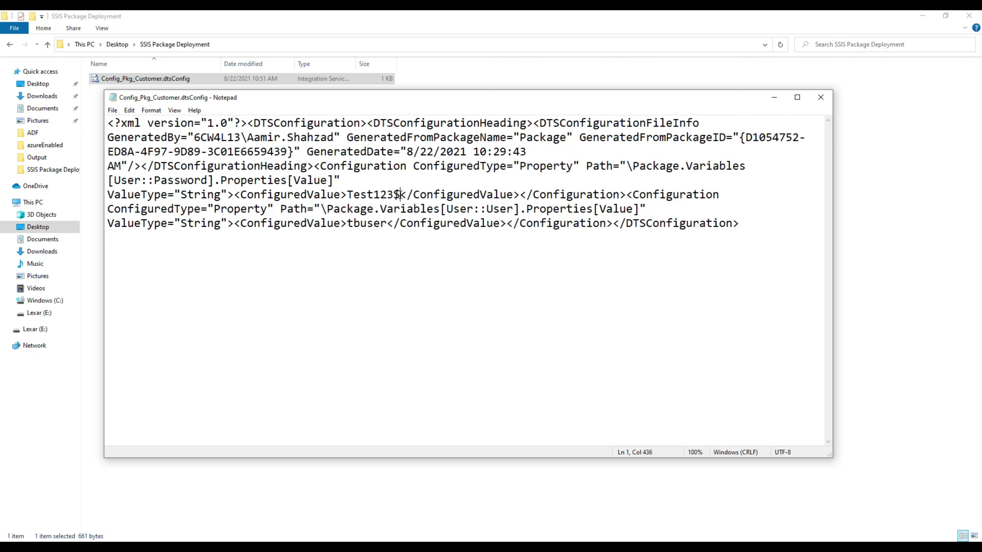
left_click_drag(401, 194, 349, 194)
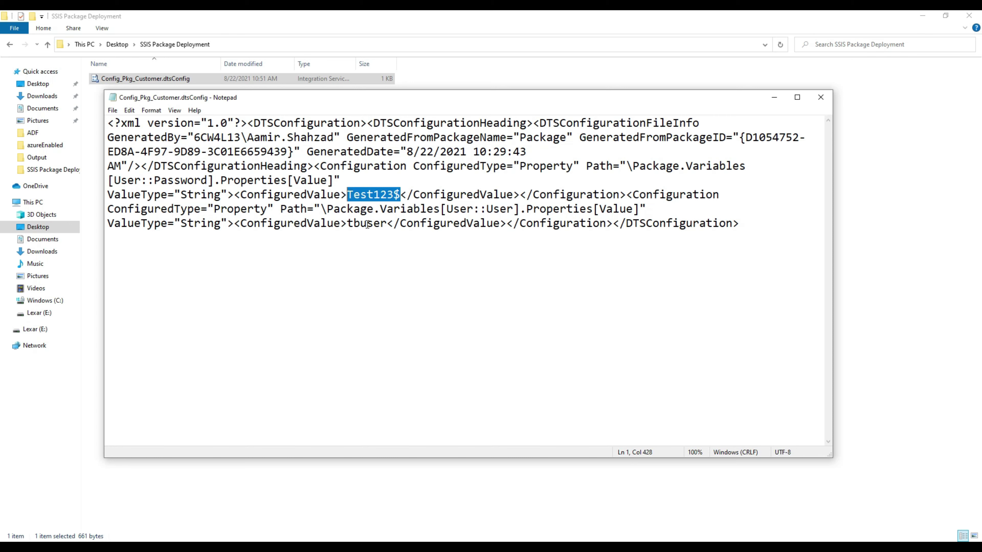
left_click_drag(388, 226, 347, 223)
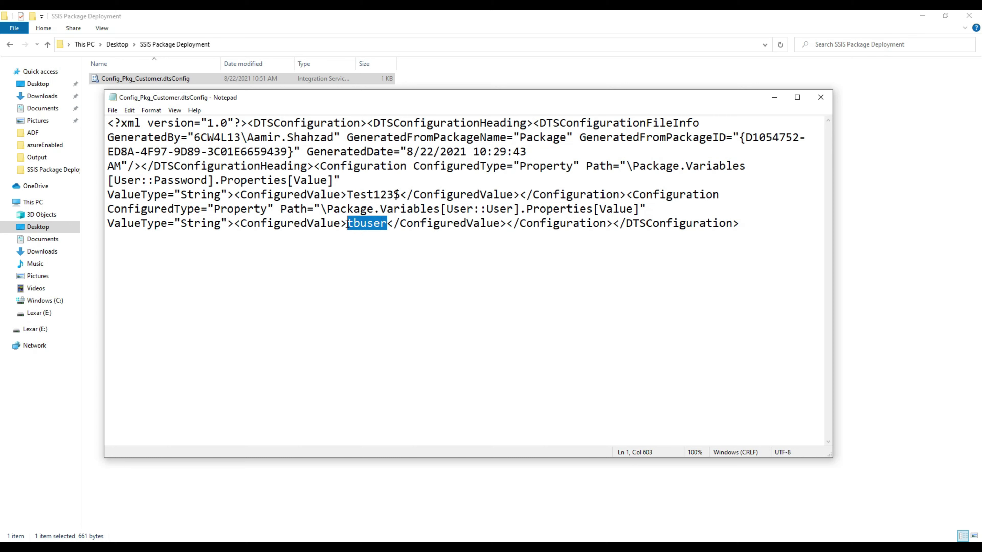
left_click(388, 194)
left_click_drag(402, 194, 354, 194)
left_click(405, 180)
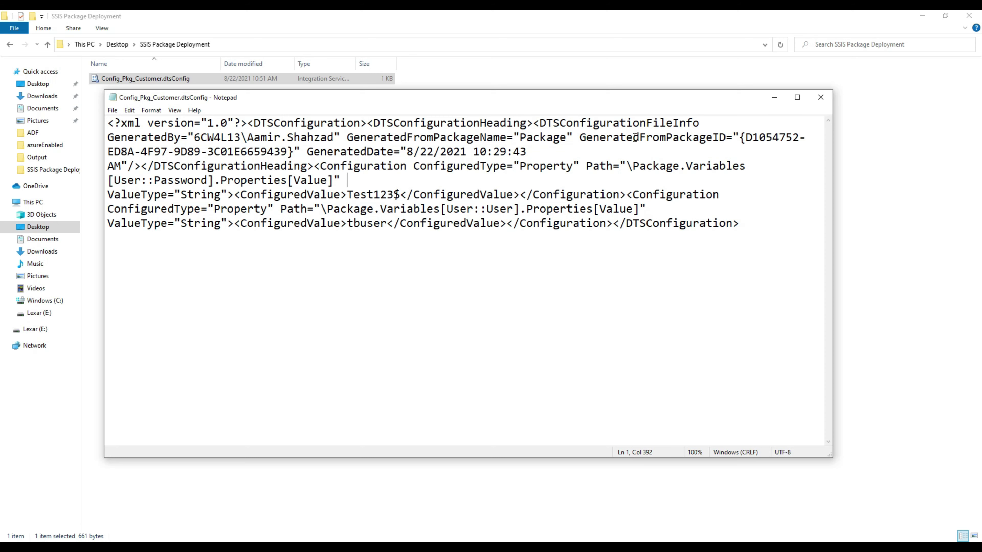
left_click(821, 97)
left_click(350, 270)
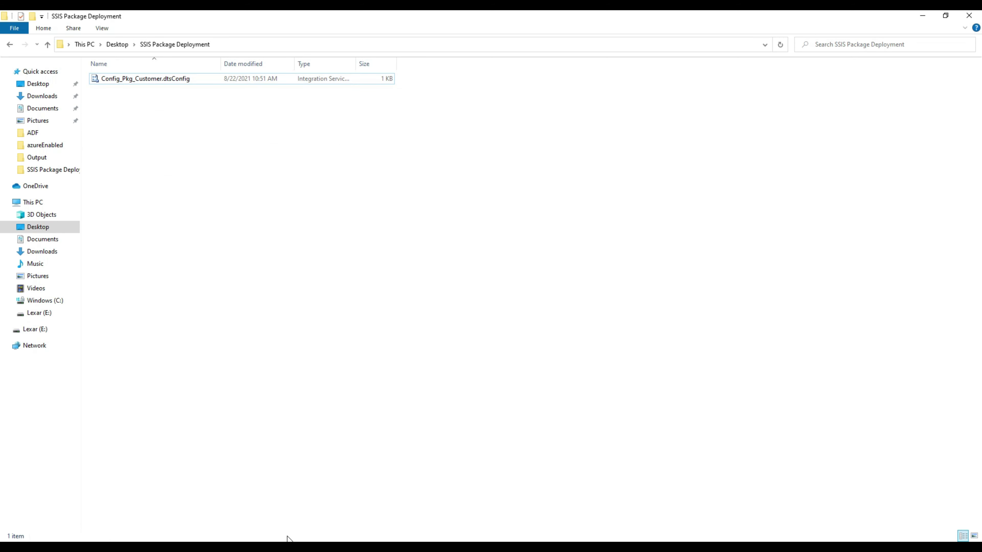
Step: Upload the corrected Config_Pkg_Customer.dtsConfig to packagedeploymentssis, then dismiss the notification and upload blade
left_click(447, 547)
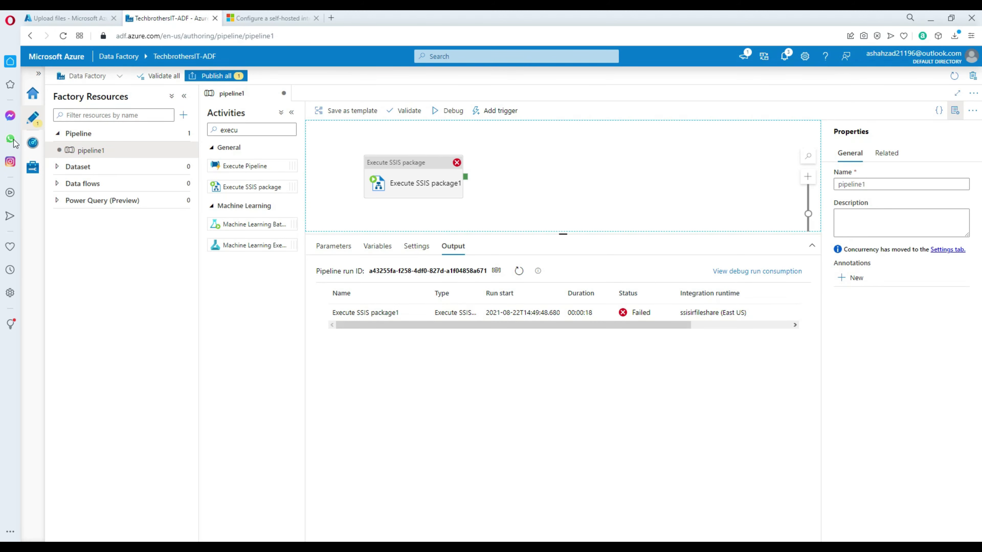
left_click(63, 16)
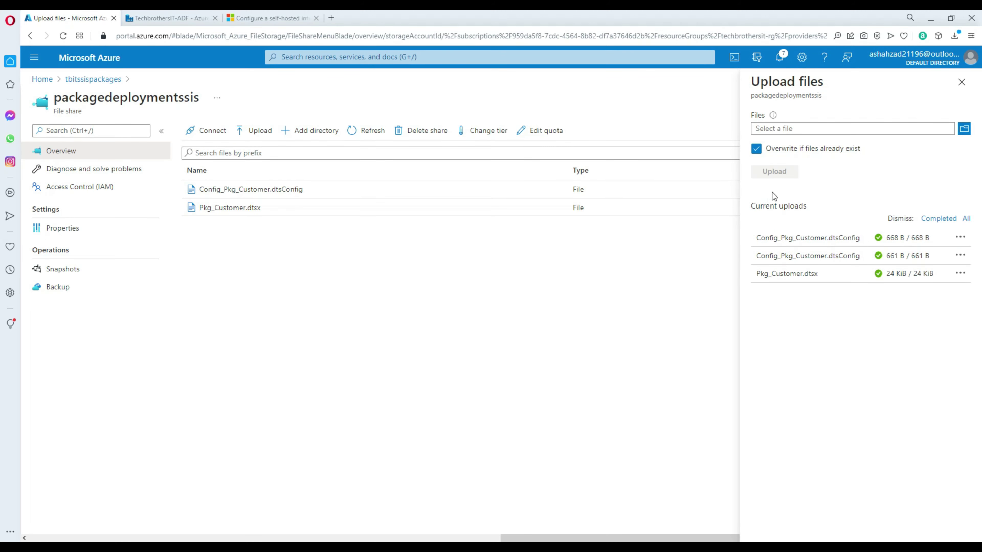
left_click(967, 128)
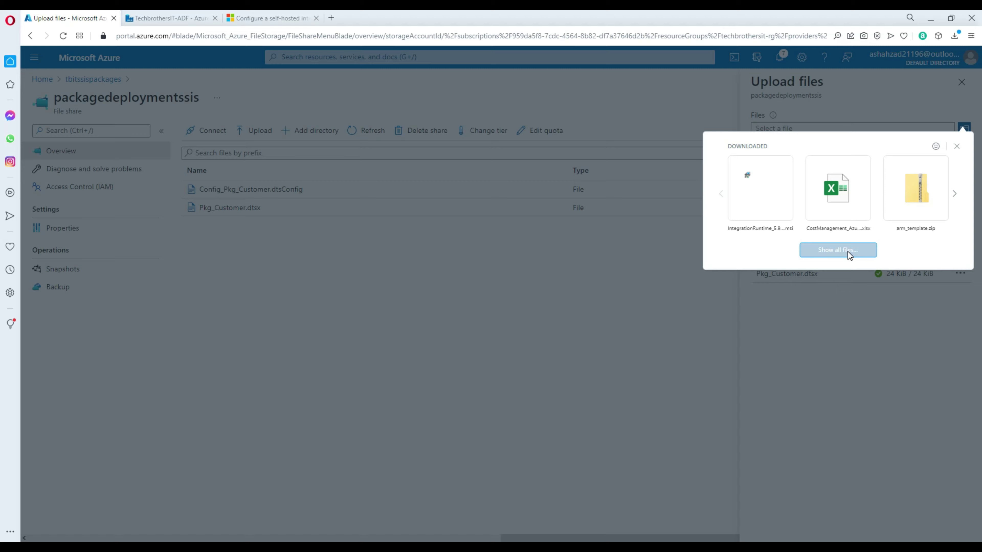
left_click(846, 251)
left_click(174, 85)
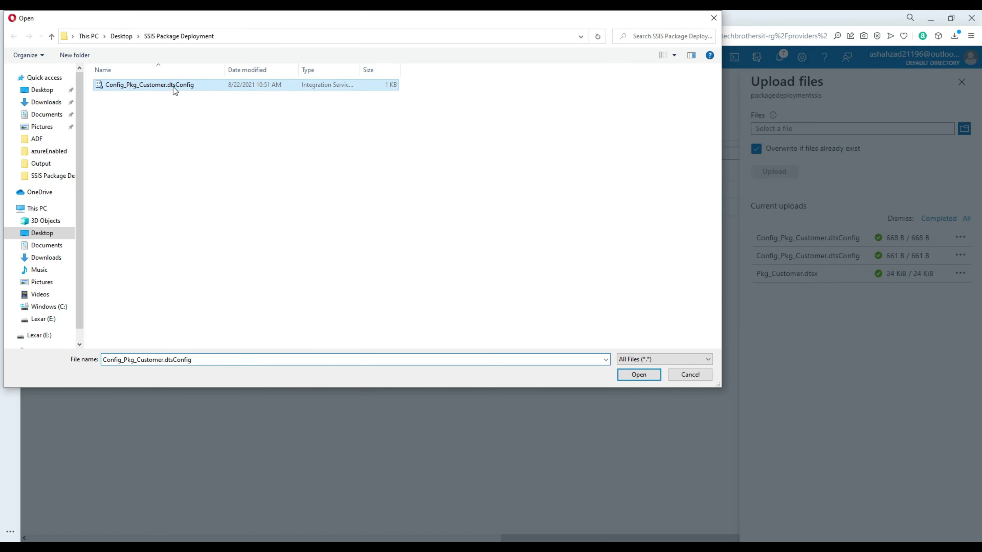
left_click(634, 373)
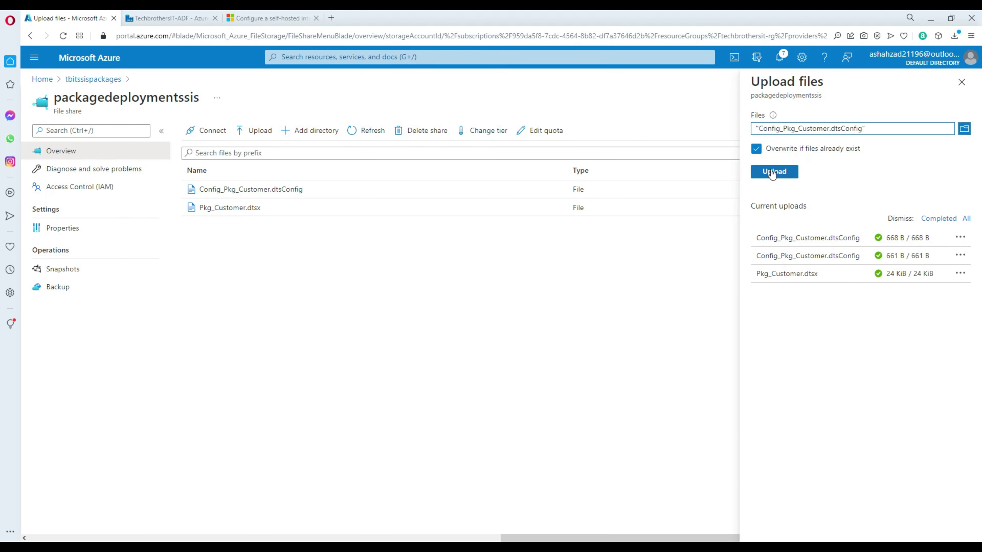
left_click(774, 171)
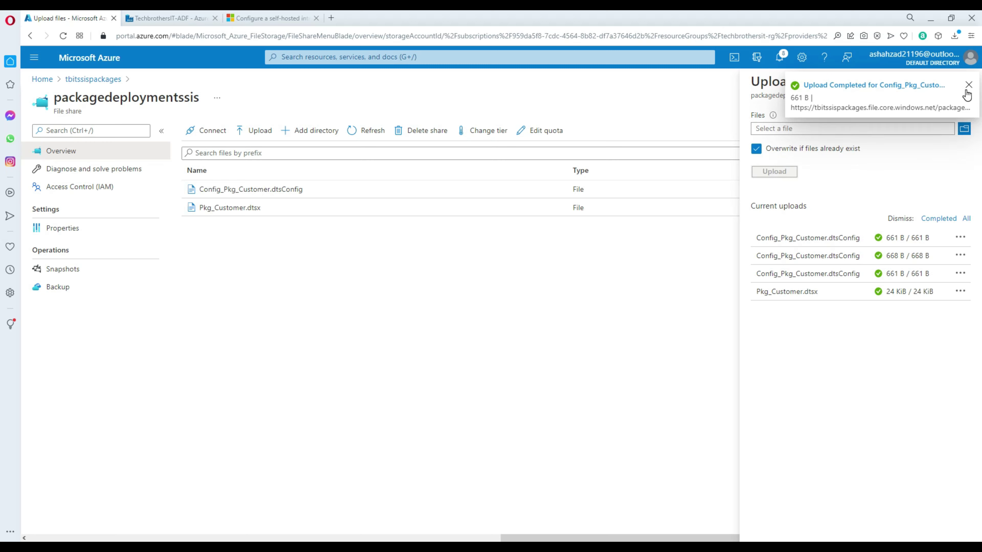
left_click(967, 86)
left_click(967, 89)
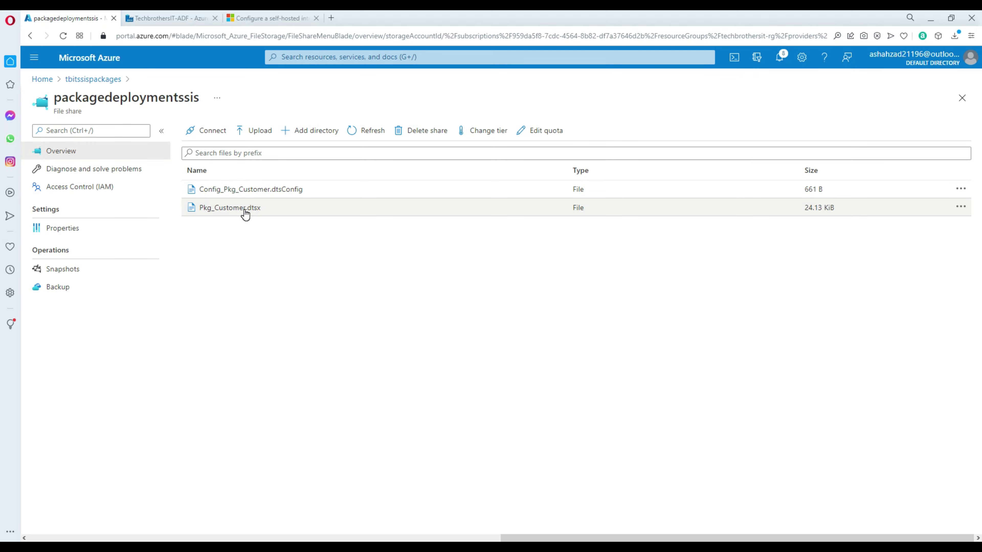
left_click(181, 17)
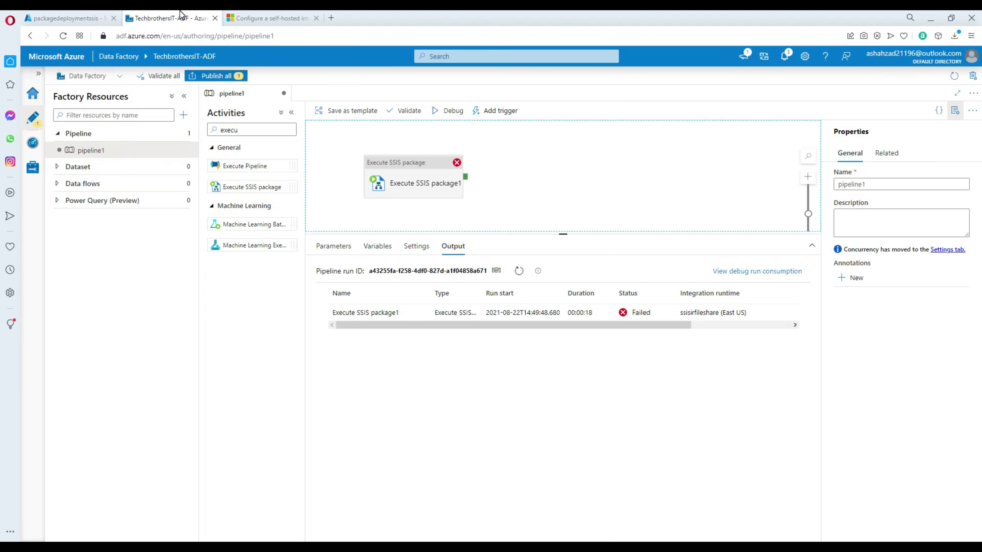
Step: Start a new pipeline1 debug run, then re-run the dest_Customer select query in SSMS
left_click(456, 114)
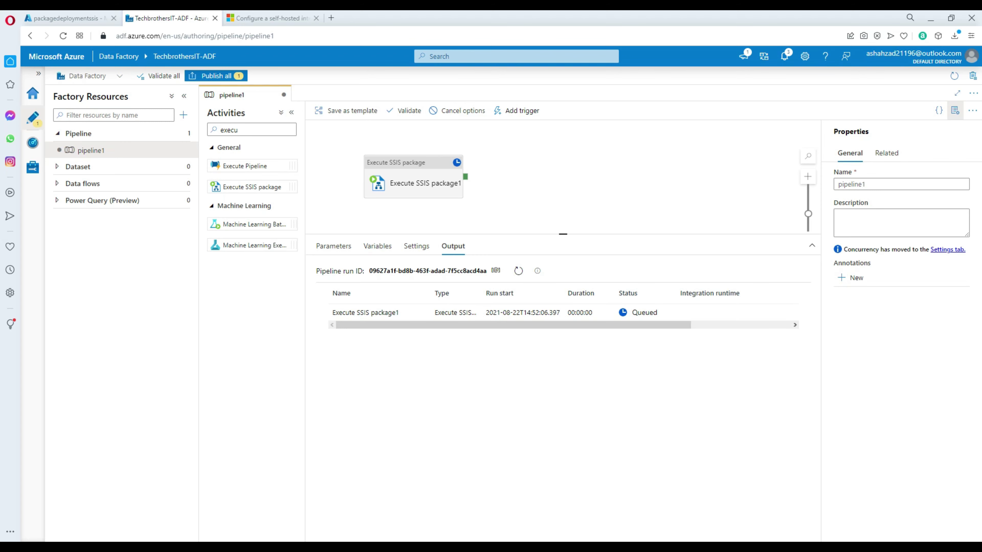
key("alt+Tab")
left_click_drag(653, 214, 271, 174)
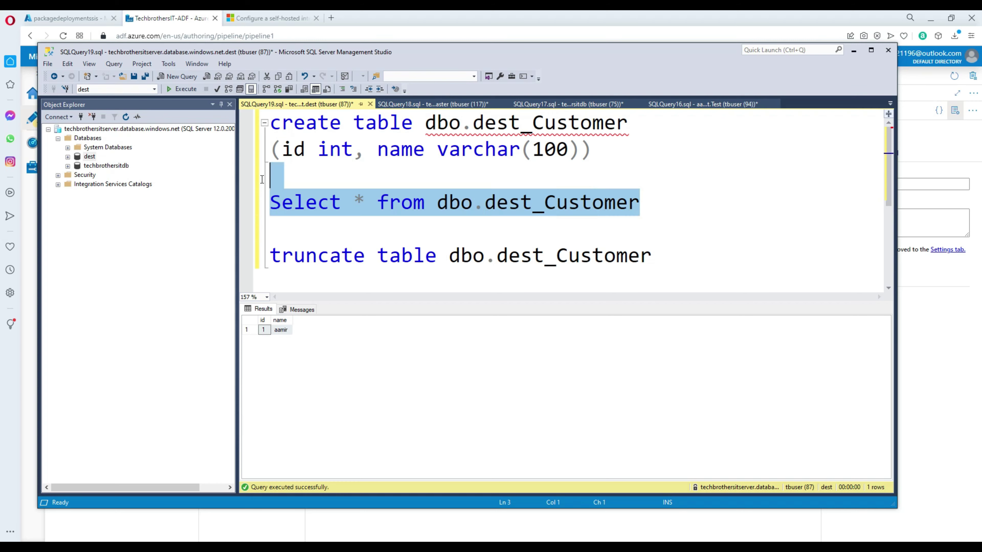
key("F5")
Step: Check the newly returned second dest_Customer row, then go back to Data Factory
left_click_drag(264, 339, 281, 339)
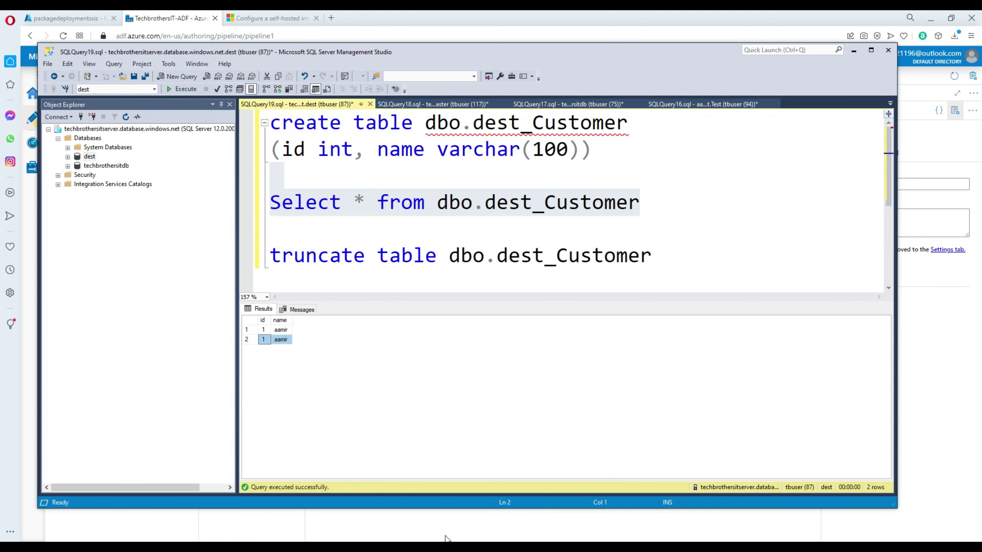
key("alt+Tab")
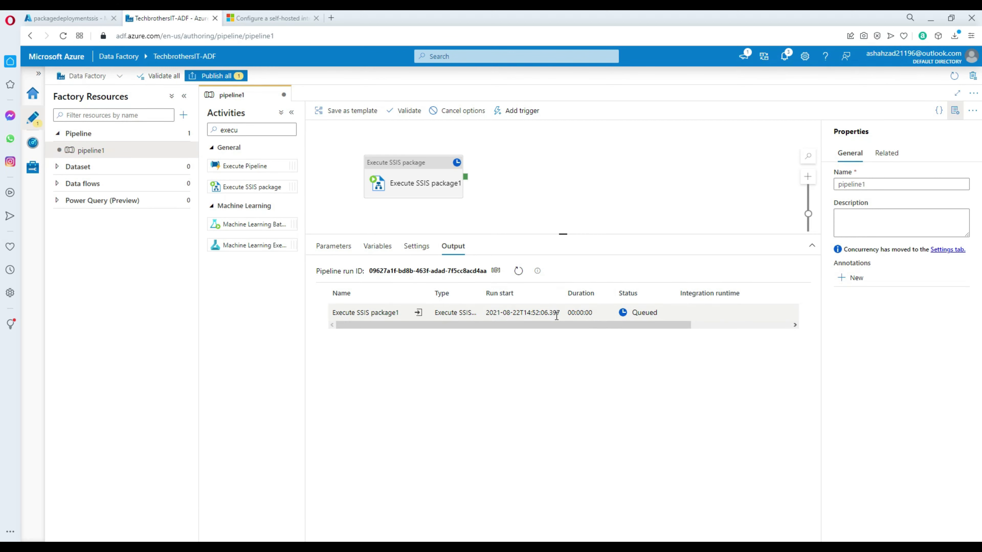
Step: Review the succeeded run's output and input details
left_click(534, 173)
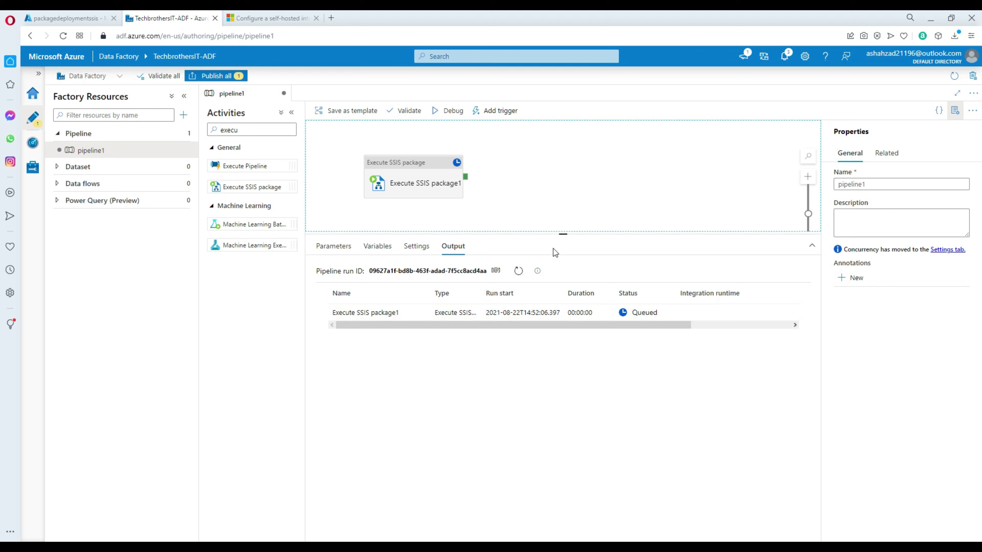
left_click(421, 314)
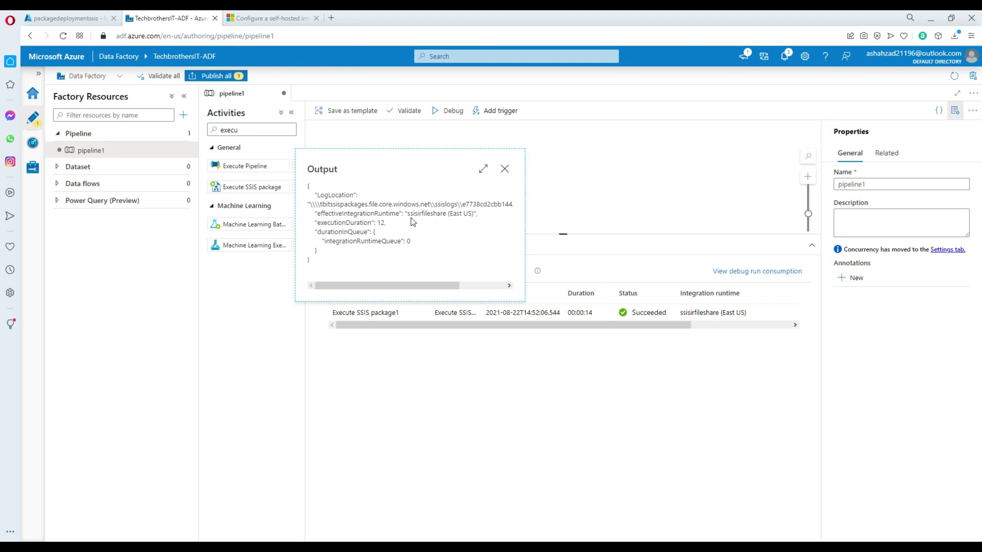
left_click(504, 169)
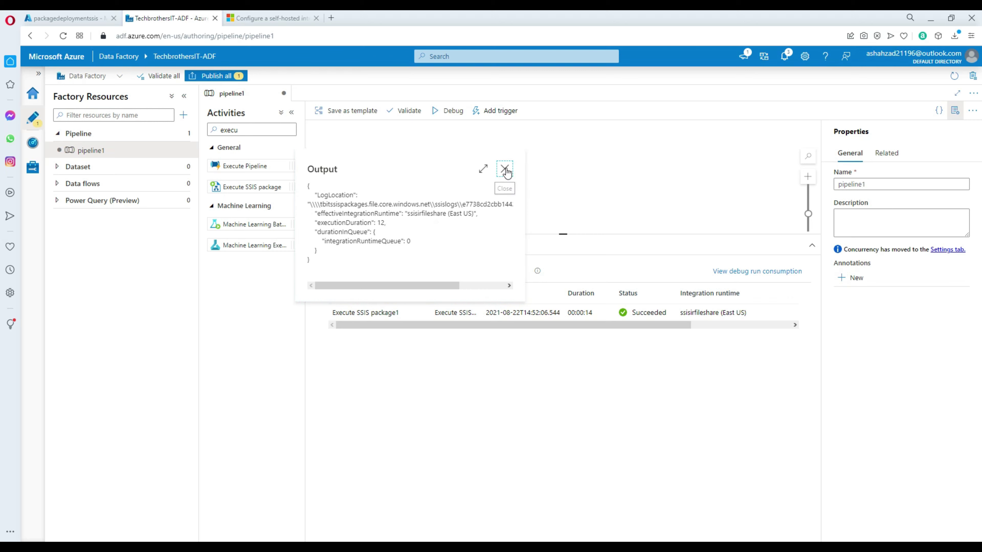
left_click(403, 312)
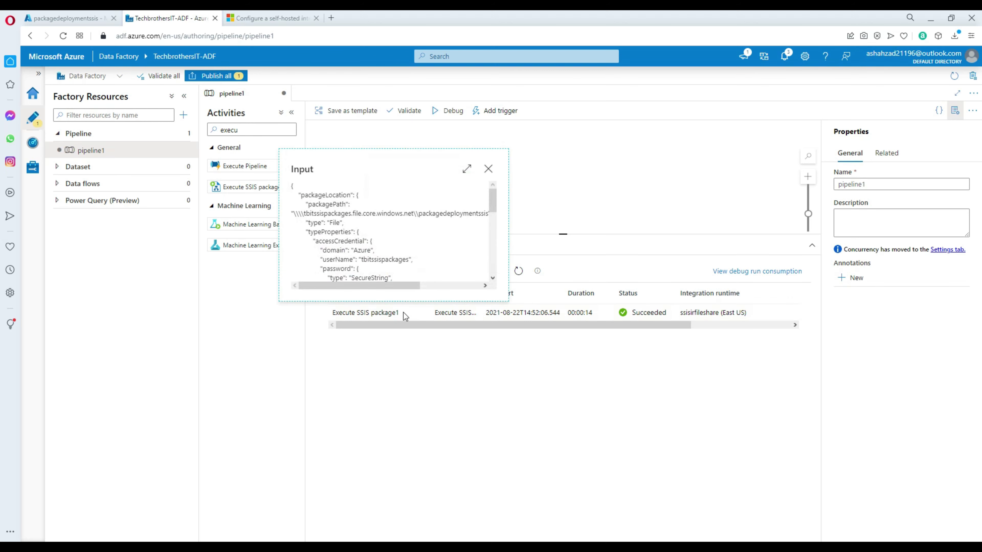
left_click_drag(493, 206, 494, 275)
left_click(490, 170)
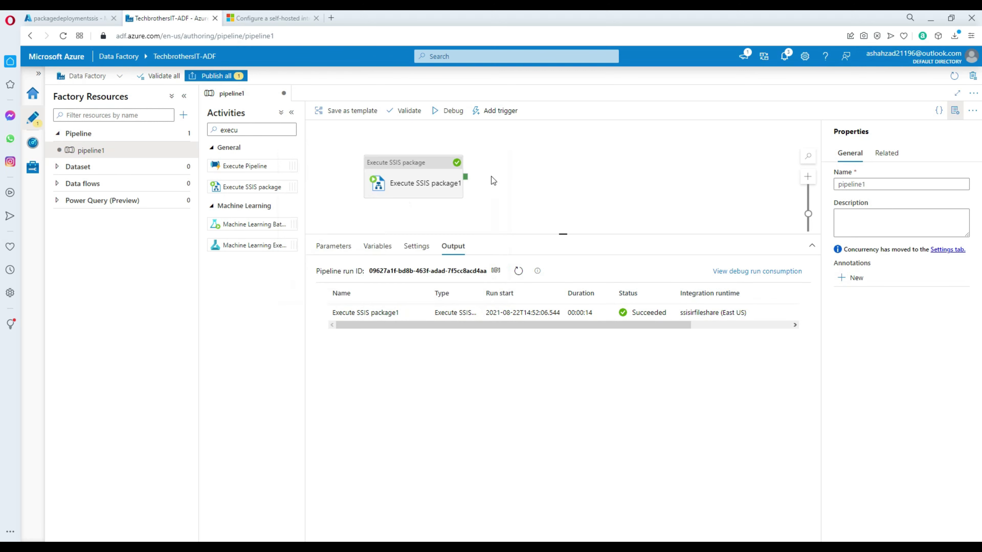
Step: Reopen the run output and highlight its executionDuration 12 line
mouse_move(419, 314)
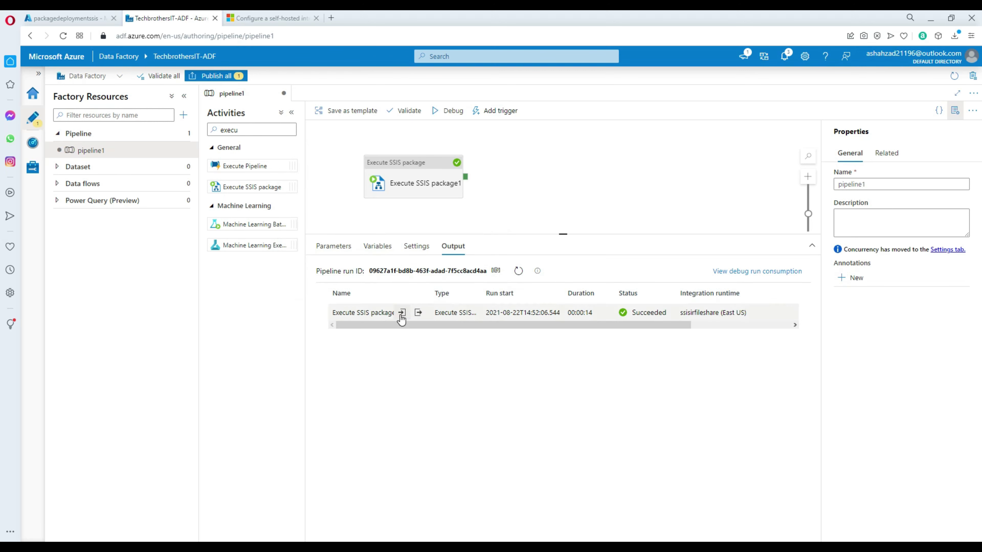
left_click(418, 314)
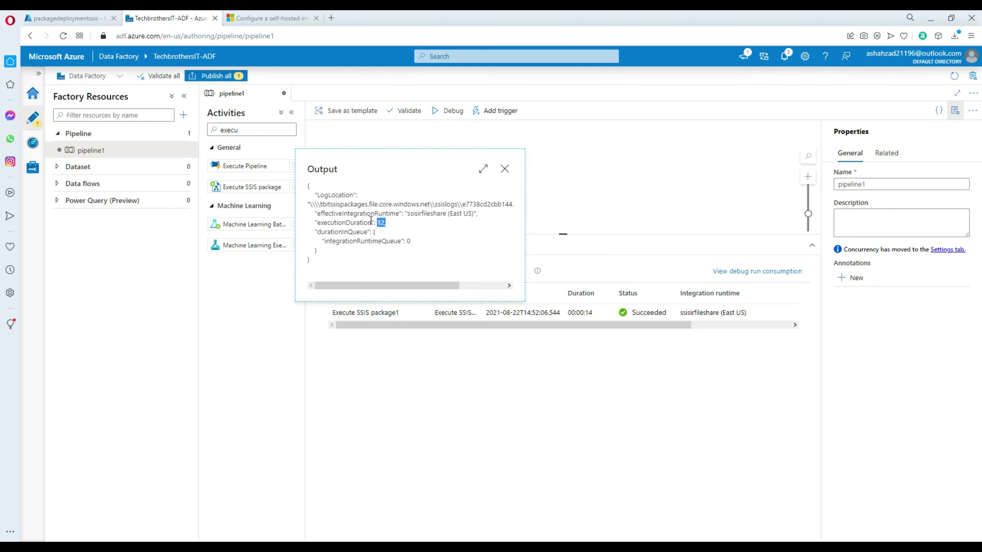
left_click_drag(371, 220, 315, 224)
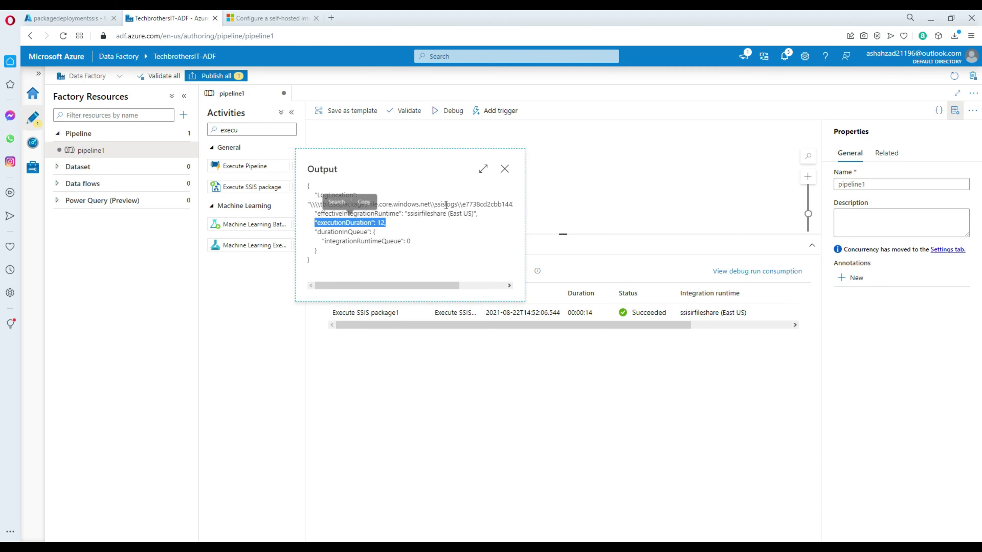
left_click(505, 169)
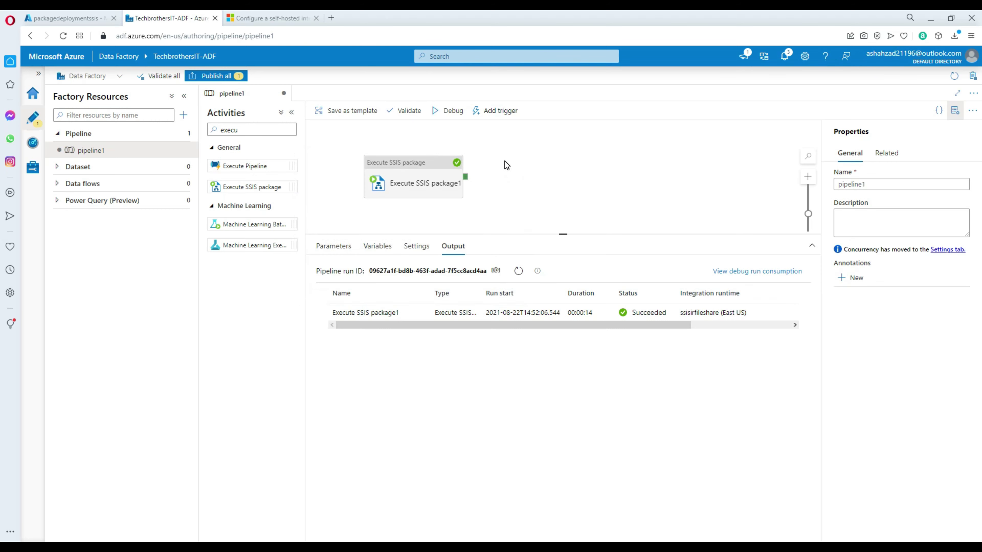
left_click(87, 17)
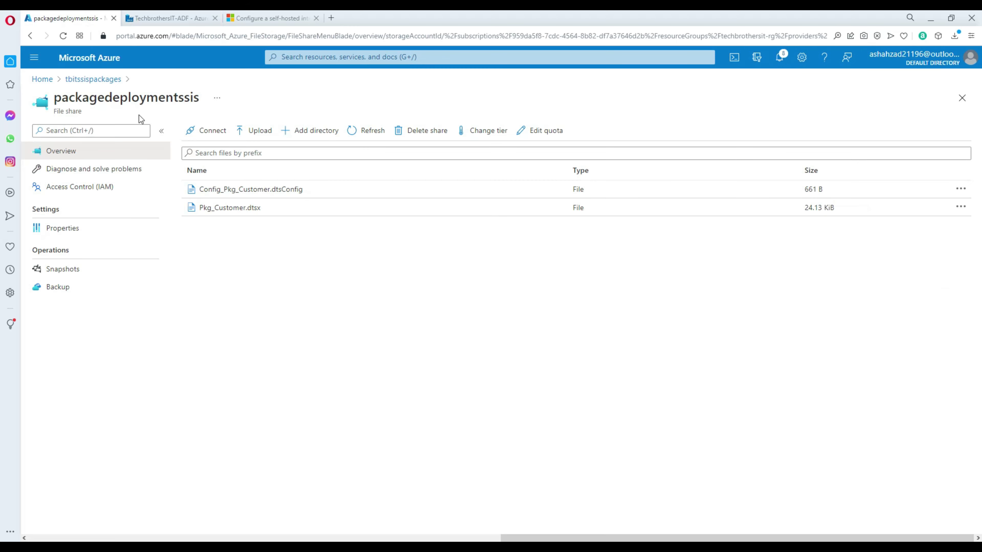
Step: Open the first log folder in the ssislogs file share
left_click(104, 80)
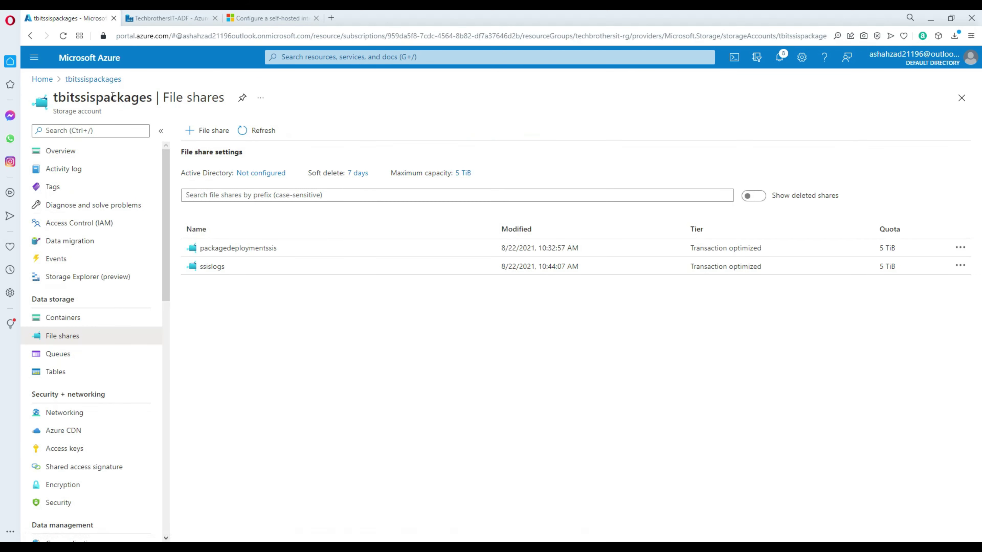
left_click(212, 267)
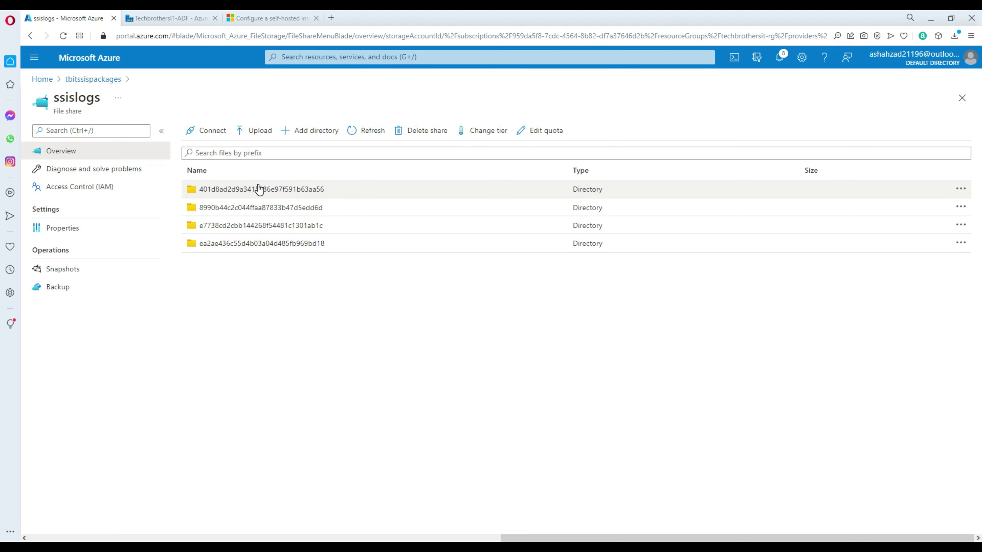
left_click(270, 190)
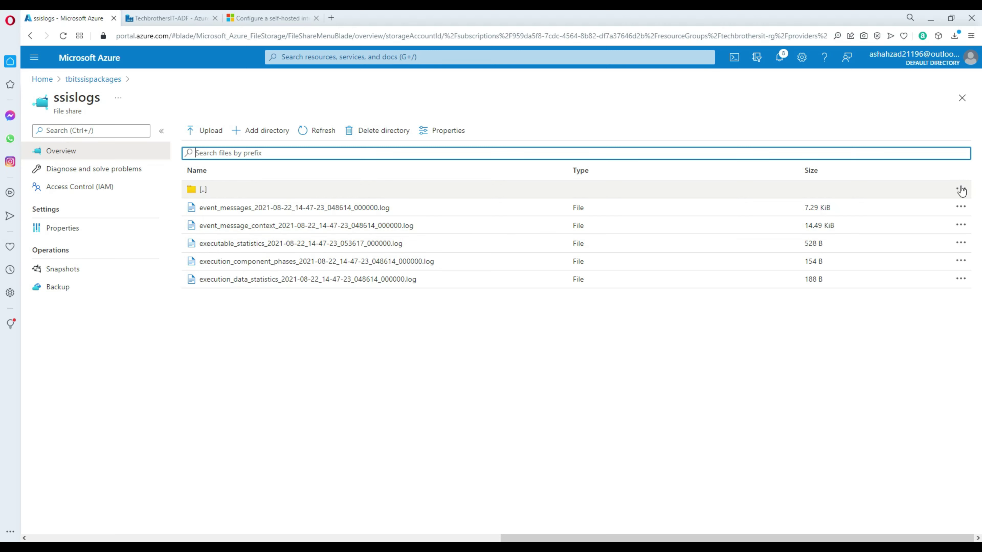
Step: Open the event_messages log, read its messages through the Post Execute phase, and close it
left_click(961, 190)
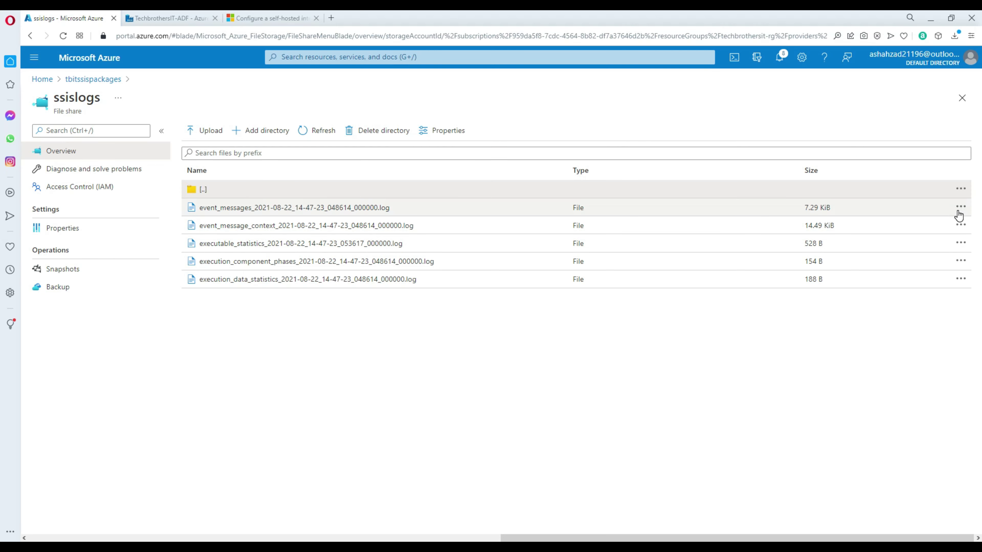
left_click(961, 207)
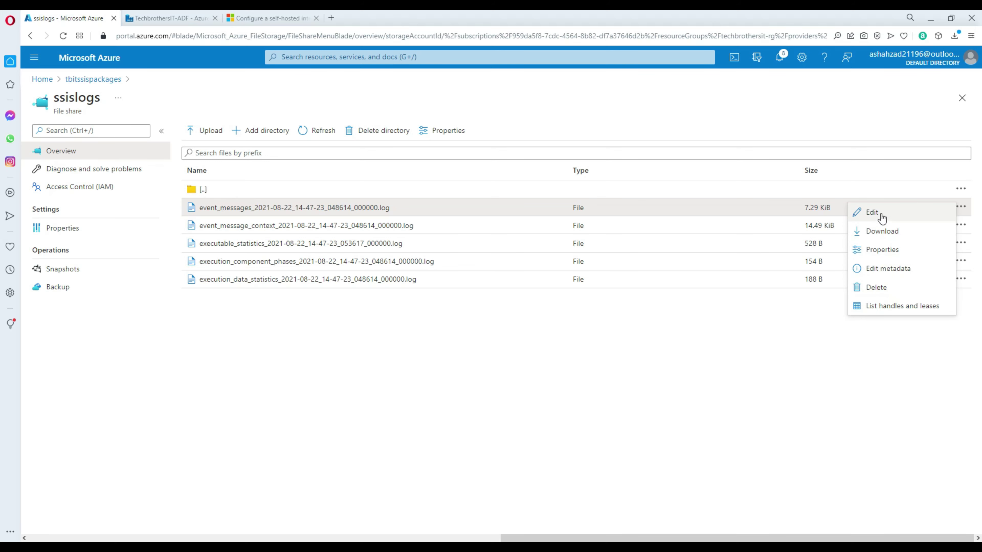
left_click(879, 213)
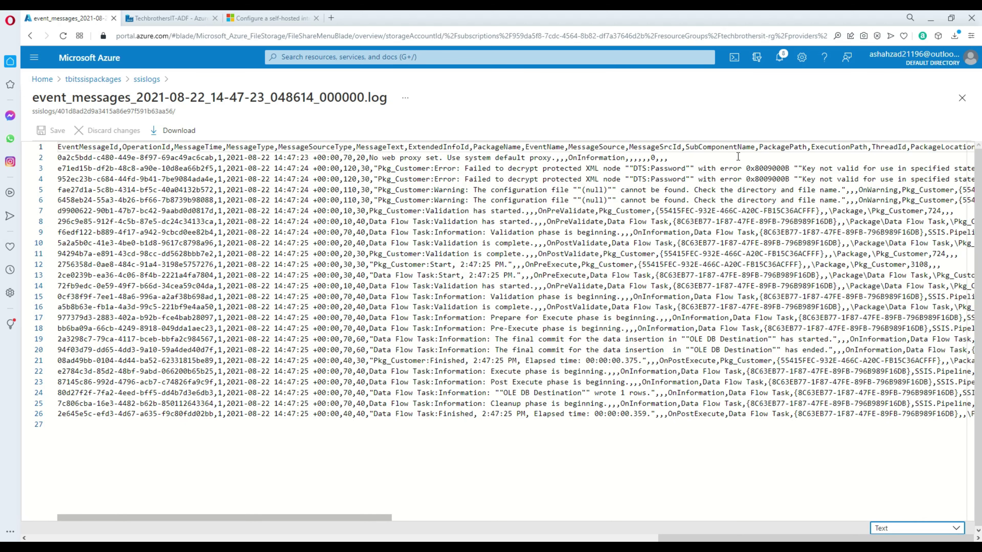
left_click_drag(642, 159, 817, 318)
left_click(621, 327)
left_click(625, 383)
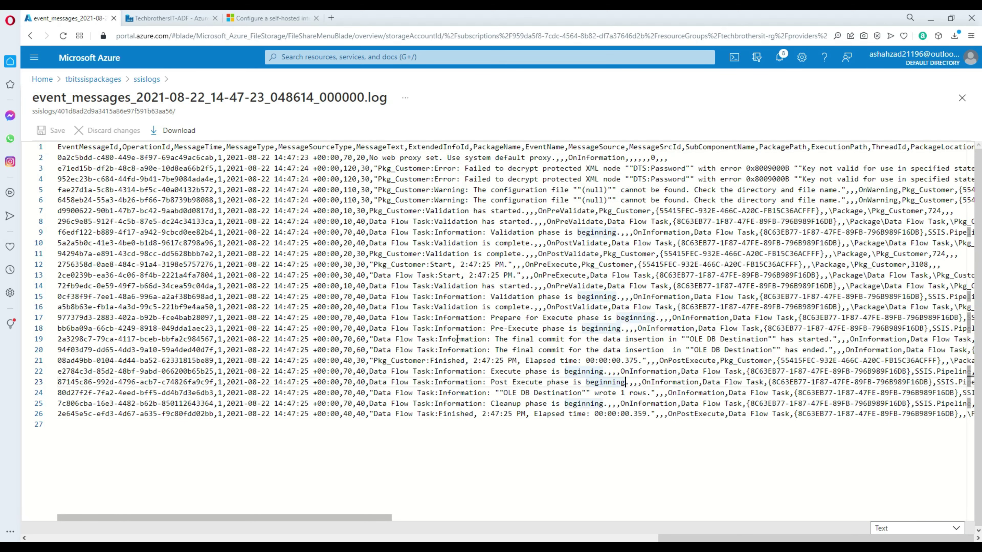
left_click(962, 98)
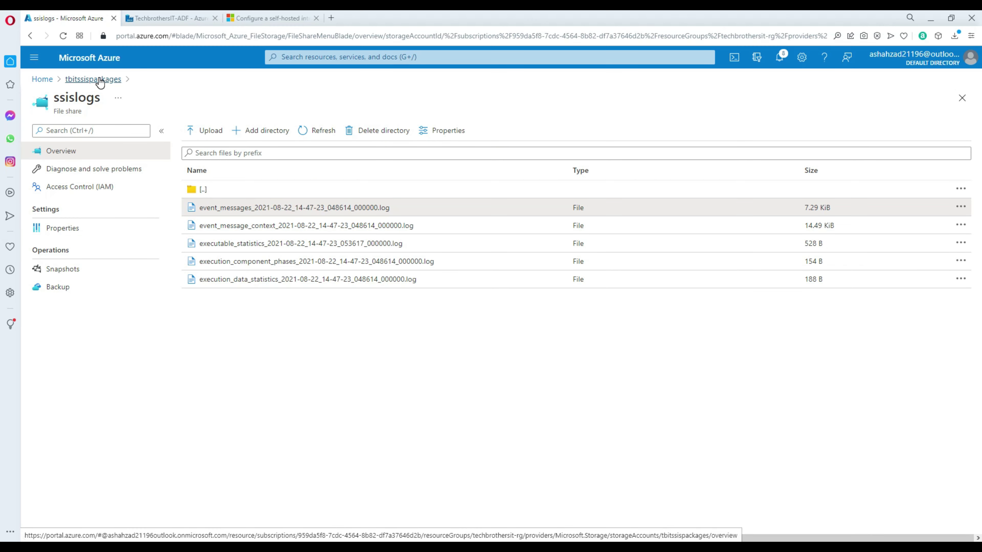
Step: Open Config_Pkg_Customer.dtsConfig for editing in the packagedeploymentssis share
left_click(100, 81)
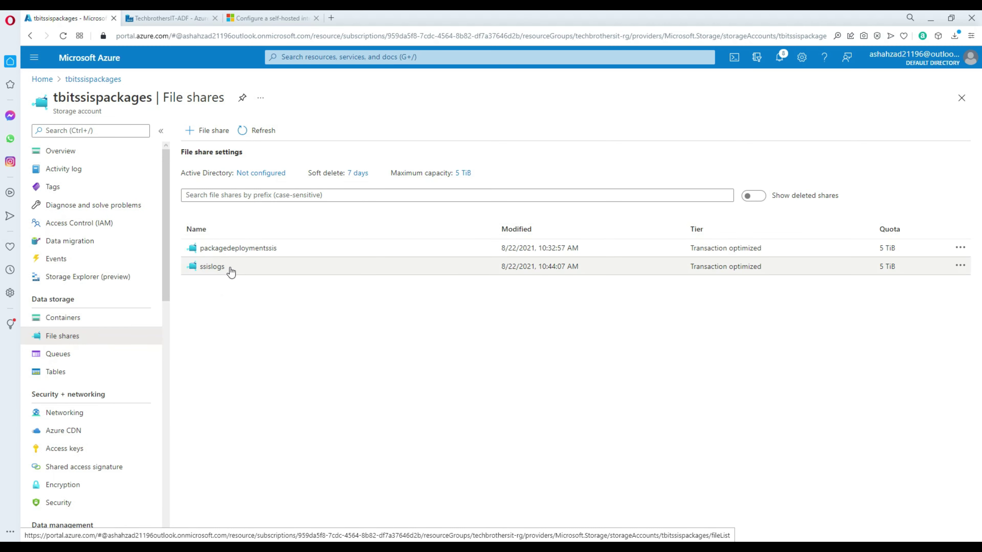
left_click(231, 249)
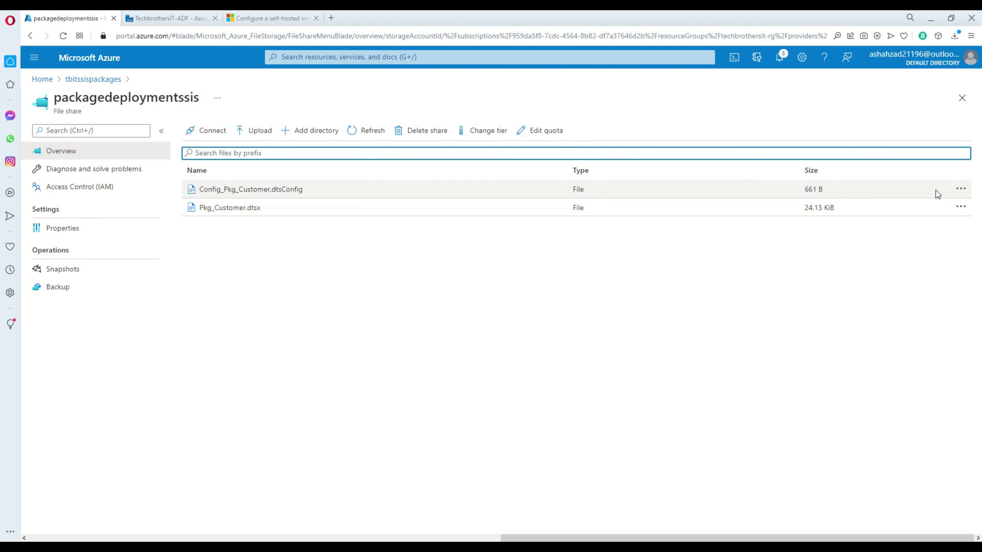
left_click(964, 191)
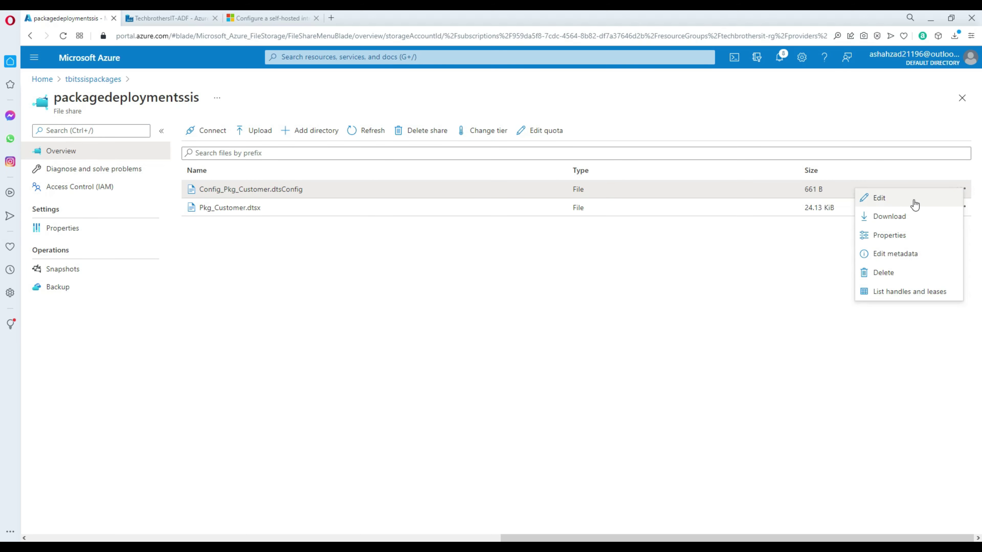
left_click(888, 202)
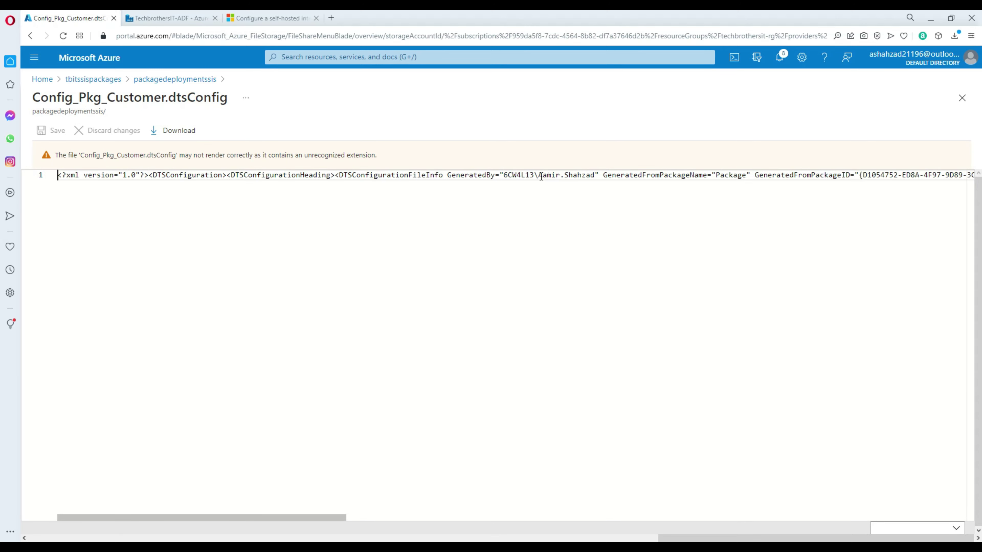
Step: Change the configured user value to MyWrongUser, save, and close the editor
left_click_drag(232, 518, 716, 459)
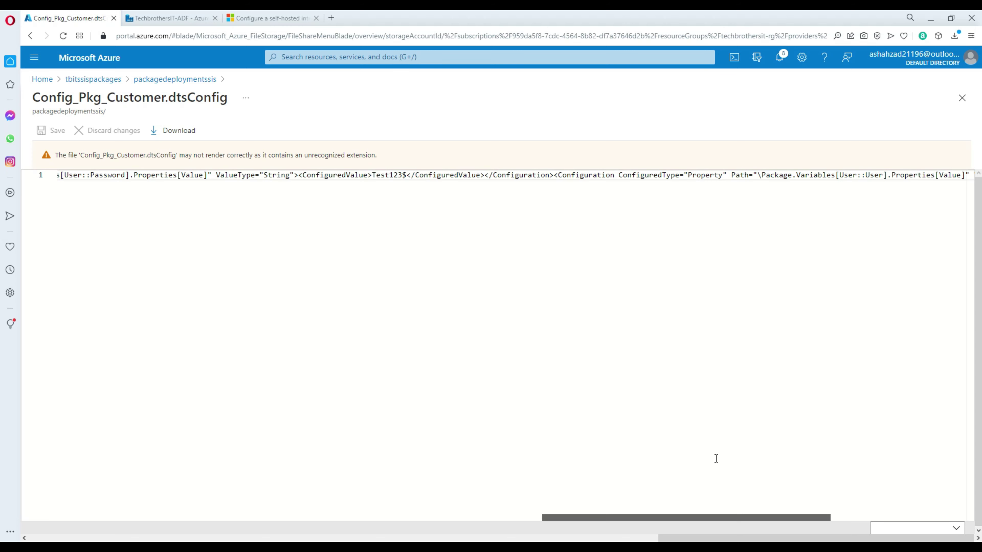
left_click_drag(716, 459, 860, 466)
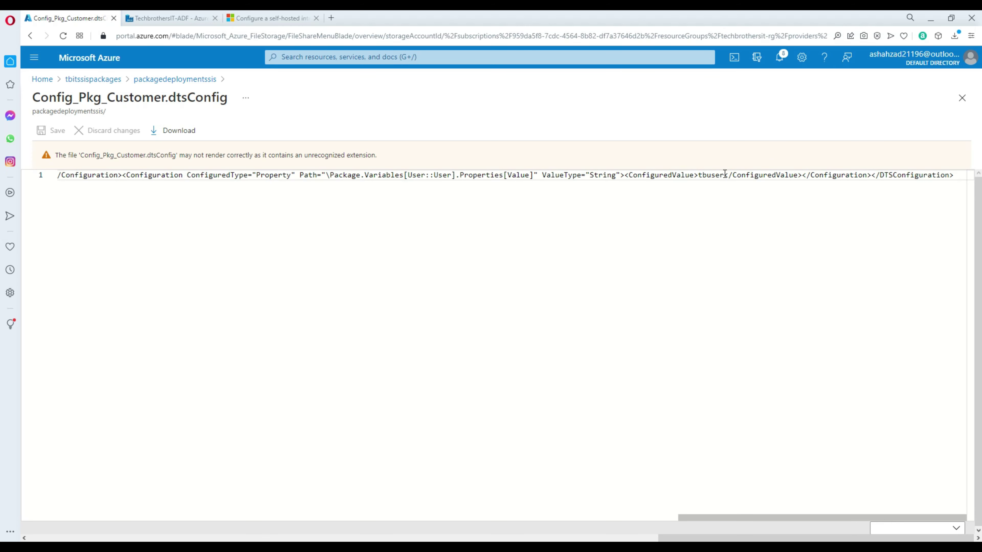
left_click_drag(723, 175, 695, 175)
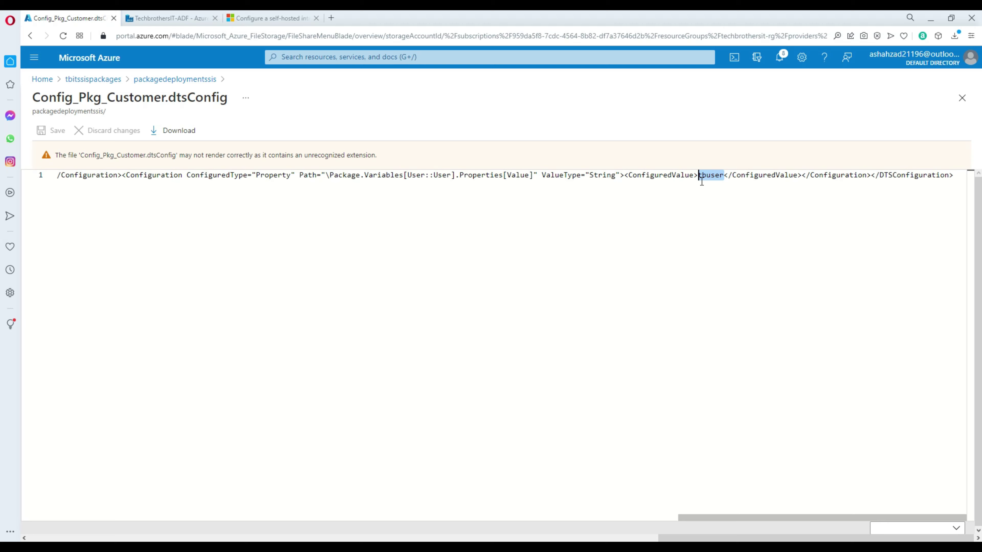
type("MyWrongU")
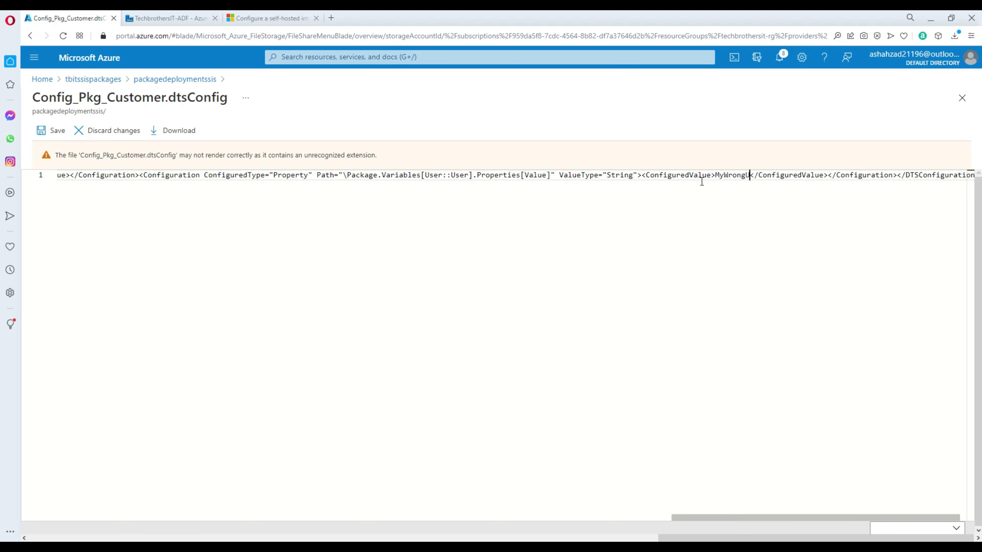
type("ser")
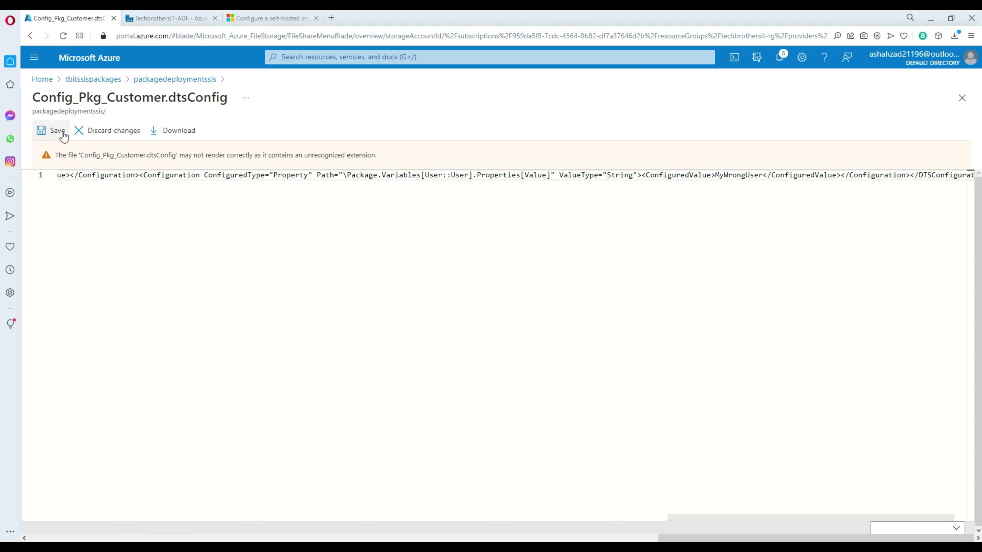
left_click(63, 133)
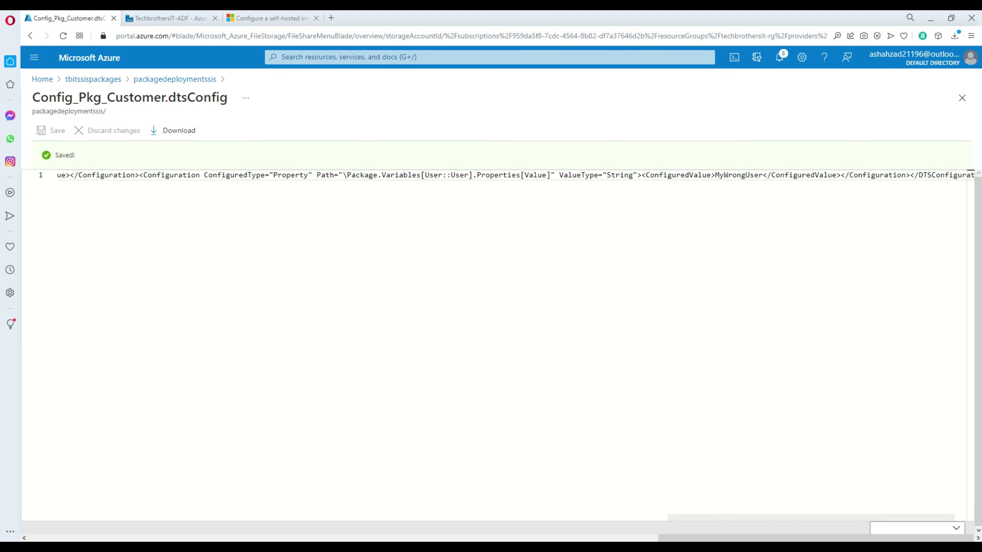
left_click(962, 98)
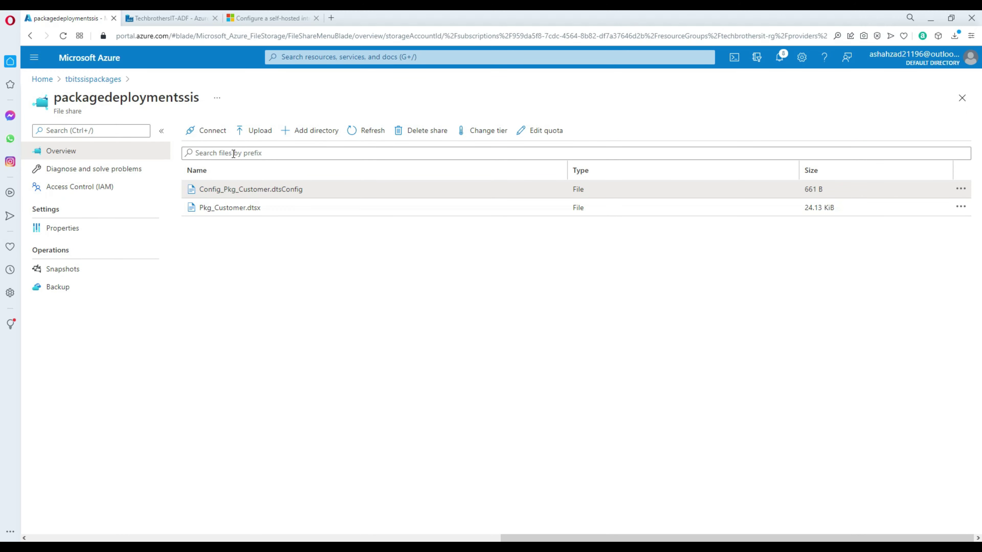
Step: Debug pipeline1 again and read the failed run's login-failure error for MyWrongUser
left_click(184, 20)
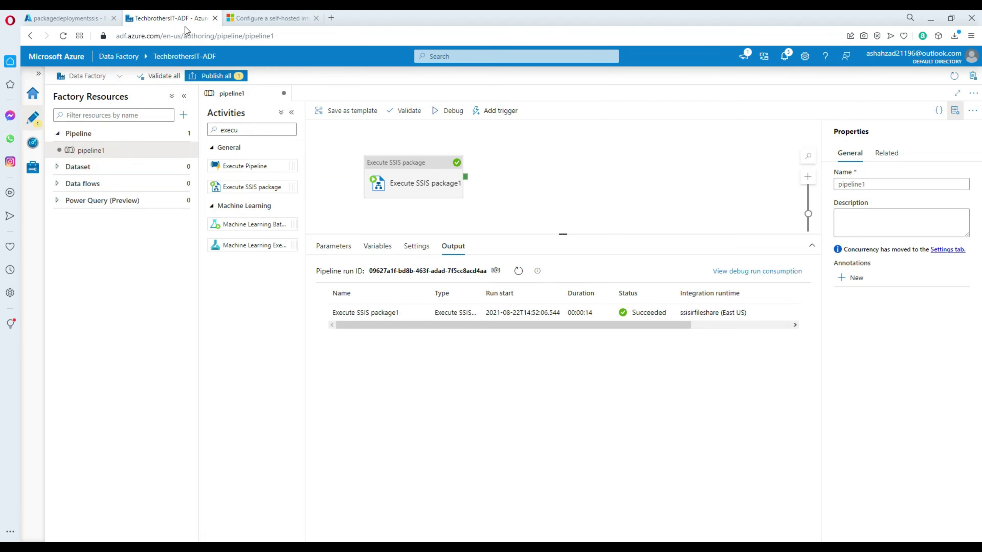
left_click(452, 119)
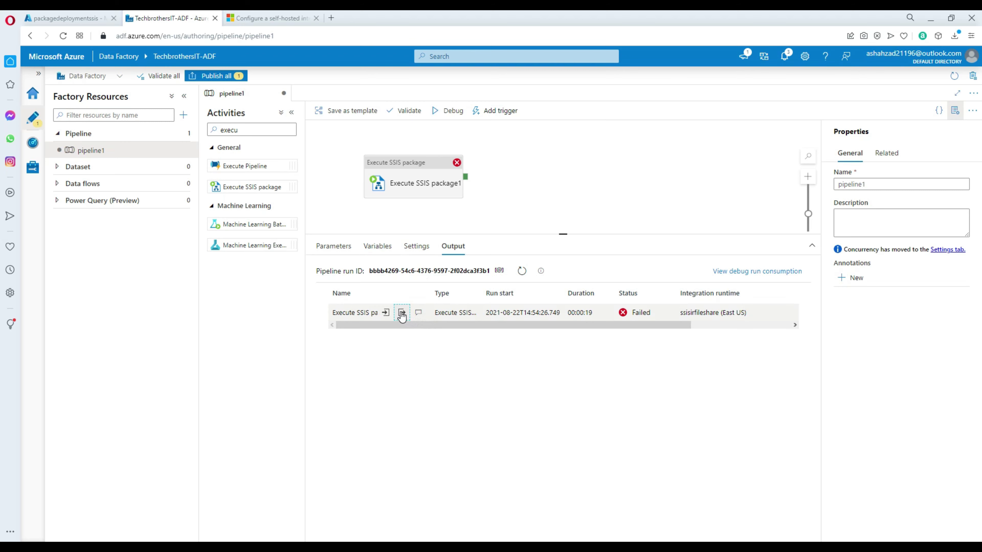
left_click(402, 313)
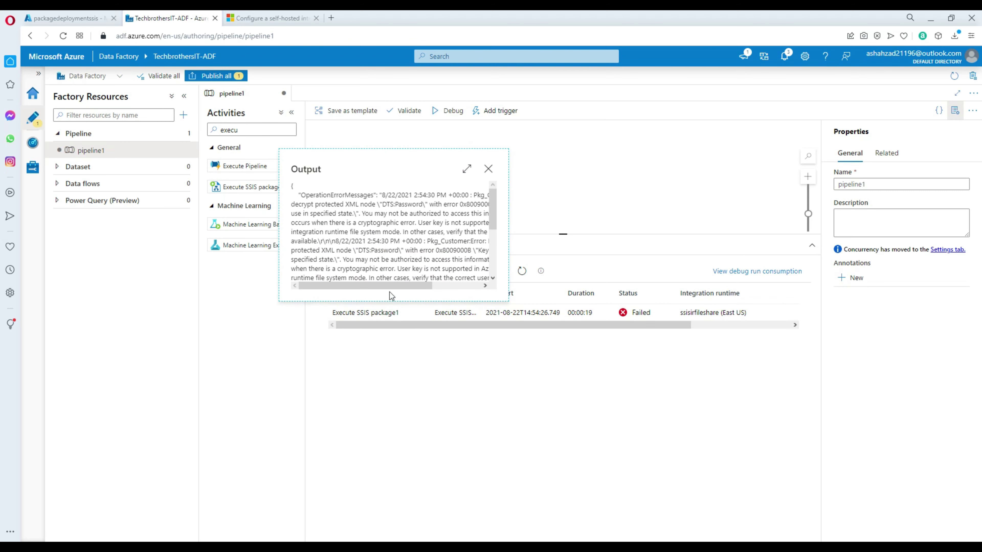
left_click(466, 169)
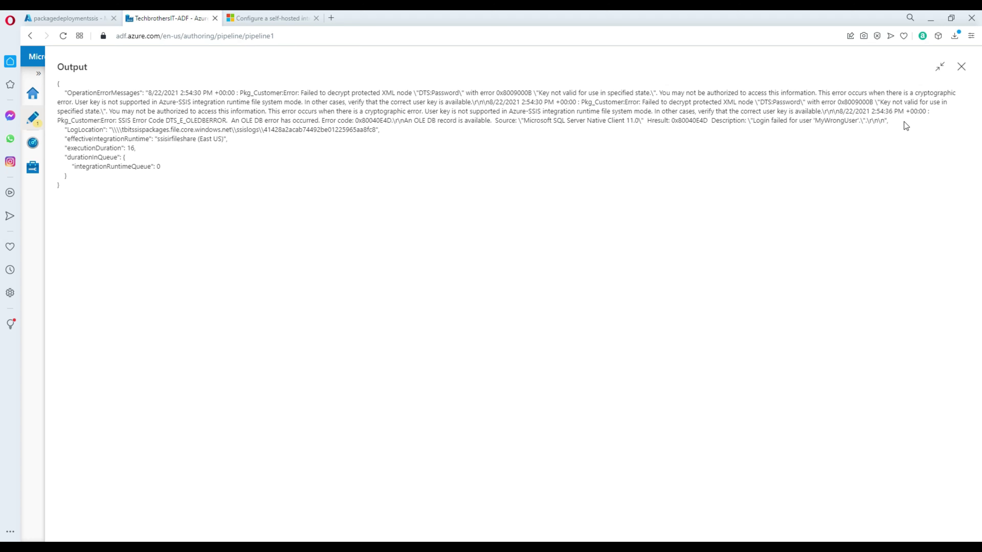
left_click_drag(889, 120, 824, 120)
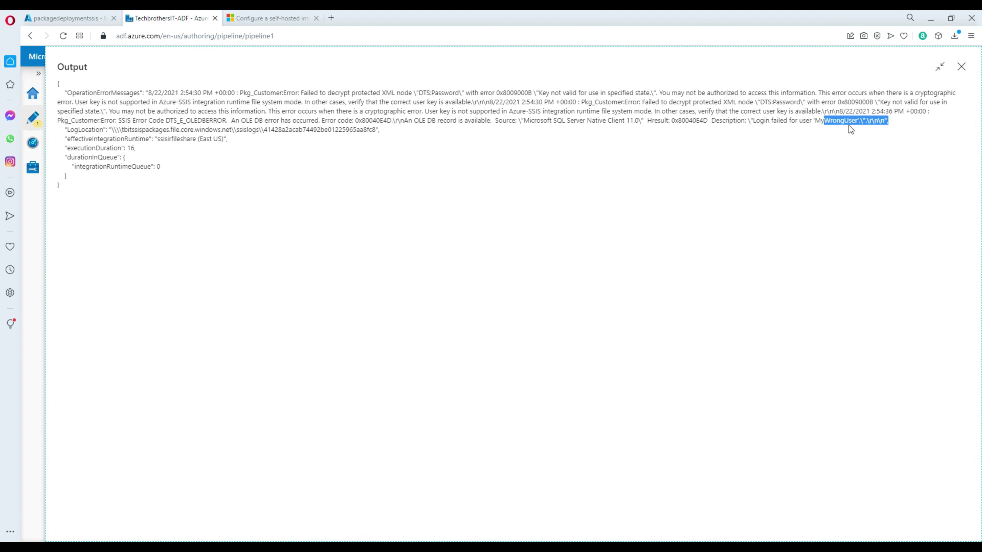
left_click(799, 120)
left_click_drag(815, 120, 857, 121)
left_click(961, 66)
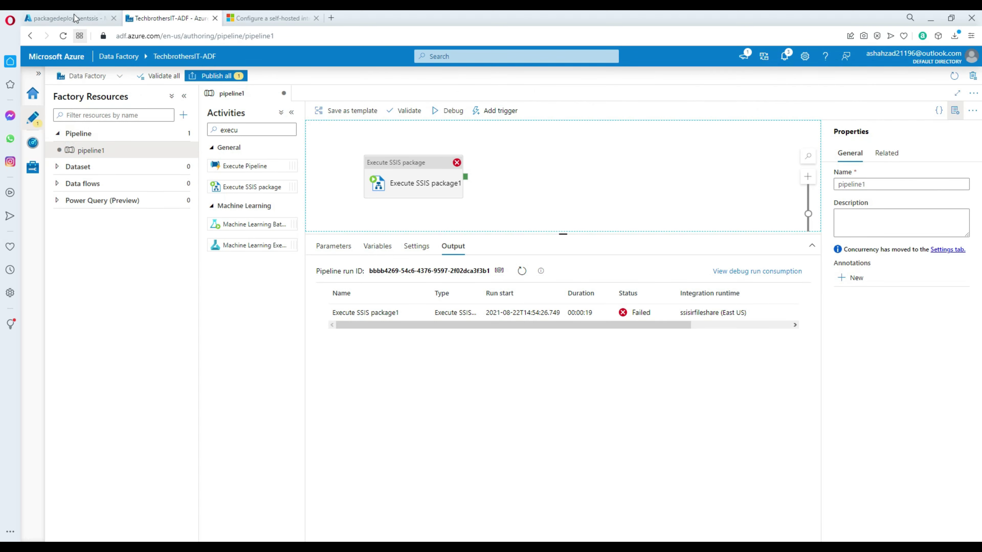
left_click(65, 18)
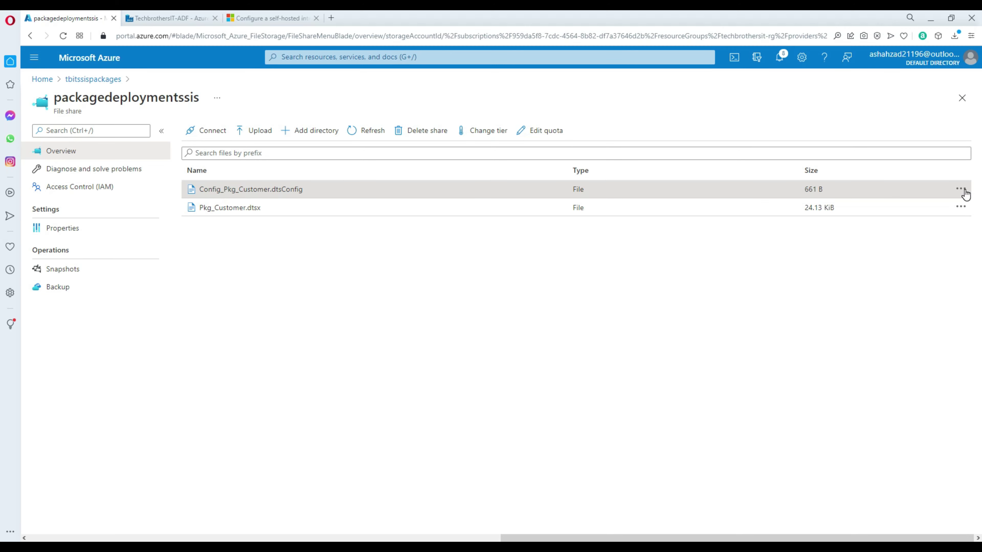
Step: Replace MyWrongUser in Config_Pkg_Customer.dtsConfig with the correct database user name and save
left_click(961, 190)
left_click(899, 203)
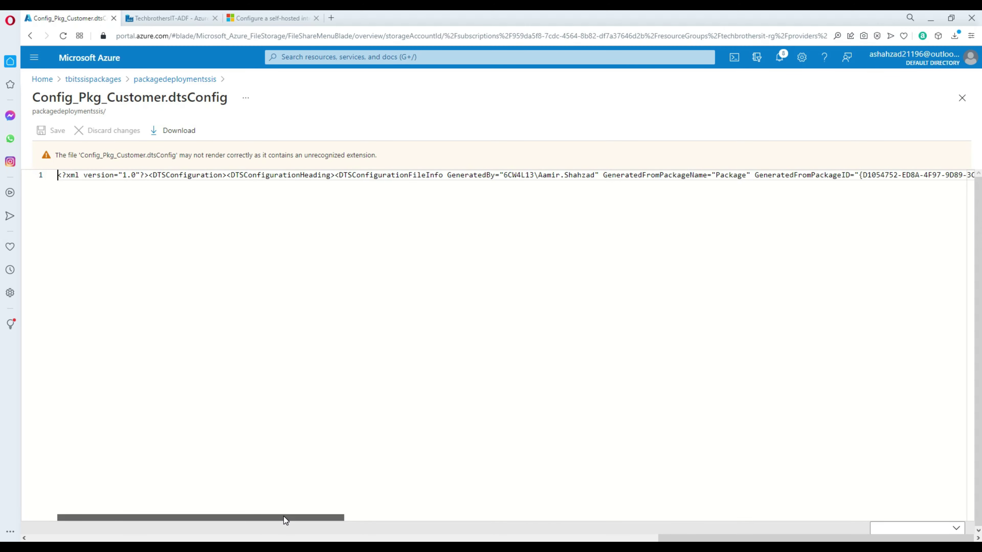
left_click_drag(285, 518, 938, 500)
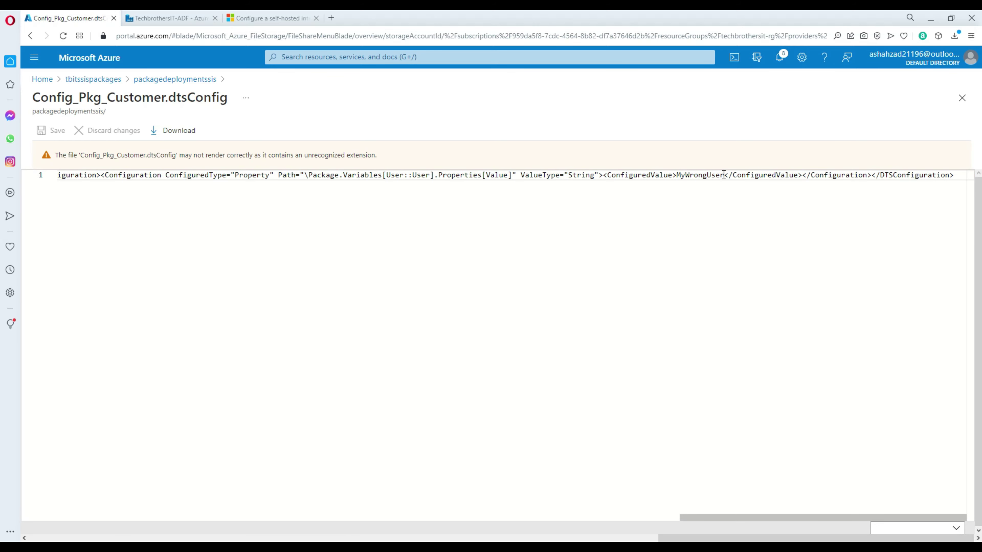
left_click_drag(723, 175, 672, 175)
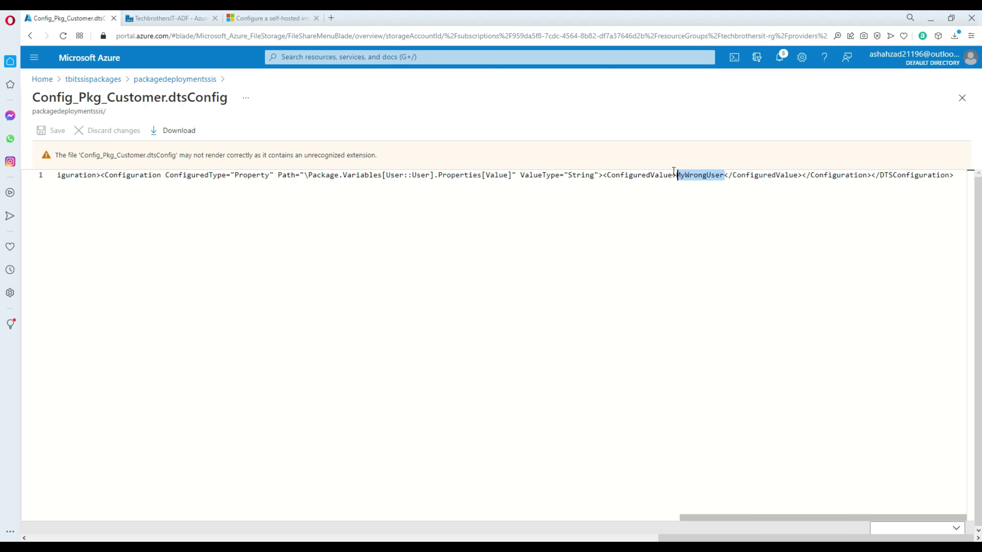
type("tbuser")
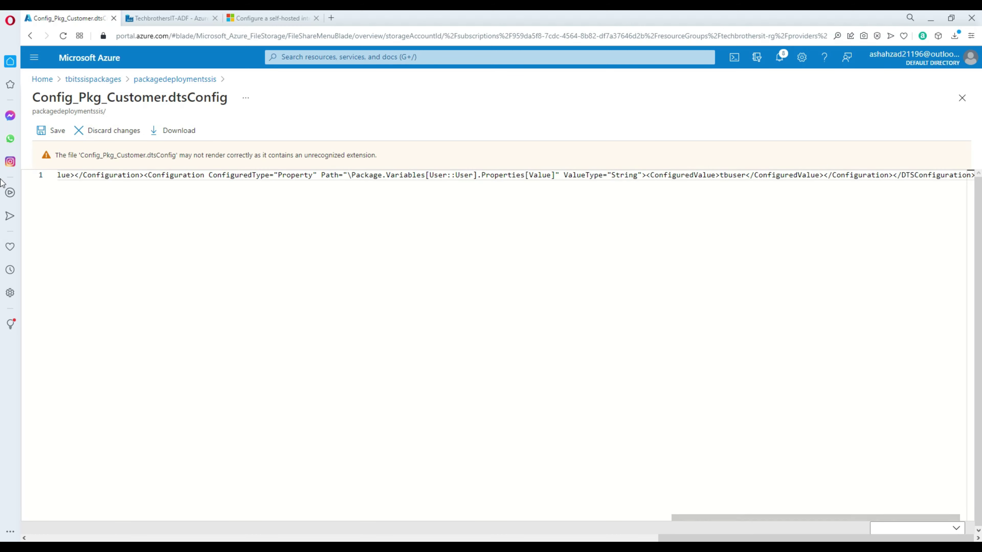
left_click(42, 131)
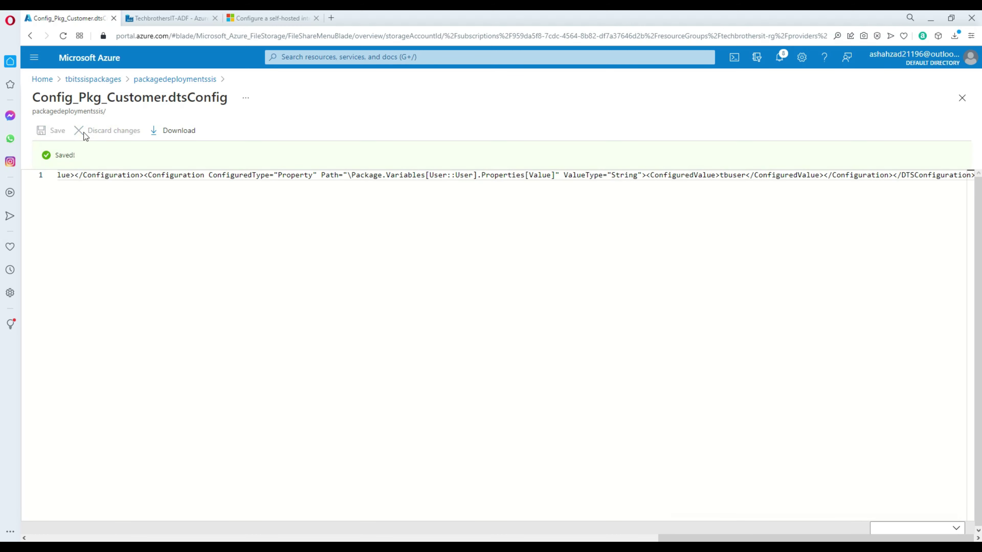
left_click(956, 109)
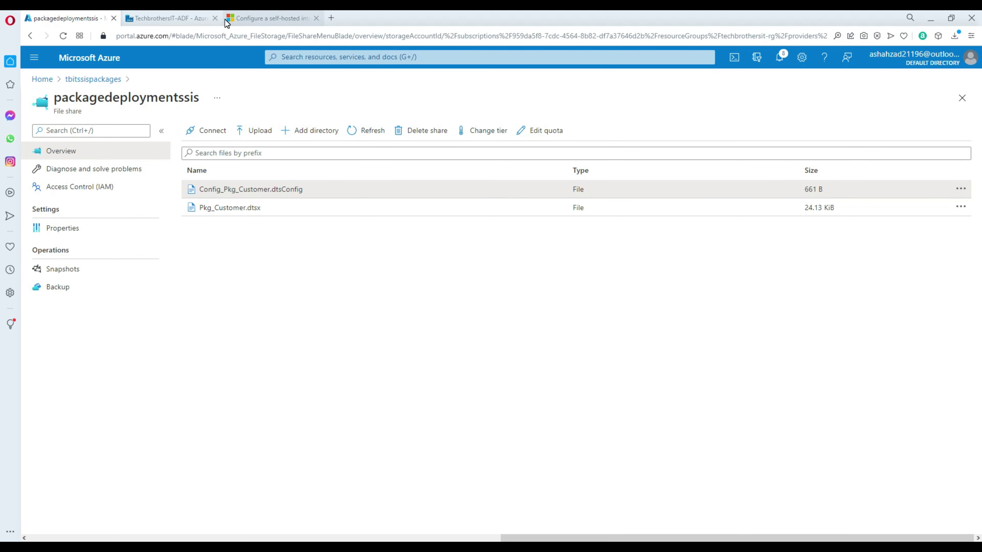
left_click(188, 19)
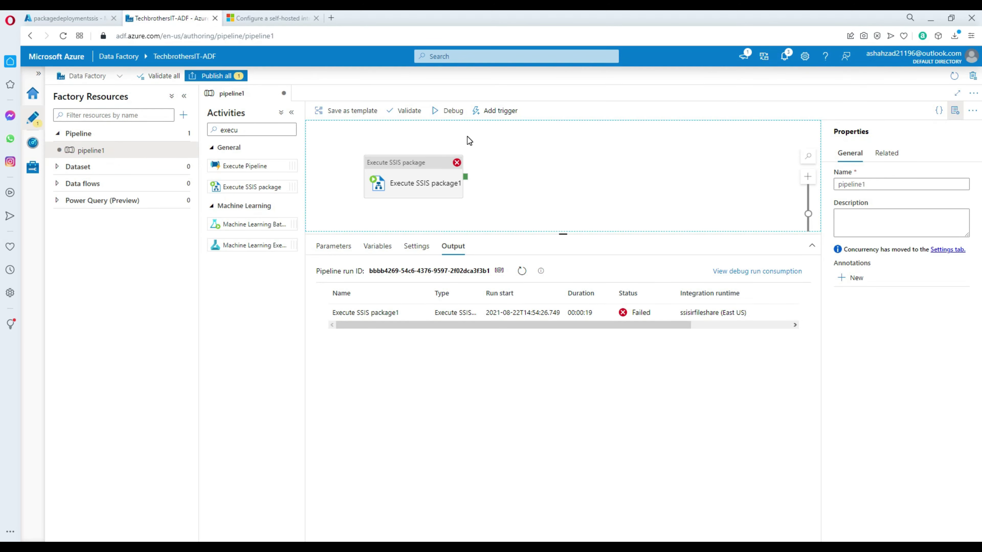
Step: Get a successful debug run, re-query dest_Customer for 3 rows, then show the Notepad++ outline
left_click(458, 113)
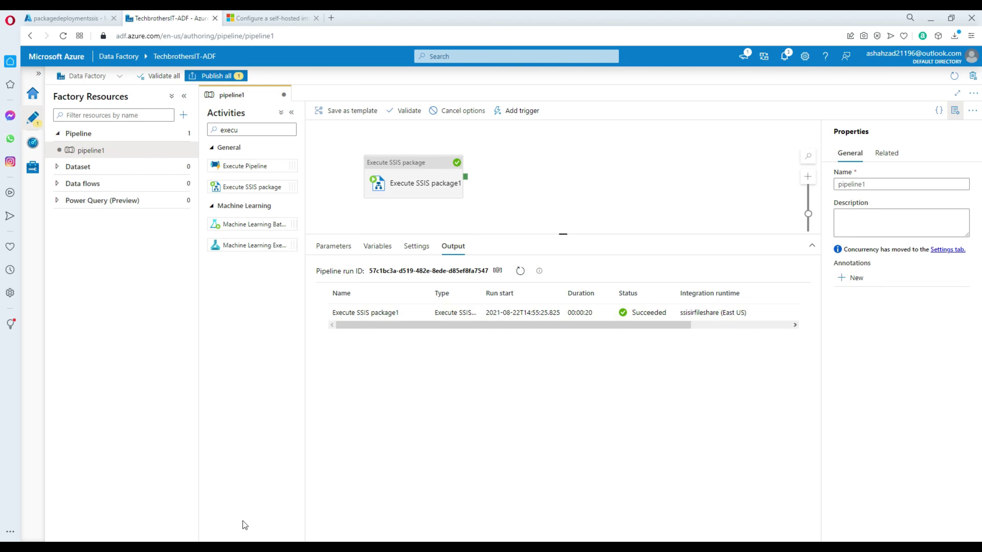
left_click(241, 547)
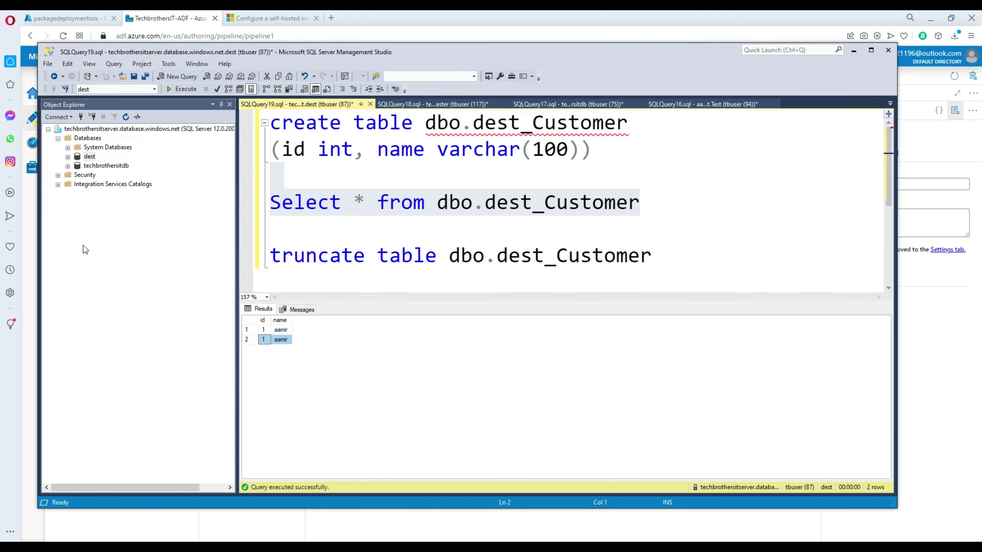
left_click(181, 89)
left_click(607, 545)
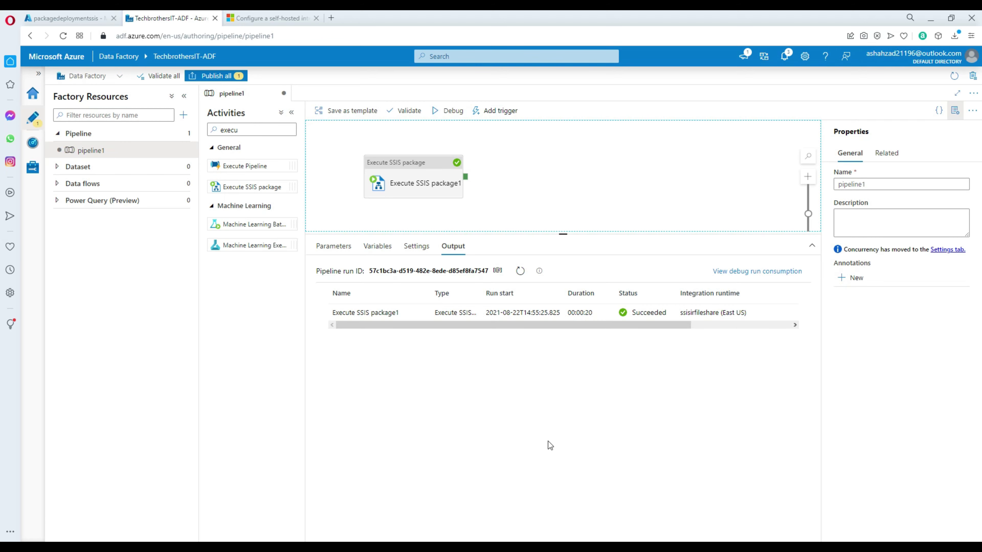
left_click(511, 547)
left_click(372, 252)
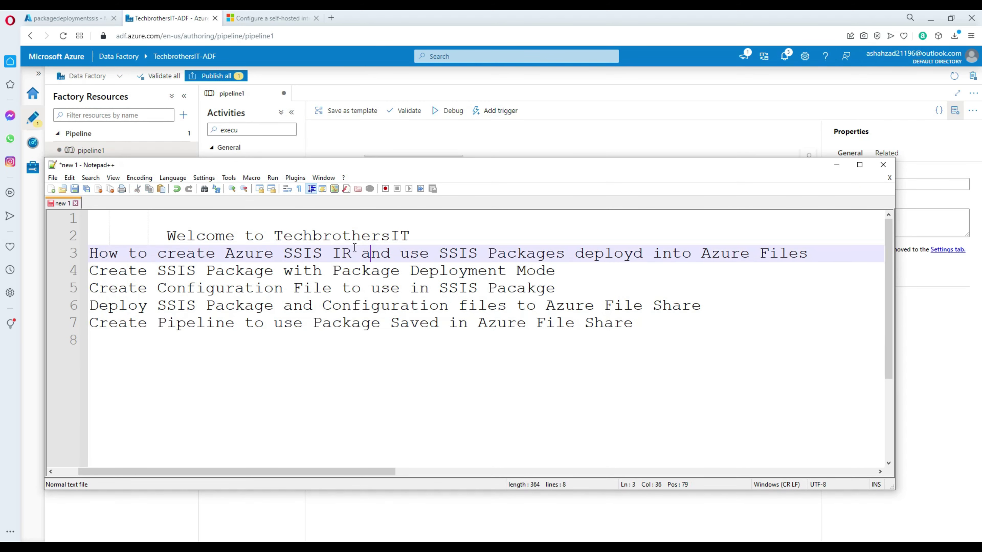
left_click_drag(225, 254, 351, 259)
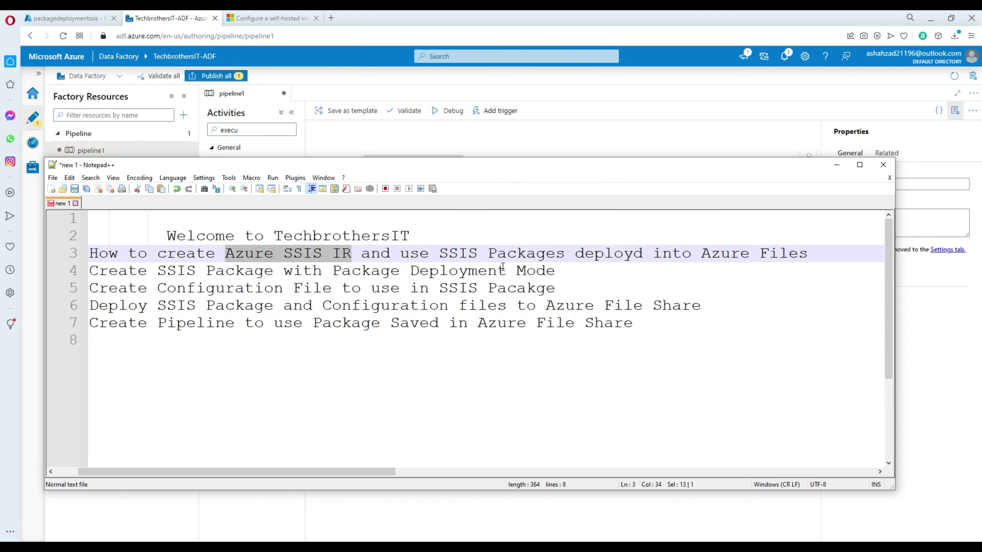
left_click(517, 258)
left_click(439, 255)
left_click_drag(441, 255, 567, 262)
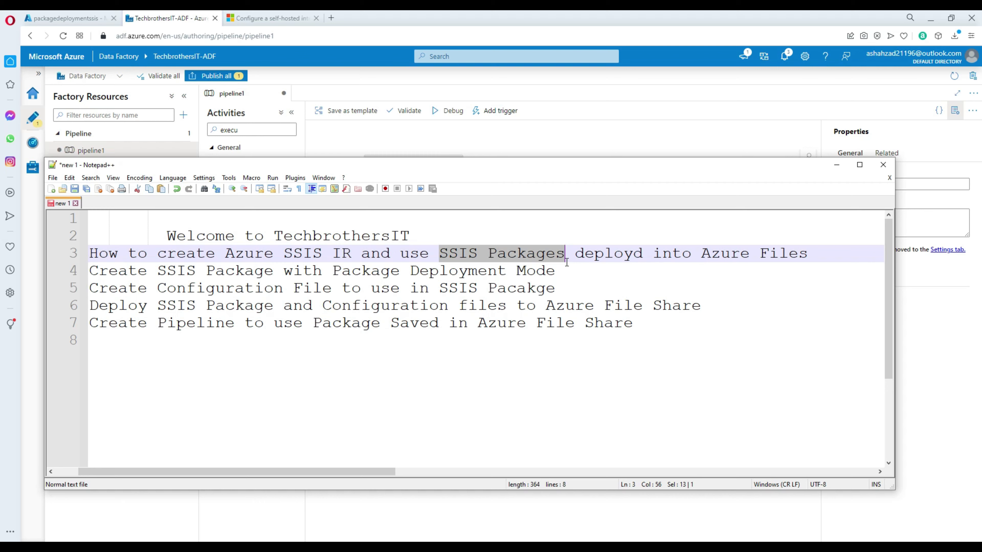
left_click(262, 274)
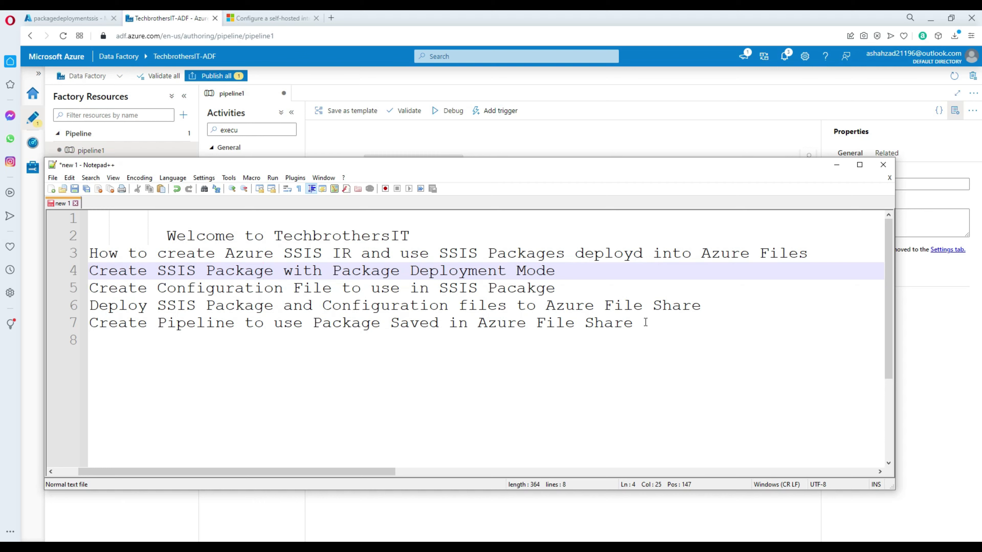
left_click_drag(710, 306, 550, 299)
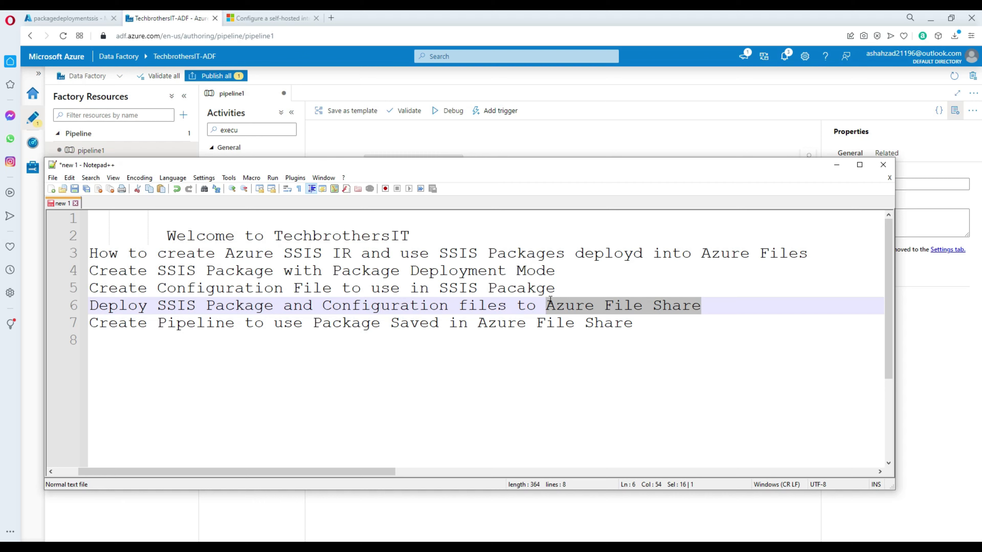
left_click(652, 307)
left_click_drag(709, 311, 546, 308)
left_click(604, 323)
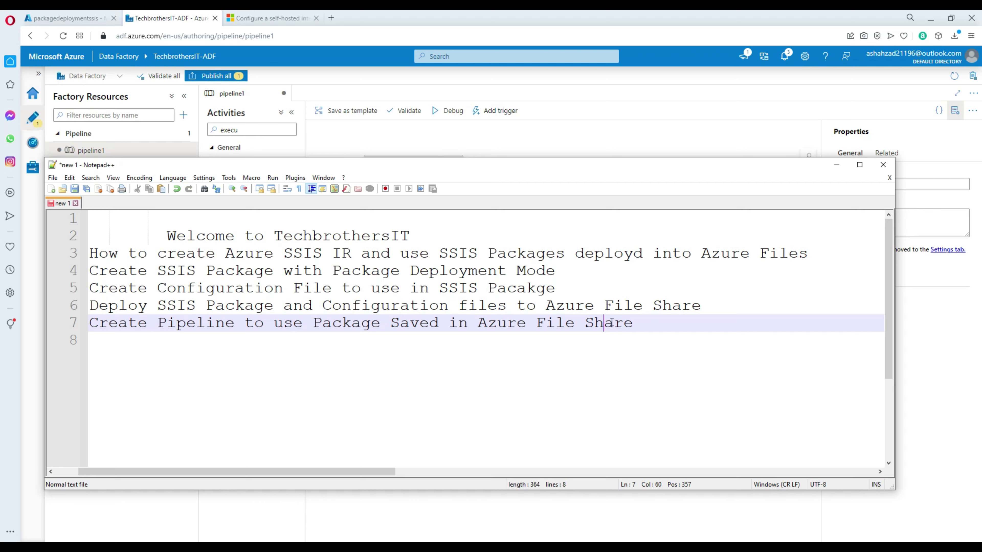
left_click(546, 305)
left_click_drag(702, 306, 550, 301)
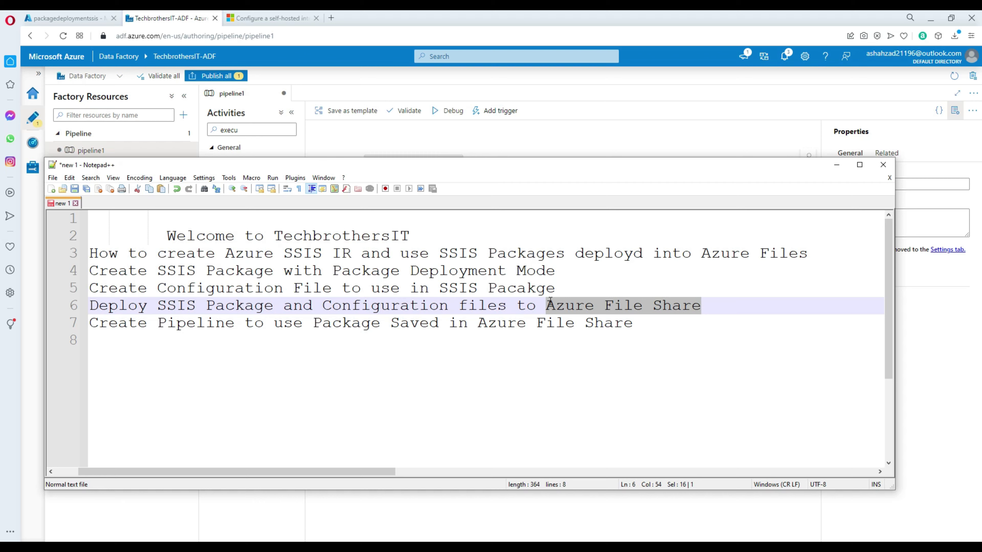
left_click_drag(547, 306, 702, 306)
left_click(606, 329)
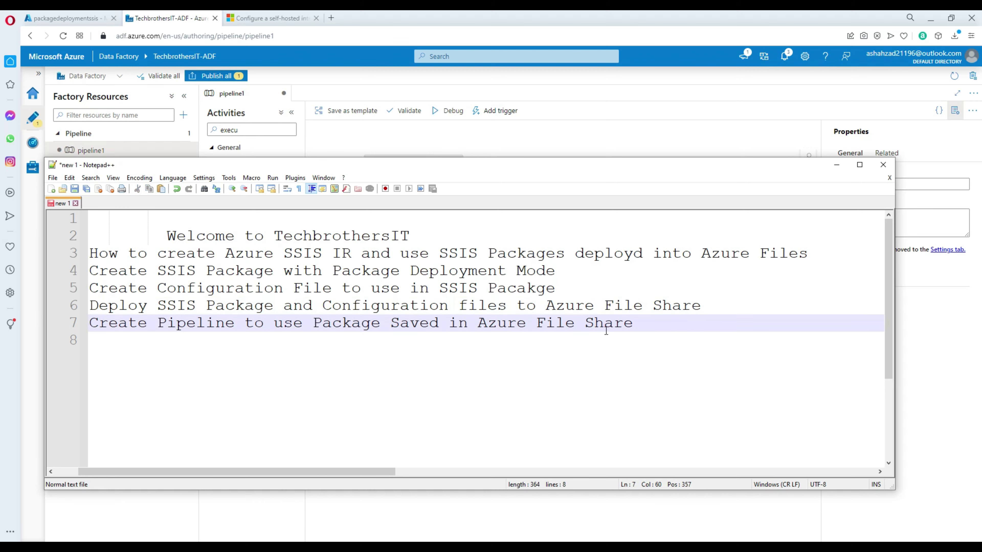